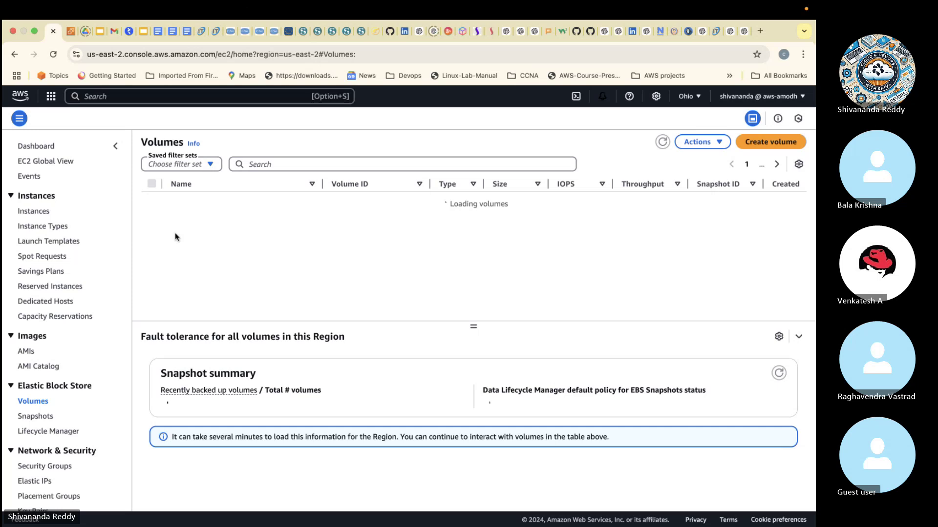
- Terminate the stopped Kubernetes EC2 instance and dismiss the resulting notification
{"action": "left_click", "coordinate": [36, 211]}
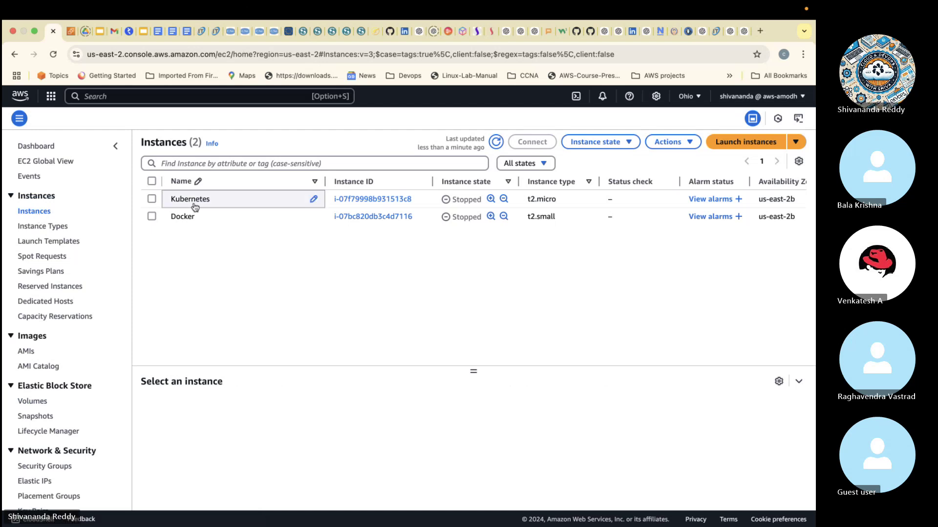
{"action": "left_click", "coordinate": [152, 199]}
{"action": "left_click", "coordinate": [596, 142]}
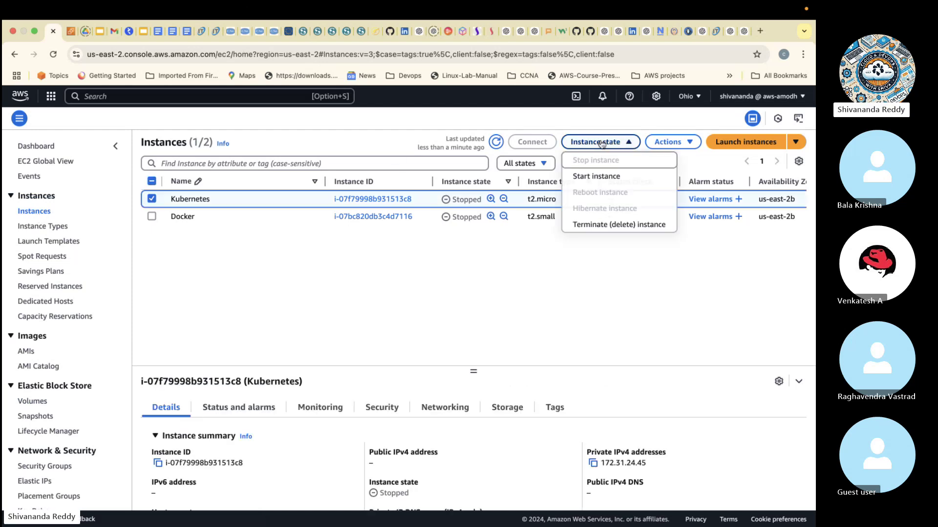
{"action": "left_click", "coordinate": [606, 224]}
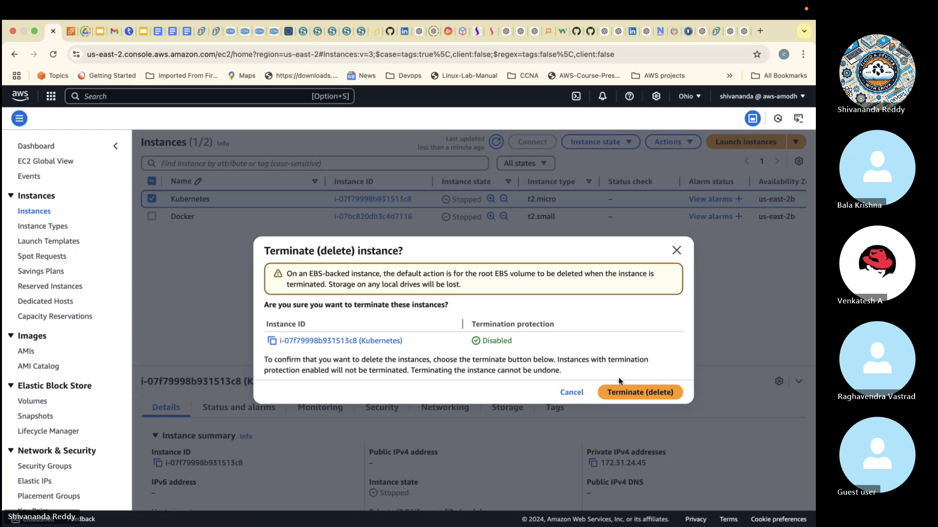
{"action": "left_click", "coordinate": [618, 392]}
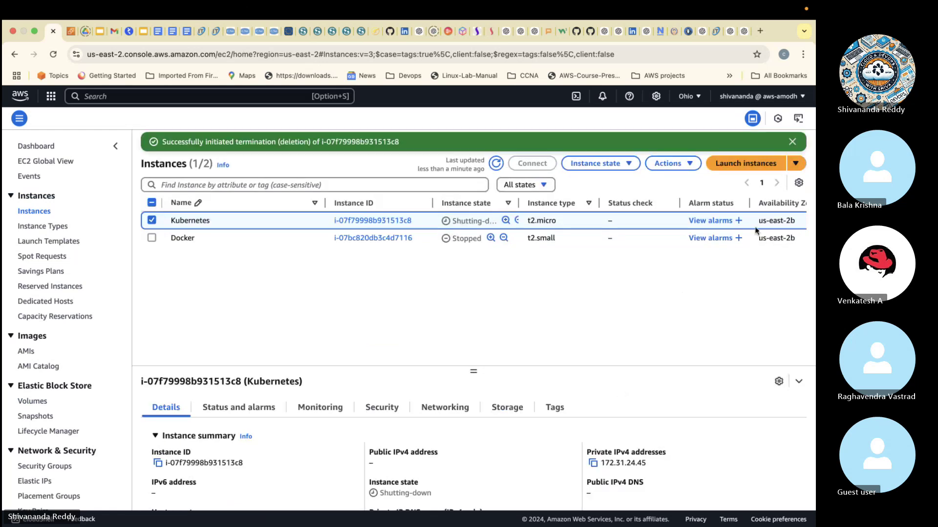
{"action": "left_click", "coordinate": [791, 143]}
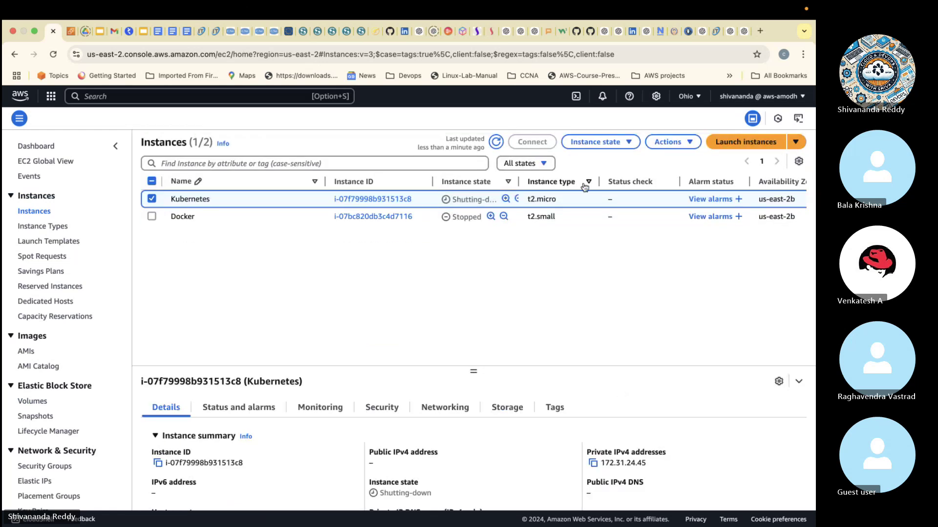
- Refresh the EC2 instances list to check the Kubernetes instance's state
{"action": "left_click", "coordinate": [495, 142]}
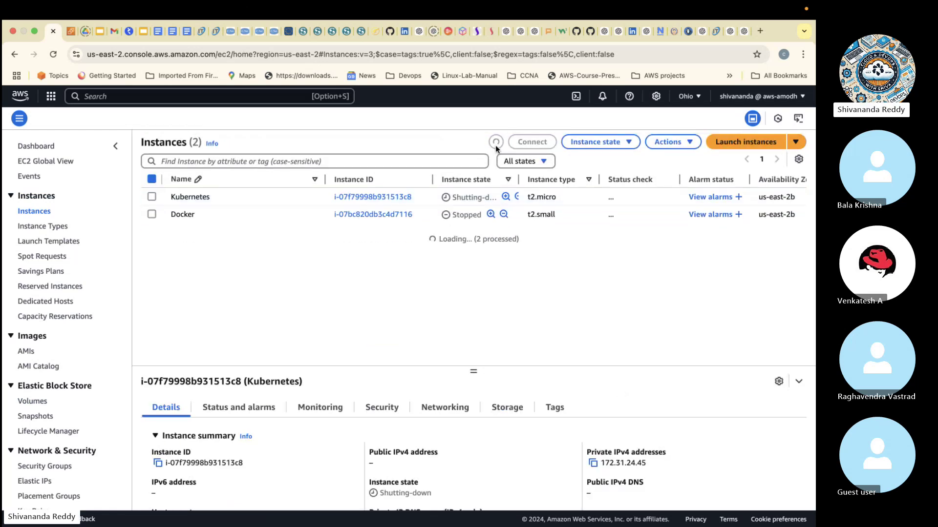
{"action": "left_click", "coordinate": [30, 212]}
{"action": "left_click", "coordinate": [30, 212]}
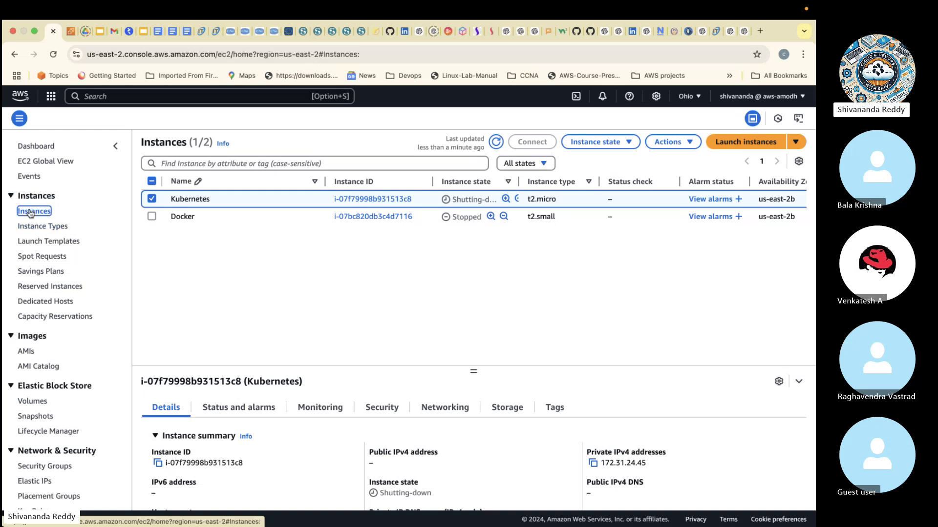
{"action": "key", "text": "ctrl+Left"}
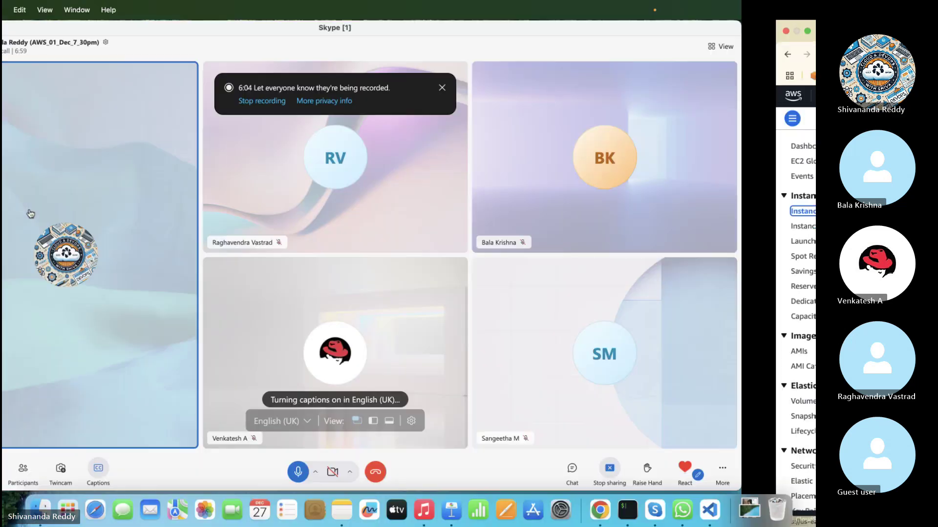
{"action": "key", "text": "ctrl+Right"}
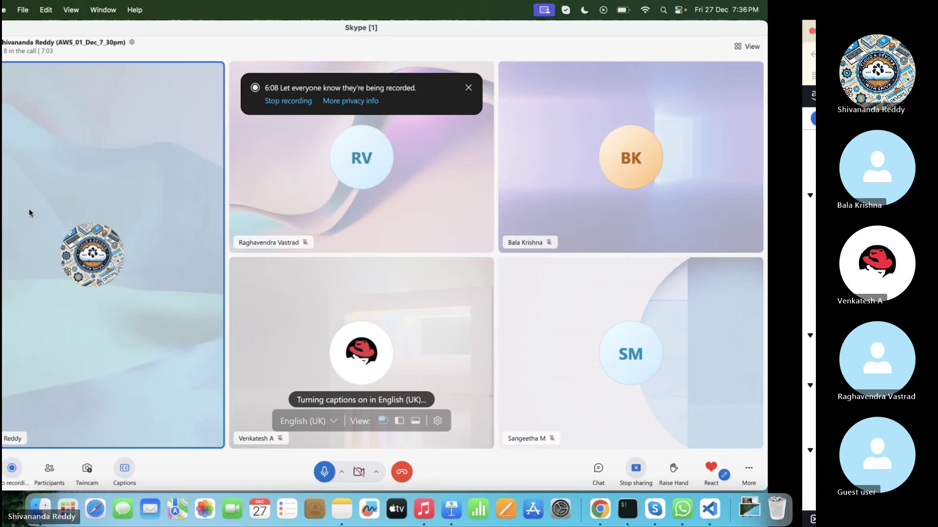
{"action": "key", "text": "ctrl+Right"}
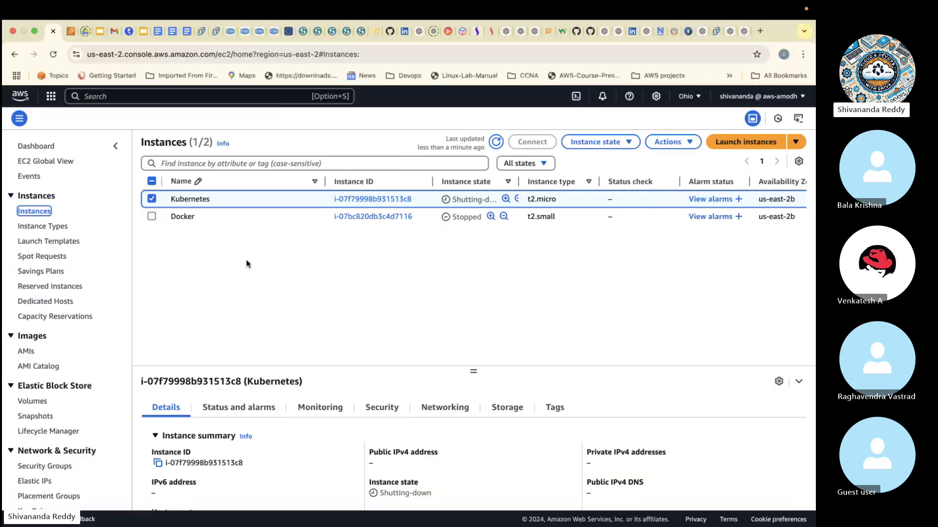
- Deselect the Kubernetes instance and reload the list to check its termination status
{"action": "left_click", "coordinate": [152, 199]}
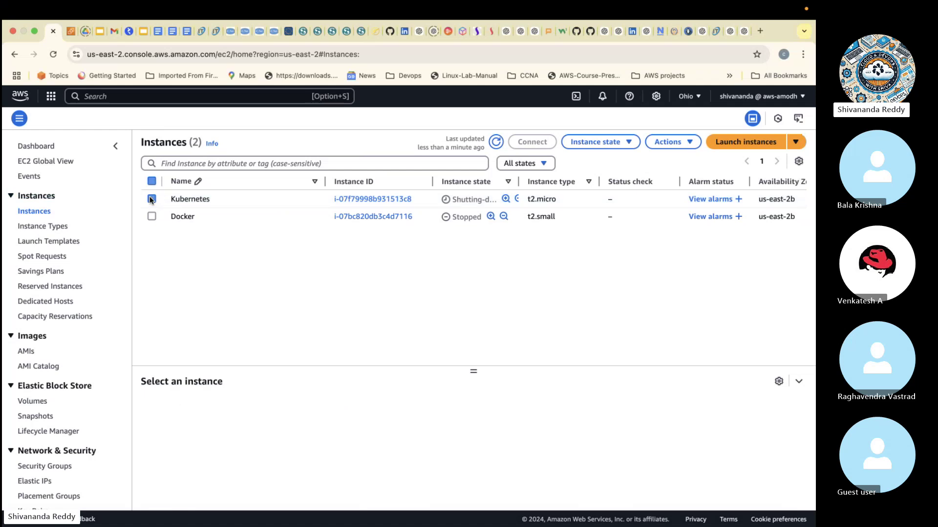
{"action": "left_click", "coordinate": [497, 142]}
{"action": "left_click", "coordinate": [497, 142]}
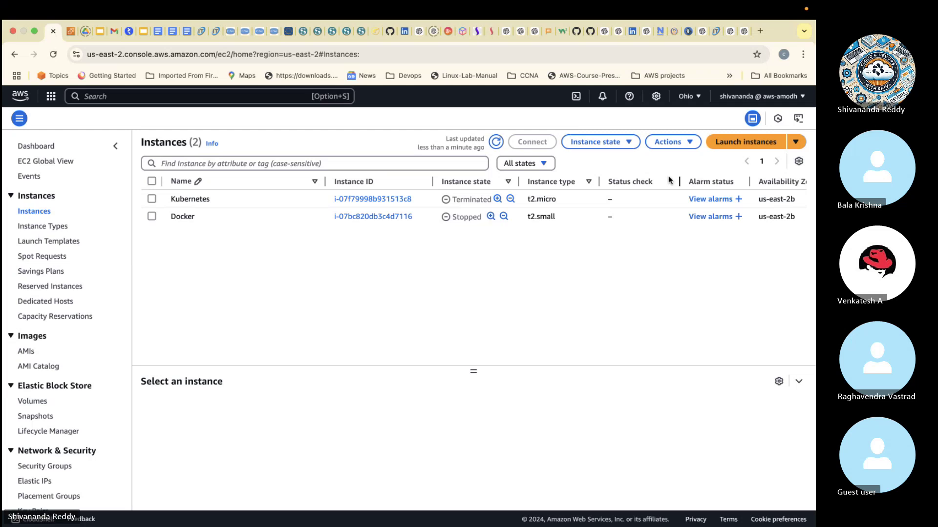
- Start launching a new EC2 instance and read through the launch page's help information before closing it
{"action": "left_click", "coordinate": [737, 147]}
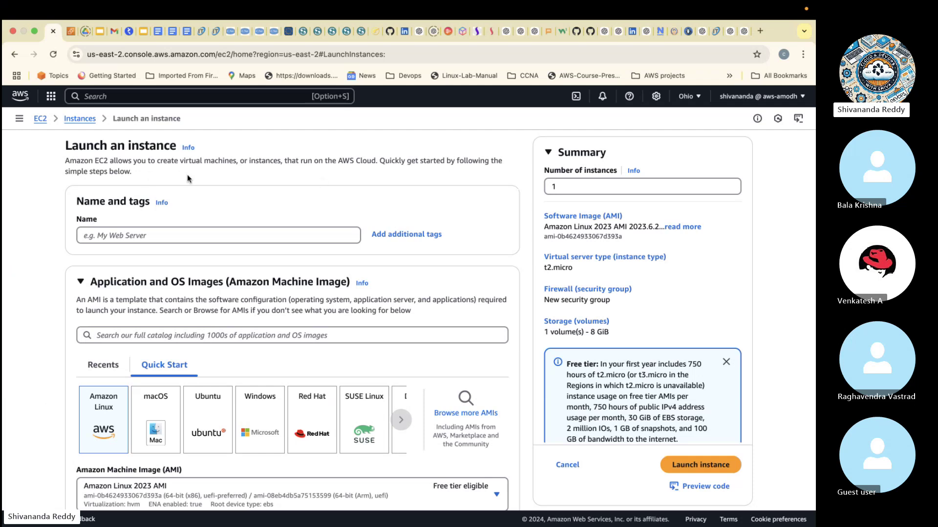
{"action": "left_click", "coordinate": [190, 149]}
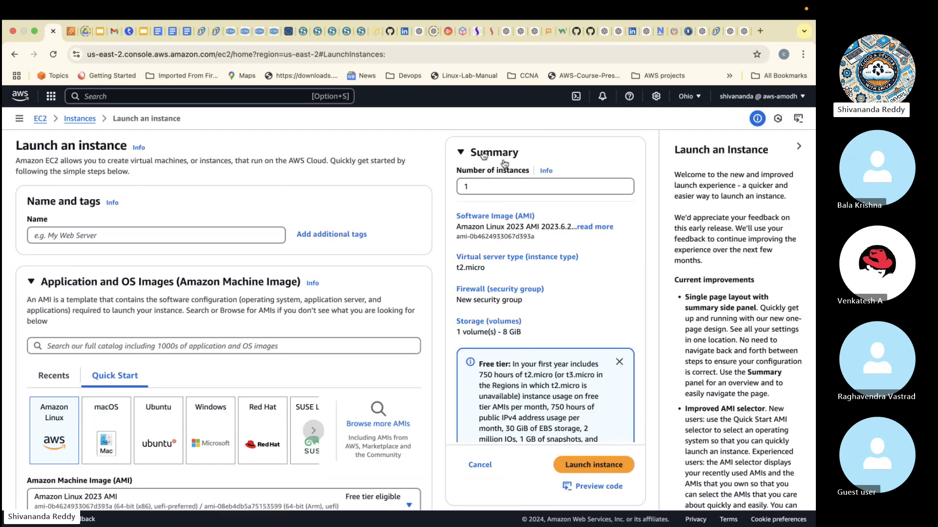
{"action": "scroll", "coordinate": [724, 293], "scroll_direction": "down", "scroll_amount": 5}
{"action": "scroll", "coordinate": [724, 293], "scroll_direction": "down", "scroll_amount": 3}
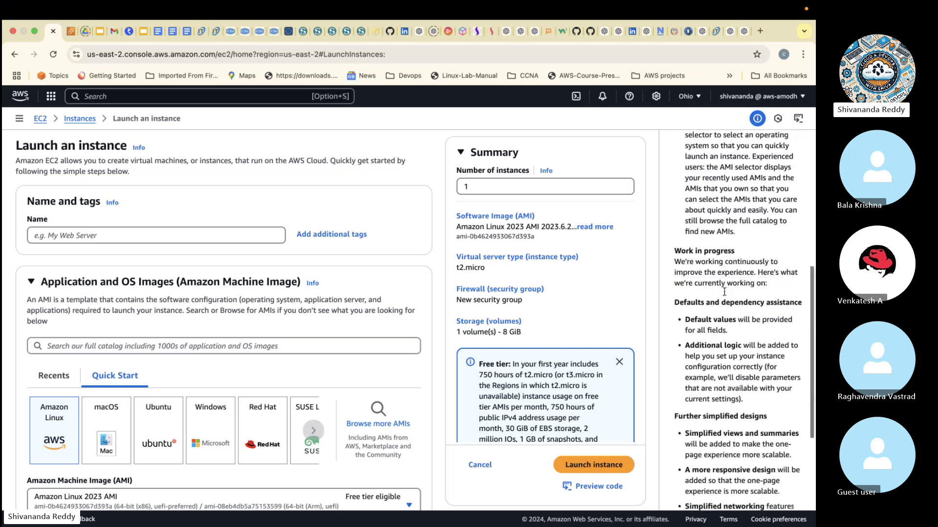
{"action": "scroll", "coordinate": [724, 291], "scroll_direction": "down", "scroll_amount": 5}
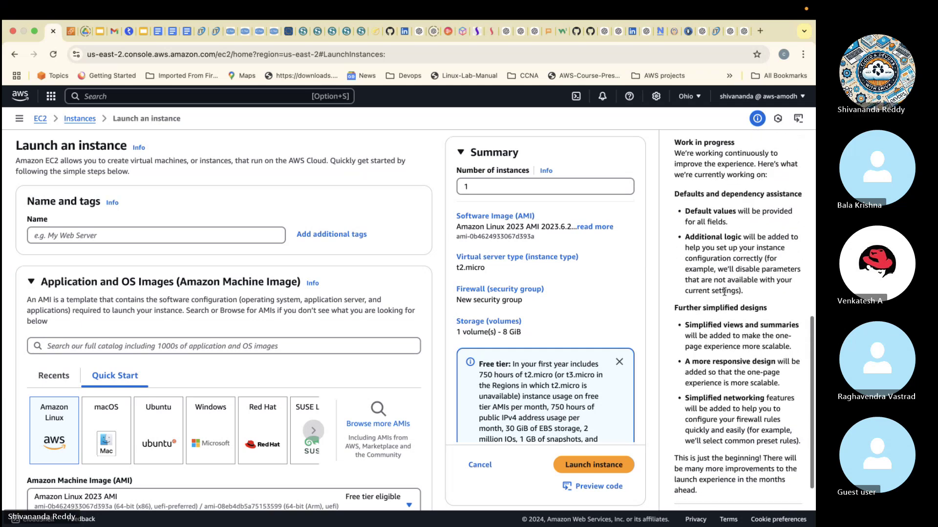
{"action": "scroll", "coordinate": [724, 292], "scroll_direction": "up", "scroll_amount": 15}
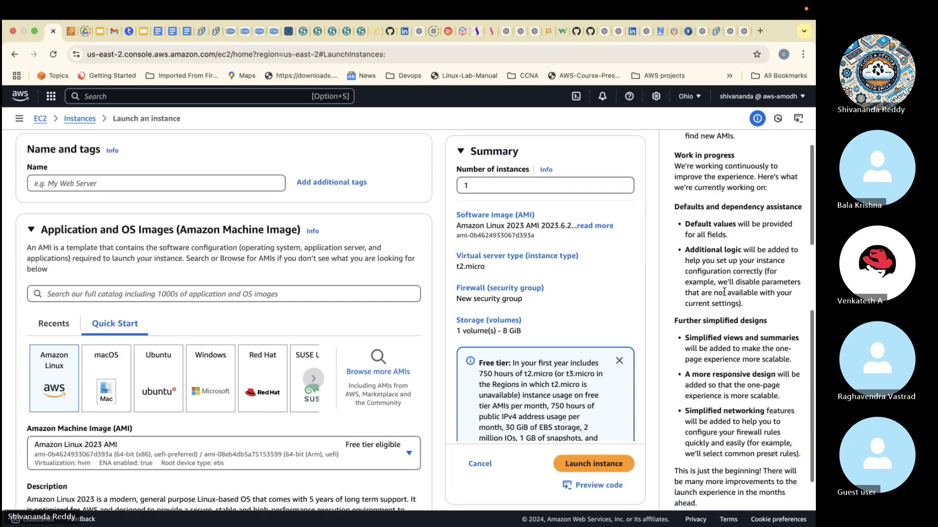
{"action": "left_click", "coordinate": [801, 146]}
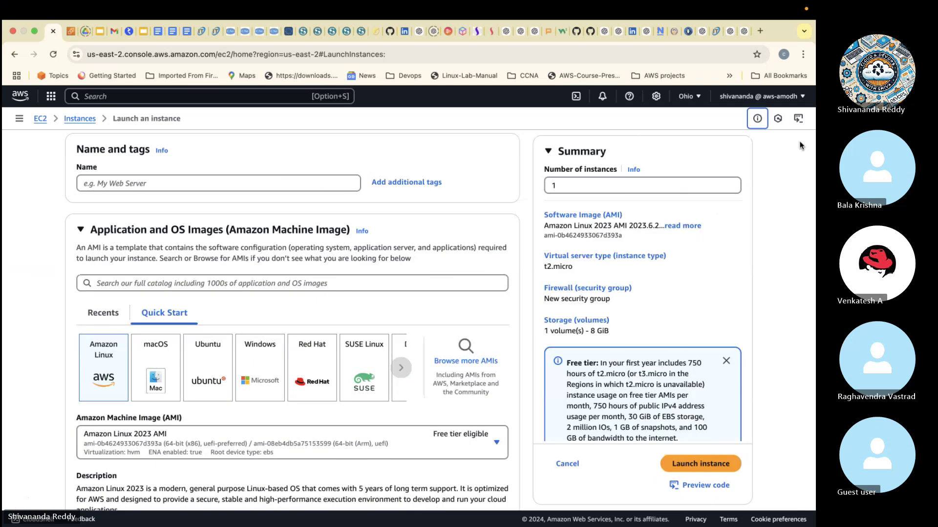
- Name the new instance Windows-public-webserver
{"action": "left_click", "coordinate": [251, 180]}
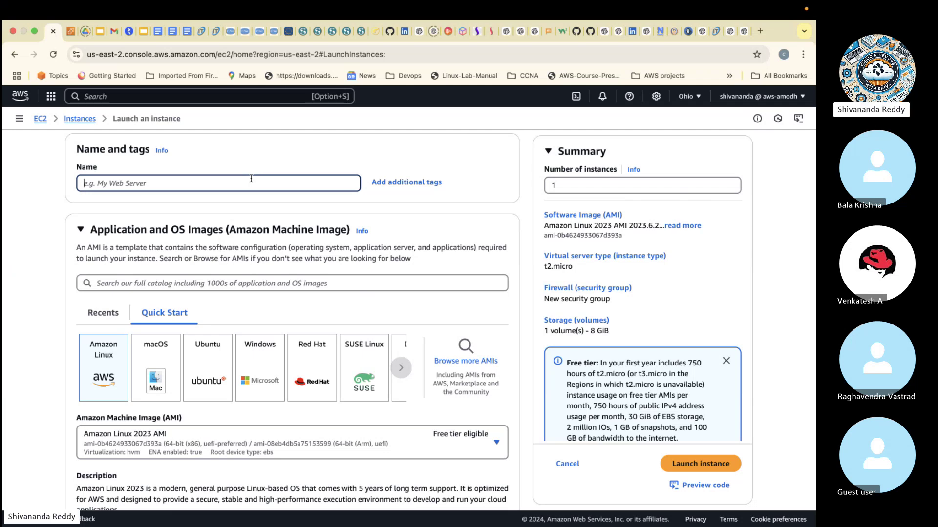
{"action": "type", "text": "Windows-"}
{"action": "type", "text": "public-webserver"}
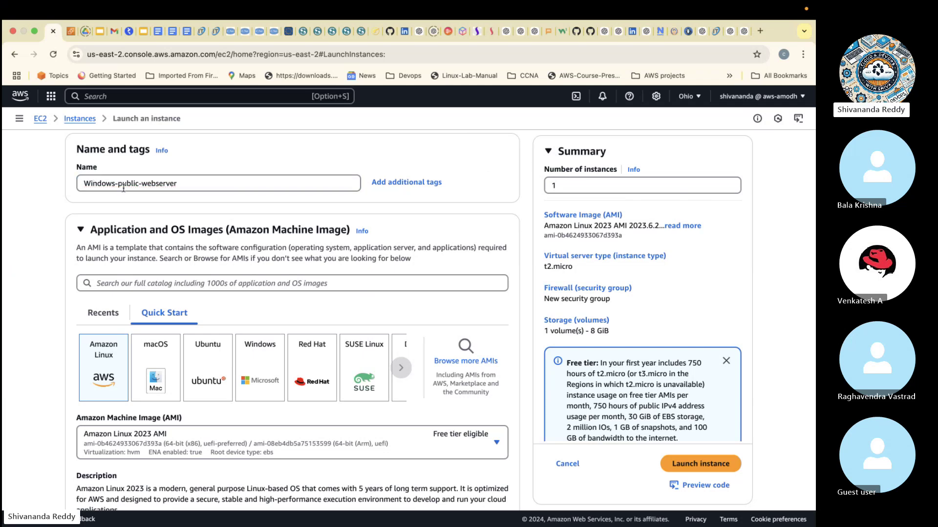
- Add a tag to the new instance with key Env and value Dev
{"action": "left_click", "coordinate": [405, 183]}
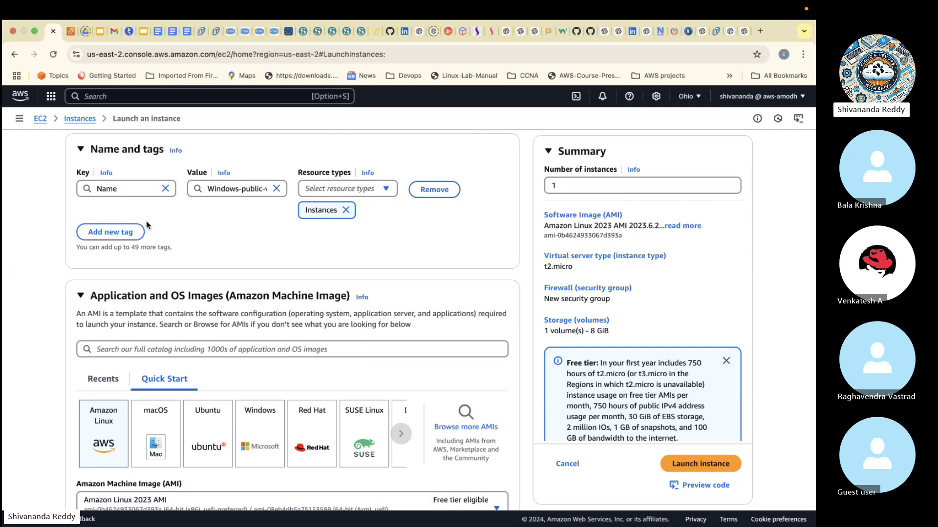
{"action": "left_click", "coordinate": [102, 232]}
{"action": "left_click", "coordinate": [119, 250]}
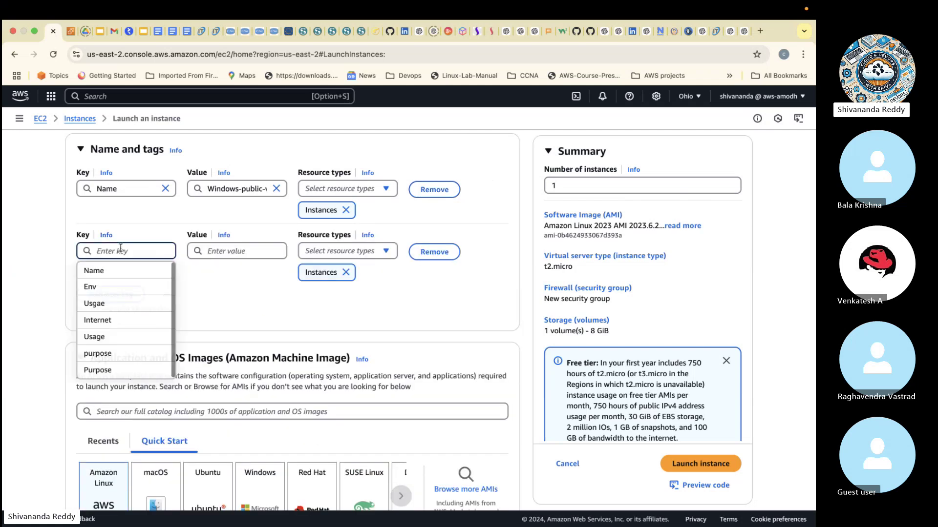
{"action": "type", "text": "Env"}
{"action": "left_click", "coordinate": [247, 251]}
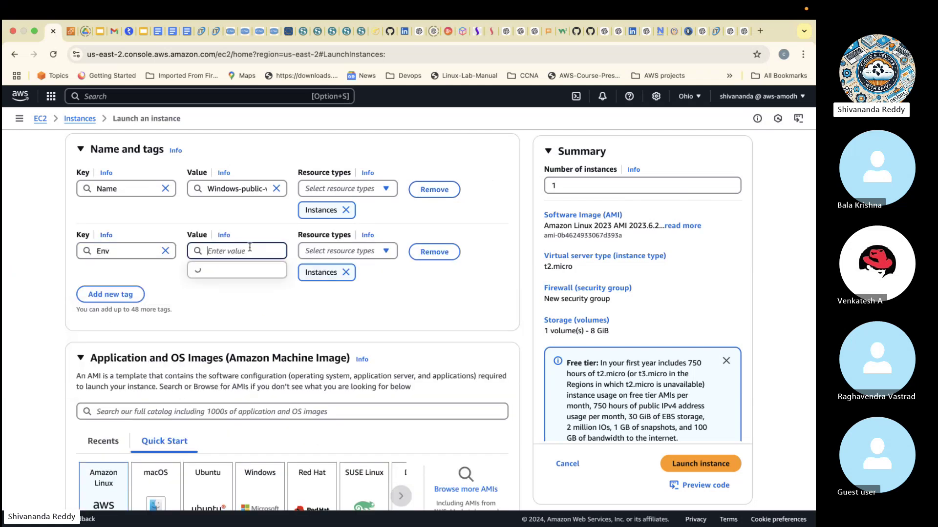
{"action": "type", "text": "Dev"}
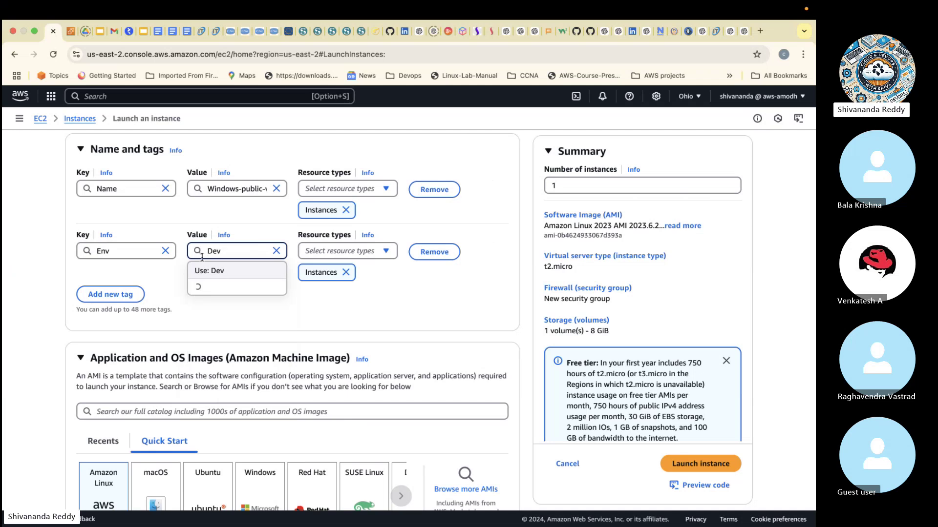
{"action": "left_click", "coordinate": [219, 272]}
- Add a third, empty tag entry below the Env tag
{"action": "left_click", "coordinate": [111, 294]}
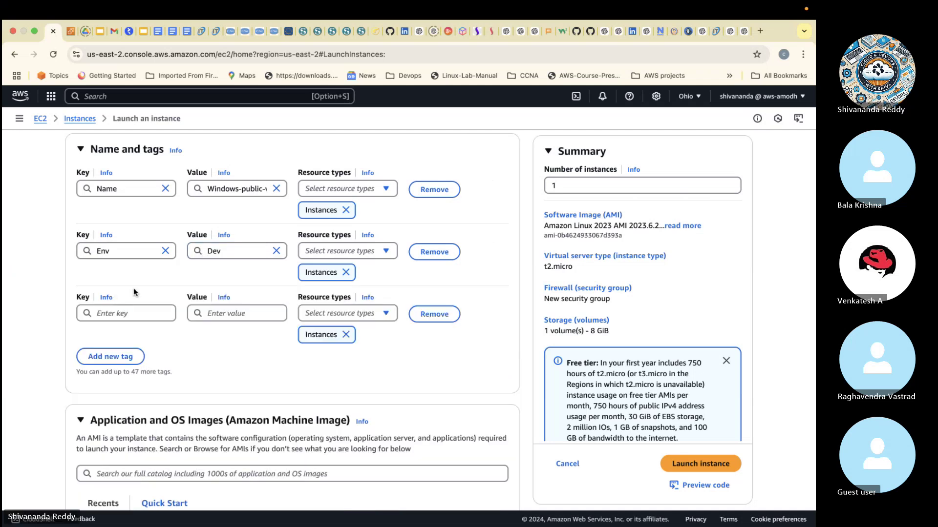
{"action": "left_click", "coordinate": [127, 313]}
{"action": "type", "text": "Pu"}
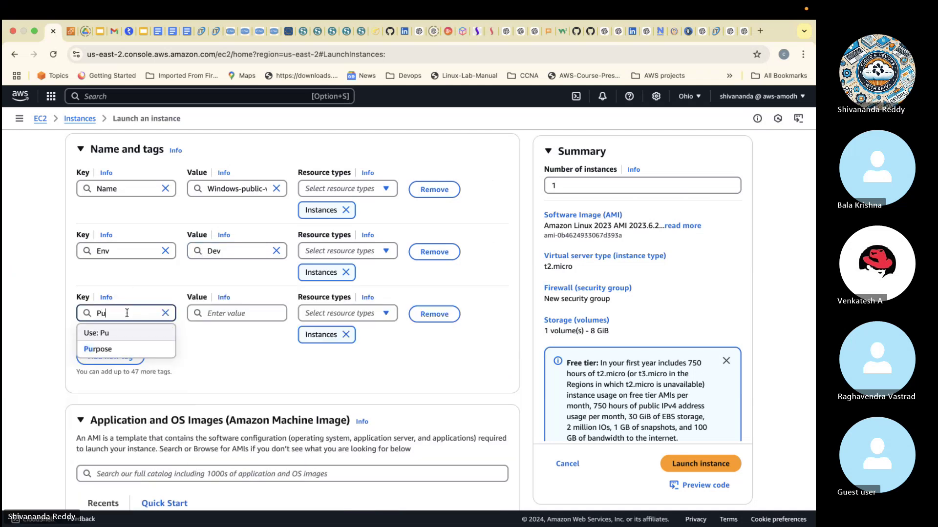
{"action": "type", "text": "rp"}
{"action": "key", "text": "BackSpace"}
{"action": "key", "text": "BackSpace"}
{"action": "key", "text": "BackSpace"}
{"action": "key", "text": "BackSpace"}
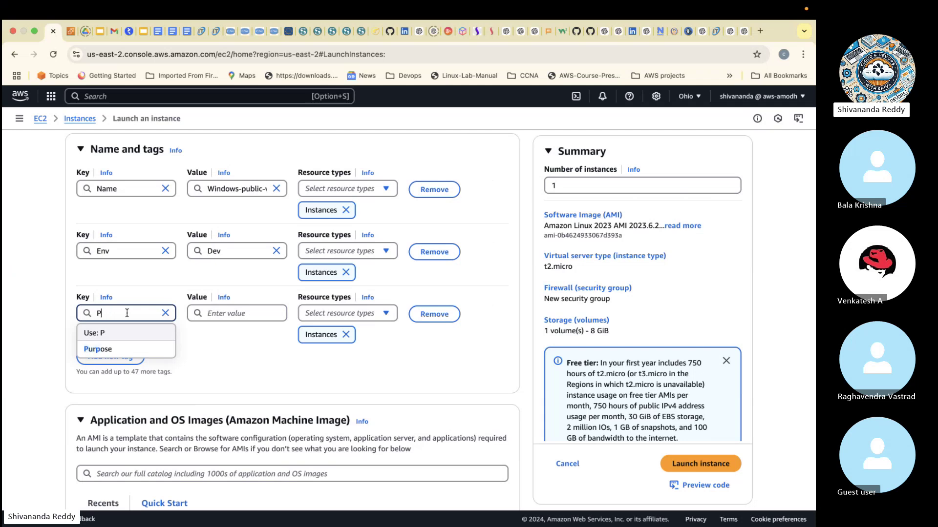
- Fill in the third tag with key Usage and value Webserver
{"action": "type", "text": "Usage"}
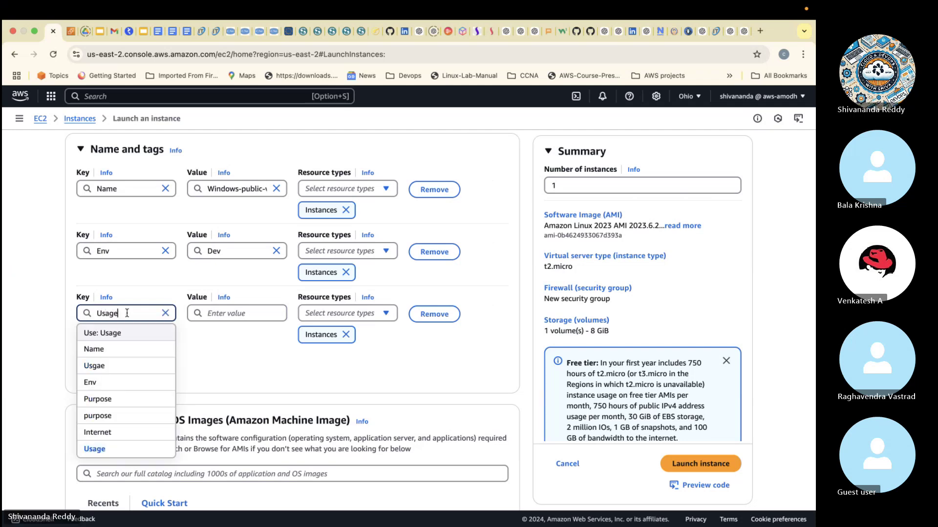
{"action": "left_click", "coordinate": [222, 313]}
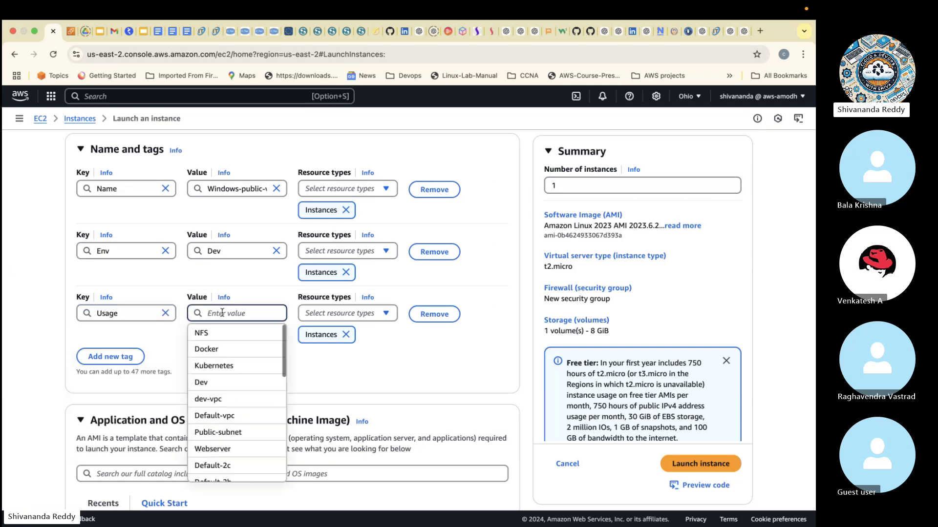
{"action": "type", "text": "Webserver"}
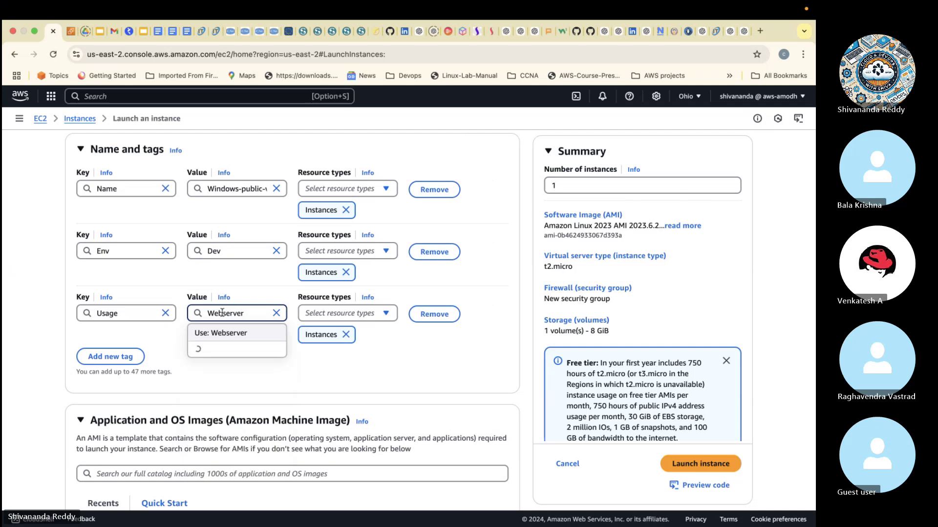
{"action": "left_click", "coordinate": [239, 333]}
- Add a fourth tag to the new instance with key Type and value IIS webserver
{"action": "left_click", "coordinate": [133, 358]}
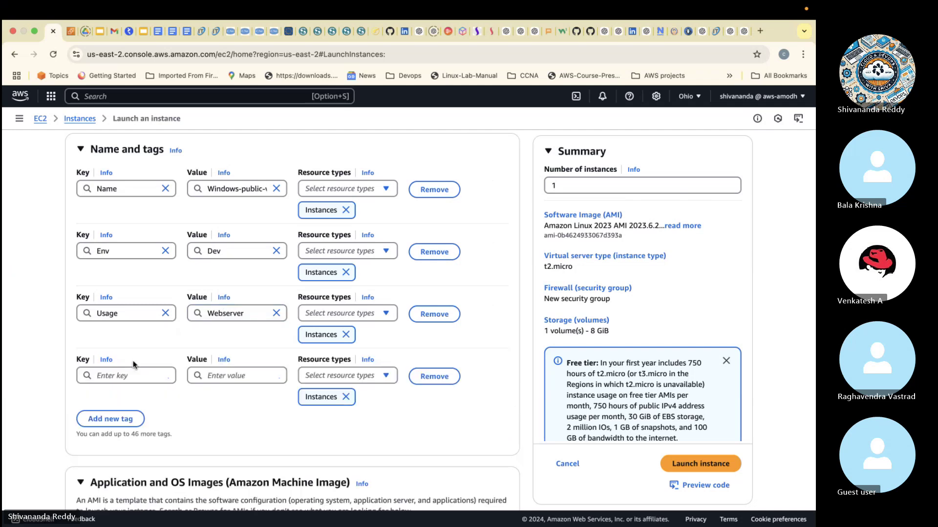
{"action": "left_click", "coordinate": [122, 375]}
{"action": "type", "text": "Type"}
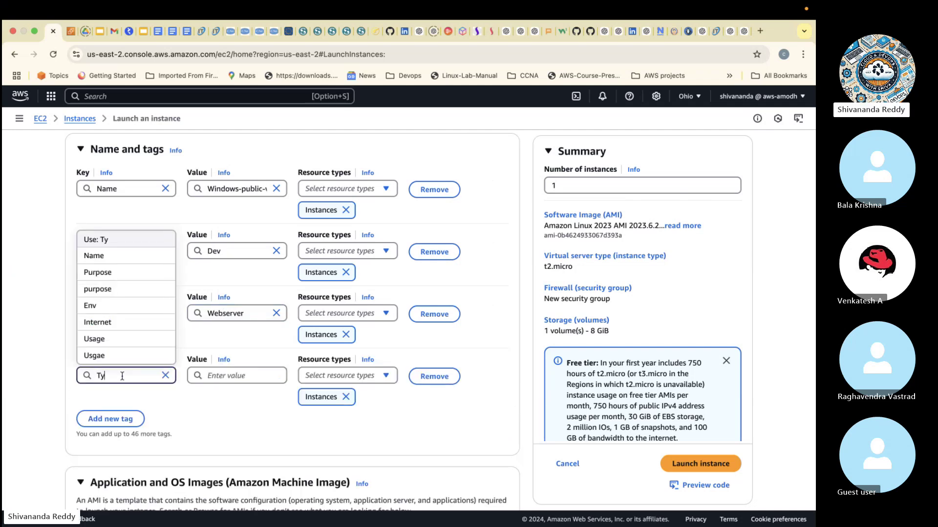
{"action": "left_click", "coordinate": [227, 377]}
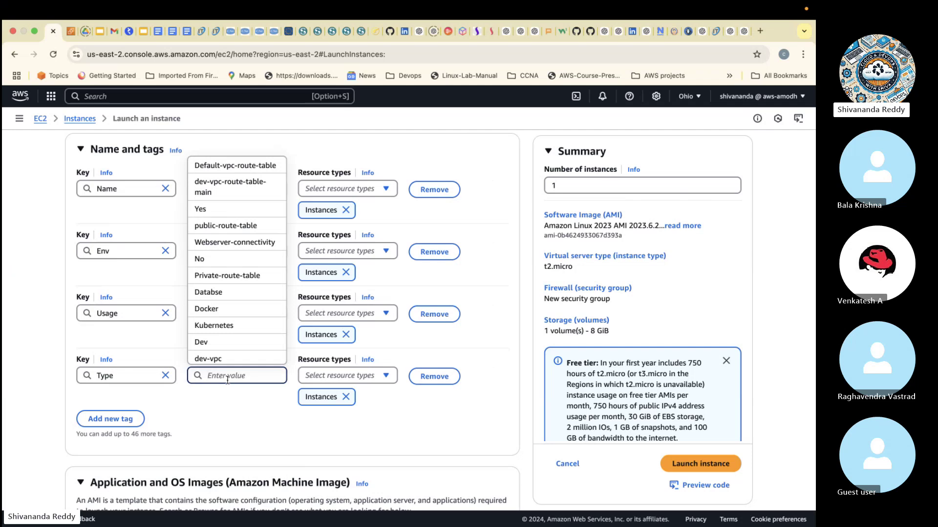
{"action": "type", "text": "I"}
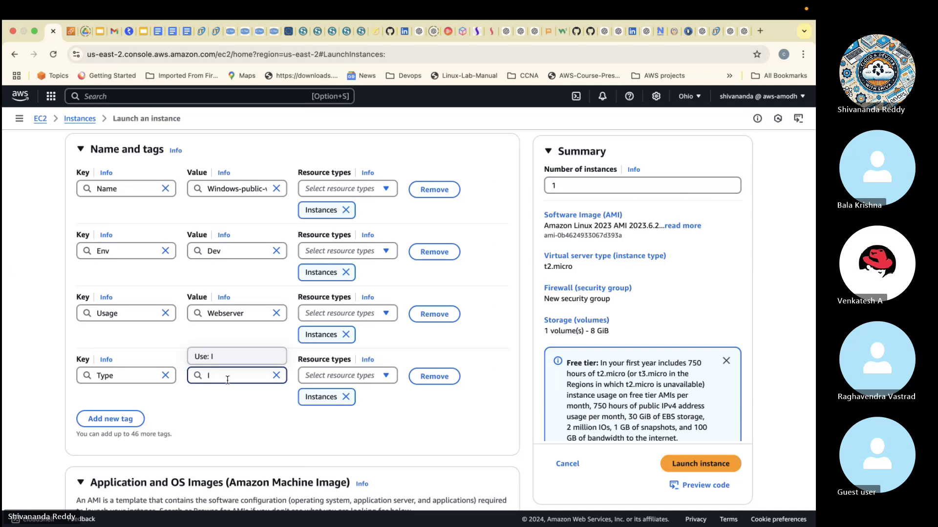
{"action": "type", "text": "IS"}
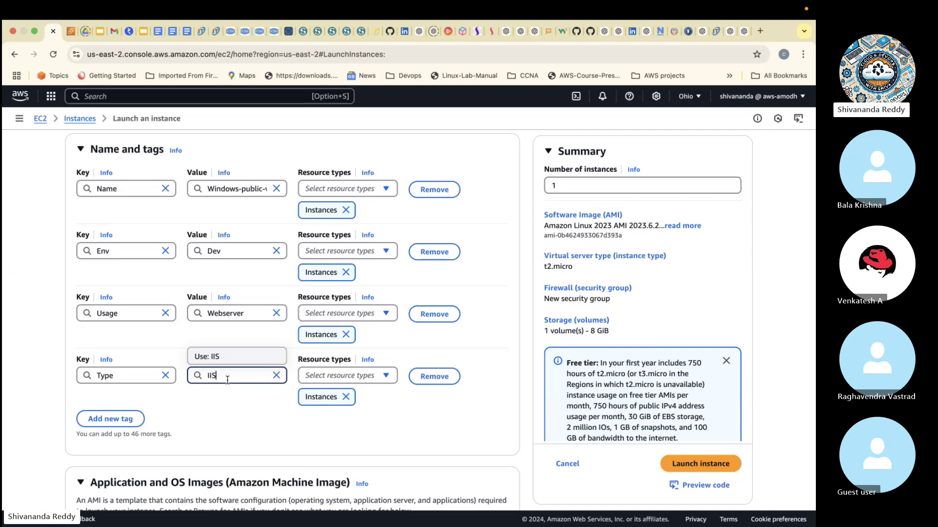
{"action": "type", "text": " webserver"}
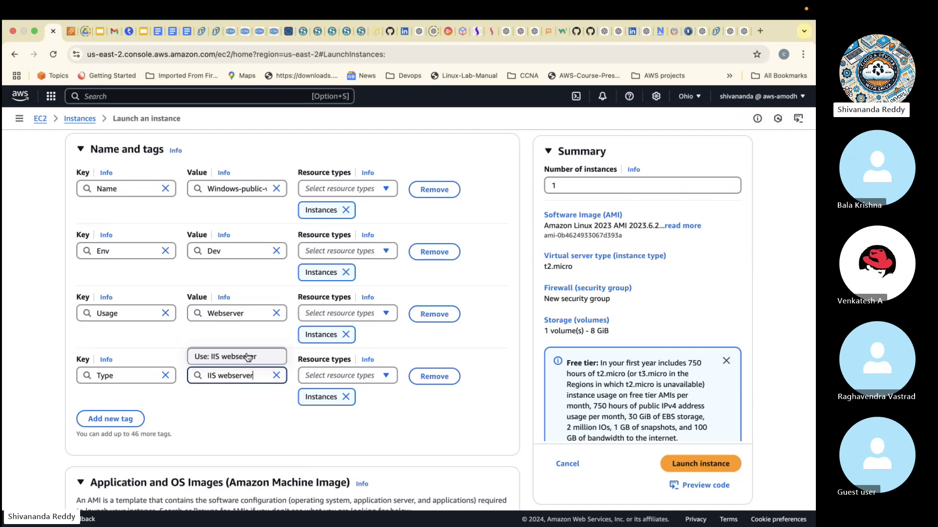
{"action": "left_click", "coordinate": [249, 357]}
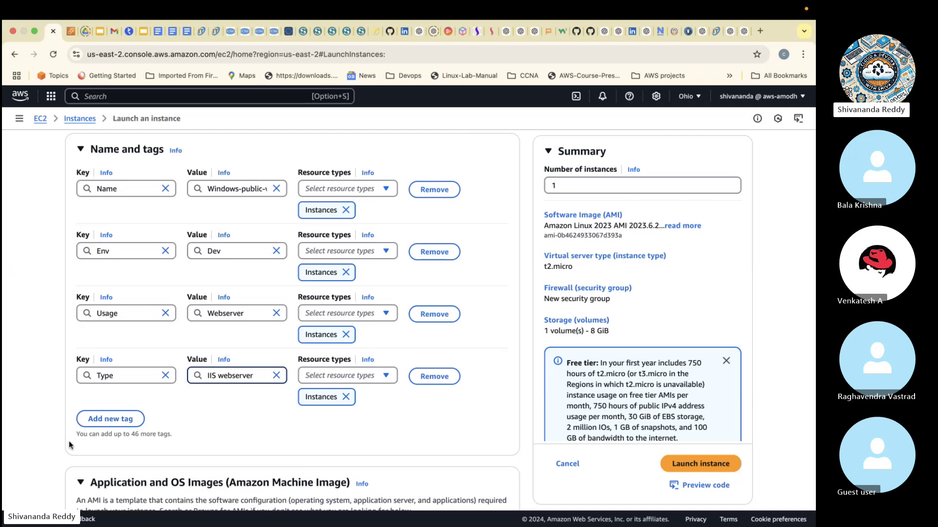
- Open the Name and tags help and read its Instances, Volumes, Elastic Graphics, Spot instance requests and Network interfaces sections
{"action": "left_click_drag", "start_coordinate": [72, 440], "coordinate": [172, 441]}
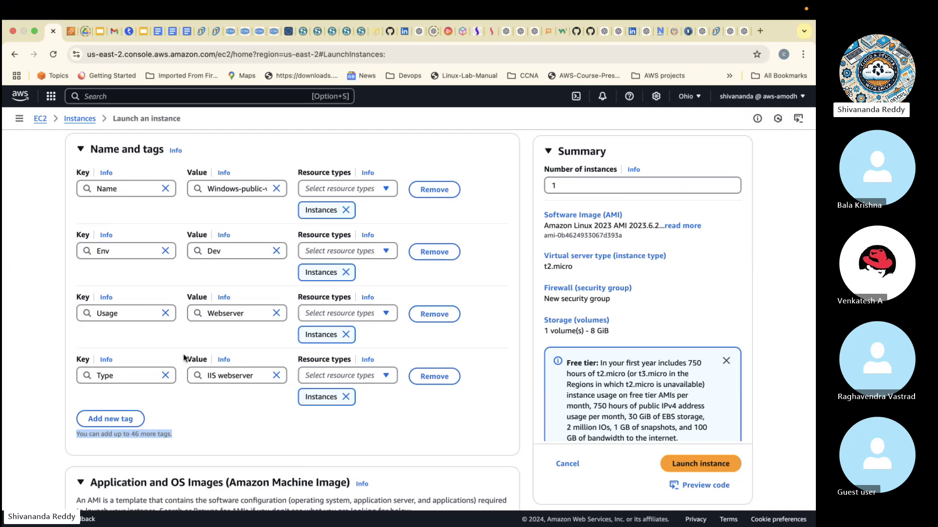
{"action": "left_click", "coordinate": [175, 153]}
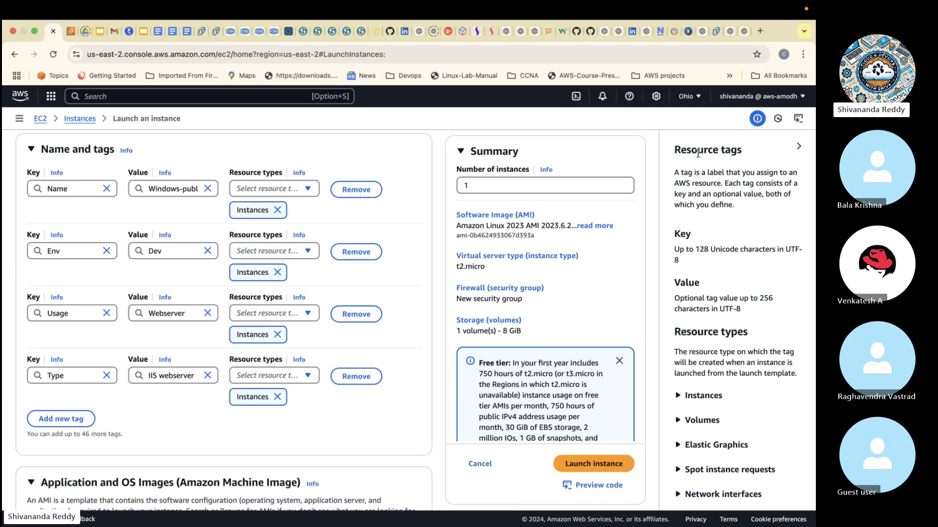
{"action": "left_click_drag", "start_coordinate": [677, 149], "coordinate": [683, 396]}
{"action": "left_click", "coordinate": [681, 395]}
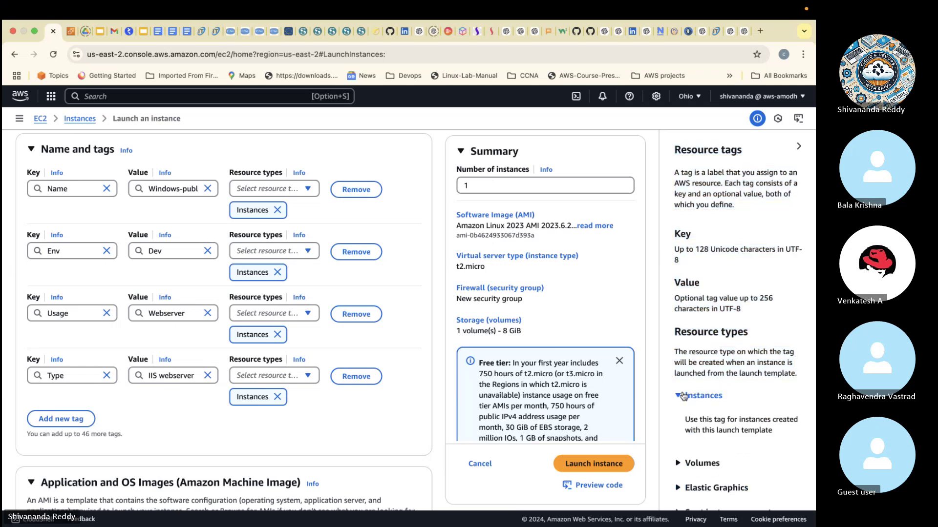
{"action": "scroll", "coordinate": [684, 435], "scroll_direction": "down", "scroll_amount": 1}
{"action": "left_click", "coordinate": [678, 429]}
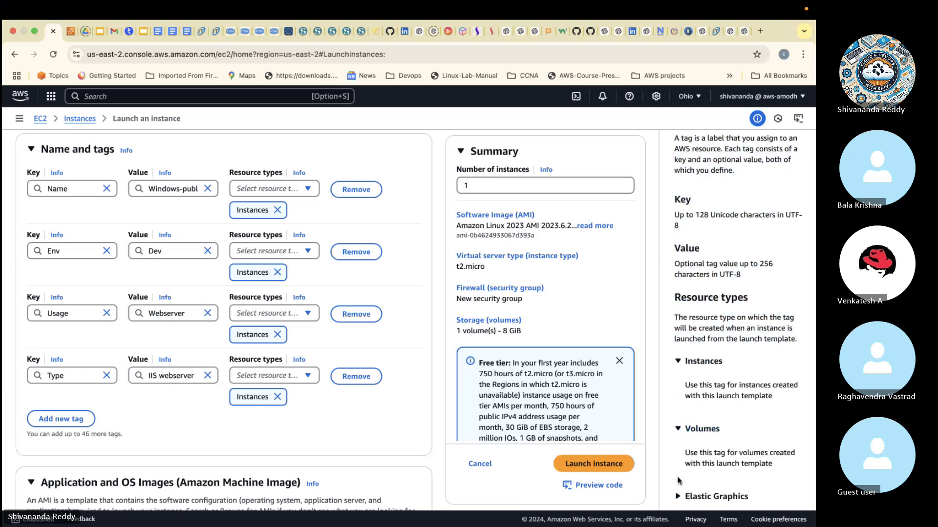
{"action": "left_click", "coordinate": [679, 494]}
{"action": "scroll", "coordinate": [678, 493], "scroll_direction": "down", "scroll_amount": 2}
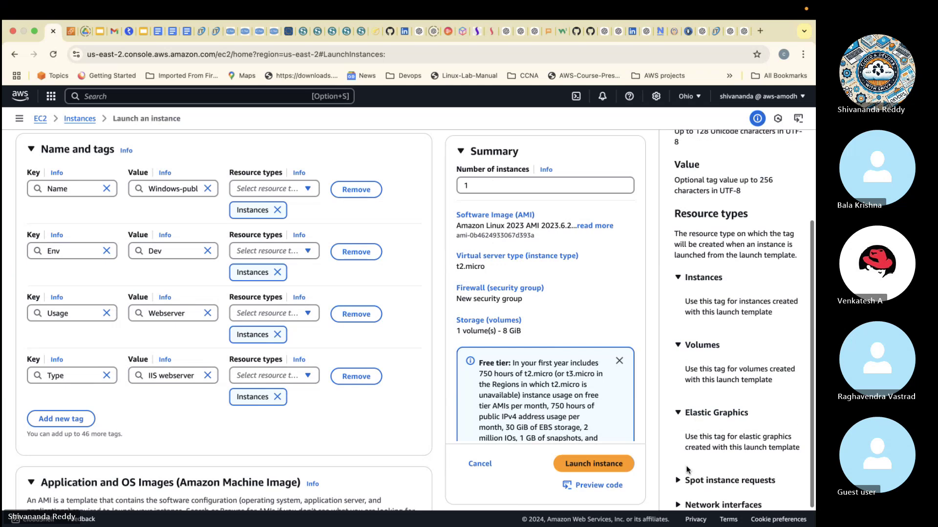
{"action": "left_click", "coordinate": [679, 480]}
{"action": "scroll", "coordinate": [679, 483], "scroll_direction": "down", "scroll_amount": 1}
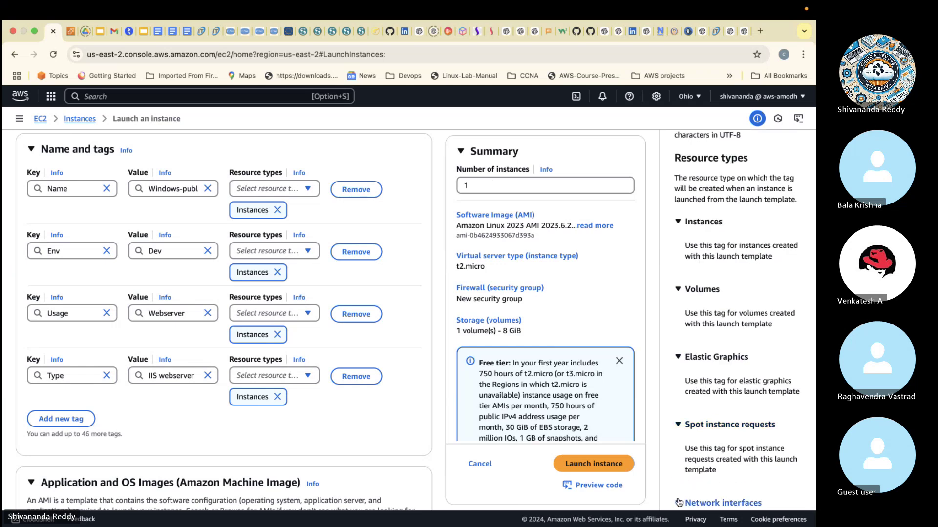
{"action": "left_click", "coordinate": [679, 502]}
{"action": "scroll", "coordinate": [684, 439], "scroll_direction": "down", "scroll_amount": 1}
- Copy the entire Resource tags help text and post it in the Skype call chat
{"action": "scroll", "coordinate": [704, 300], "scroll_direction": "up", "scroll_amount": 5}
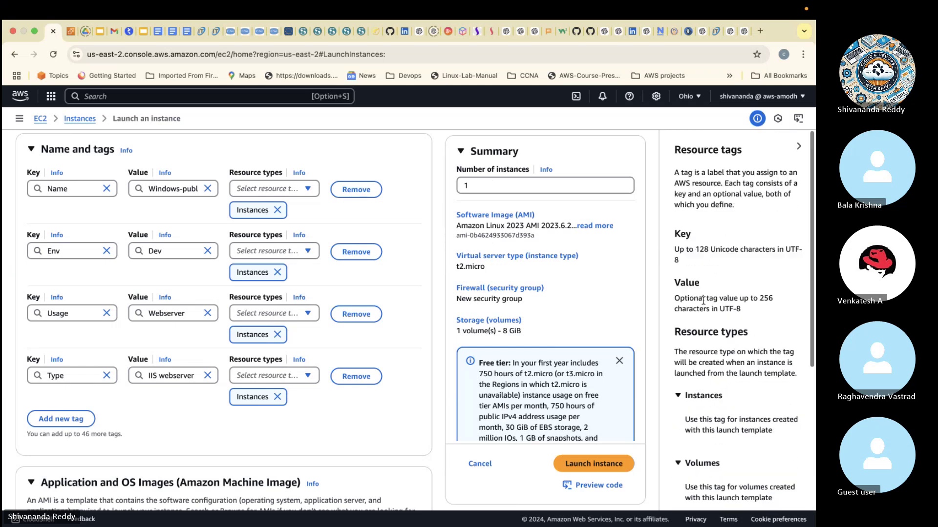
{"action": "left_click_drag", "start_coordinate": [674, 149], "coordinate": [746, 505]}
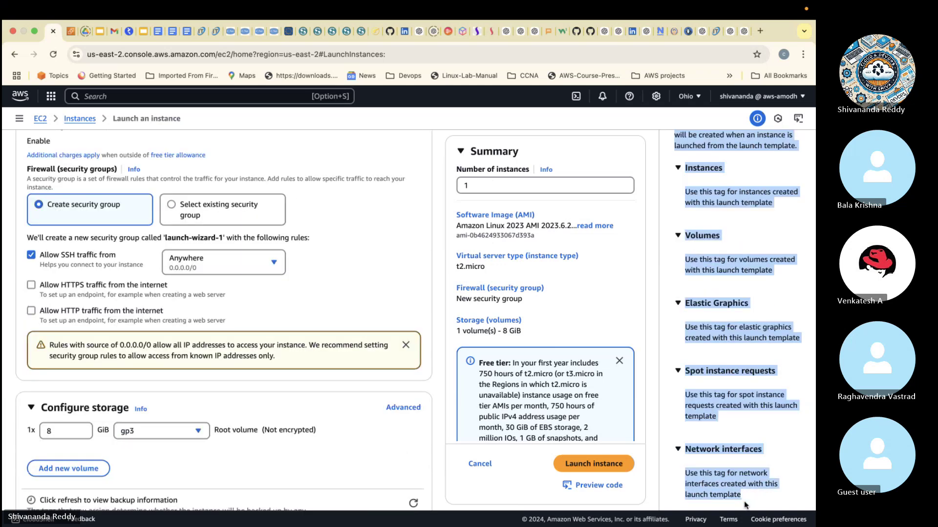
{"action": "key", "text": "super+Tab"}
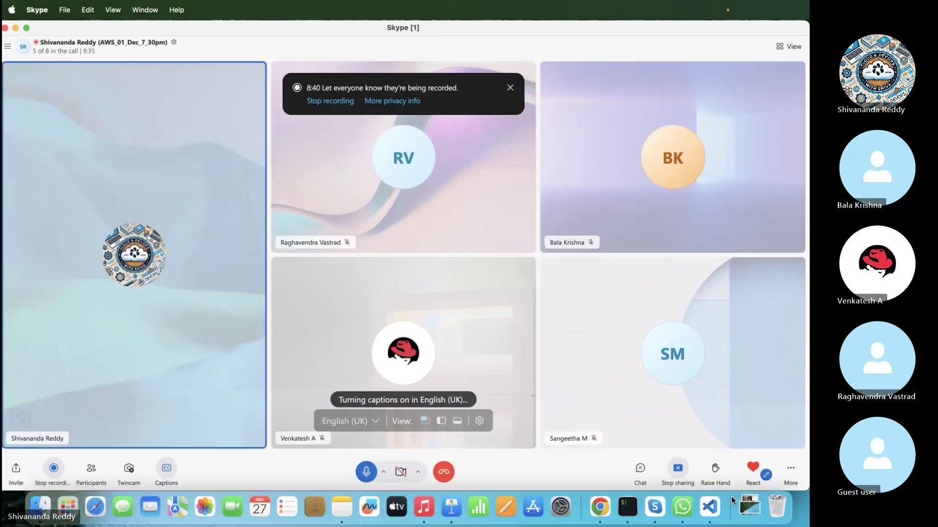
{"action": "left_click", "coordinate": [644, 477]}
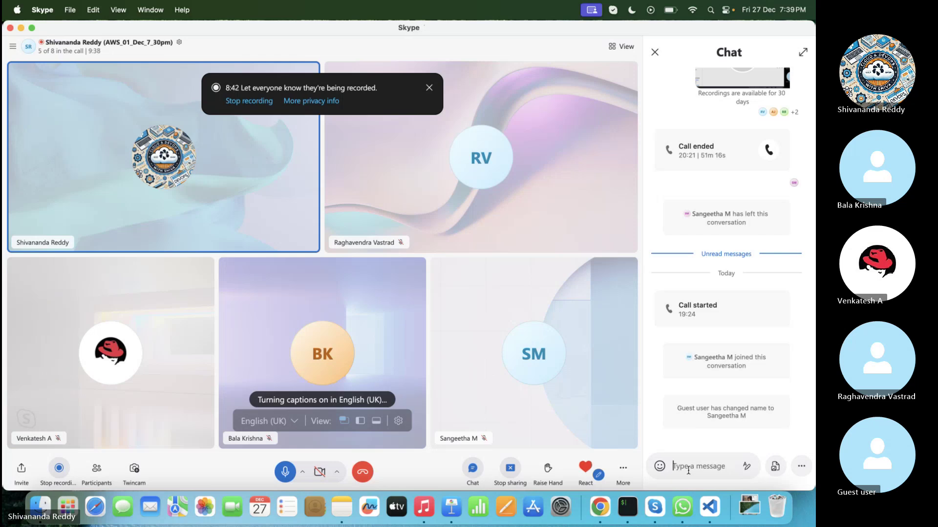
{"action": "key", "text": "super+v"}
{"action": "key", "text": "Return"}
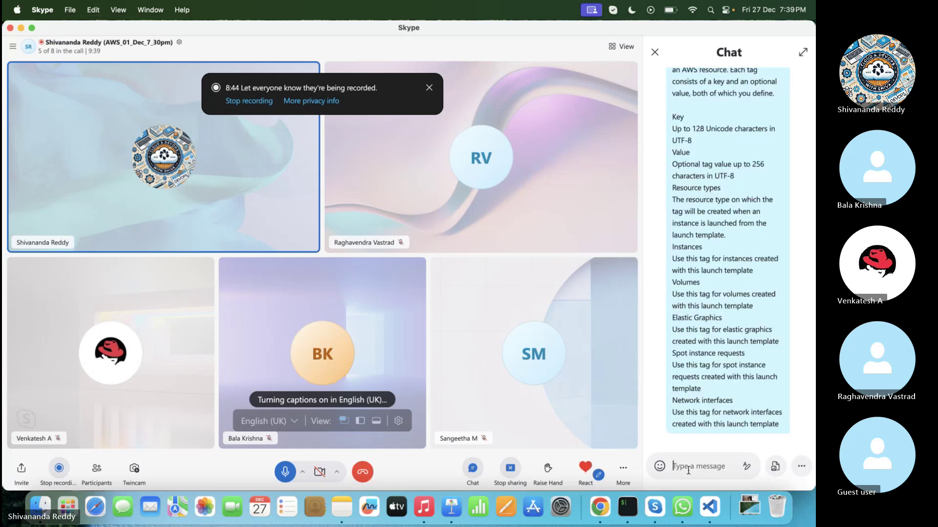
- Switch back to the AWS launch page in the browser and close the Resource tags help
{"action": "key", "text": "super+Tab"}
{"action": "scroll", "coordinate": [800, 146], "scroll_direction": "up", "scroll_amount": 10}
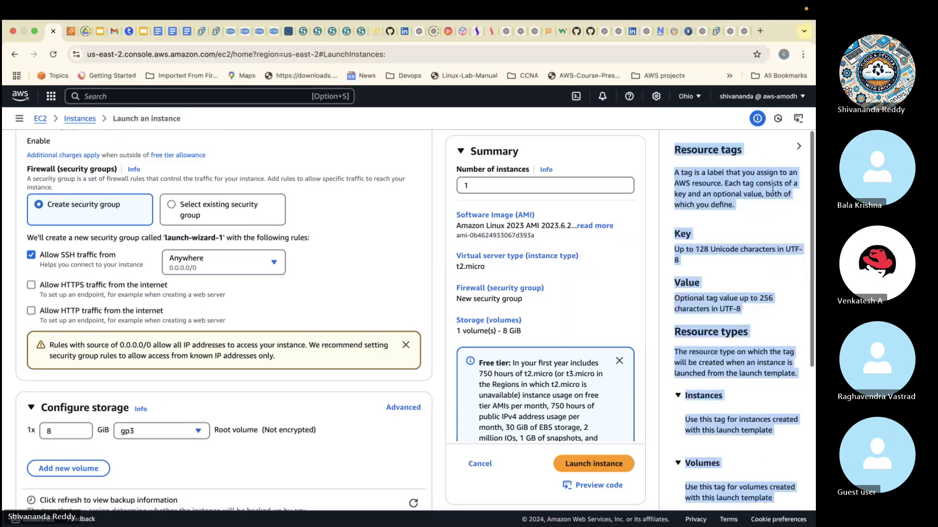
{"action": "left_click", "coordinate": [800, 145]}
- Open the Amazon Machine Image help and expand its Quick Start, My AMIs, AWS Marketplace and Community AMIs sections
{"action": "scroll", "coordinate": [391, 234], "scroll_direction": "up", "scroll_amount": 10}
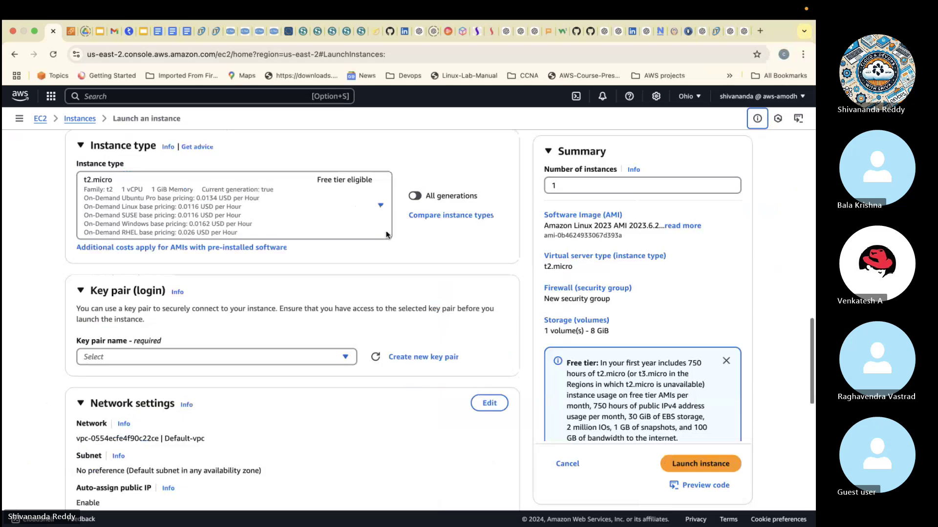
{"action": "scroll", "coordinate": [178, 319], "scroll_direction": "down", "scroll_amount": 6}
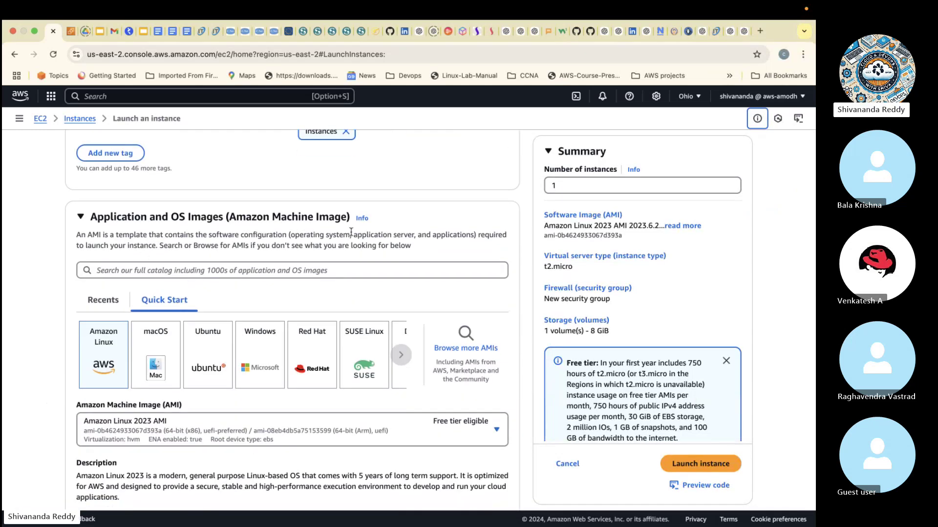
{"action": "left_click", "coordinate": [361, 219]}
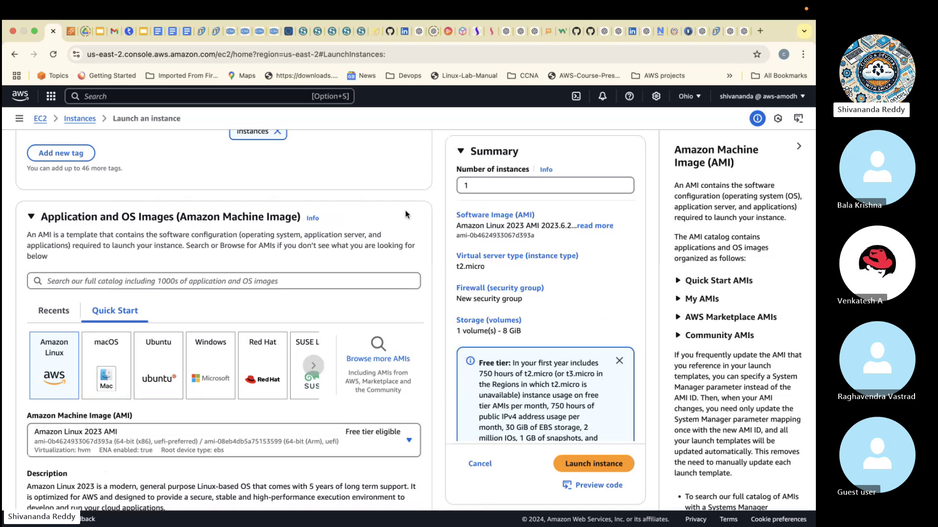
{"action": "left_click", "coordinate": [678, 280]}
{"action": "left_click", "coordinate": [677, 352]}
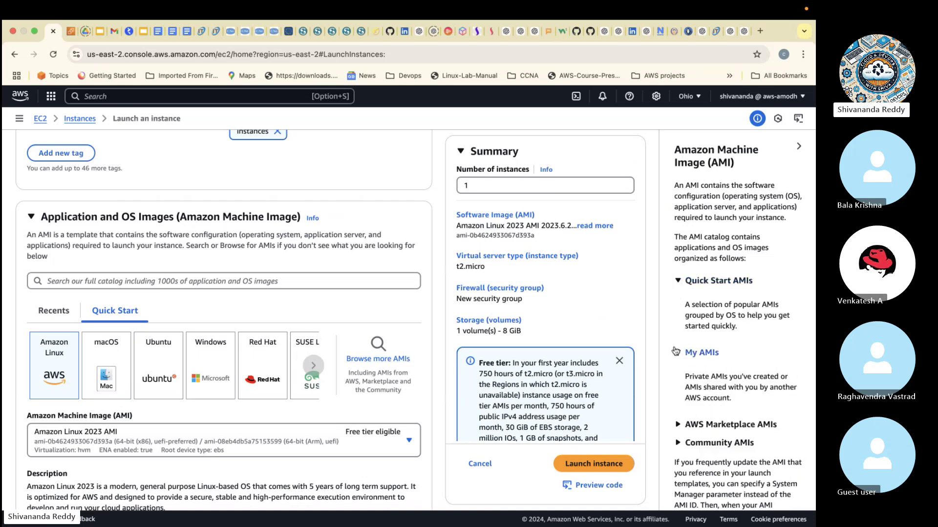
{"action": "left_click", "coordinate": [679, 424]}
{"action": "scroll", "coordinate": [682, 425], "scroll_direction": "down", "scroll_amount": 2}
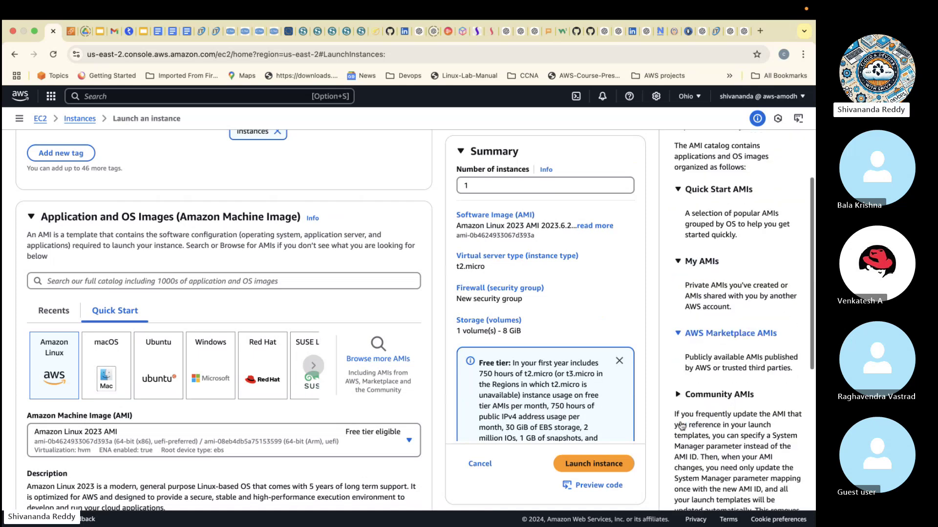
{"action": "left_click", "coordinate": [680, 395]}
- Copy the Amazon Machine Image help text and post it in the Skype call chat
{"action": "scroll", "coordinate": [681, 395], "scroll_direction": "up", "scroll_amount": 2}
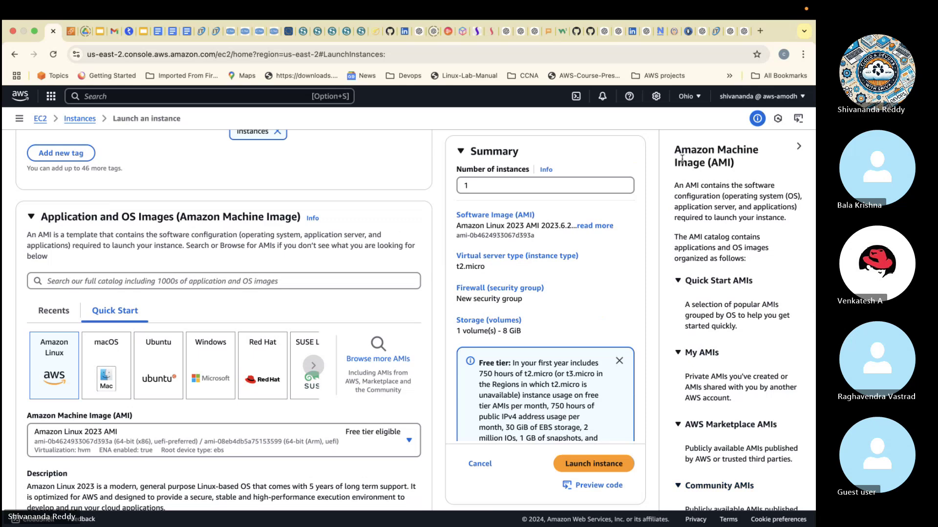
{"action": "left_click_drag", "start_coordinate": [675, 148], "coordinate": [710, 290]}
{"action": "left_click_drag", "start_coordinate": [713, 322], "coordinate": [766, 417]}
{"action": "key", "text": "super+Tab"}
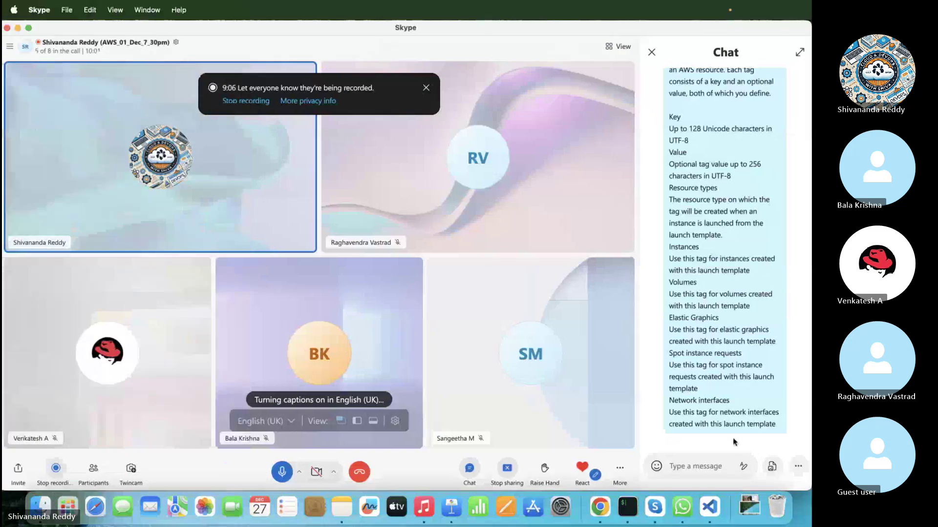
{"action": "key", "text": "super+v"}
{"action": "key", "text": "Return"}
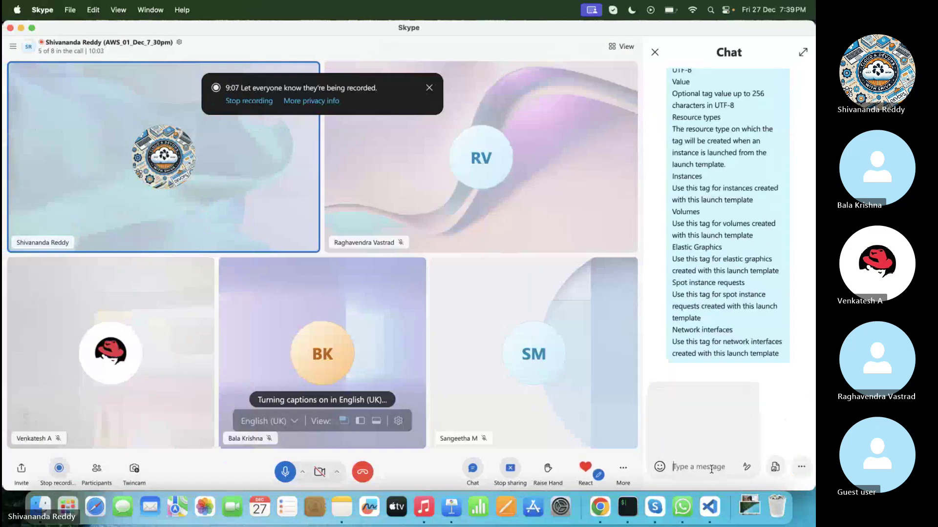
- Switch back to the AWS launch page and look through the Quick Start operating system images up to Debian
{"action": "key", "text": "super+Tab"}
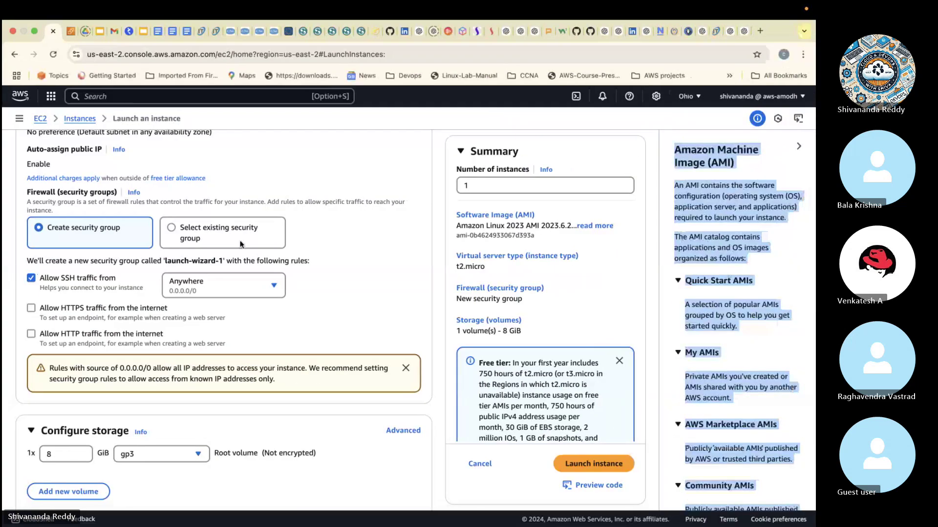
{"action": "scroll", "coordinate": [240, 244], "scroll_direction": "up", "scroll_amount": 10}
{"action": "scroll", "coordinate": [240, 244], "scroll_direction": "down", "scroll_amount": 5}
{"action": "scroll", "coordinate": [241, 244], "scroll_direction": "up", "scroll_amount": 2}
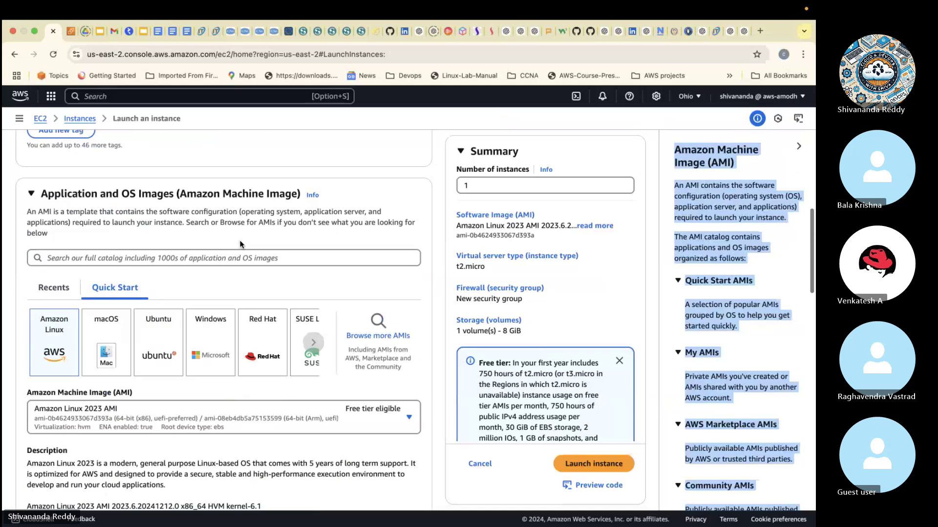
{"action": "left_click", "coordinate": [681, 191]}
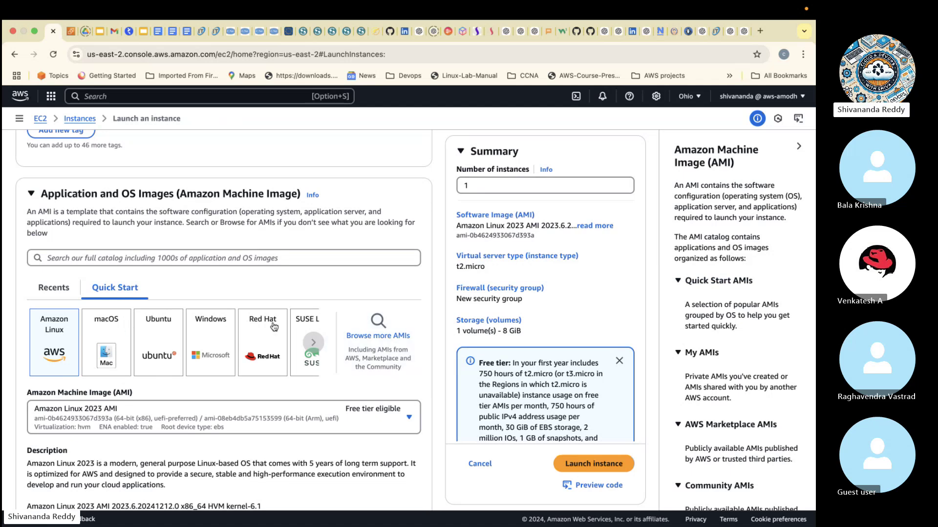
{"action": "left_click", "coordinate": [313, 343]}
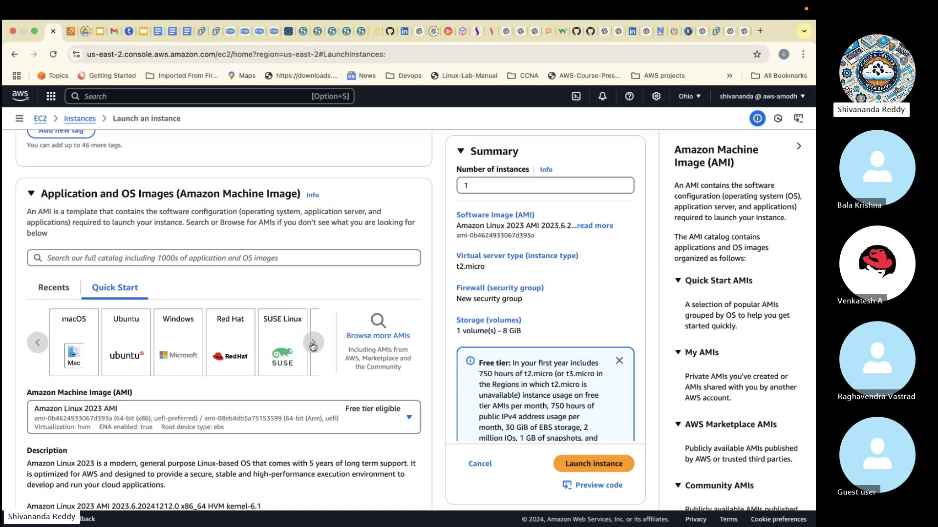
{"action": "left_click", "coordinate": [313, 343]}
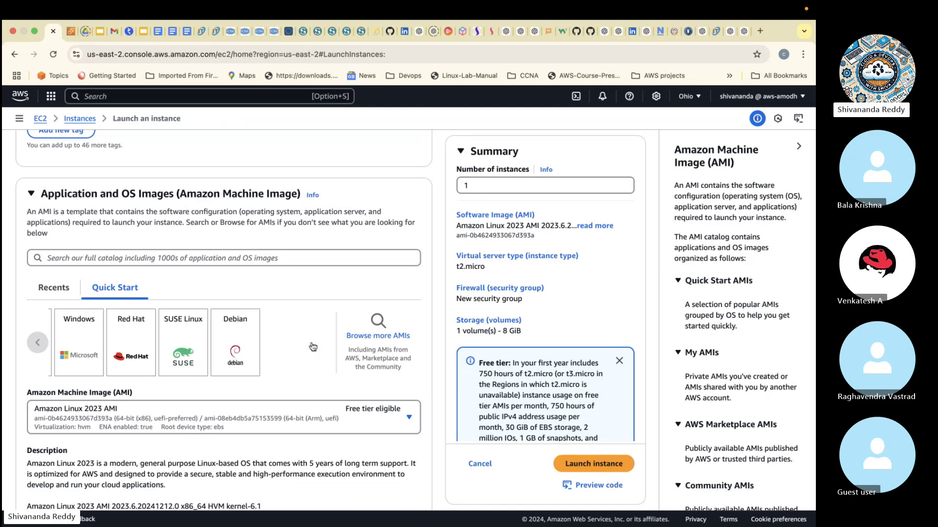
{"action": "scroll", "coordinate": [186, 342], "scroll_direction": "left", "scroll_amount": 5}
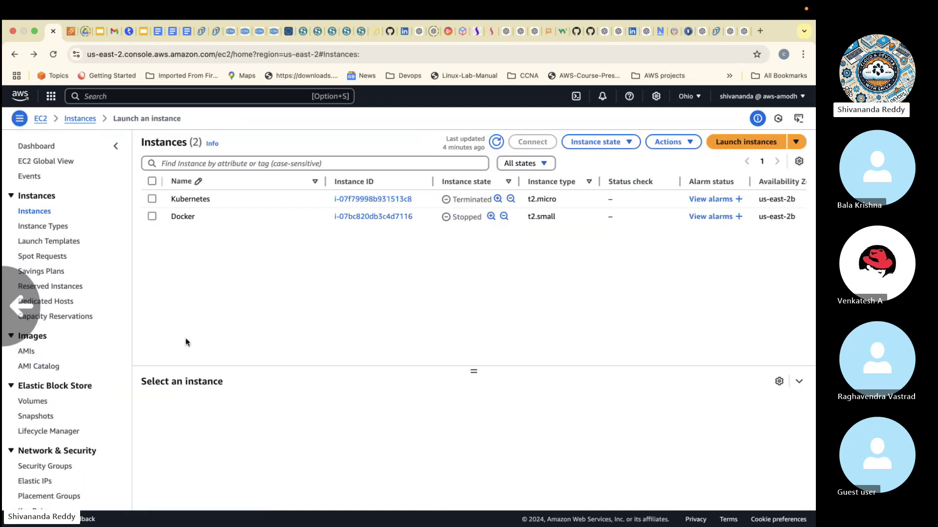
- Return to the Launch an instance page and name the instance Windows-public-webserver
{"action": "left_click", "coordinate": [33, 55]}
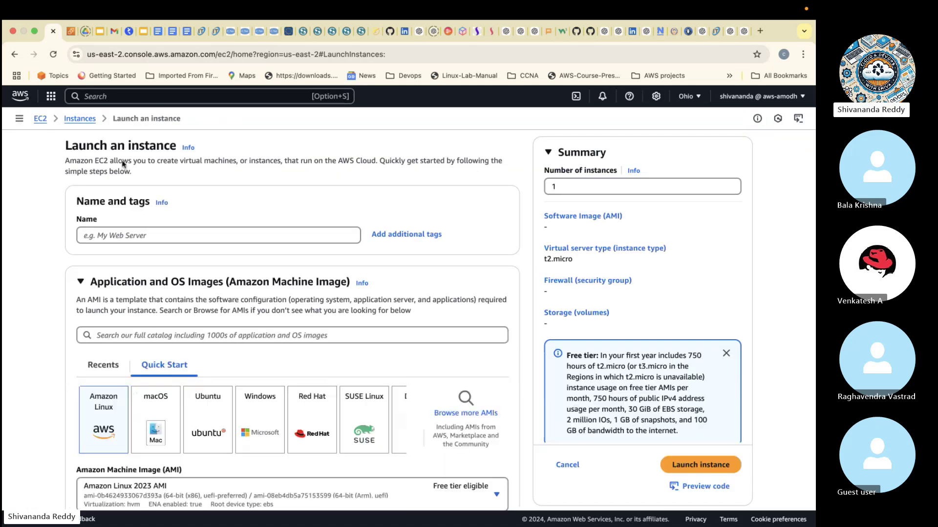
{"action": "type", "text": "Windows-we"}
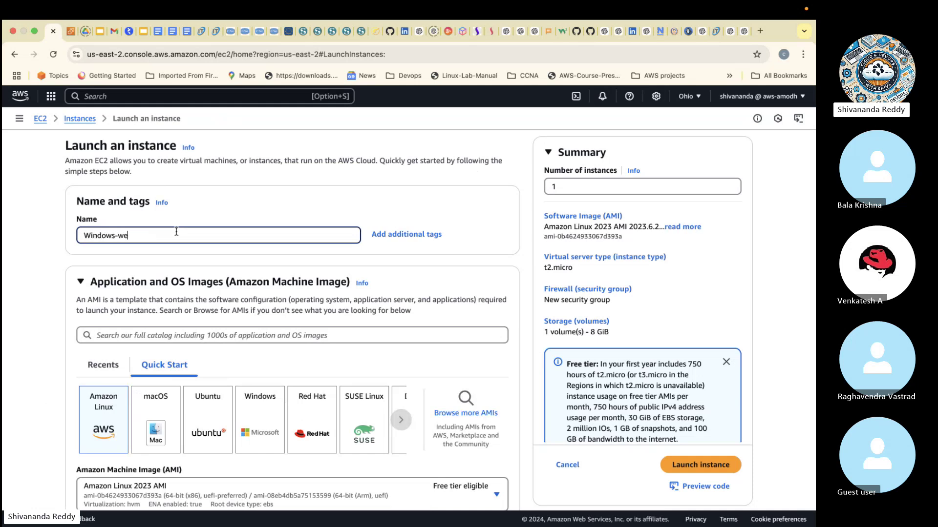
{"action": "key", "text": "BackSpace"}
{"action": "key", "text": "BackSpace"}
{"action": "type", "text": "public-webserver"}
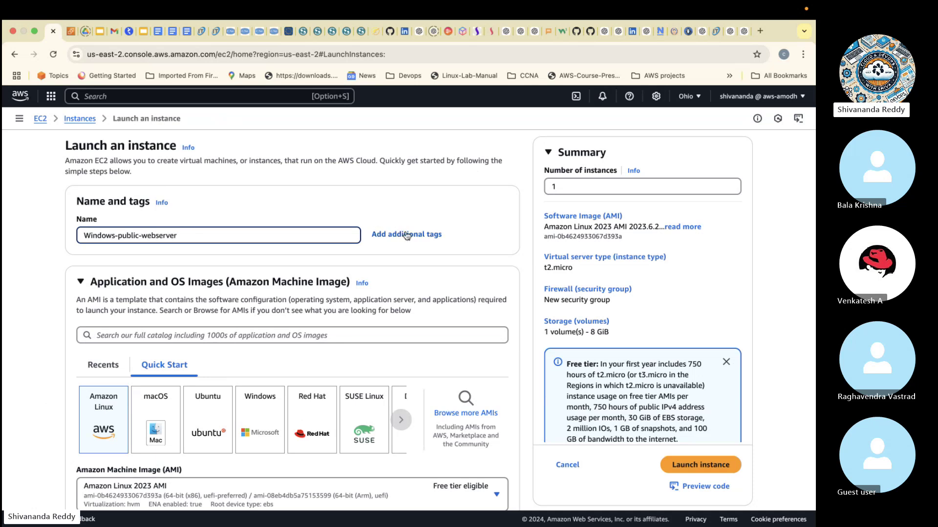
- Add a second instance tag with the key Env and the value Dev
{"action": "left_click", "coordinate": [409, 235]}
{"action": "left_click", "coordinate": [132, 284]}
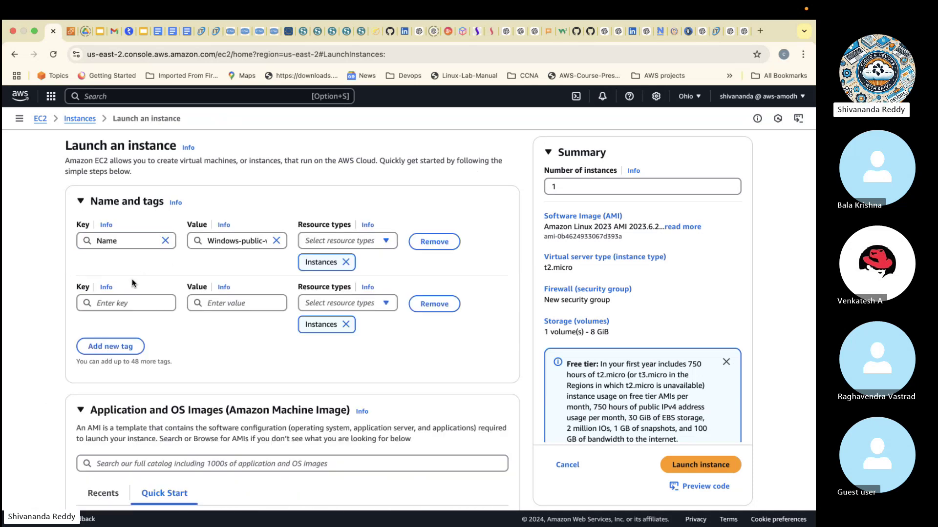
{"action": "left_click", "coordinate": [139, 303]}
{"action": "type", "text": "Env"}
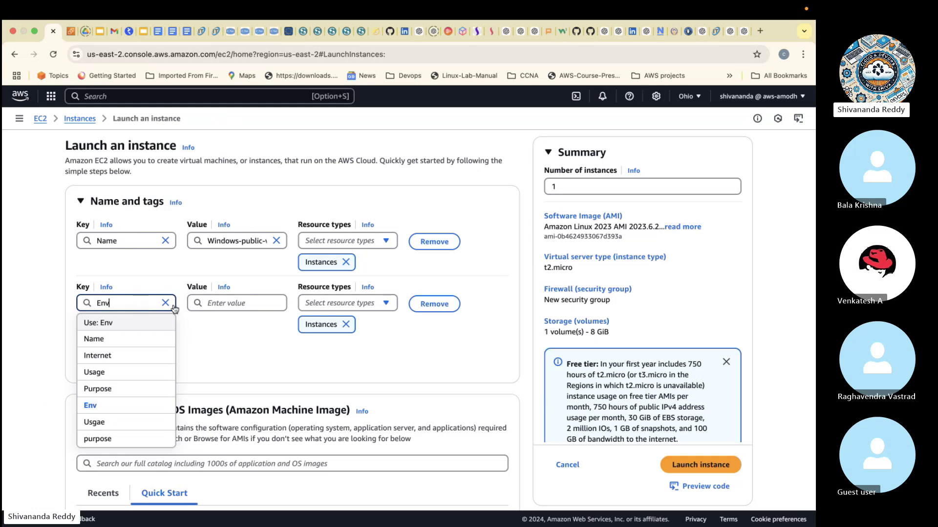
{"action": "left_click", "coordinate": [230, 303]}
{"action": "type", "text": "Dev"}
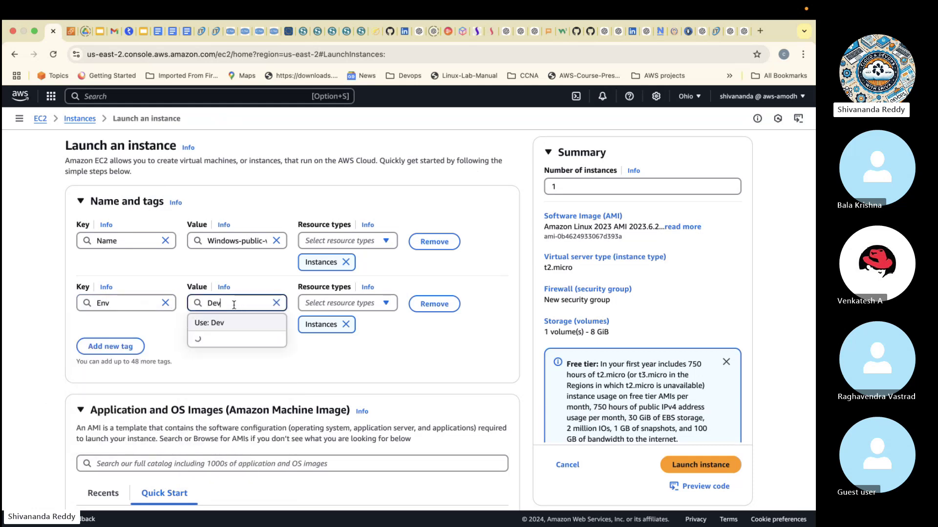
{"action": "left_click", "coordinate": [227, 324]}
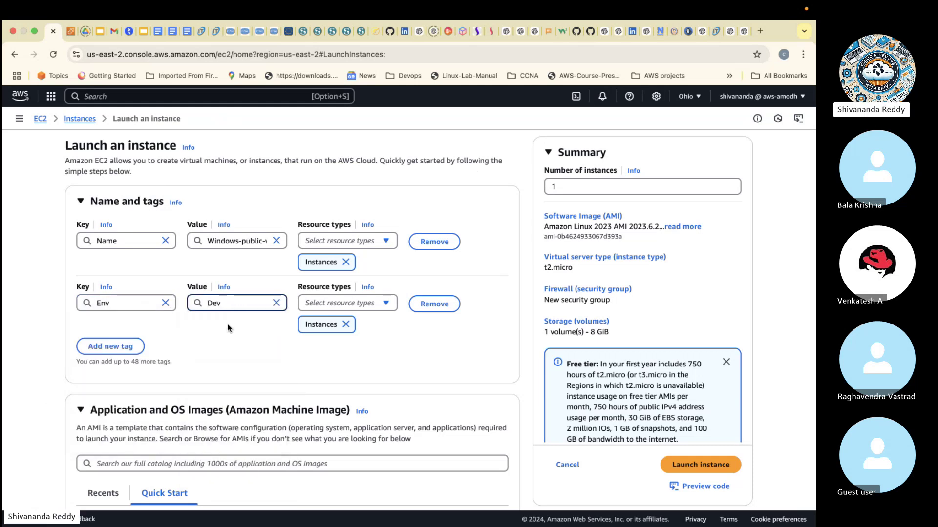
- Add a third instance tag with the existing key Usage and the existing value Webserver
{"action": "left_click", "coordinate": [133, 348]}
{"action": "left_click", "coordinate": [128, 365]}
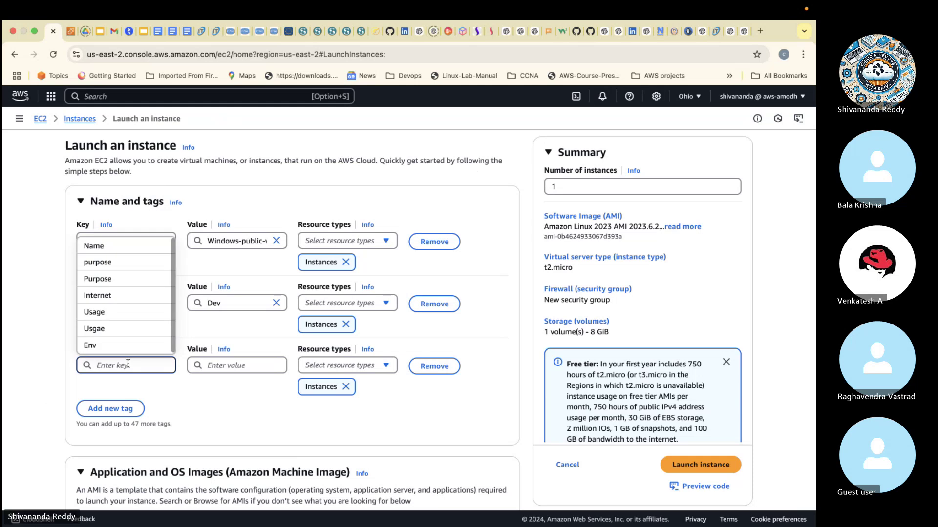
{"action": "left_click", "coordinate": [116, 318]}
{"action": "left_click", "coordinate": [234, 366]}
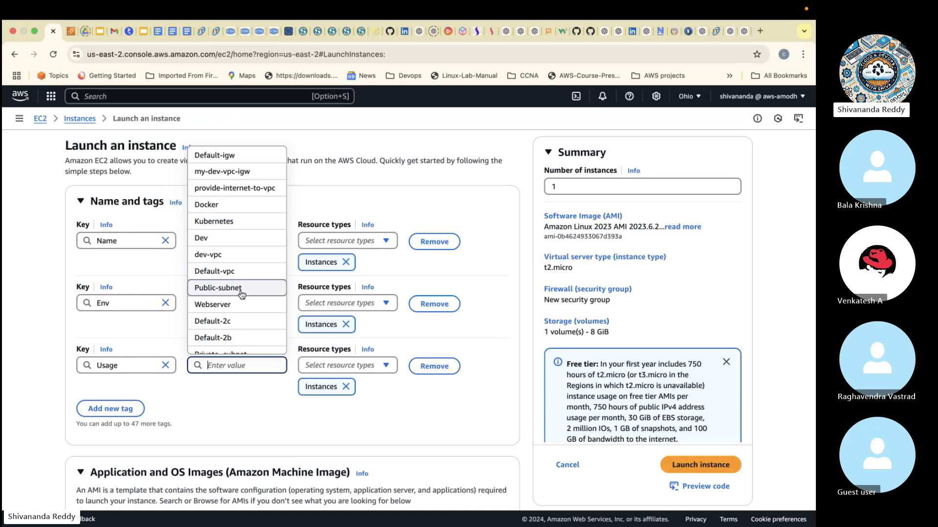
{"action": "scroll", "coordinate": [239, 291], "scroll_direction": "down", "scroll_amount": 3}
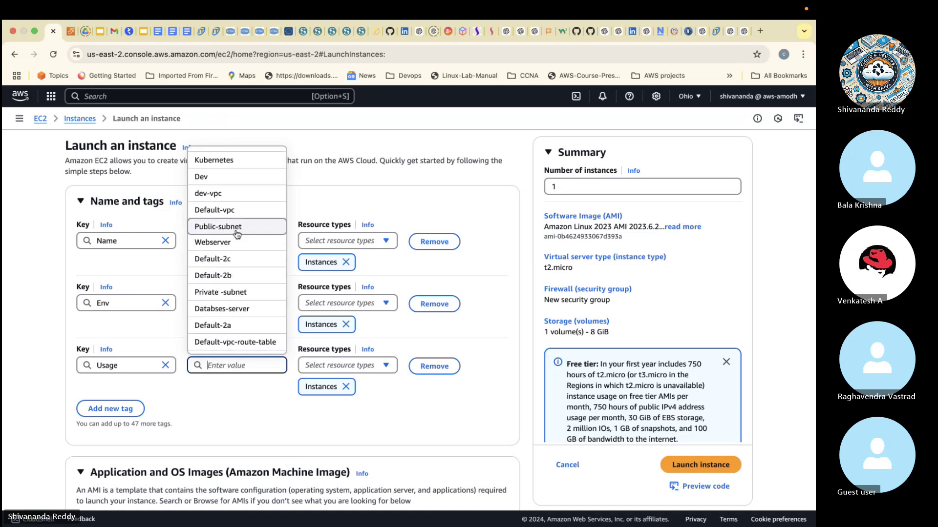
{"action": "left_click", "coordinate": [232, 243]}
- Add a fourth instance tag with the existing key Purpose and the new value IIS webserver
{"action": "left_click", "coordinate": [110, 408]}
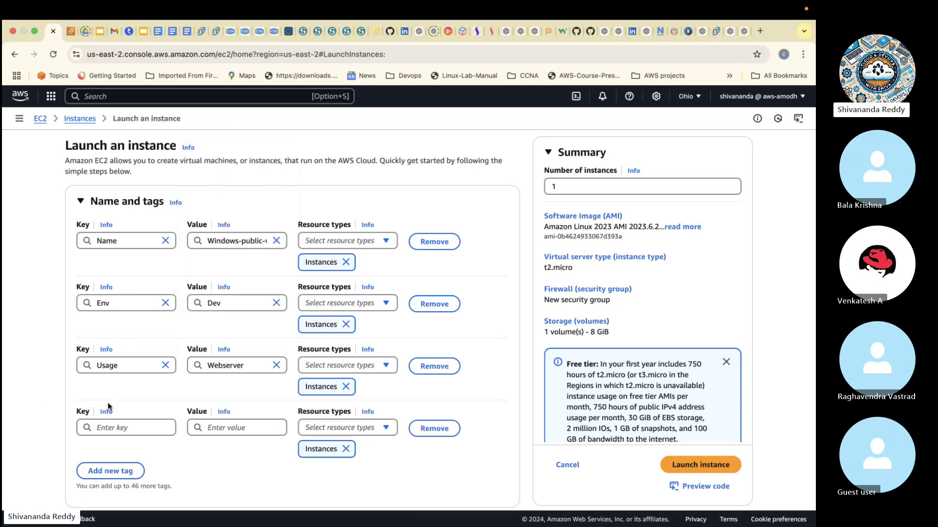
{"action": "left_click", "coordinate": [109, 429]}
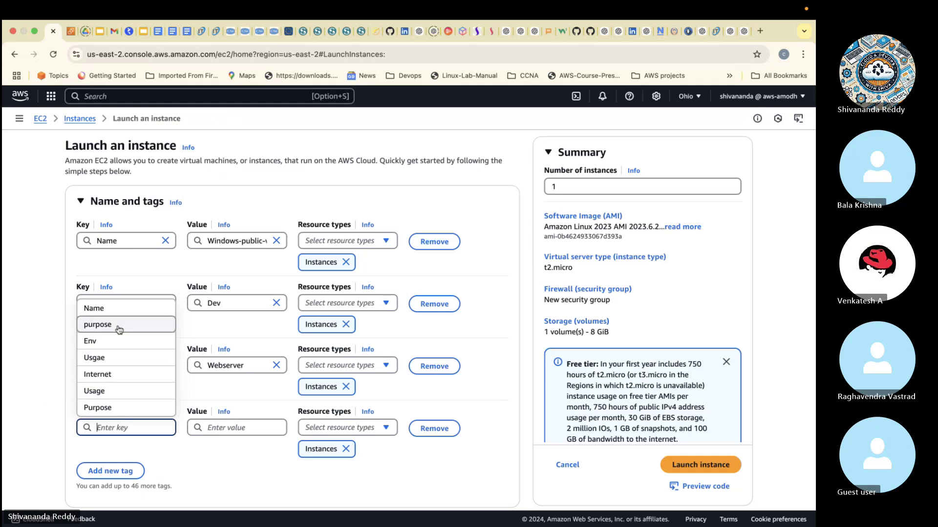
{"action": "left_click", "coordinate": [120, 408]}
{"action": "left_click", "coordinate": [215, 428]}
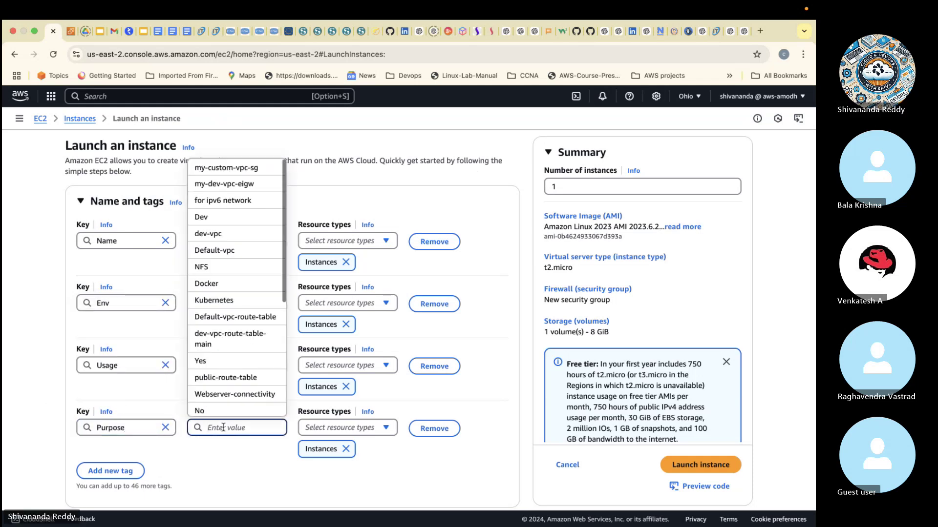
{"action": "scroll", "coordinate": [240, 258], "scroll_direction": "down", "scroll_amount": 5}
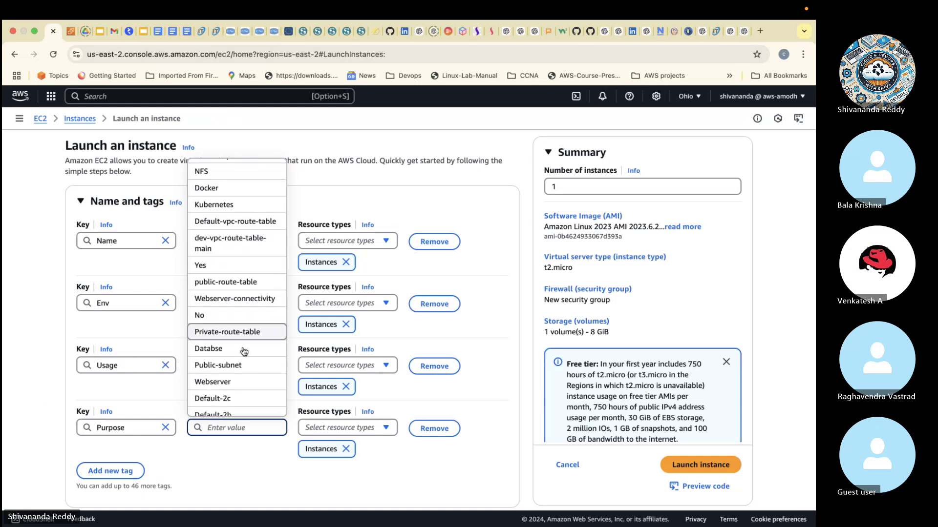
{"action": "scroll", "coordinate": [242, 393], "scroll_direction": "down", "scroll_amount": 5}
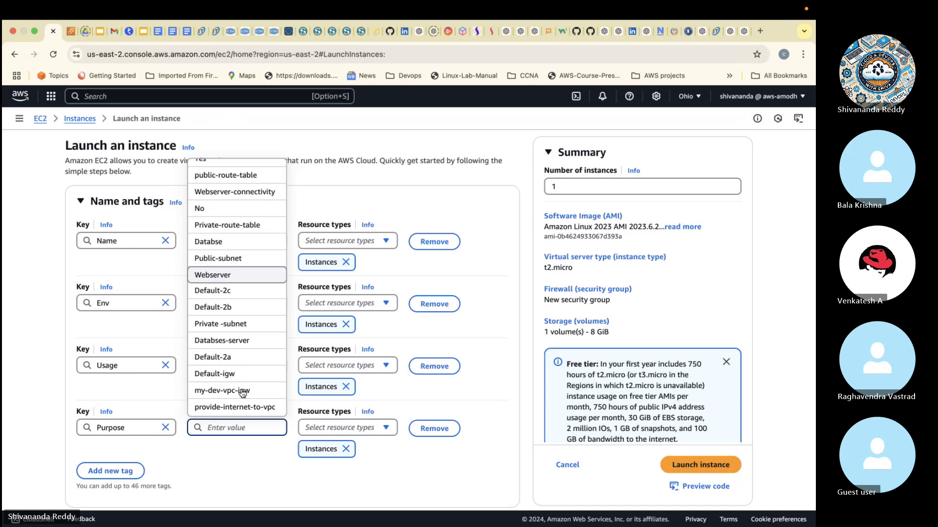
{"action": "type", "text": "ll"}
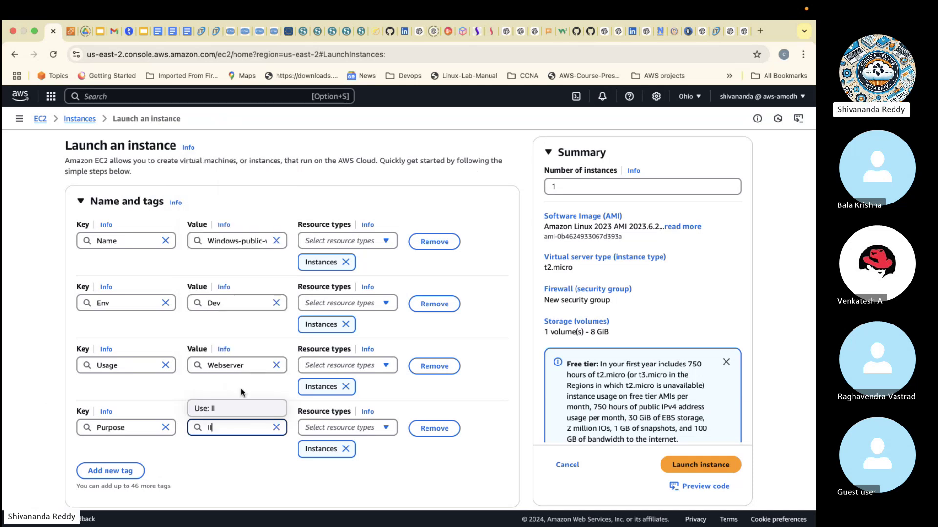
{"action": "type", "text": "S webserver"}
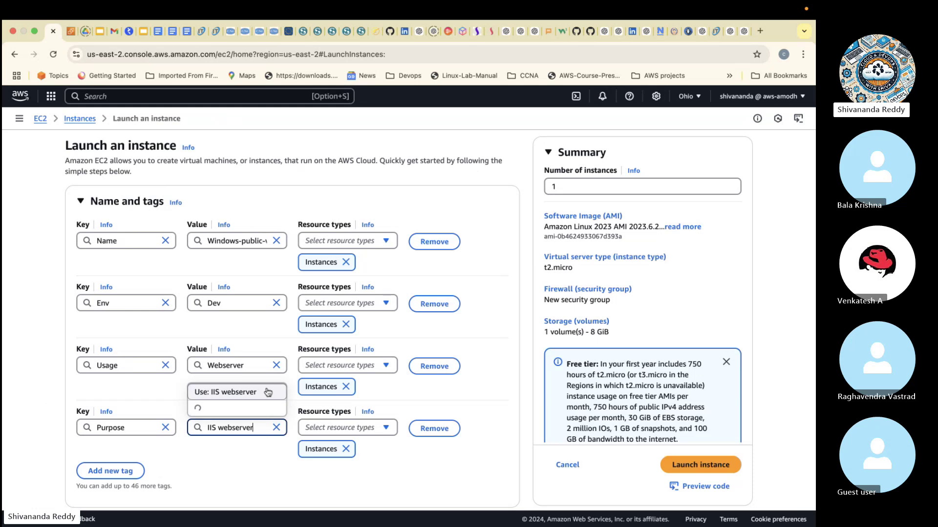
{"action": "left_click", "coordinate": [241, 409]}
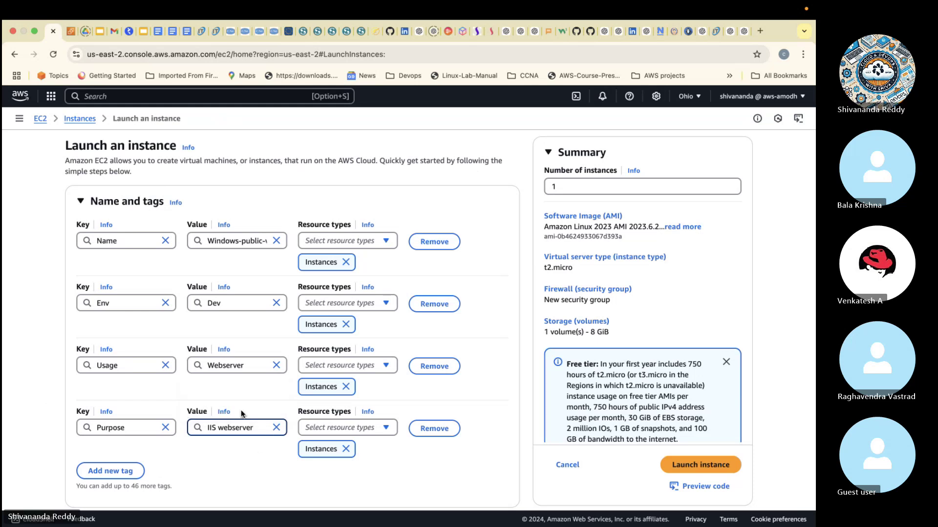
- Open the Amazon Machine Image help and expand its My AMIs, AWS Marketplace AMIs and Community AMIs sections
{"action": "scroll", "coordinate": [257, 452], "scroll_direction": "down", "scroll_amount": 2}
{"action": "scroll", "coordinate": [256, 452], "scroll_direction": "down", "scroll_amount": 10}
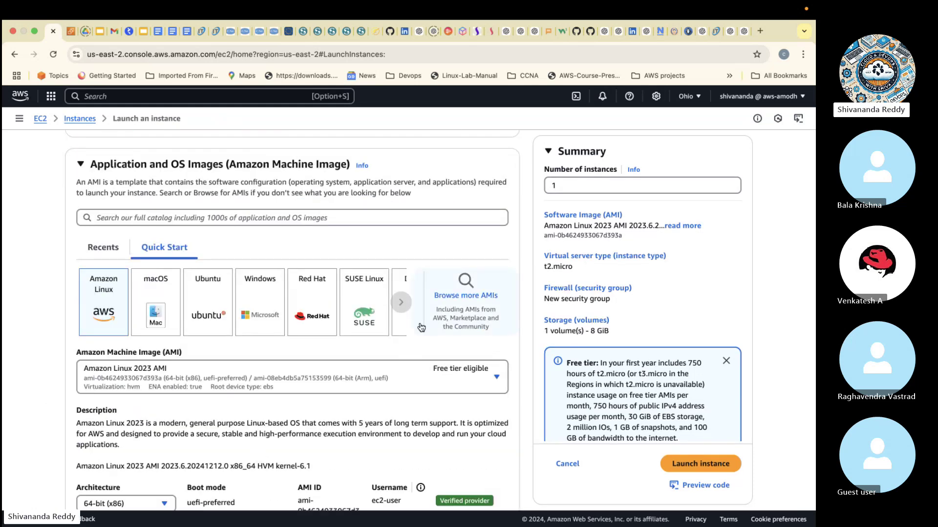
{"action": "left_click", "coordinate": [362, 166]}
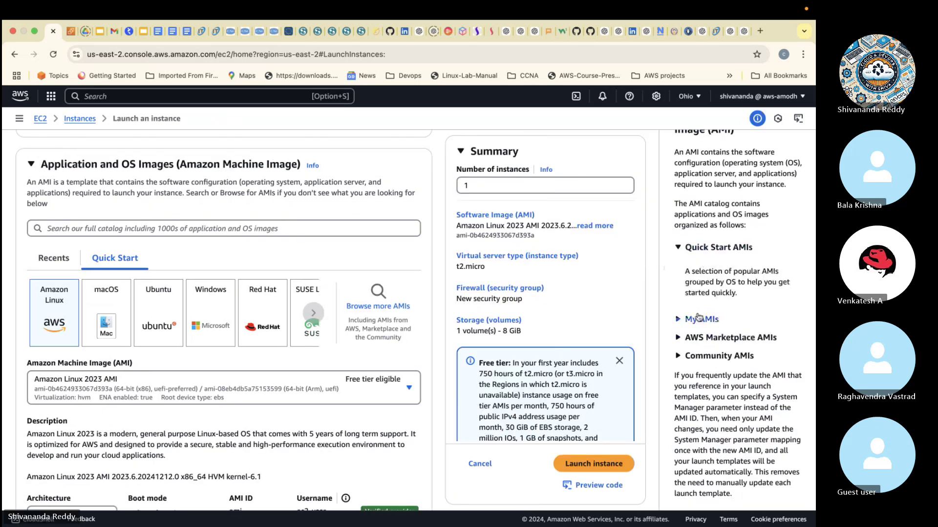
{"action": "left_click", "coordinate": [698, 318]}
{"action": "scroll", "coordinate": [502, 301], "scroll_direction": "down", "scroll_amount": 1}
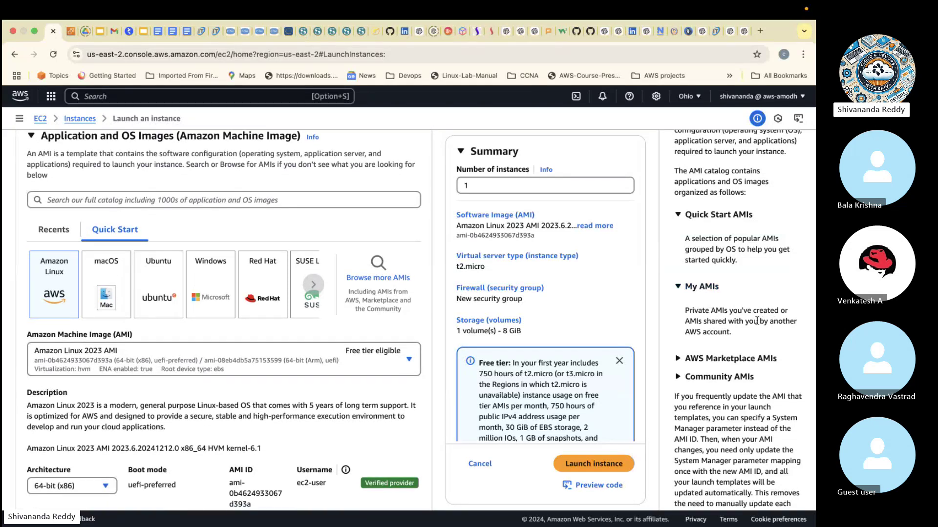
{"action": "left_click", "coordinate": [686, 358]}
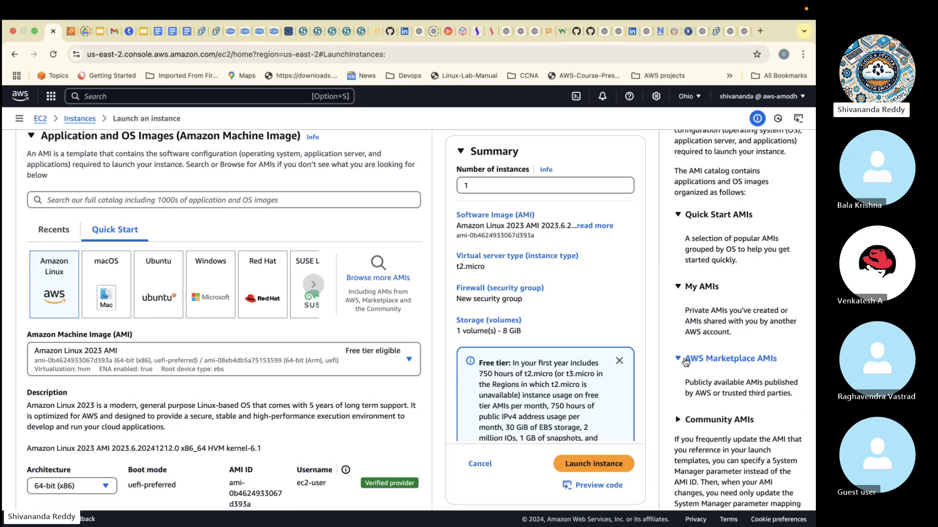
{"action": "scroll", "coordinate": [712, 382], "scroll_direction": "down", "scroll_amount": 1}
{"action": "scroll", "coordinate": [712, 382], "scroll_direction": "down", "scroll_amount": 2}
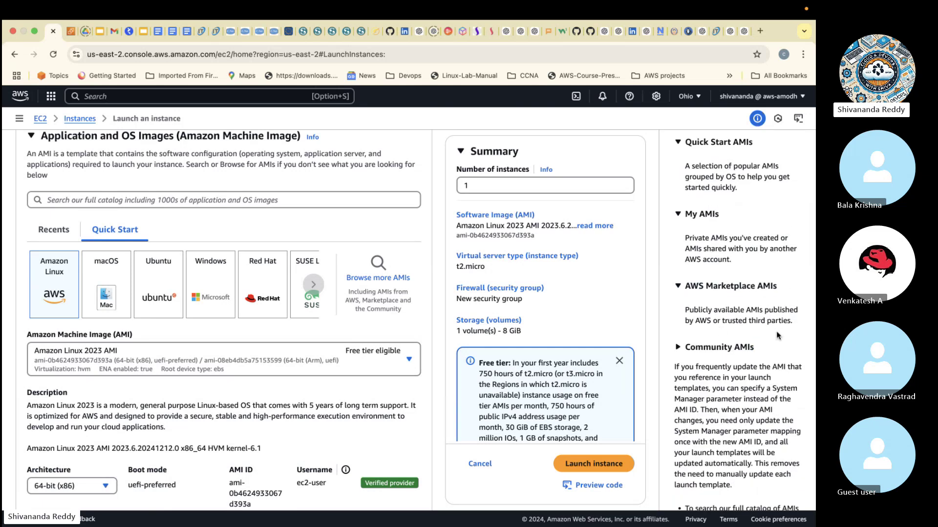
{"action": "left_click", "coordinate": [678, 349]}
{"action": "scroll", "coordinate": [698, 378], "scroll_direction": "down", "scroll_amount": 1}
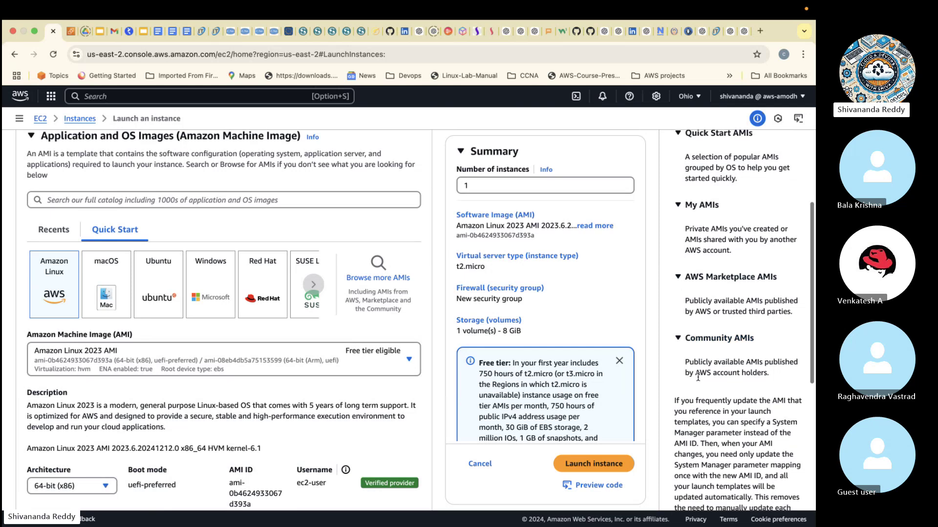
- Read the rest of the Amazon Machine Image help on Systems Manager parameters and close it
{"action": "scroll", "coordinate": [697, 378], "scroll_direction": "down", "scroll_amount": 3}
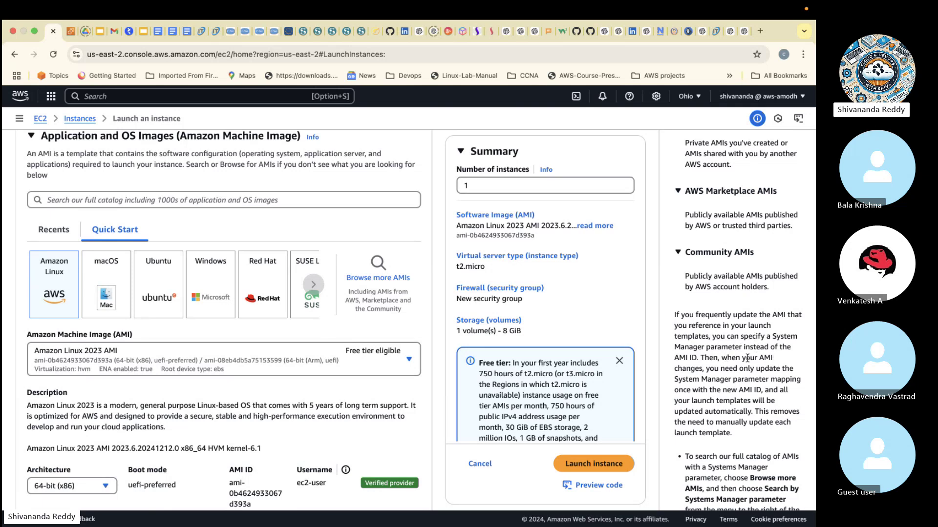
{"action": "scroll", "coordinate": [752, 382], "scroll_direction": "down", "scroll_amount": 4}
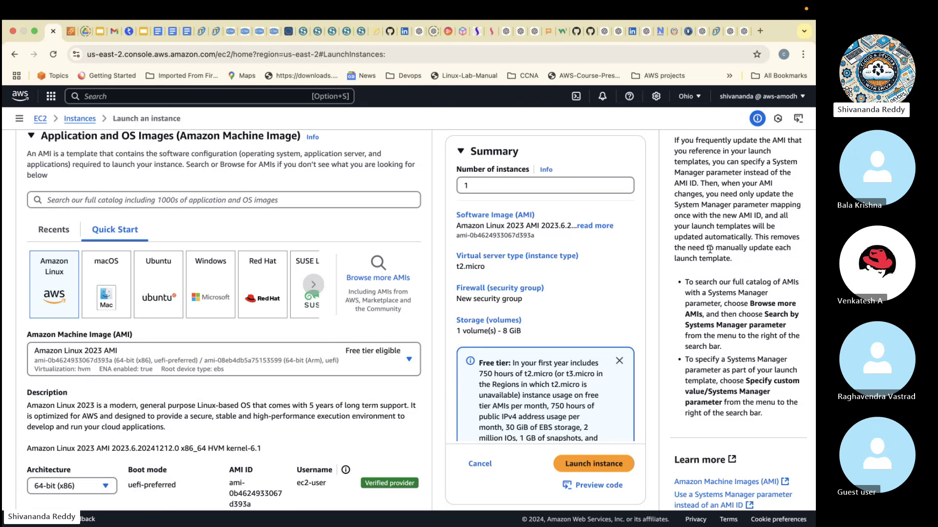
{"action": "scroll", "coordinate": [773, 146], "scroll_direction": "up", "scroll_amount": 10}
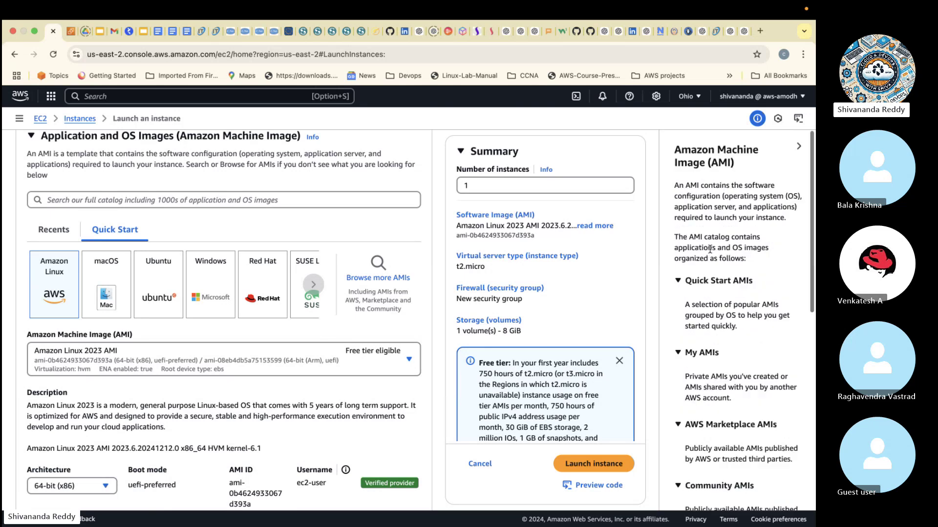
{"action": "left_click", "coordinate": [799, 148]}
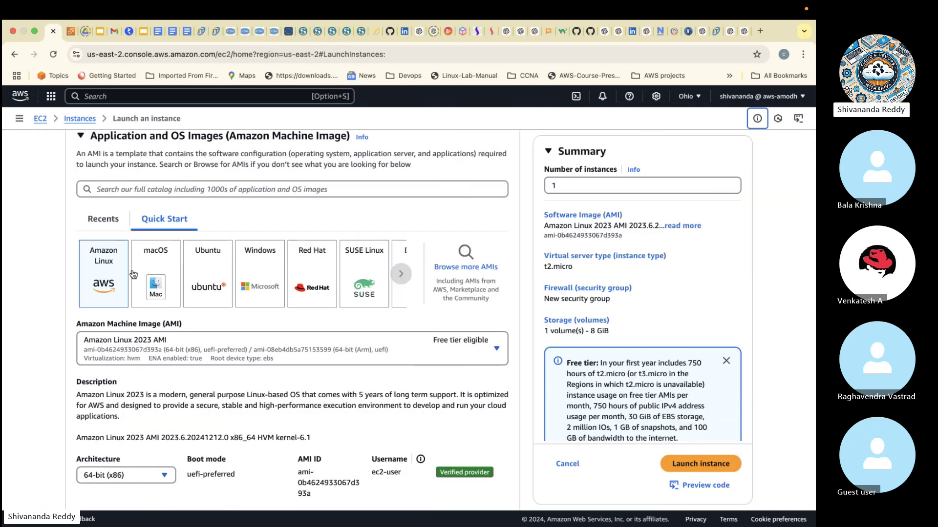
- Choose Windows as the Quick Start operating system and open the list of available Windows Server images
{"action": "left_click", "coordinate": [256, 273]}
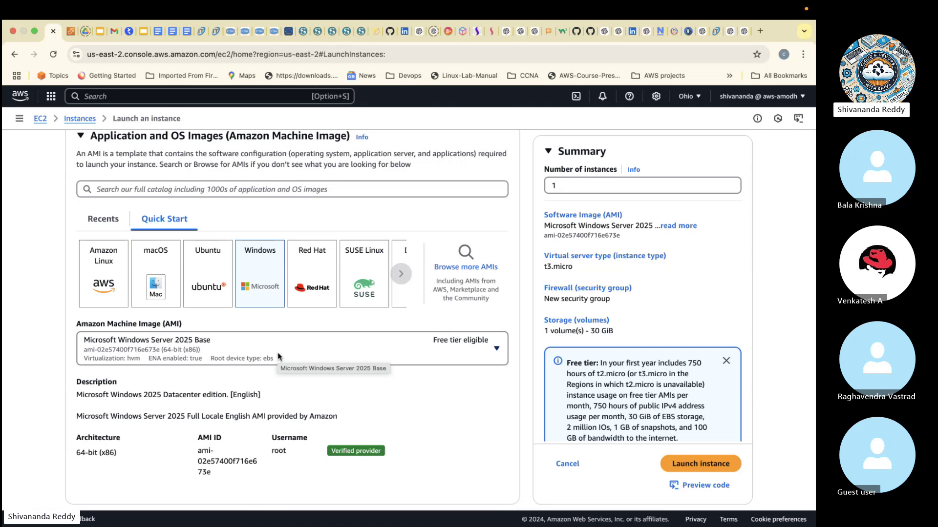
{"action": "left_click", "coordinate": [462, 338]}
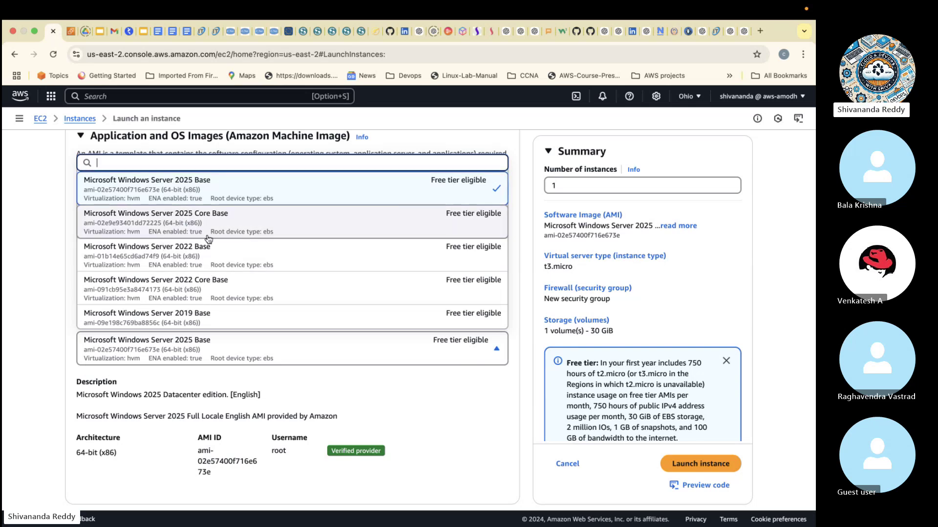
- Switch to the Skype call to mute and unmute the microphone, and return to the AWS launch page
{"action": "key", "text": "super+Tab"}
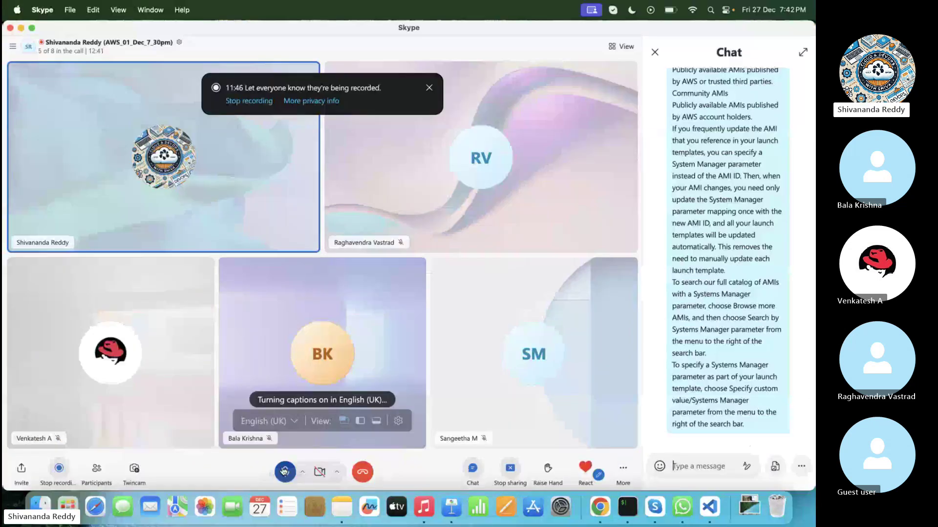
{"action": "left_click", "coordinate": [284, 471]}
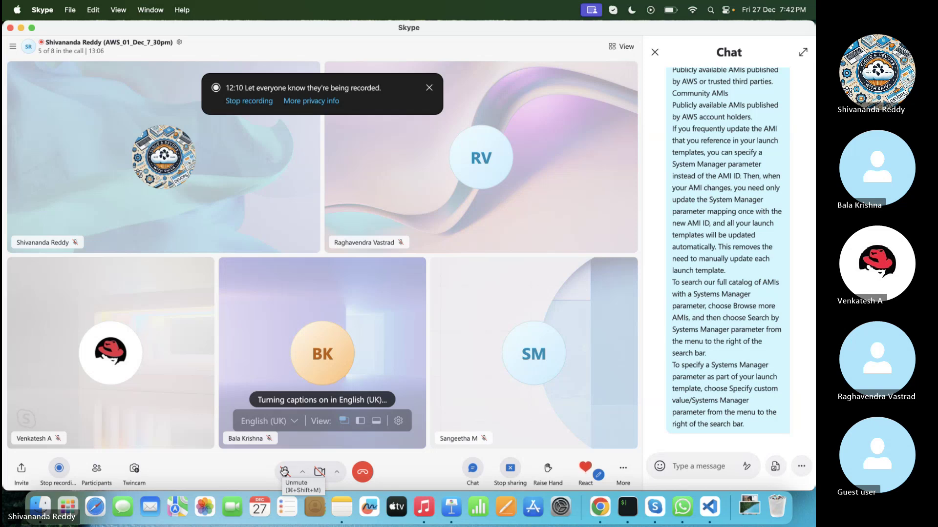
{"action": "left_click", "coordinate": [284, 471]}
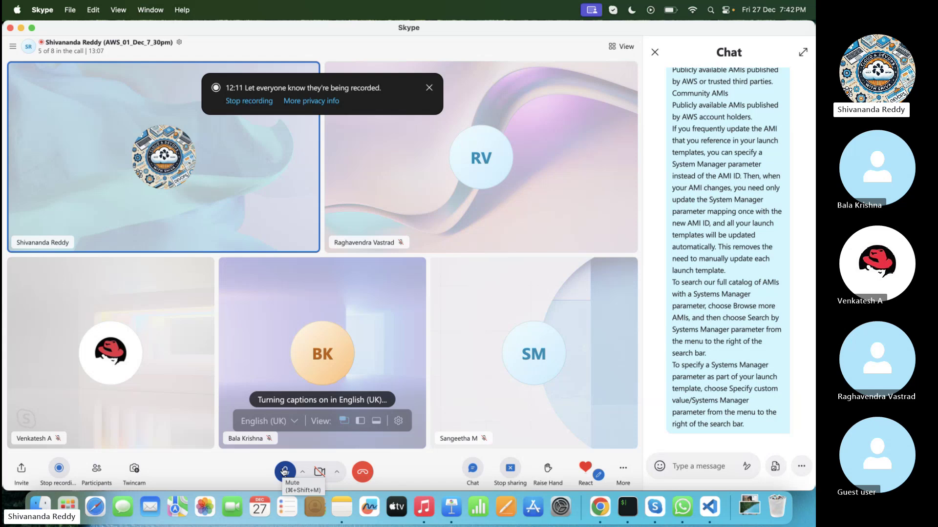
{"action": "key", "text": "super+Tab"}
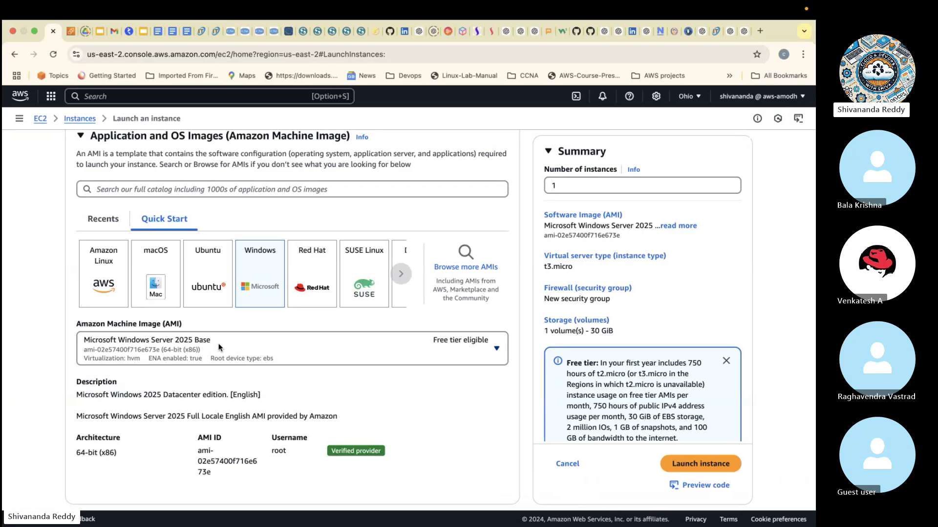
- Examine the selected Windows Server image's description and the Instance type section below it
{"action": "left_click_drag", "start_coordinate": [78, 396], "coordinate": [227, 397]}
{"action": "left_click", "coordinate": [291, 438]}
{"action": "scroll", "coordinate": [322, 469], "scroll_direction": "down", "scroll_amount": 1}
{"action": "scroll", "coordinate": [322, 470], "scroll_direction": "down", "scroll_amount": 6}
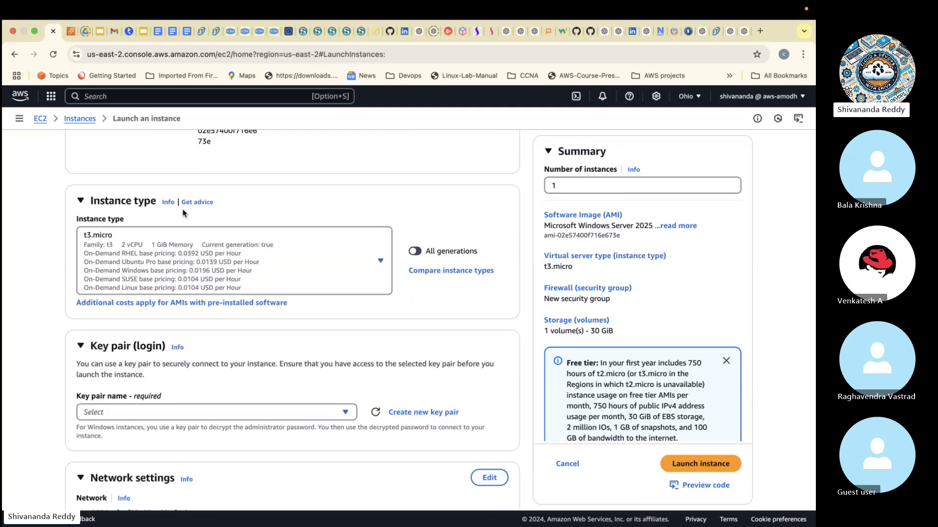
- Check the Instance type help, compare the available instance types and choose t3.micro
{"action": "left_click", "coordinate": [167, 203]}
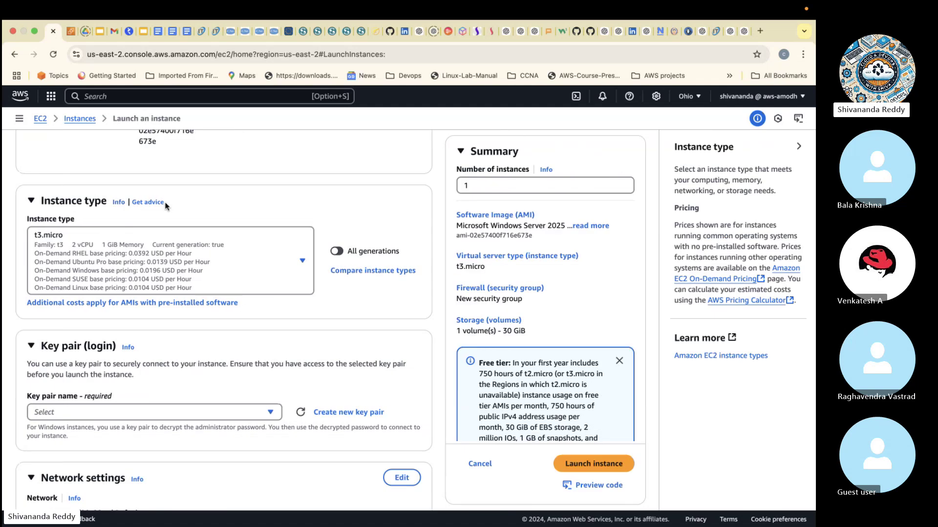
{"action": "left_click", "coordinate": [799, 147]}
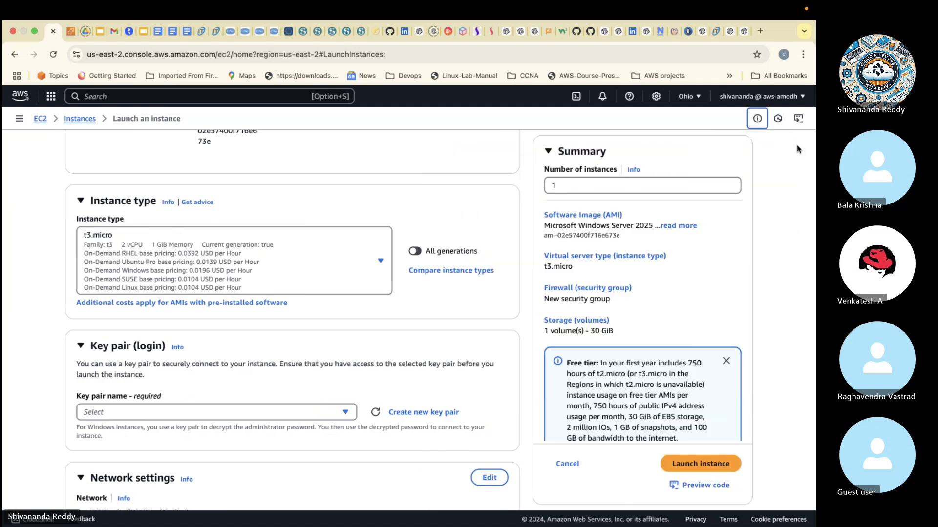
{"action": "left_click", "coordinate": [119, 243]}
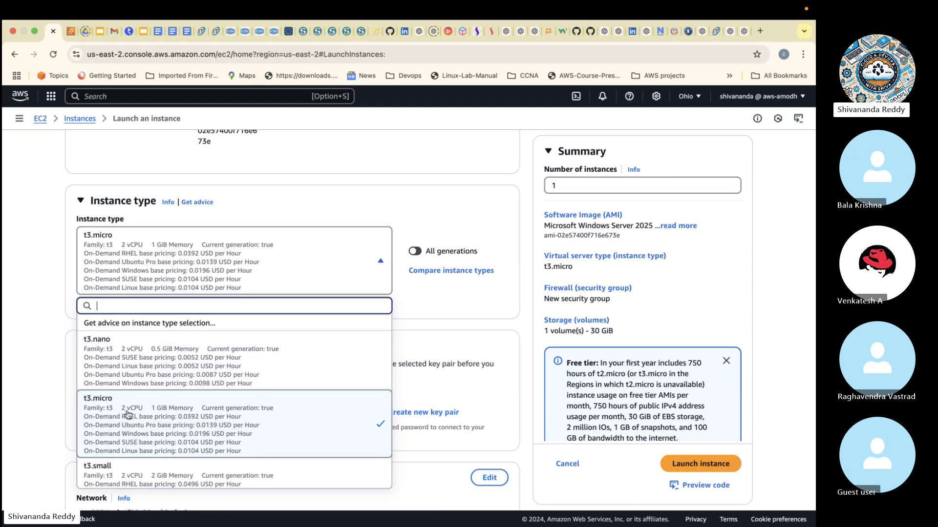
{"action": "left_click", "coordinate": [257, 417]}
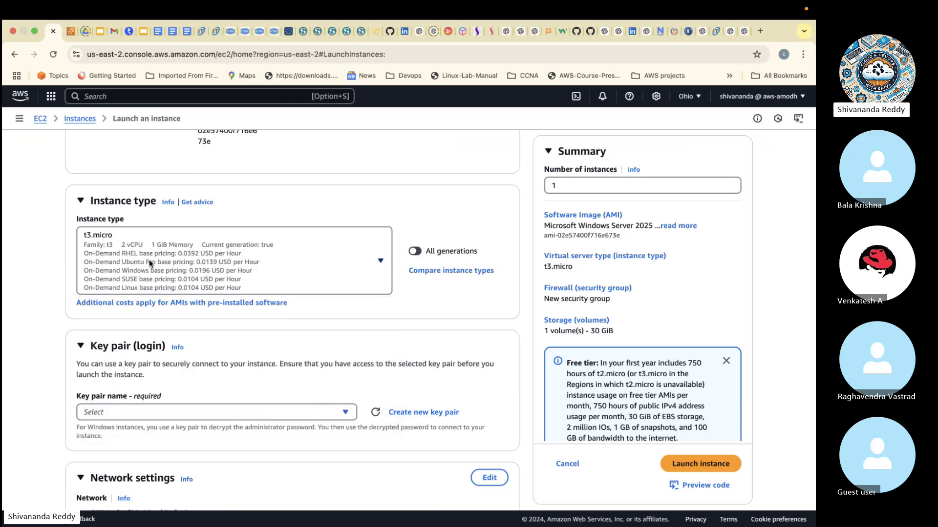
{"action": "left_click", "coordinate": [235, 262]}
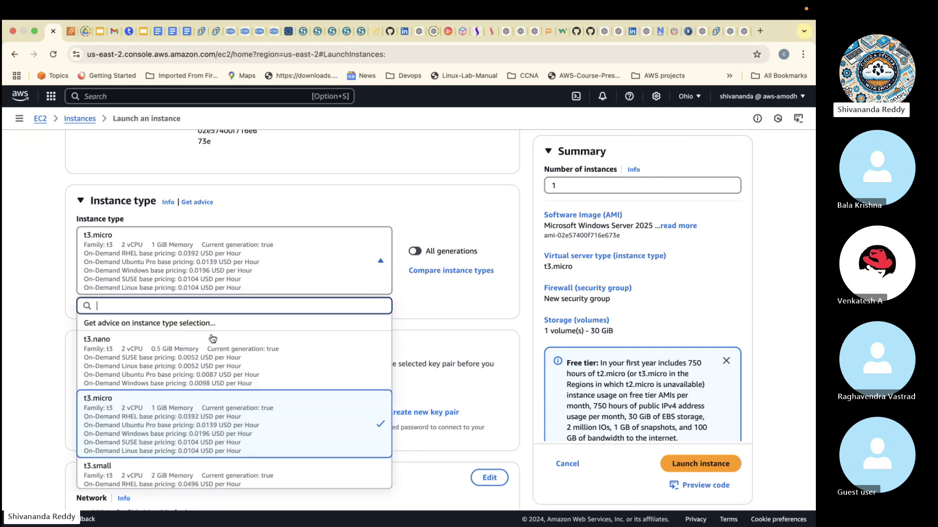
{"action": "scroll", "coordinate": [200, 375], "scroll_direction": "down", "scroll_amount": 5}
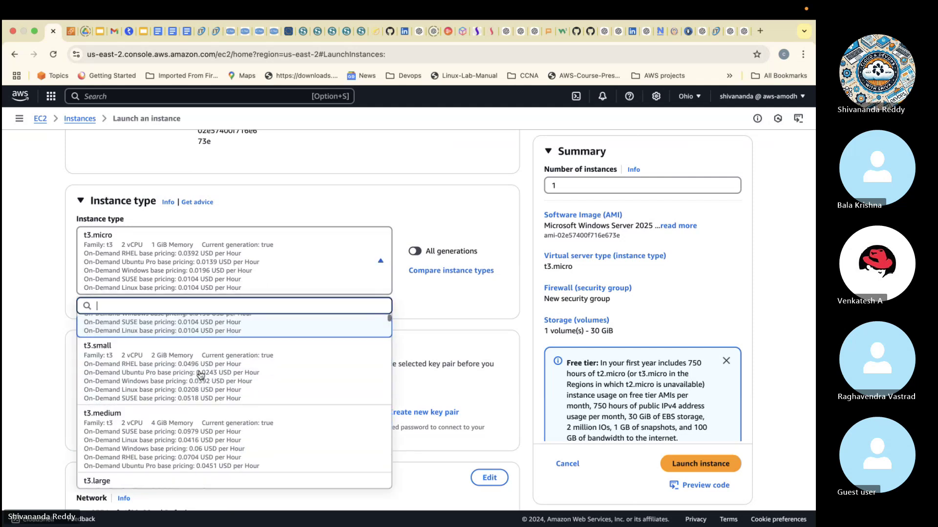
{"action": "scroll", "coordinate": [201, 376], "scroll_direction": "up", "scroll_amount": 5}
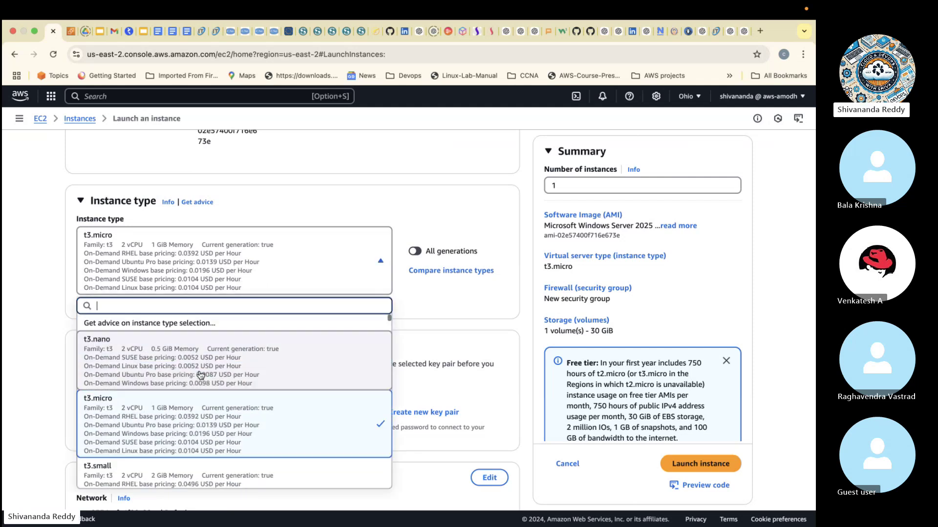
{"action": "left_click", "coordinate": [193, 417]}
{"action": "scroll", "coordinate": [233, 381], "scroll_direction": "down", "scroll_amount": 3}
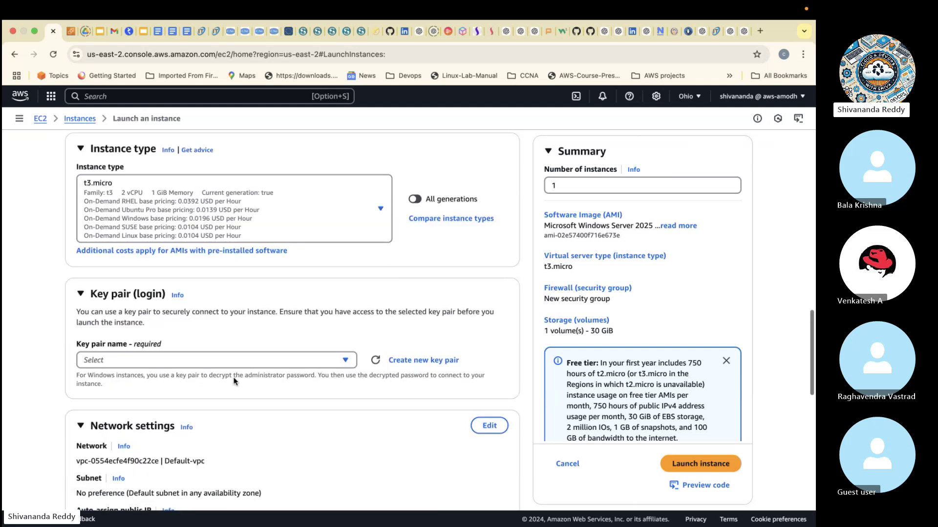
- Start creating a new key pair for the instance and name it myvpc-key
{"action": "scroll", "coordinate": [295, 292], "scroll_direction": "up", "scroll_amount": 1}
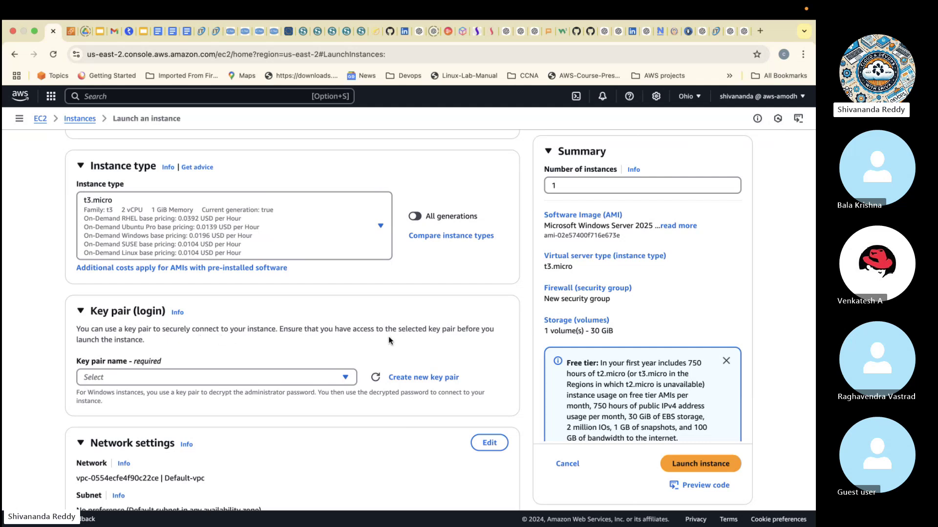
{"action": "left_click", "coordinate": [432, 381]}
{"action": "left_click", "coordinate": [362, 219]}
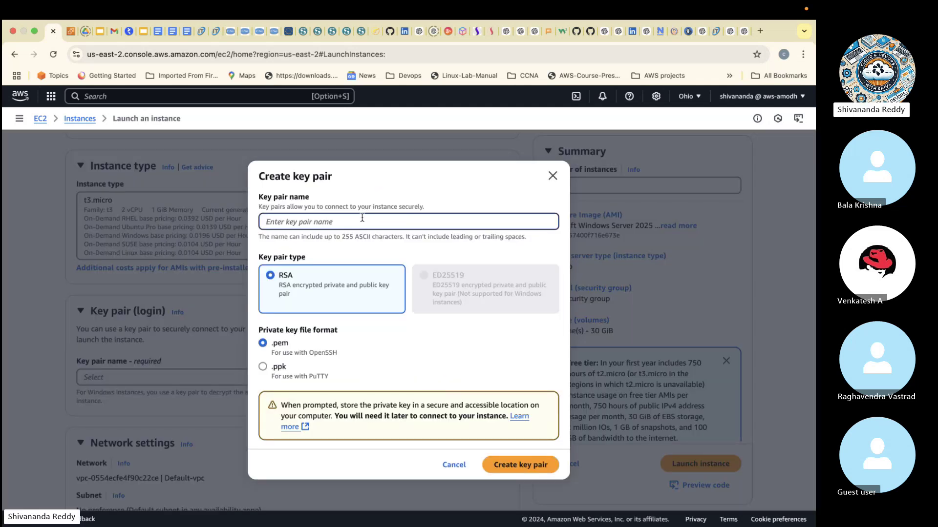
{"action": "type", "text": "myvpc-key"}
- Copy the private key file format options from the key pair dialog and send them in the Skype call chat
{"action": "left_click", "coordinate": [261, 331]}
{"action": "left_click_drag", "start_coordinate": [262, 331], "coordinate": [329, 378]}
{"action": "key", "text": "cmd+c"}
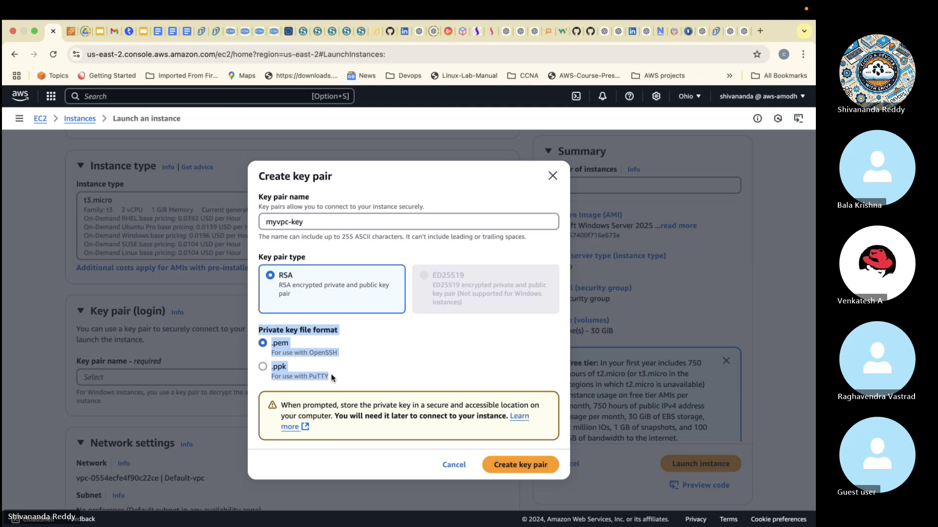
{"action": "key", "text": "super+Tab"}
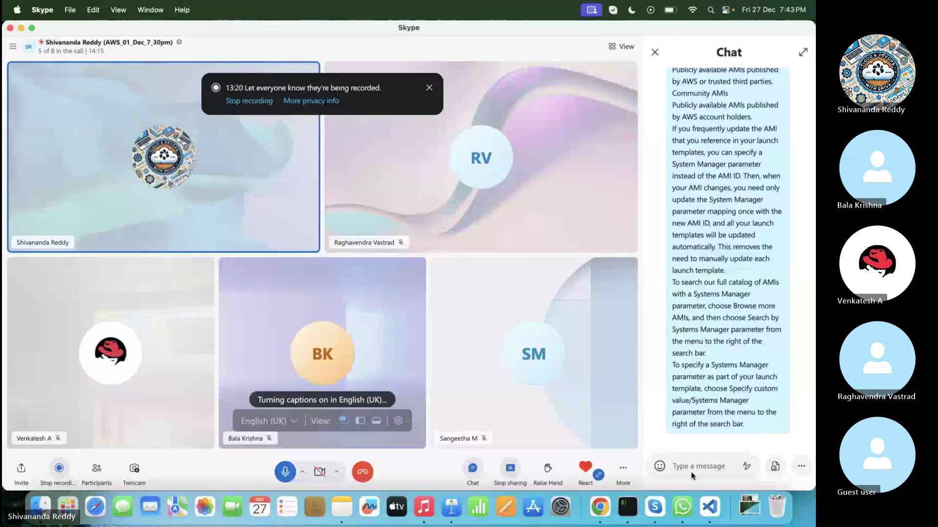
{"action": "key", "text": "cmd+v"}
{"action": "key", "text": "Return"}
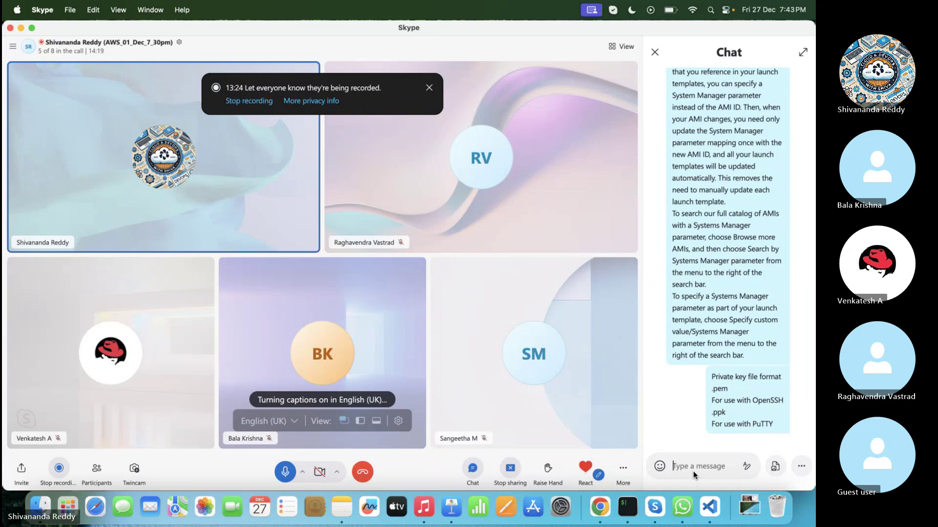
- Send the chat message "pem(privacy enhanced mail)" to explain the first key format
{"action": "type", "text": "pem("}
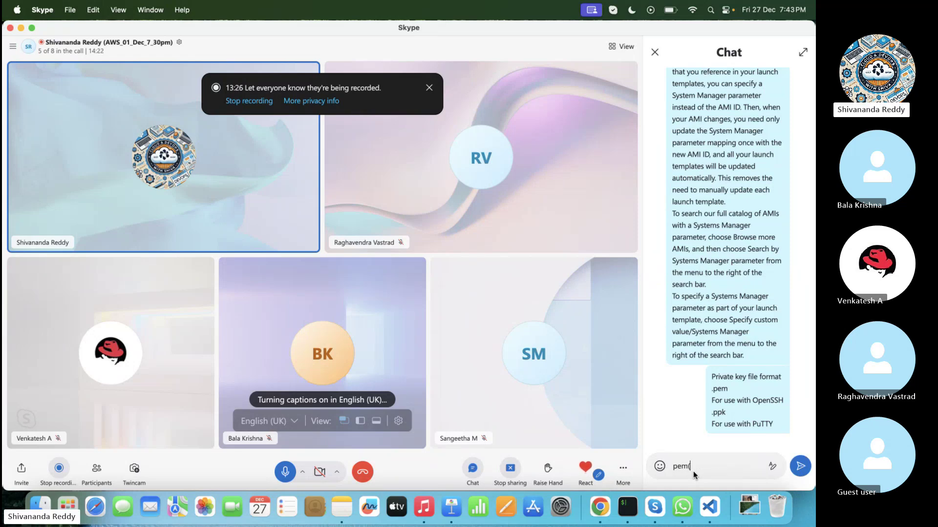
{"action": "type", "text": "privacy ena"}
{"action": "key", "text": "BackSpace"}
{"action": "type", "text": "hanced mail)"}
{"action": "key", "text": "Return"}
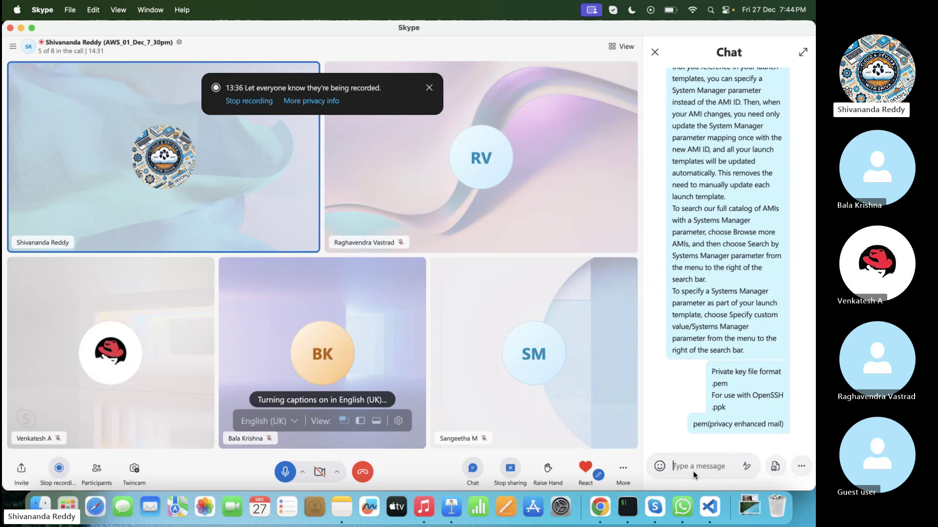
- Send the chat message "ppk(putty private key)" to explain the second key format
{"action": "type", "text": "ppk"}
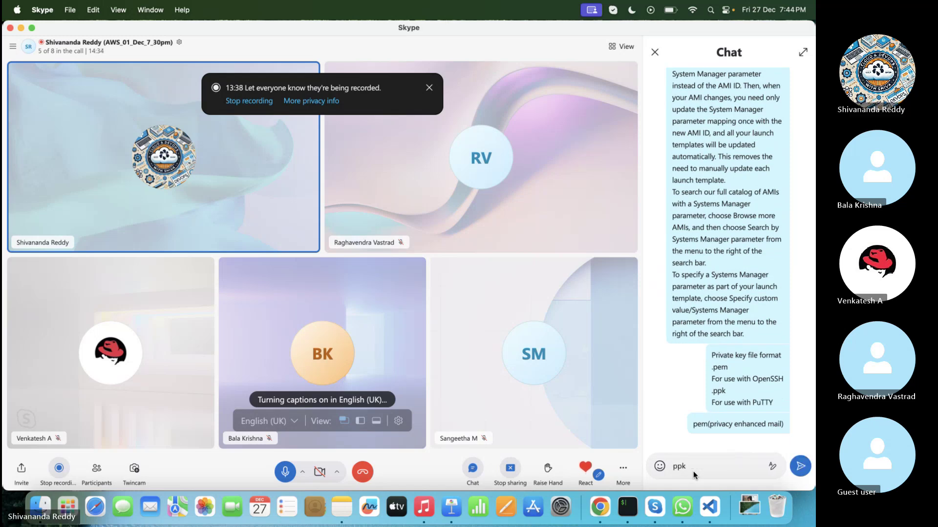
{"action": "type", "text": "(pu"}
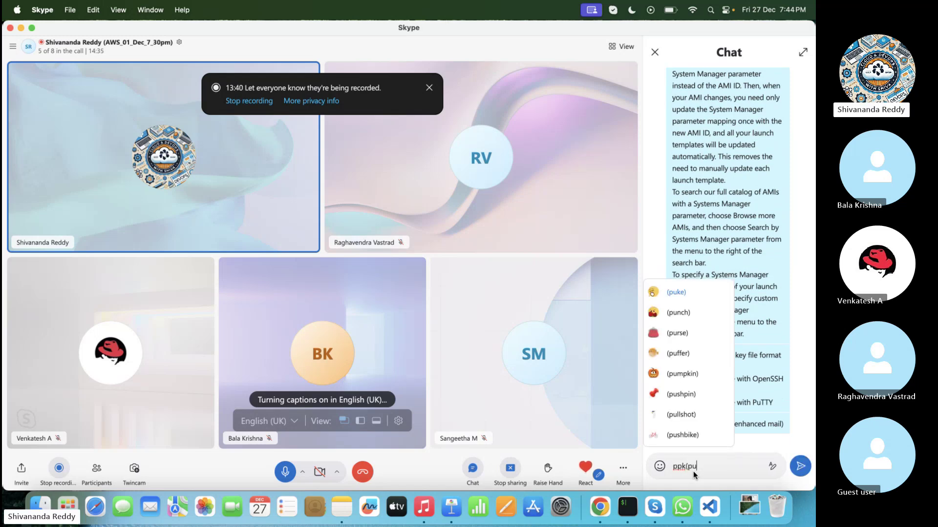
{"action": "type", "text": "tty priv"}
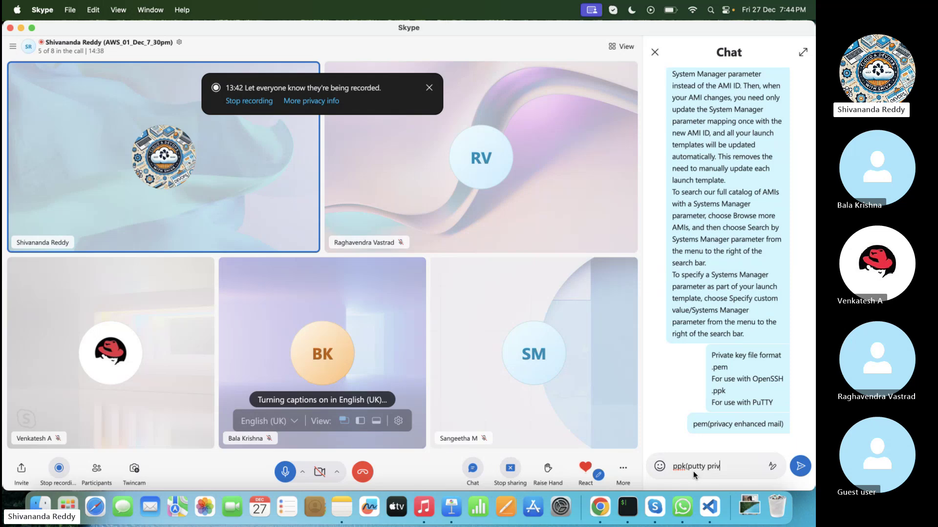
{"action": "type", "text": "ate key)"}
{"action": "key", "text": "Return"}
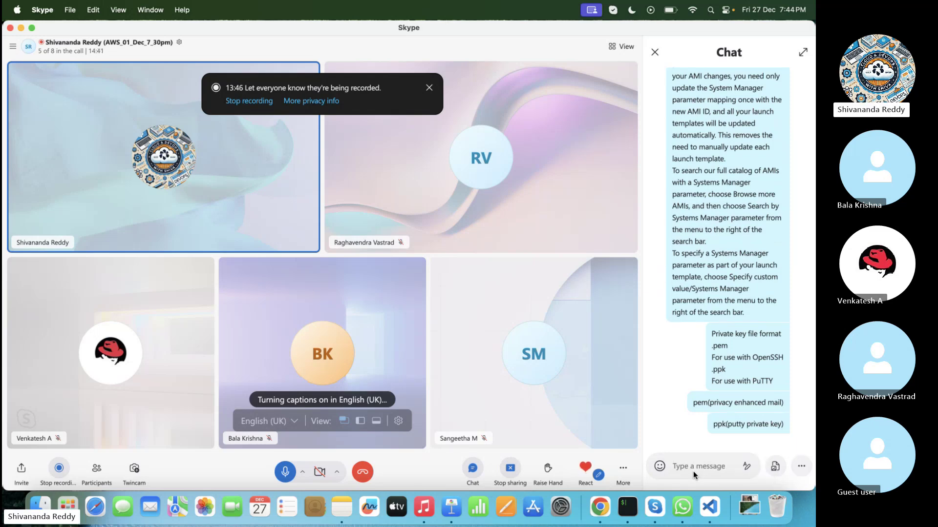
- Return to the AWS launch page and create the RSA key pair in .pem format
{"action": "key", "text": "ctrl+Right"}
{"action": "left_click", "coordinate": [507, 470]}
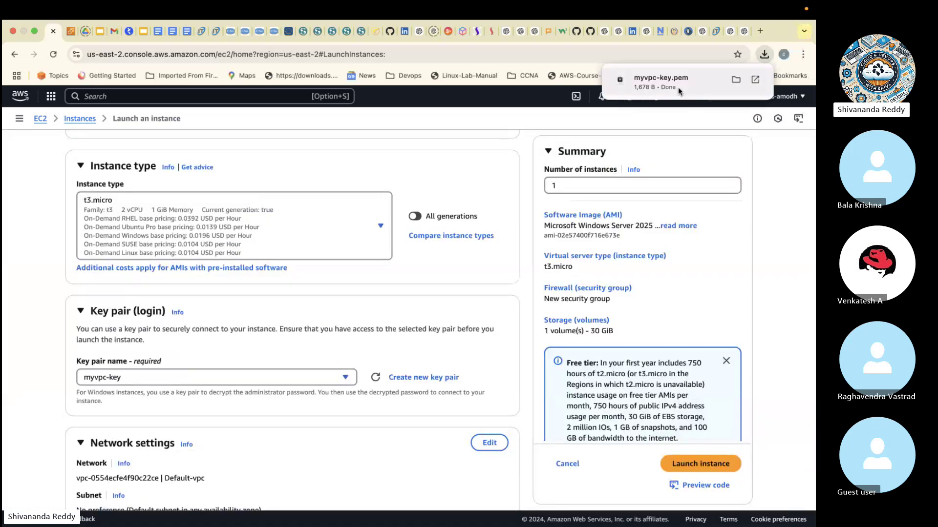
- Open the Network settings guidance and expand the SSH or RDP client, EC2 Instance Connect and SSM Session Manager instructions
{"action": "scroll", "coordinate": [263, 352], "scroll_direction": "down", "scroll_amount": 5}
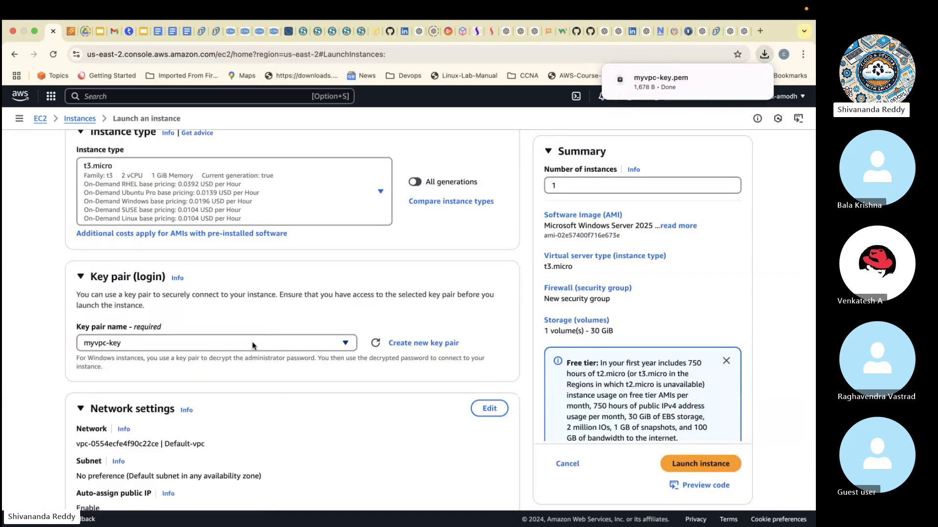
{"action": "left_click", "coordinate": [187, 348]}
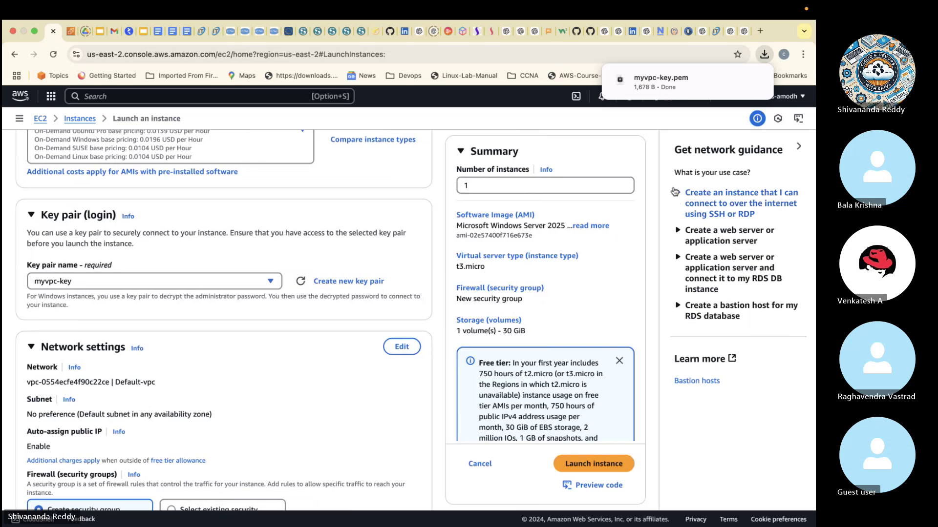
{"action": "left_click", "coordinate": [678, 194]}
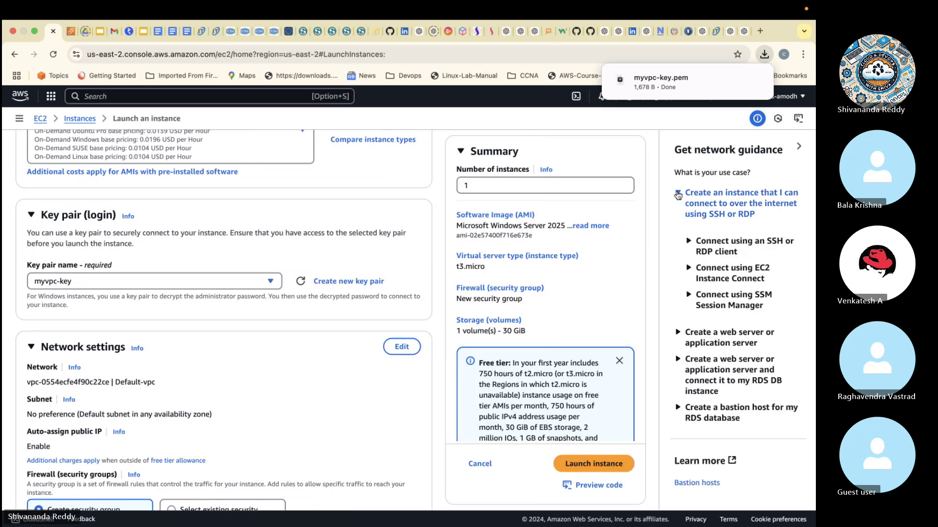
{"action": "left_click", "coordinate": [689, 243]}
{"action": "scroll", "coordinate": [689, 269], "scroll_direction": "down", "scroll_amount": 6}
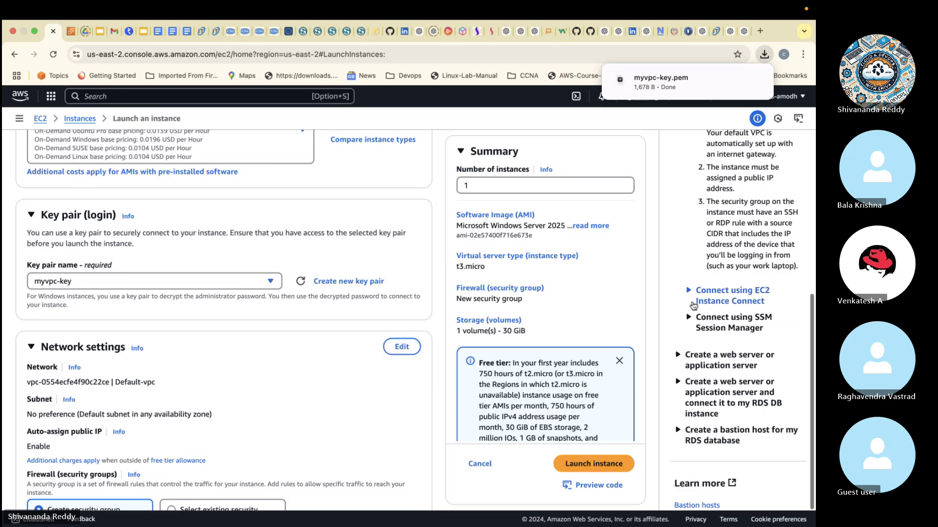
{"action": "left_click", "coordinate": [689, 293]}
{"action": "scroll", "coordinate": [705, 351], "scroll_direction": "down", "scroll_amount": 3}
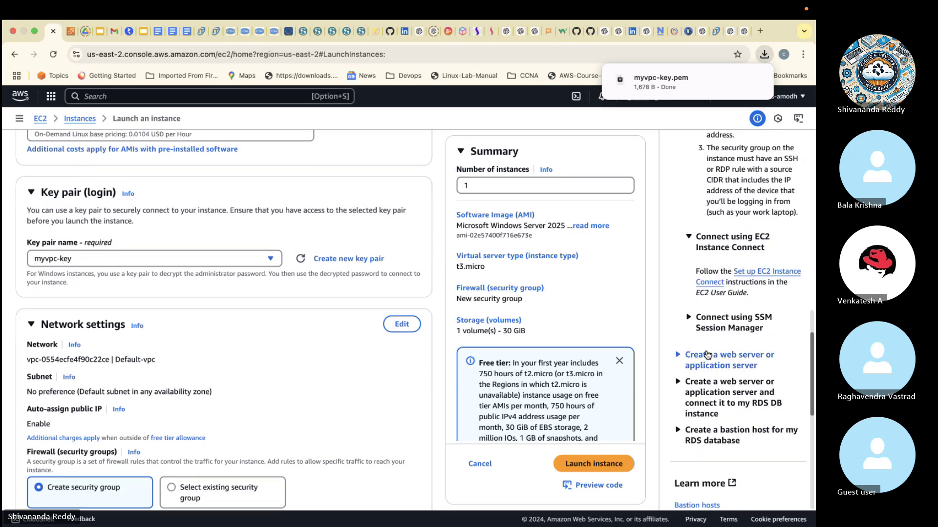
{"action": "scroll", "coordinate": [695, 323], "scroll_direction": "down", "scroll_amount": 1}
{"action": "left_click", "coordinate": [695, 322]}
{"action": "scroll", "coordinate": [688, 342], "scroll_direction": "down", "scroll_amount": 2}
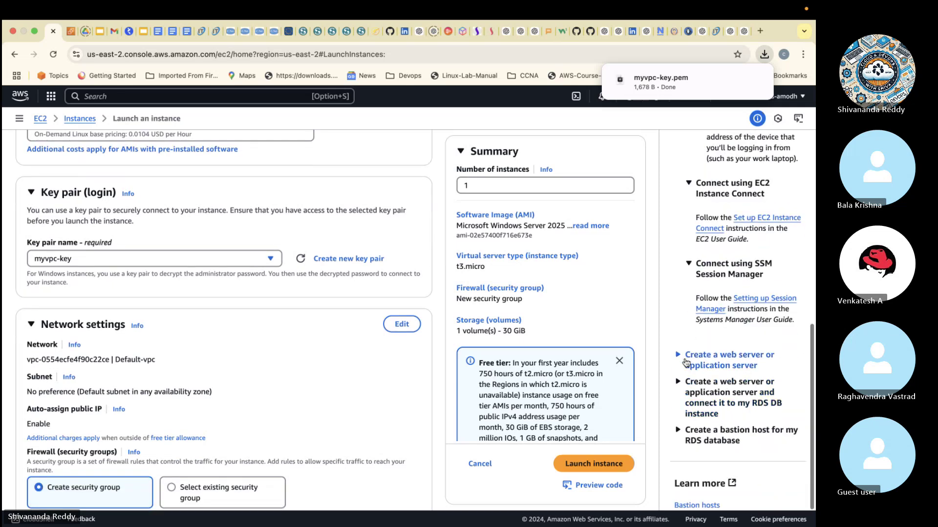
- Expand and read the guidance on creating a web server, connecting it to an RDS database, and creating a bastion host
{"action": "left_click", "coordinate": [684, 356]}
{"action": "scroll", "coordinate": [713, 412], "scroll_direction": "down", "scroll_amount": 6}
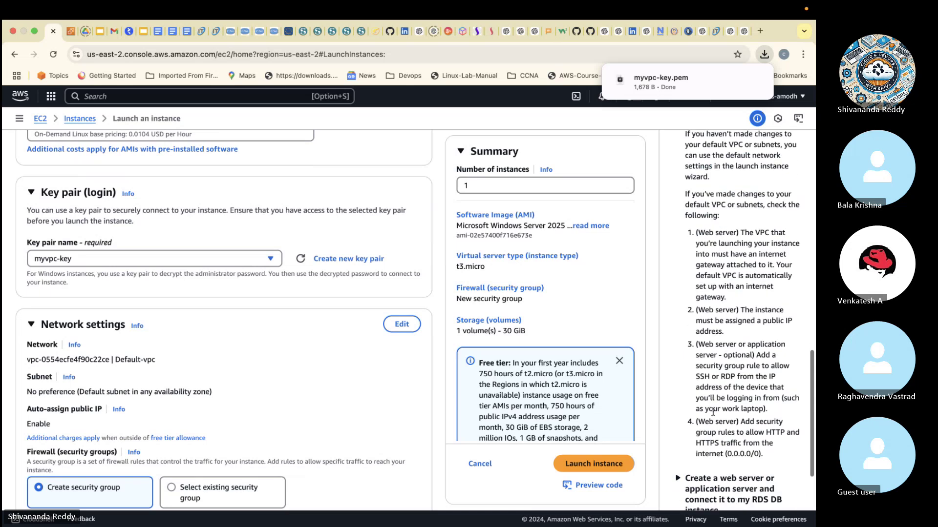
{"action": "scroll", "coordinate": [713, 411], "scroll_direction": "down", "scroll_amount": 2}
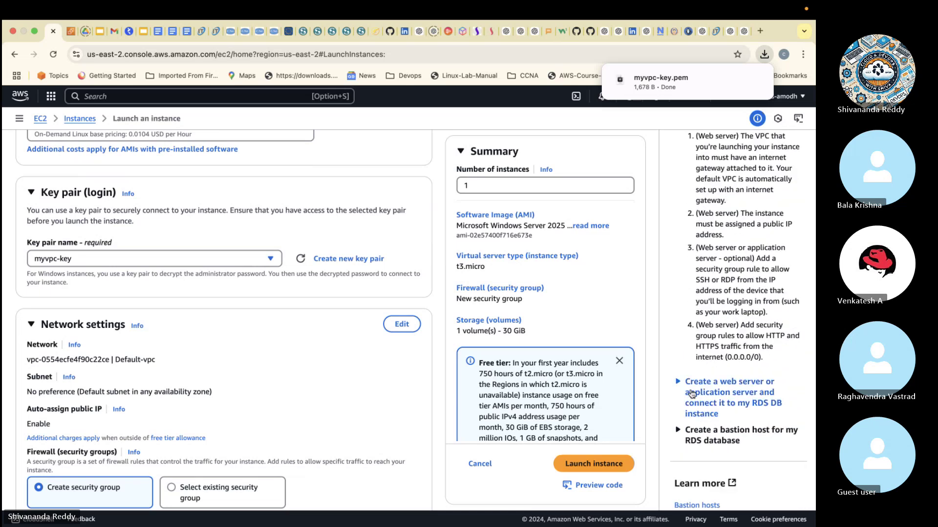
{"action": "left_click", "coordinate": [686, 388]}
{"action": "scroll", "coordinate": [687, 389], "scroll_direction": "down", "scroll_amount": 5}
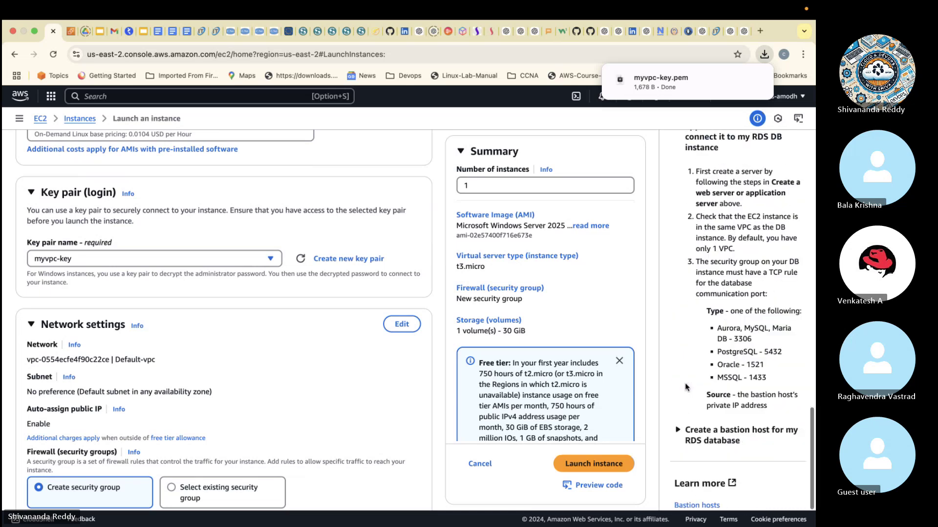
{"action": "left_click", "coordinate": [677, 432]}
{"action": "scroll", "coordinate": [677, 435], "scroll_direction": "down", "scroll_amount": 8}
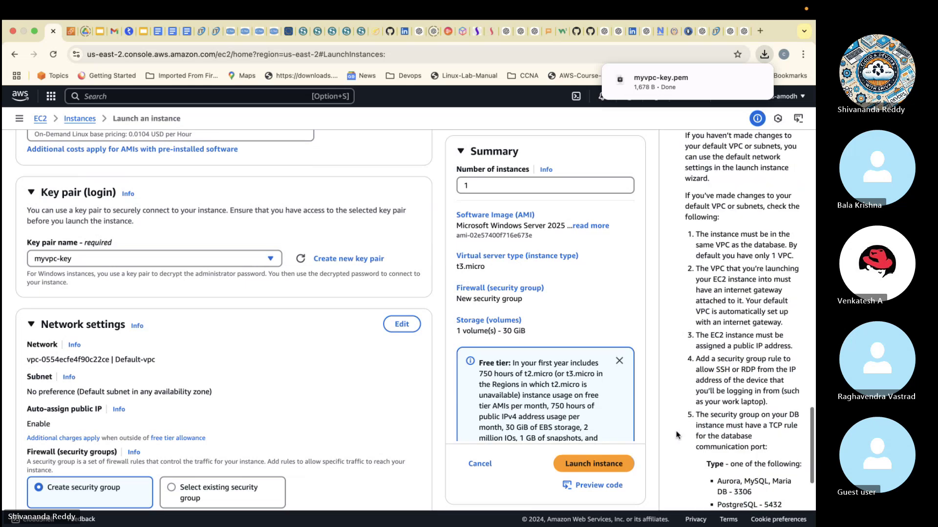
- Copy the entire expanded network guidance, send it in the Skype call chat, and return to the AWS launch page
{"action": "scroll", "coordinate": [677, 434], "scroll_direction": "up", "scroll_amount": 15}
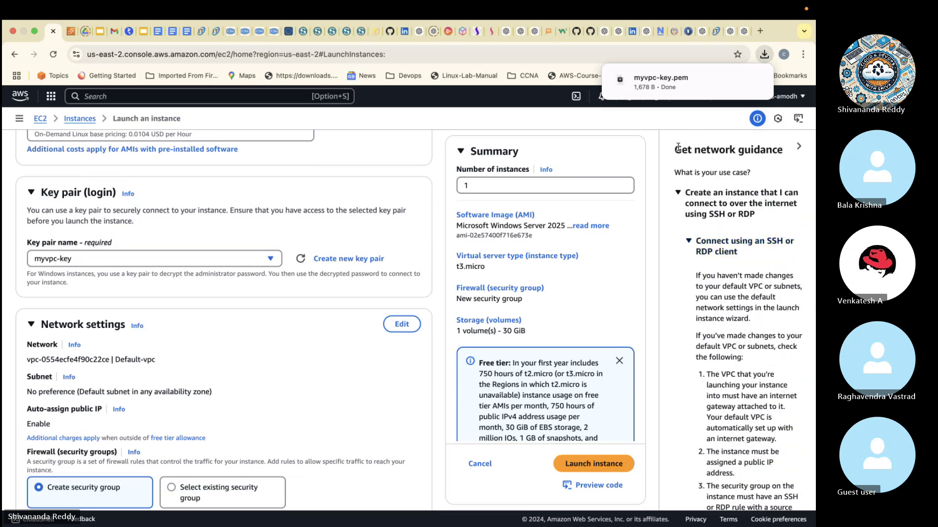
{"action": "left_click_drag", "start_coordinate": [677, 147], "coordinate": [791, 494]}
{"action": "scroll", "coordinate": [723, 317], "scroll_direction": "down", "scroll_amount": 10}
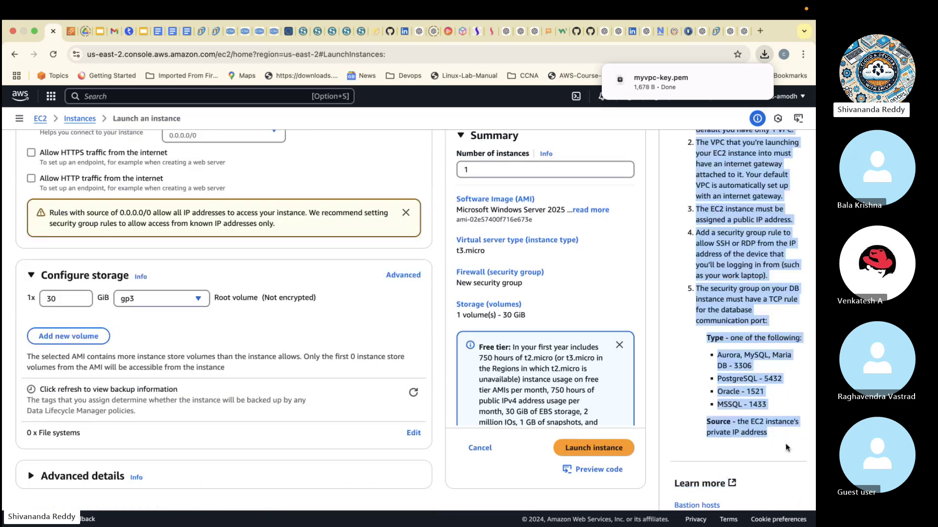
{"action": "key", "text": "super+Tab"}
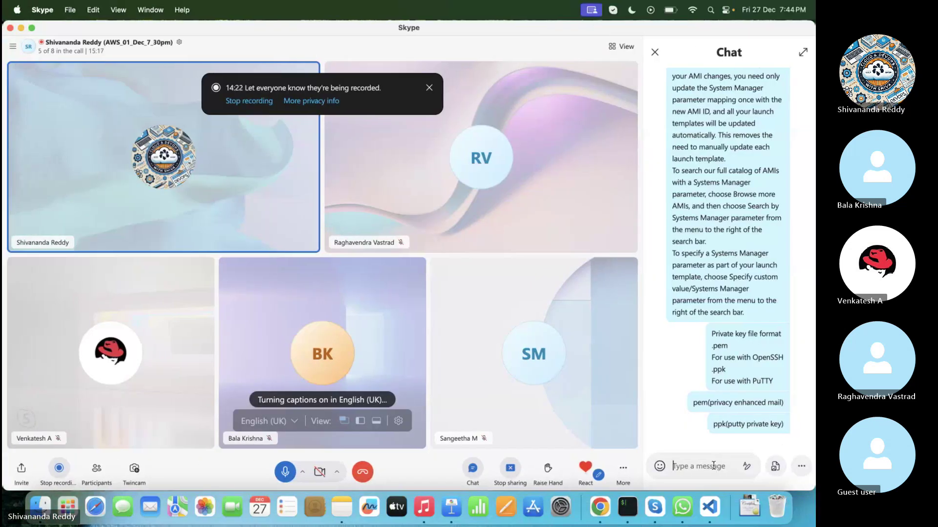
{"action": "key", "text": "super+v"}
{"action": "key", "text": "Return"}
{"action": "key", "text": "super+Tab"}
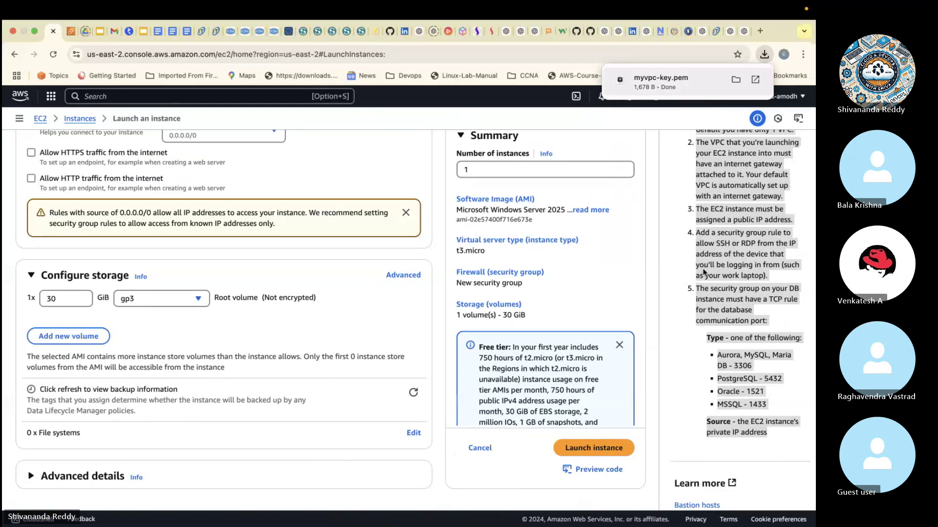
{"action": "scroll", "coordinate": [752, 205], "scroll_direction": "up", "scroll_amount": 10}
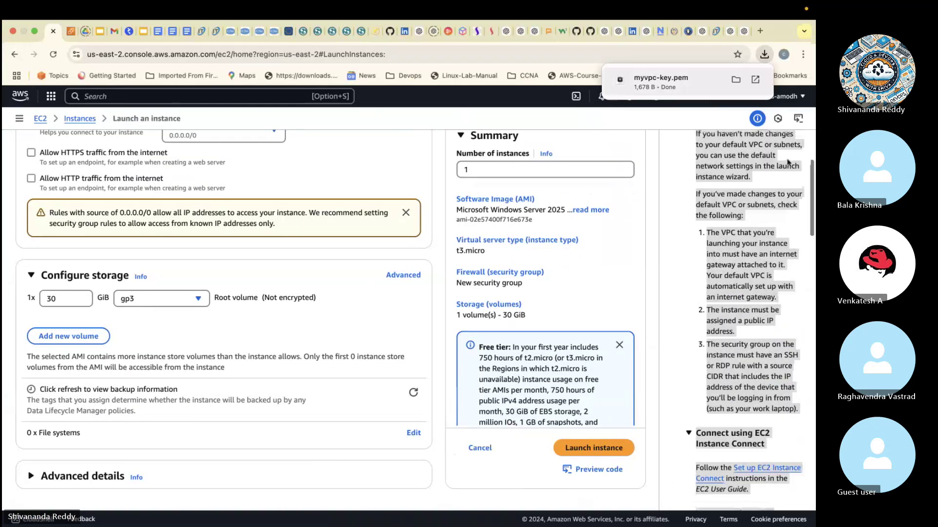
- Close the networking guidance, open the network settings for editing, and view the help on the VPC setting
{"action": "left_click", "coordinate": [798, 147]}
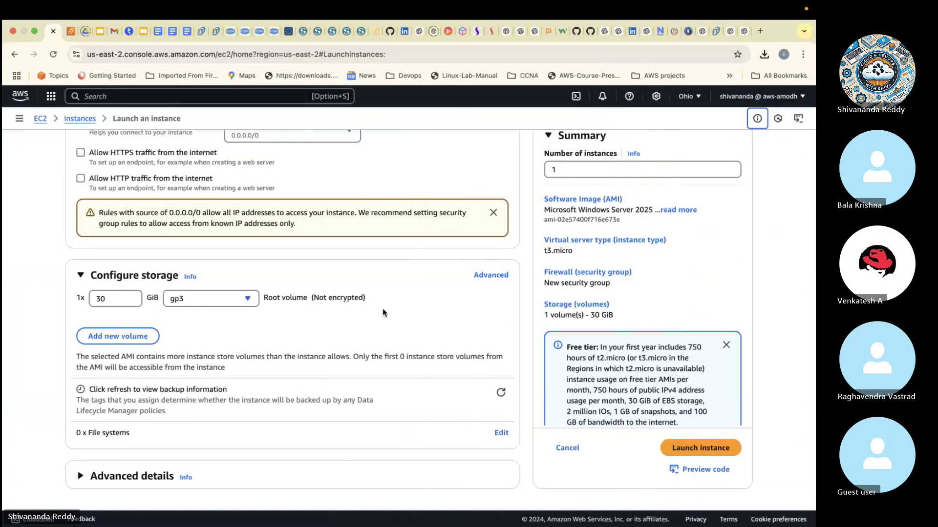
{"action": "scroll", "coordinate": [211, 336], "scroll_direction": "up", "scroll_amount": 10}
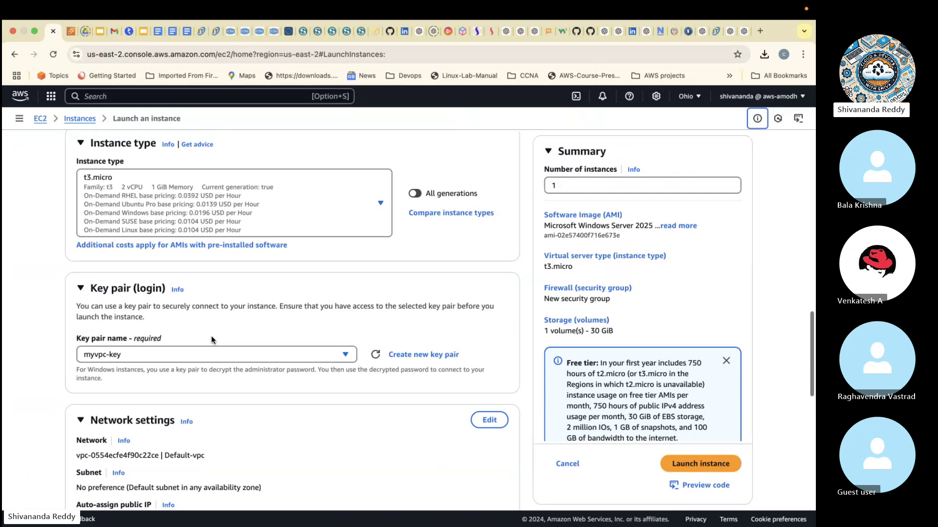
{"action": "scroll", "coordinate": [139, 350], "scroll_direction": "down", "scroll_amount": 2}
{"action": "left_click", "coordinate": [489, 328]}
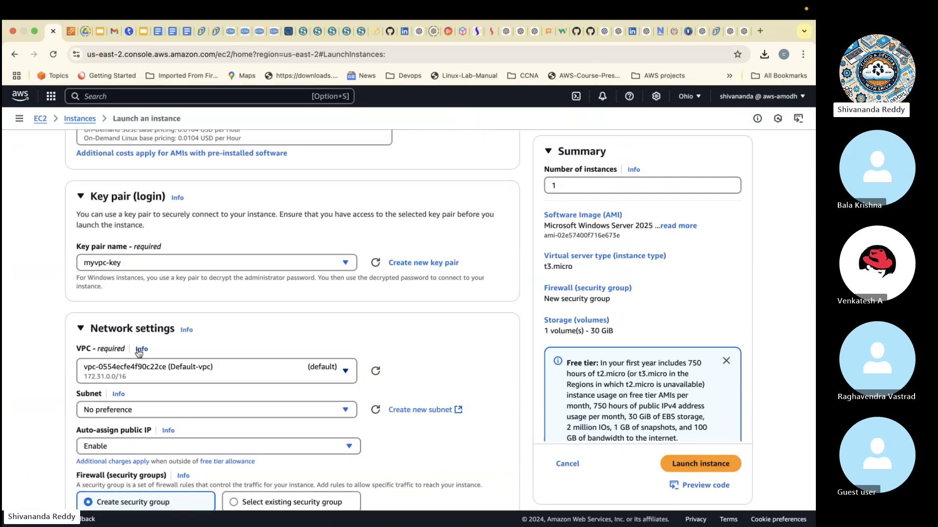
{"action": "left_click", "coordinate": [141, 349]}
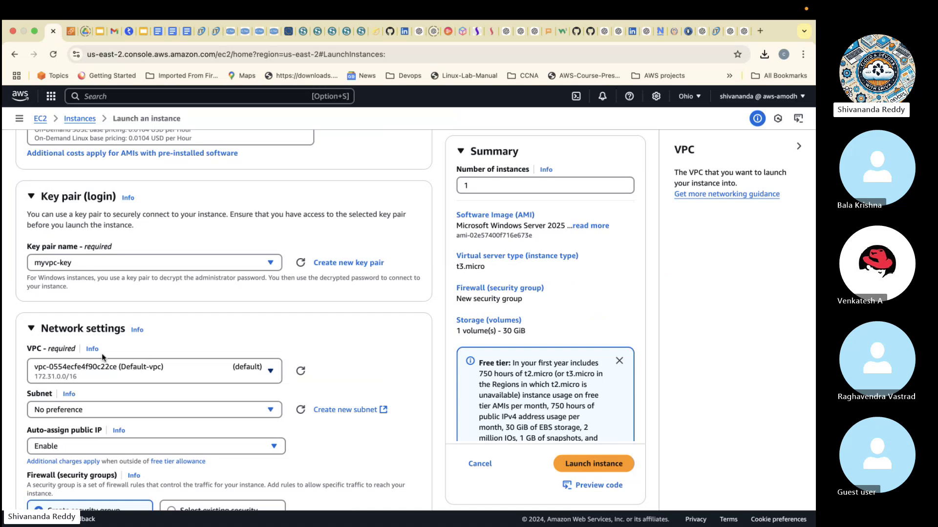
{"action": "left_click", "coordinate": [799, 147]}
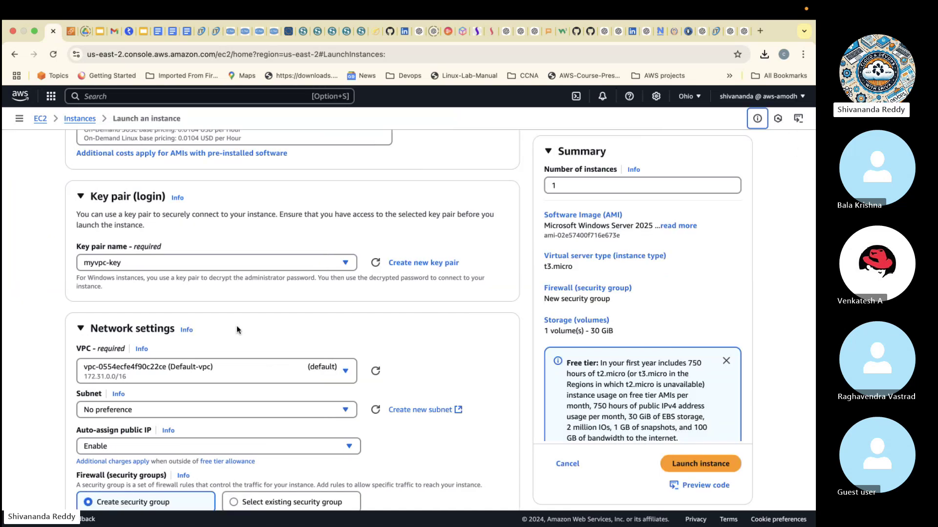
- Place the instance in the dev-vpc network's Public-subnet and enable auto-assignment of a public IP
{"action": "left_click", "coordinate": [170, 375]}
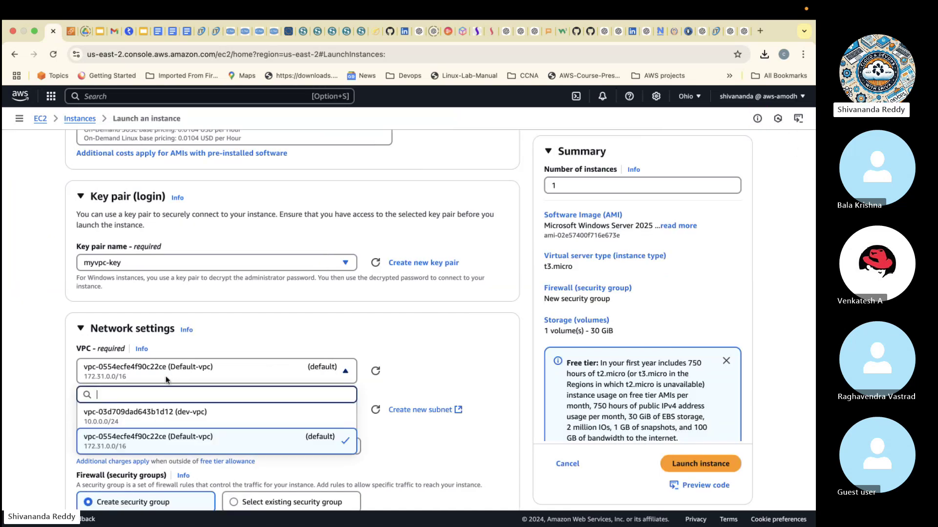
{"action": "left_click", "coordinate": [156, 419]}
{"action": "left_click", "coordinate": [140, 411]}
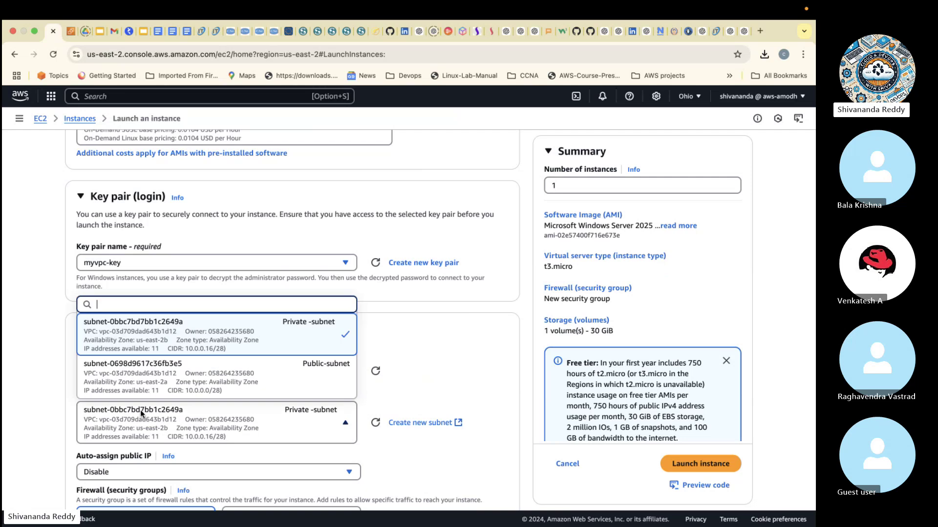
{"action": "left_click", "coordinate": [176, 376]}
{"action": "scroll", "coordinate": [192, 383], "scroll_direction": "down", "scroll_amount": 2}
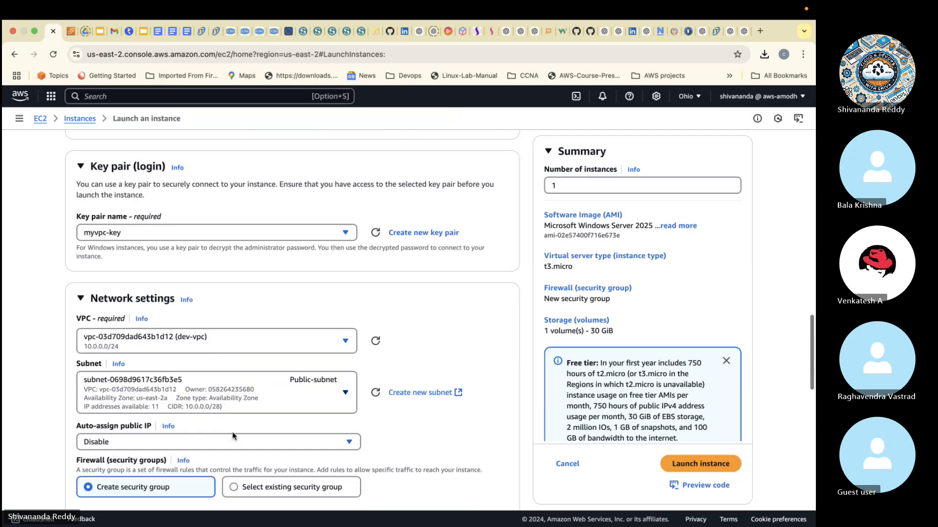
{"action": "left_click", "coordinate": [145, 415]}
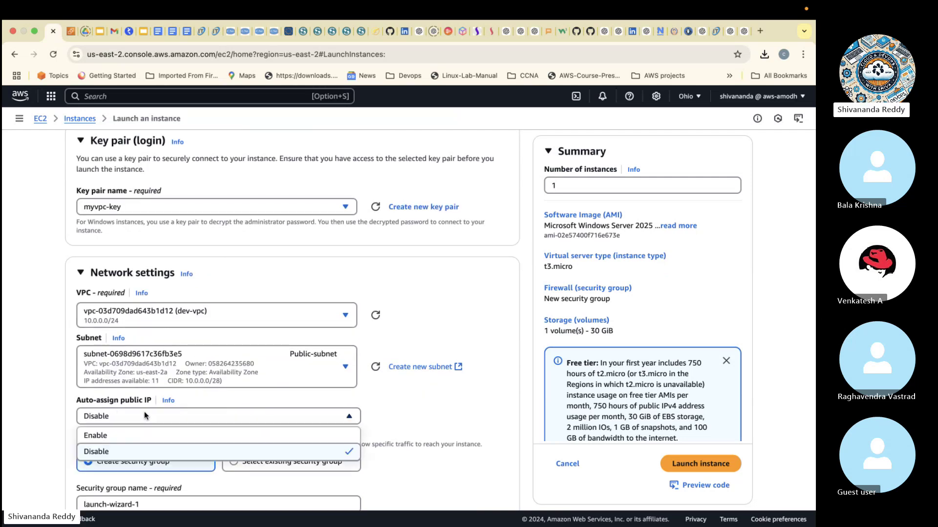
{"action": "left_click", "coordinate": [120, 436]}
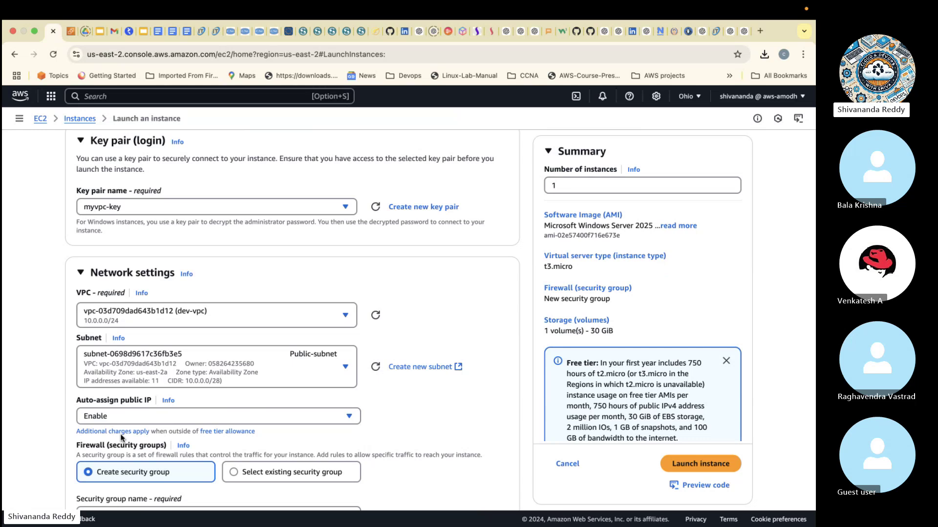
- Copy the Auto-assign public IP help with its pricing text, send it in the Skype call chat, and return to the AWS launch page
{"action": "left_click", "coordinate": [169, 401]}
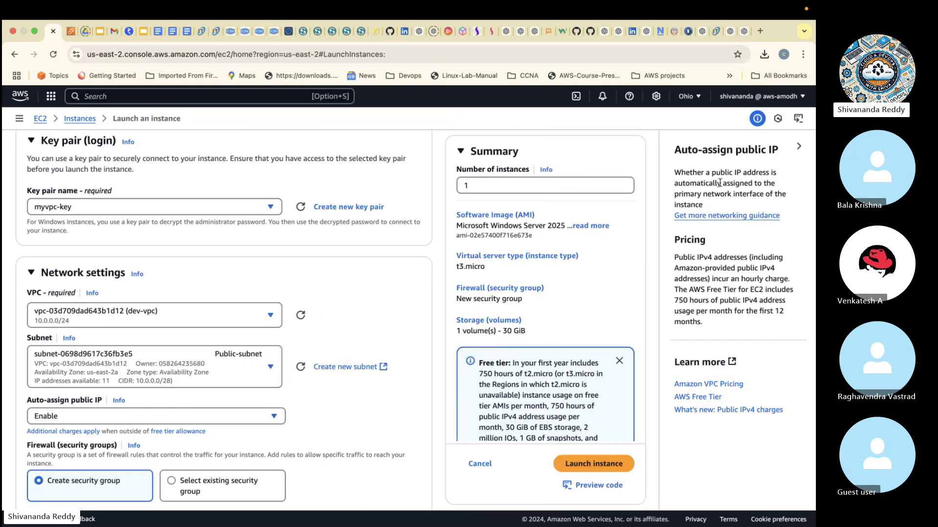
{"action": "left_click_drag", "start_coordinate": [675, 149], "coordinate": [756, 326]}
{"action": "key", "text": "ctrl+c"}
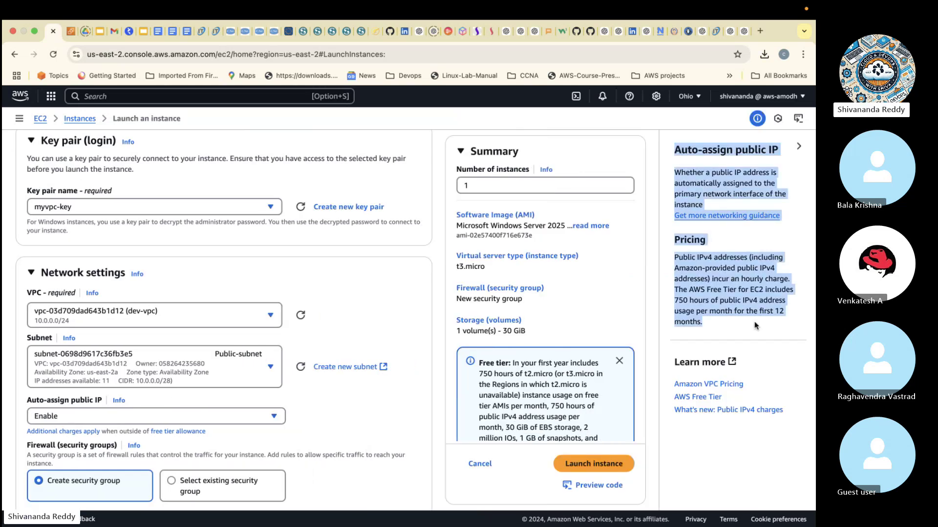
{"action": "key", "text": "ctrl+Left"}
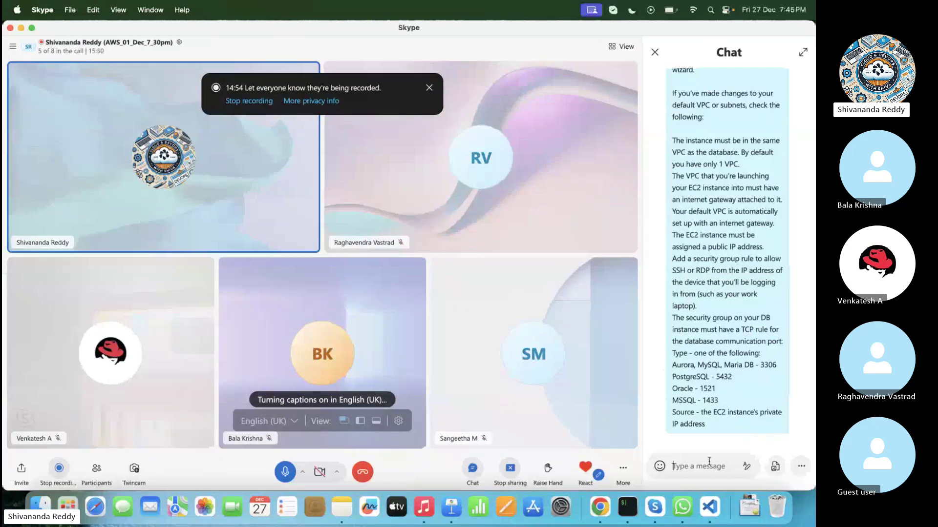
{"action": "key", "text": "ctrl+v"}
{"action": "key", "text": "Return"}
{"action": "key", "text": "ctrl+Right"}
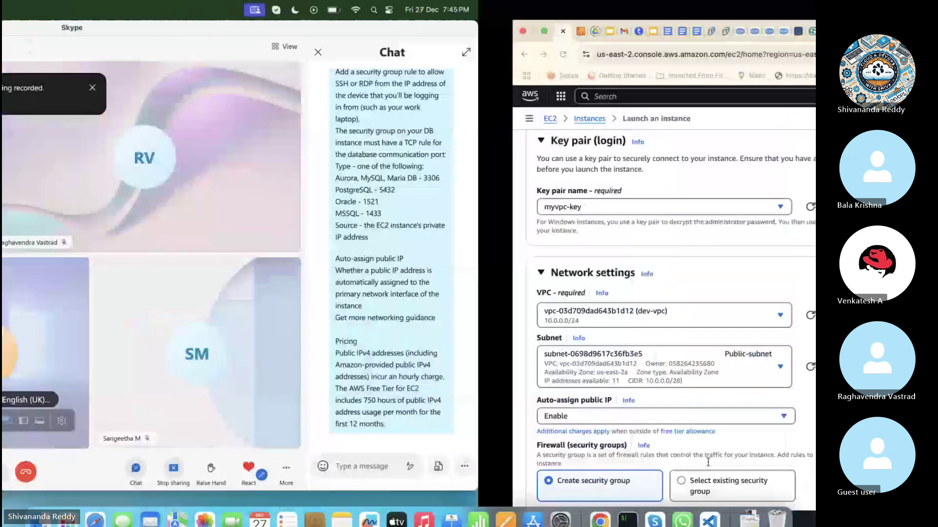
{"action": "left_click", "coordinate": [799, 147]}
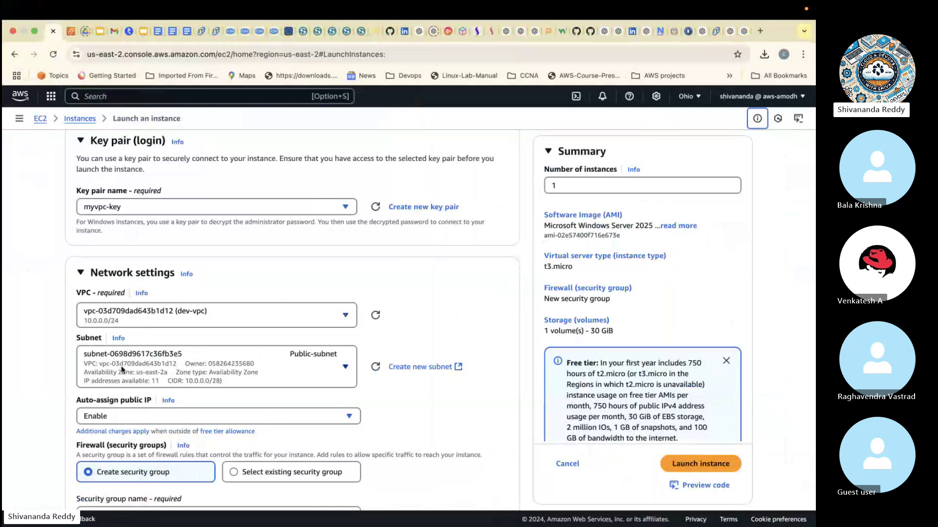
- Use the existing security group my-custom-vpc-sg as the instance's firewall
{"action": "scroll", "coordinate": [101, 422], "scroll_direction": "down", "scroll_amount": 5}
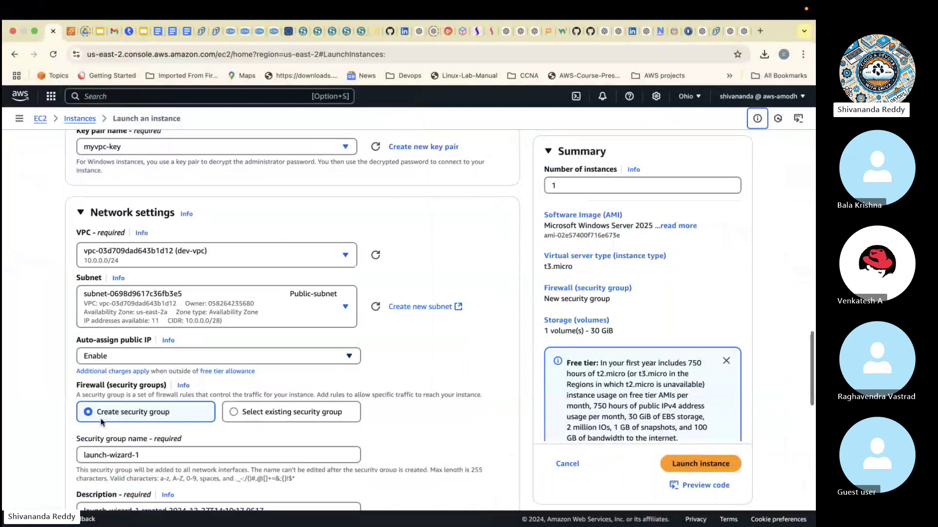
{"action": "left_click", "coordinate": [246, 302]}
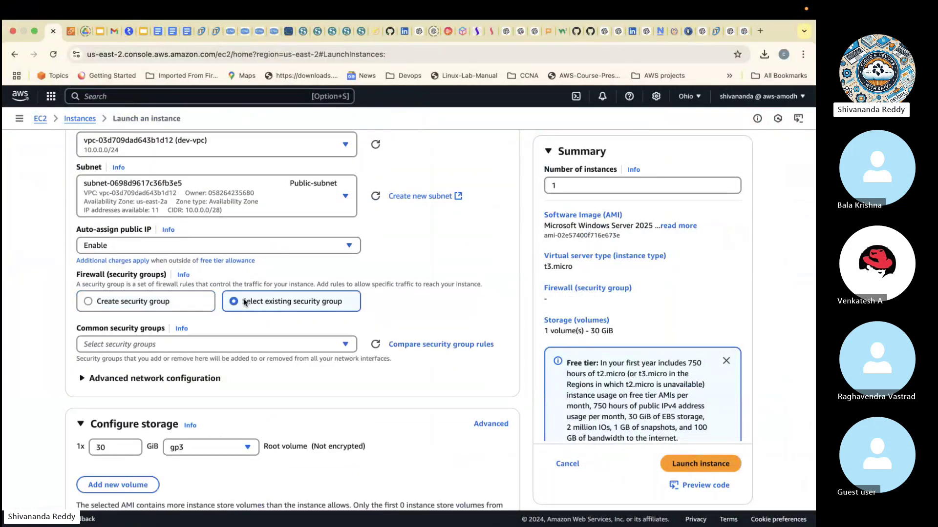
{"action": "left_click", "coordinate": [178, 348]}
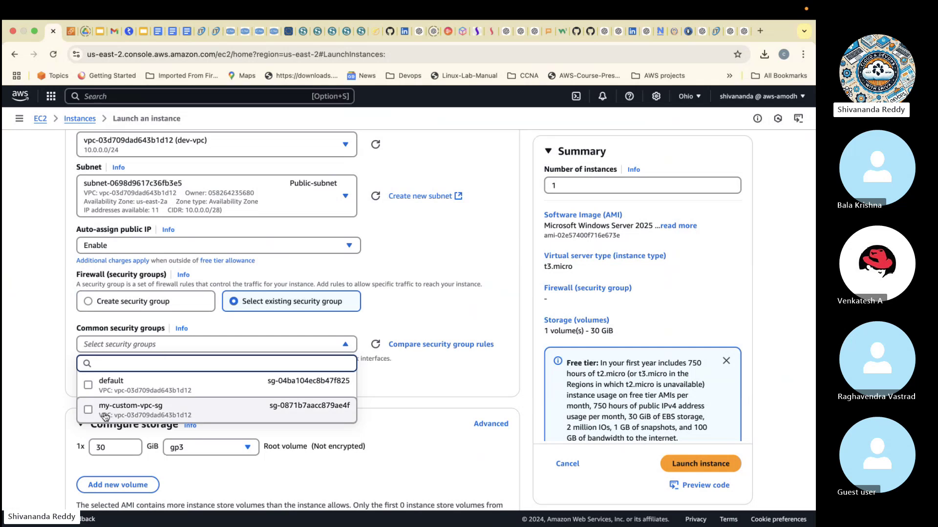
{"action": "left_click", "coordinate": [105, 415]}
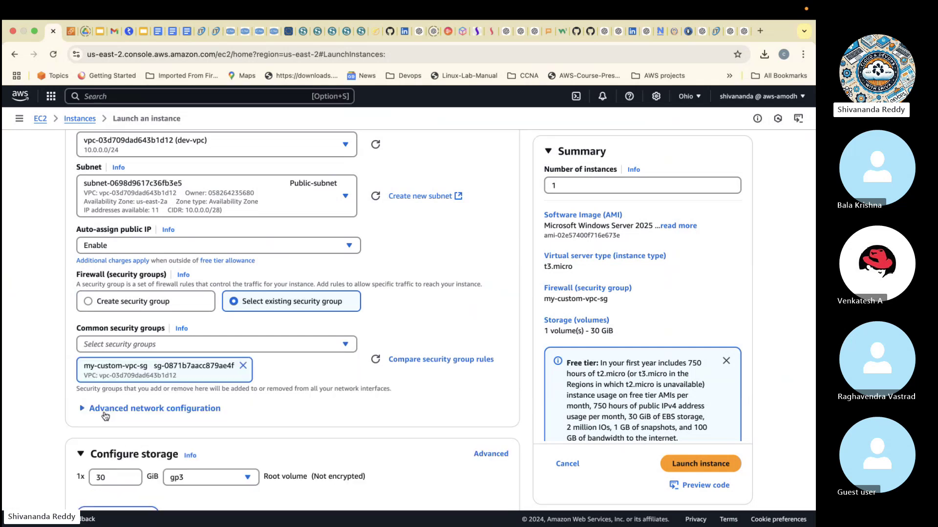
- Examine the storage help, the root volume size, and the available volume types without changing them
{"action": "scroll", "coordinate": [202, 426], "scroll_direction": "down", "scroll_amount": 3}
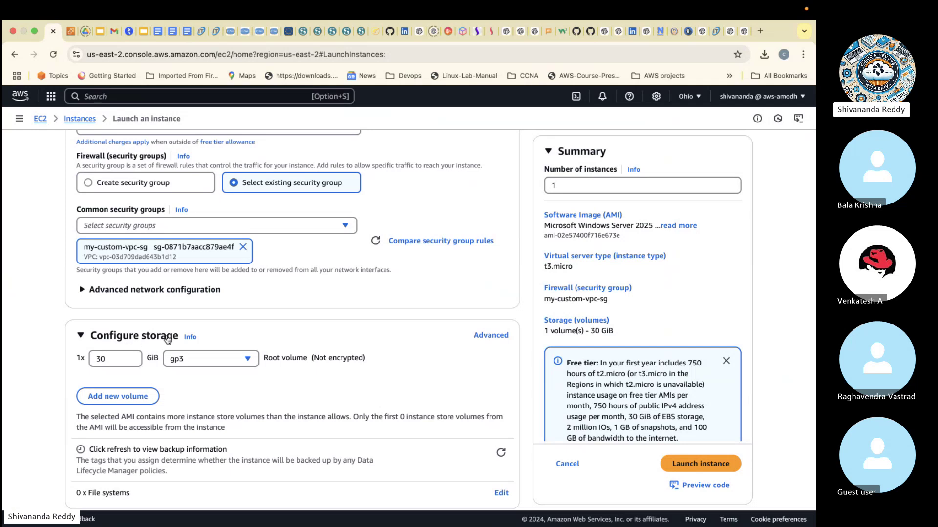
{"action": "left_click_drag", "start_coordinate": [179, 337], "coordinate": [92, 333]}
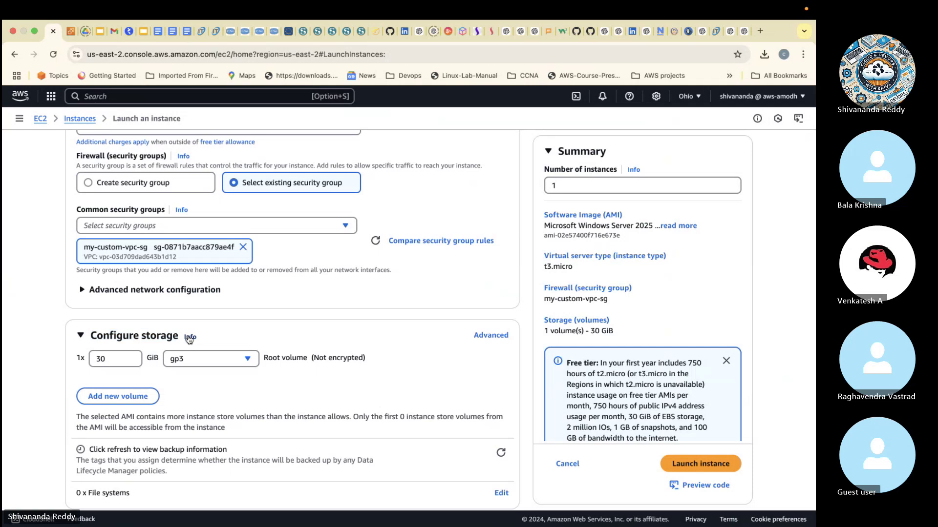
{"action": "left_click", "coordinate": [190, 338]}
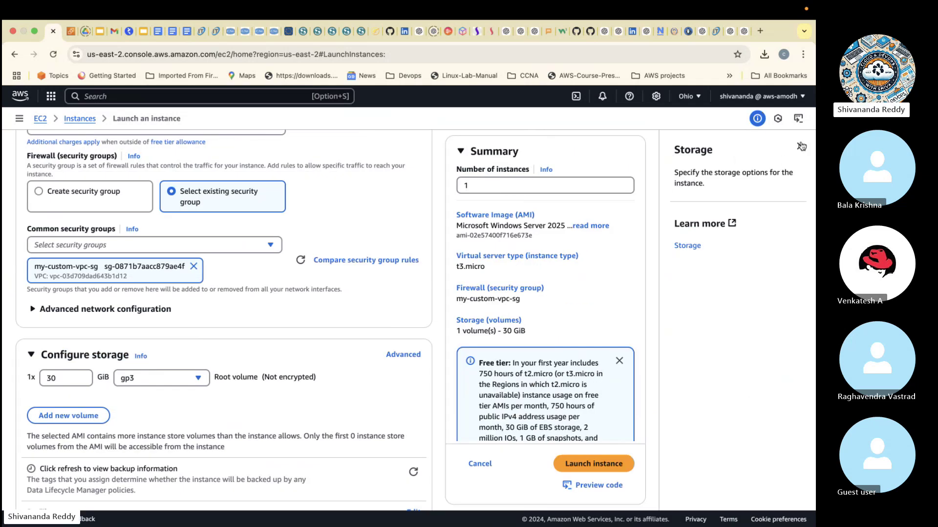
{"action": "left_click", "coordinate": [801, 146]}
{"action": "left_click_drag", "start_coordinate": [106, 360], "coordinate": [96, 358]}
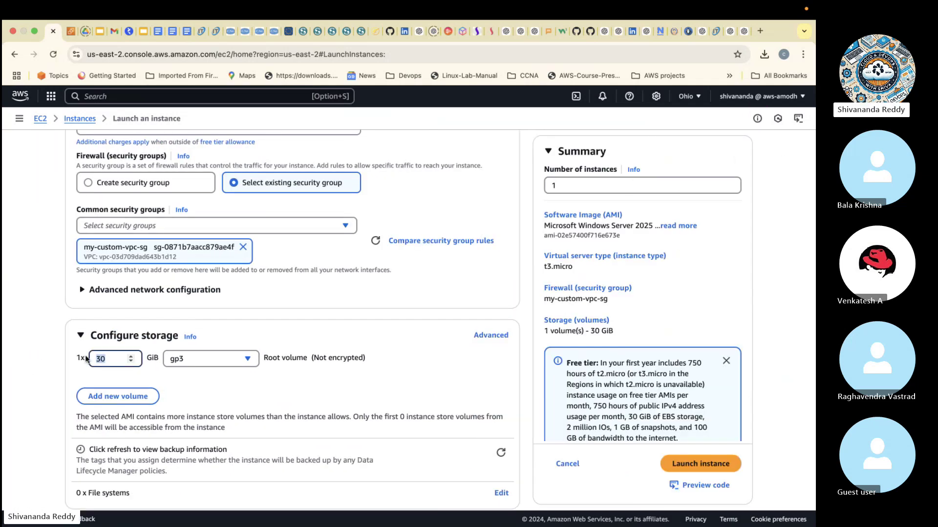
{"action": "left_click", "coordinate": [198, 357]}
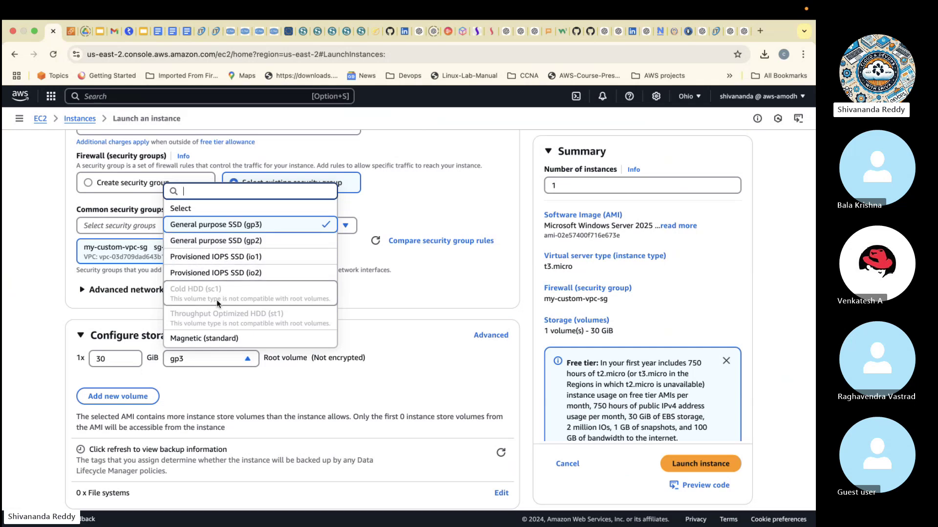
{"action": "left_click", "coordinate": [188, 365]}
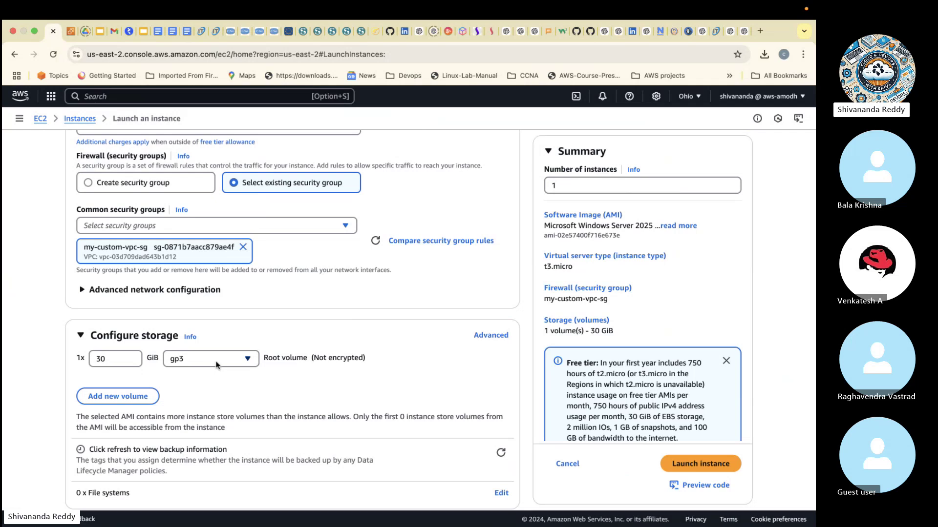
- Expand the advanced details and examine the domain join directory choices
{"action": "scroll", "coordinate": [217, 393], "scroll_direction": "down", "scroll_amount": 2}
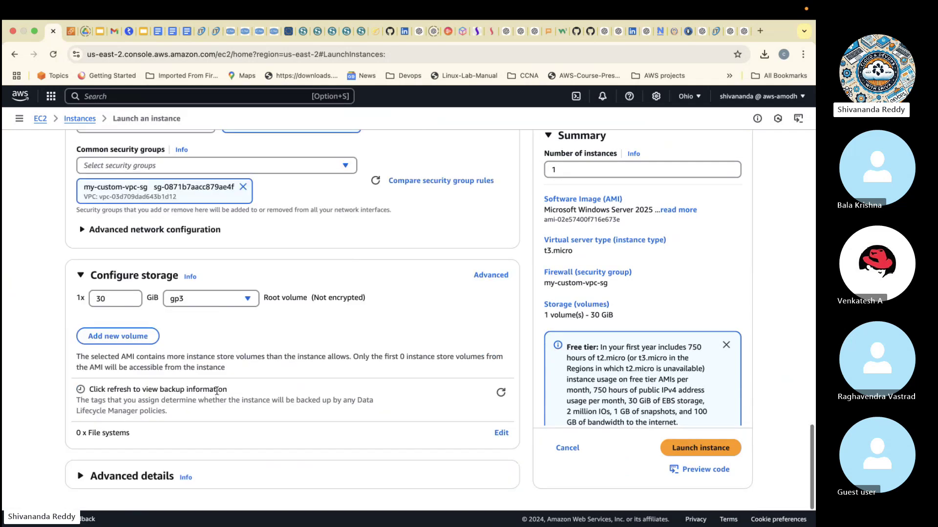
{"action": "left_click", "coordinate": [92, 477]}
{"action": "scroll", "coordinate": [212, 436], "scroll_direction": "down", "scroll_amount": 3}
{"action": "scroll", "coordinate": [212, 436], "scroll_direction": "down", "scroll_amount": 1}
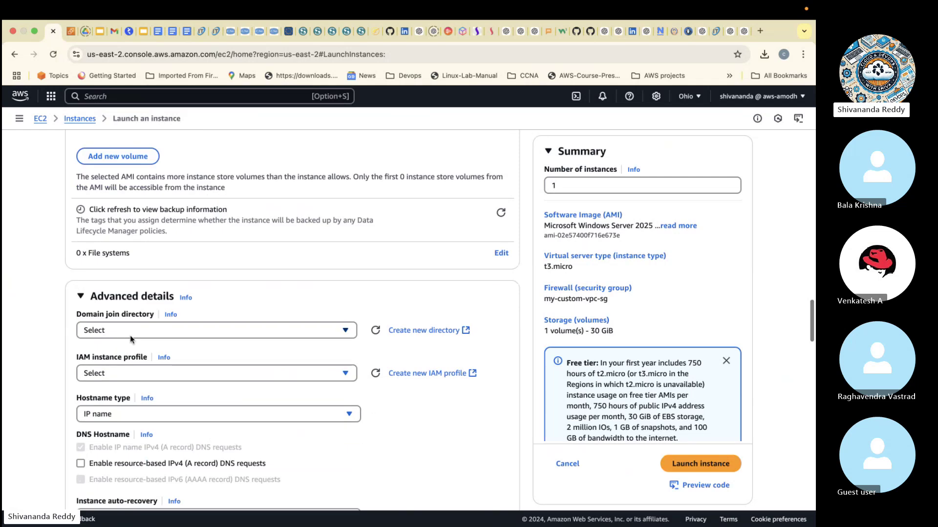
{"action": "left_click", "coordinate": [135, 326]}
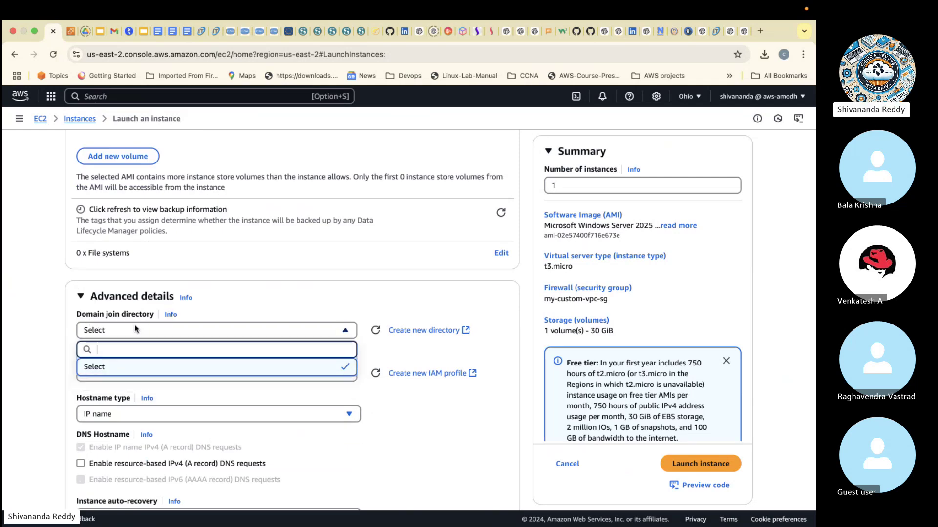
{"action": "left_click", "coordinate": [200, 311]}
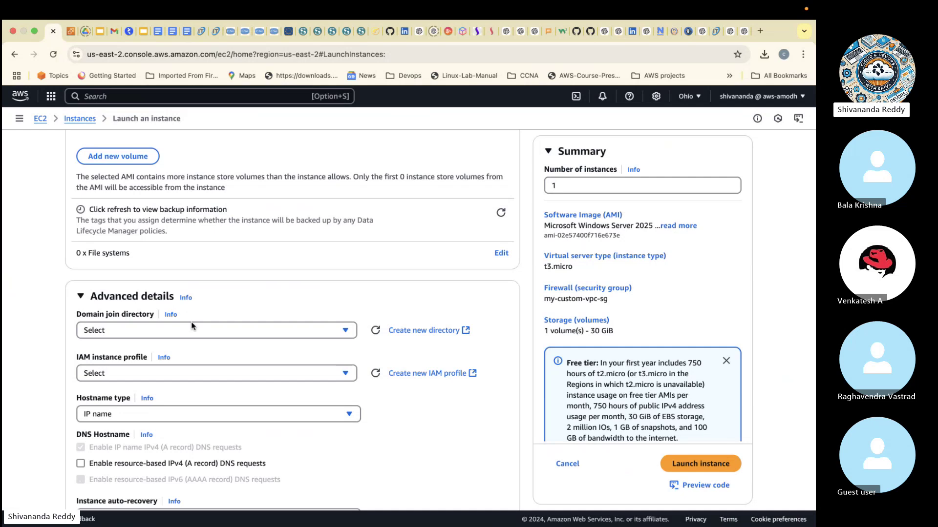
- Assign Terraform-admin-role as the instance's IAM instance profile
{"action": "left_click", "coordinate": [210, 380]}
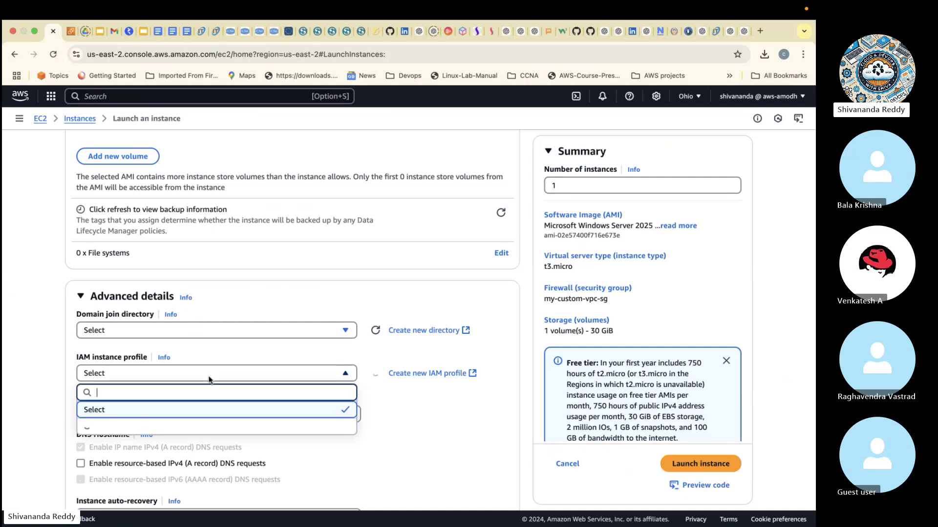
{"action": "scroll", "coordinate": [203, 440], "scroll_direction": "down", "scroll_amount": 1}
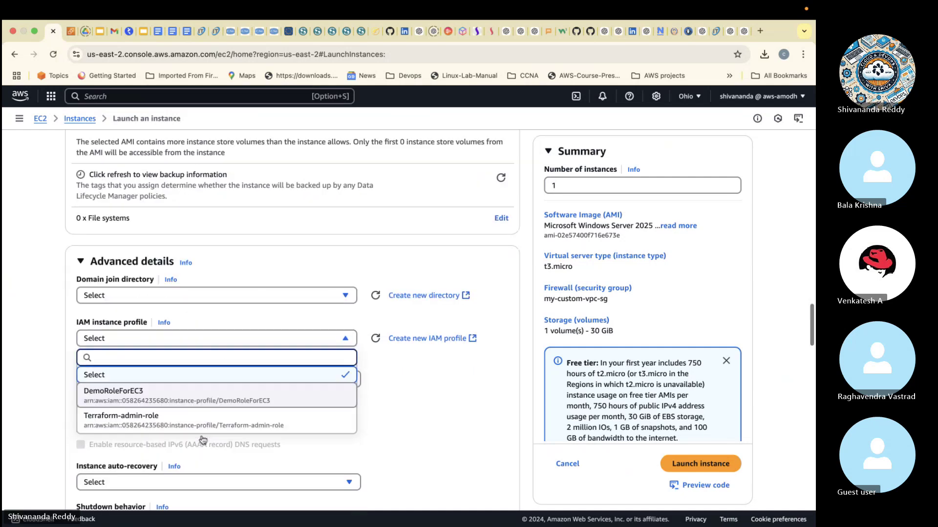
{"action": "left_click", "coordinate": [204, 423]}
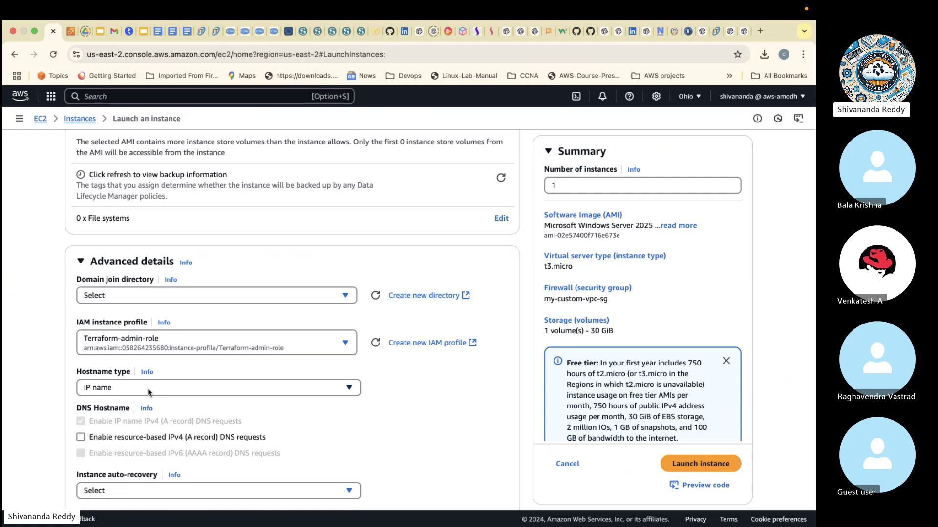
- Examine the instance auto-recovery choices and collapse the advanced details
{"action": "scroll", "coordinate": [147, 392], "scroll_direction": "down", "scroll_amount": 3}
{"action": "left_click", "coordinate": [141, 372]}
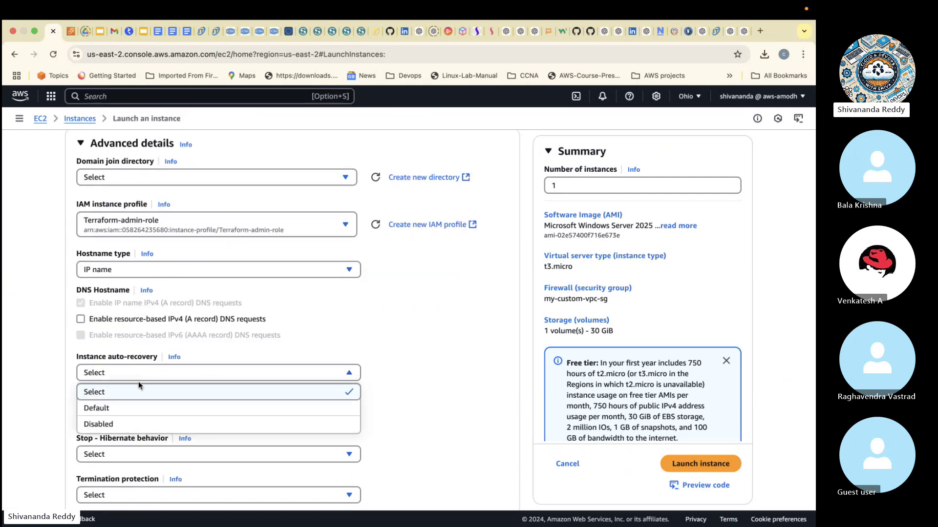
{"action": "left_click", "coordinate": [399, 371]}
{"action": "scroll", "coordinate": [399, 373], "scroll_direction": "up", "scroll_amount": 2}
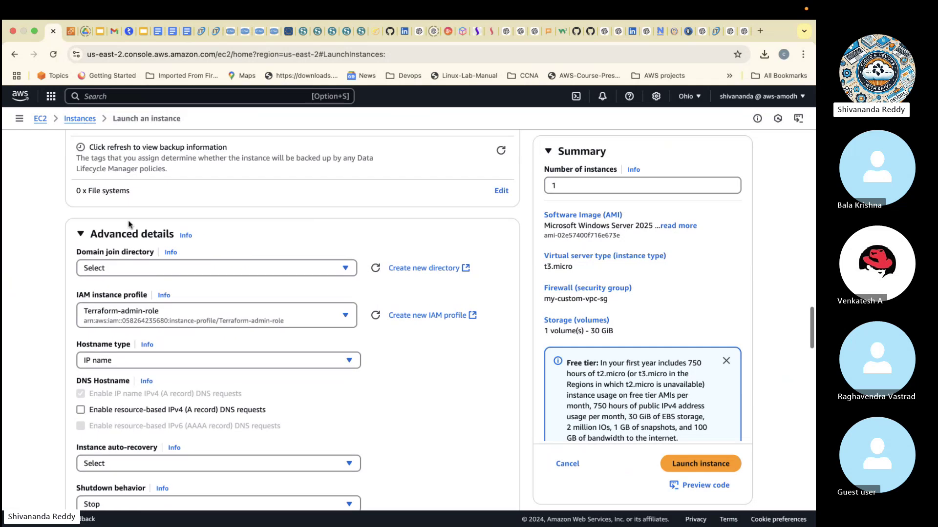
{"action": "left_click", "coordinate": [82, 236]}
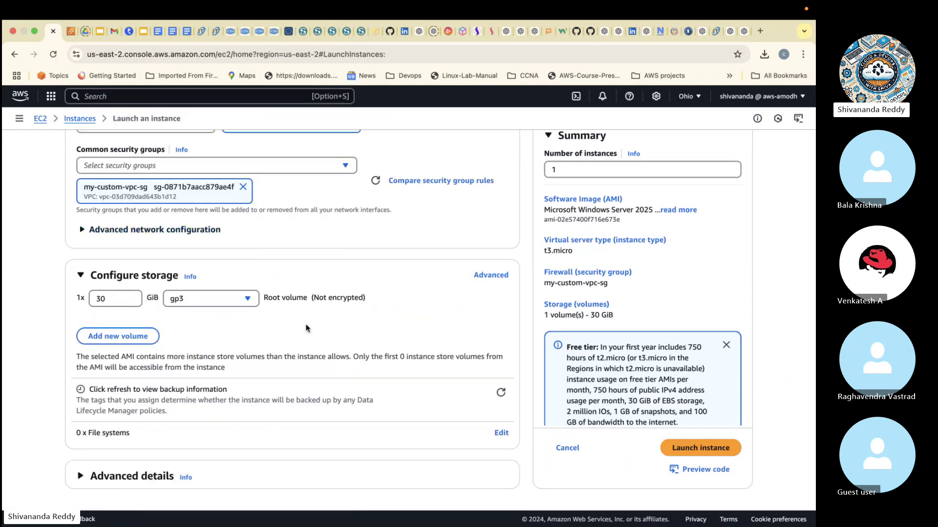
- Review the launch summary's number of instances, AMI ID, instance type and security group without changing them
{"action": "left_click", "coordinate": [576, 172]}
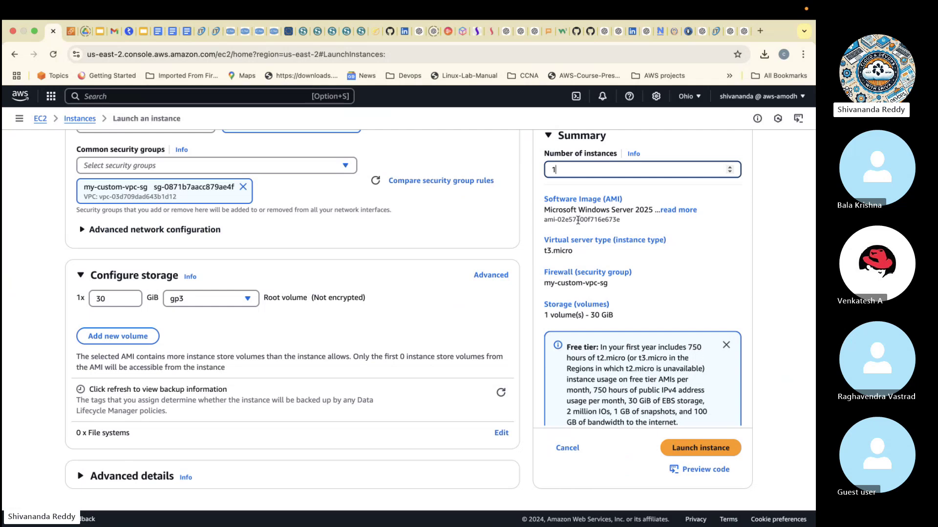
{"action": "left_click_drag", "start_coordinate": [633, 224], "coordinate": [568, 221]}
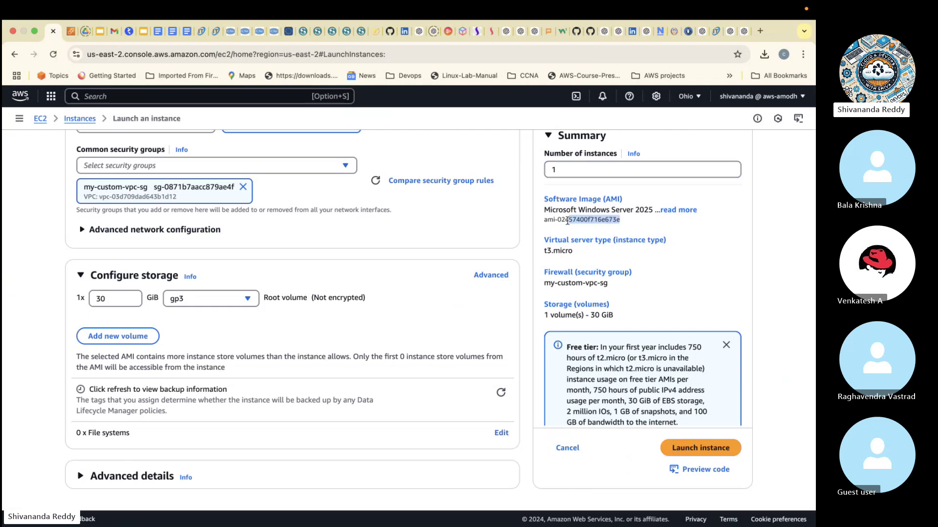
{"action": "double_click", "coordinate": [563, 251]}
{"action": "left_click_drag", "start_coordinate": [618, 284], "coordinate": [558, 283]}
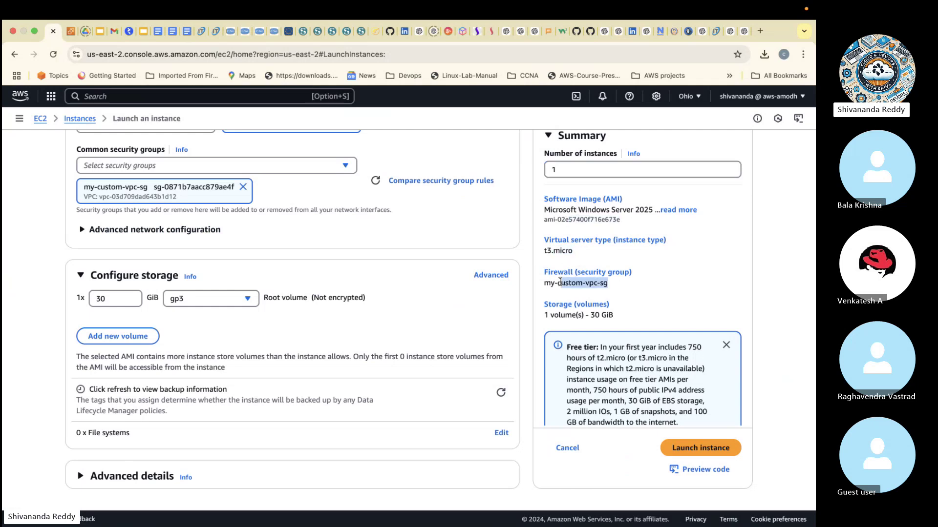
- Copy the free tier note from the launch summary, switch to Skype and post it in the call chat
{"action": "left_click_drag", "start_coordinate": [617, 317], "coordinate": [695, 408]}
{"action": "key", "text": "super+c"}
{"action": "scroll", "coordinate": [663, 368], "scroll_direction": "down", "scroll_amount": 1}
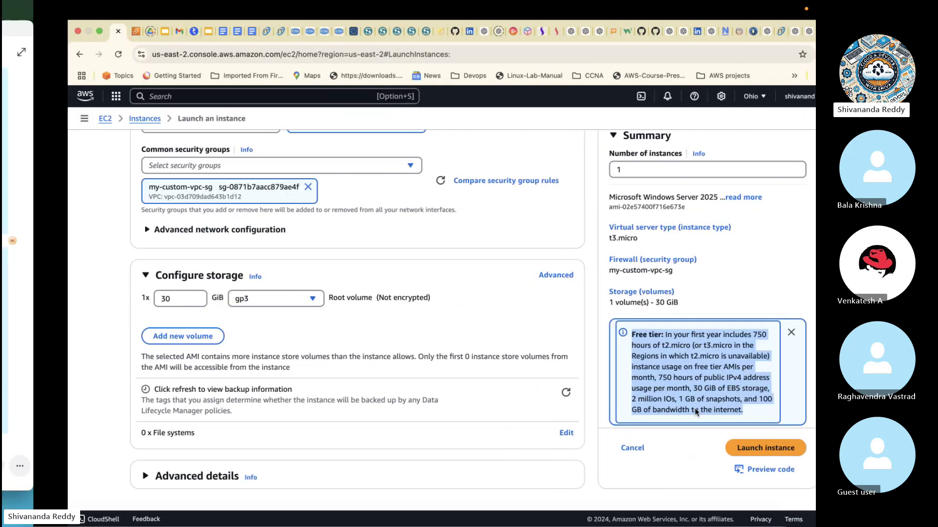
{"action": "key", "text": "super+Tab"}
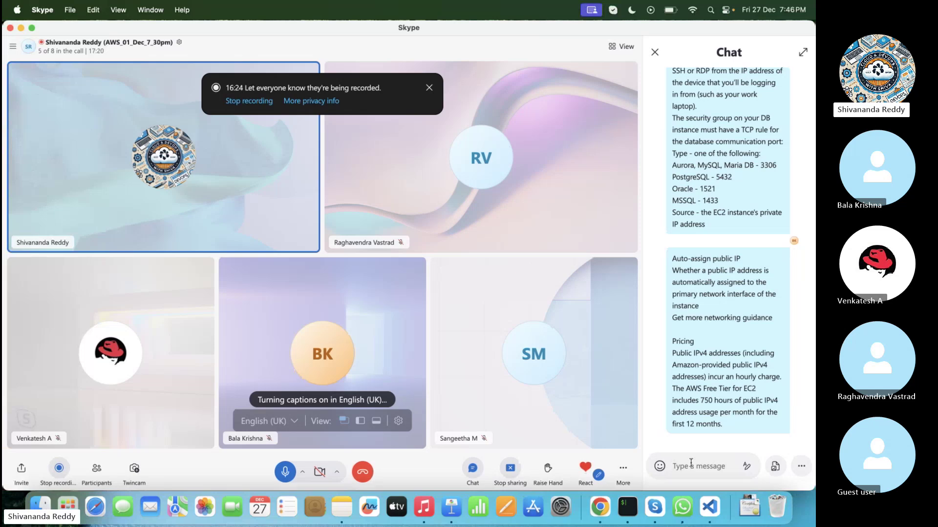
{"action": "key", "text": "super+v"}
{"action": "key", "text": "Return"}
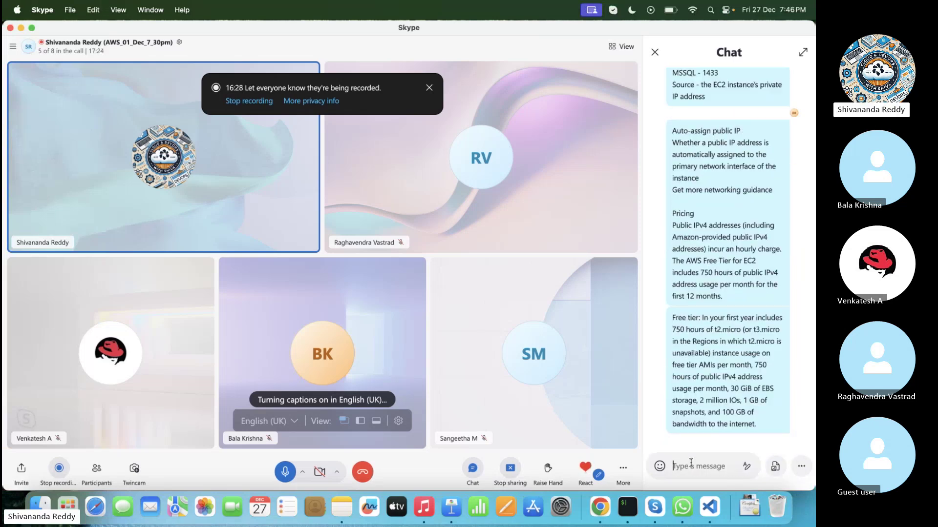
- Switch back to the AWS console, launch the instance and refresh the list of all instances
{"action": "key", "text": "super+Tab"}
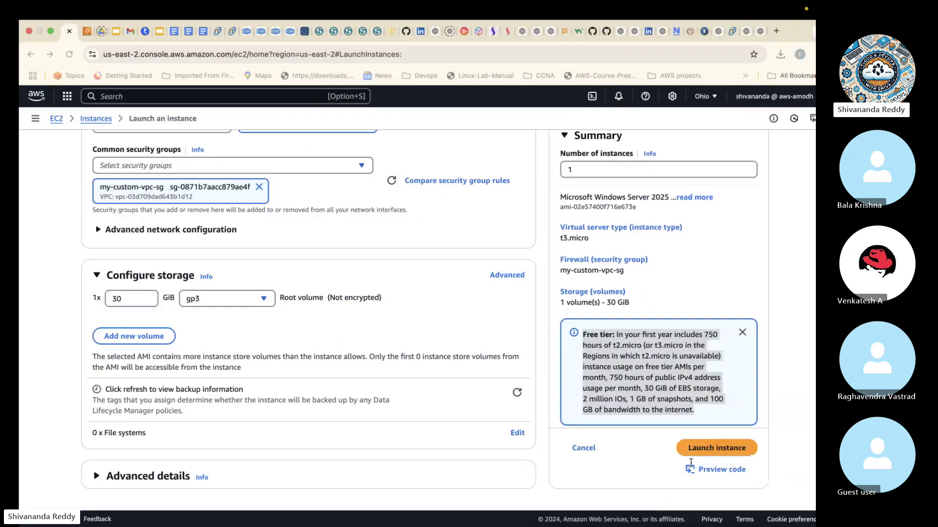
{"action": "left_click", "coordinate": [691, 449]}
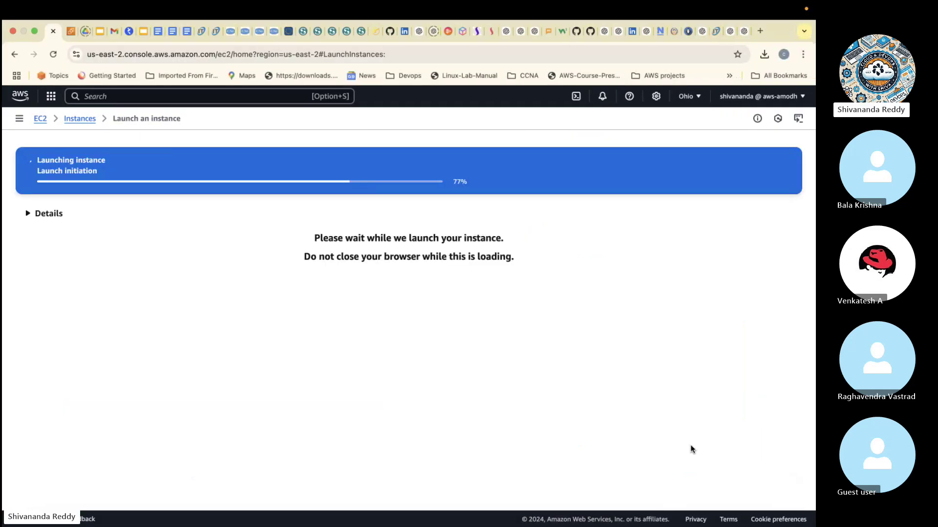
{"action": "scroll", "coordinate": [690, 445], "scroll_direction": "down", "scroll_amount": 3}
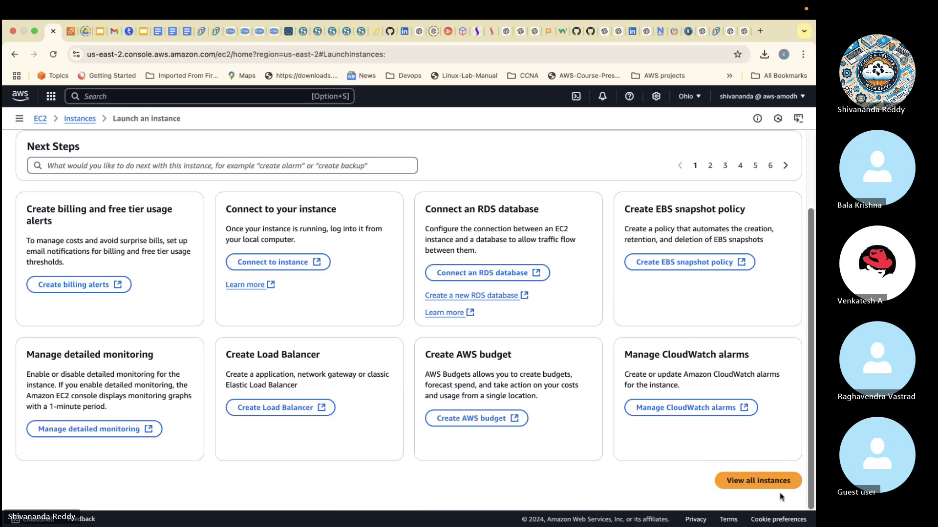
{"action": "left_click", "coordinate": [769, 481]}
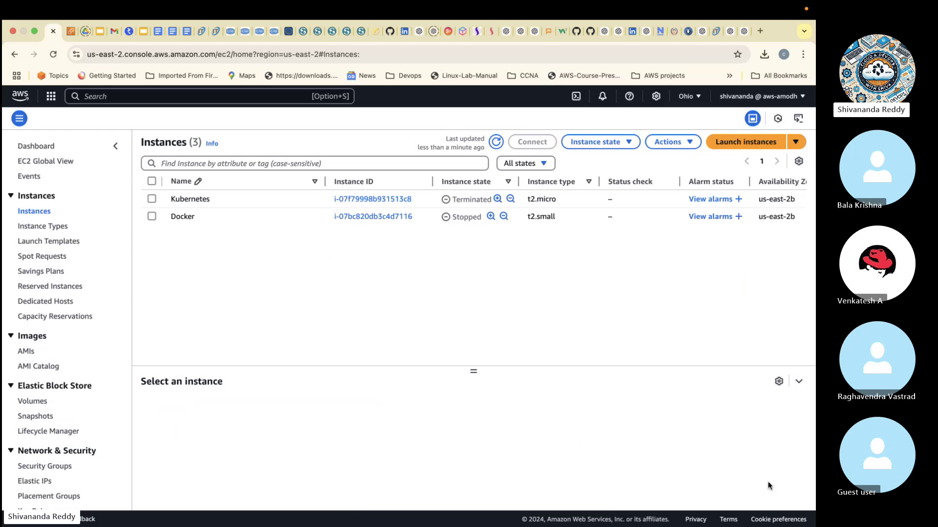
{"action": "left_click", "coordinate": [495, 142]}
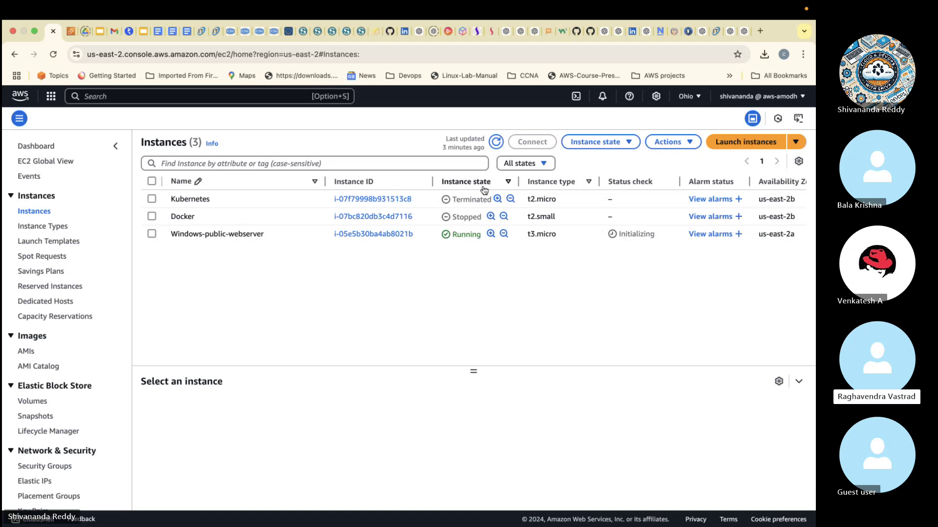
- Open the RDP client connection options for the Windows-public-webserver instance and examine the public IP and sign-in instructions
{"action": "left_click", "coordinate": [152, 234]}
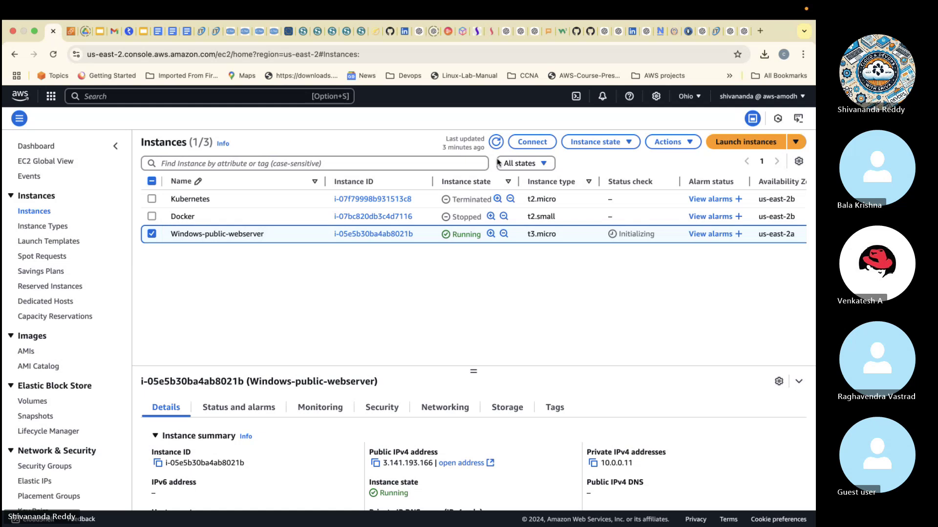
{"action": "left_click", "coordinate": [529, 142]}
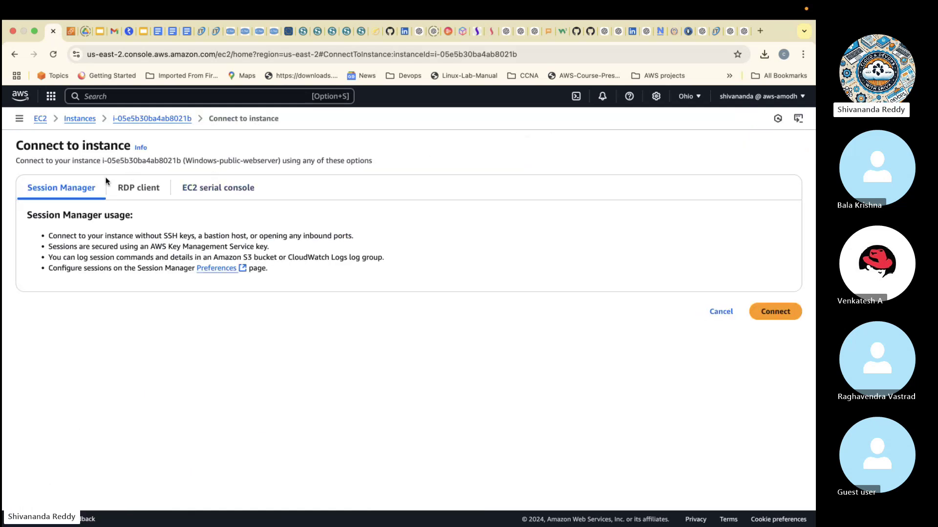
{"action": "left_click", "coordinate": [151, 194]}
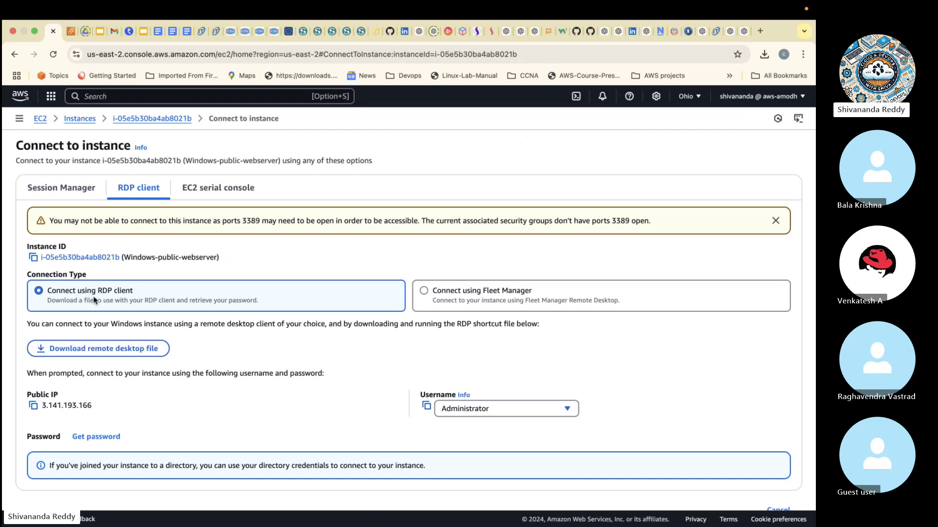
{"action": "left_click_drag", "start_coordinate": [42, 407], "coordinate": [91, 407]}
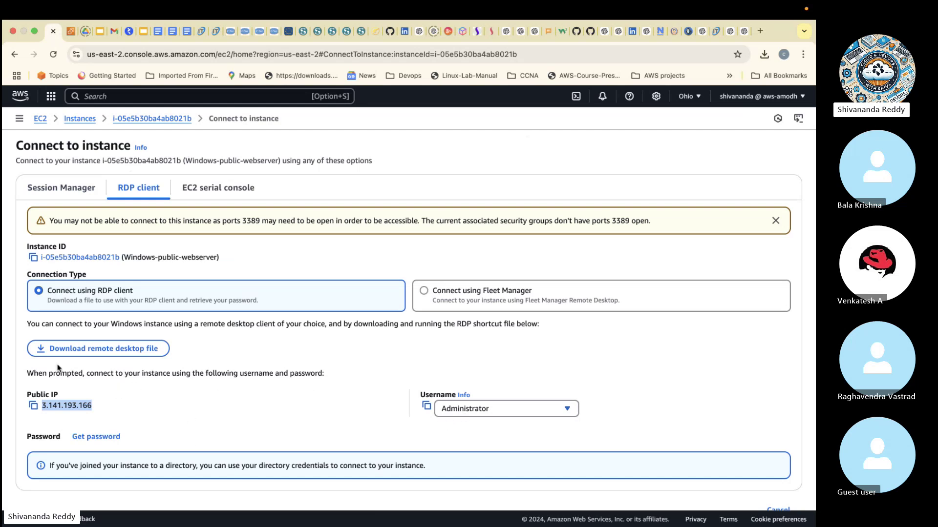
{"action": "left_click_drag", "start_coordinate": [27, 373], "coordinate": [200, 373]}
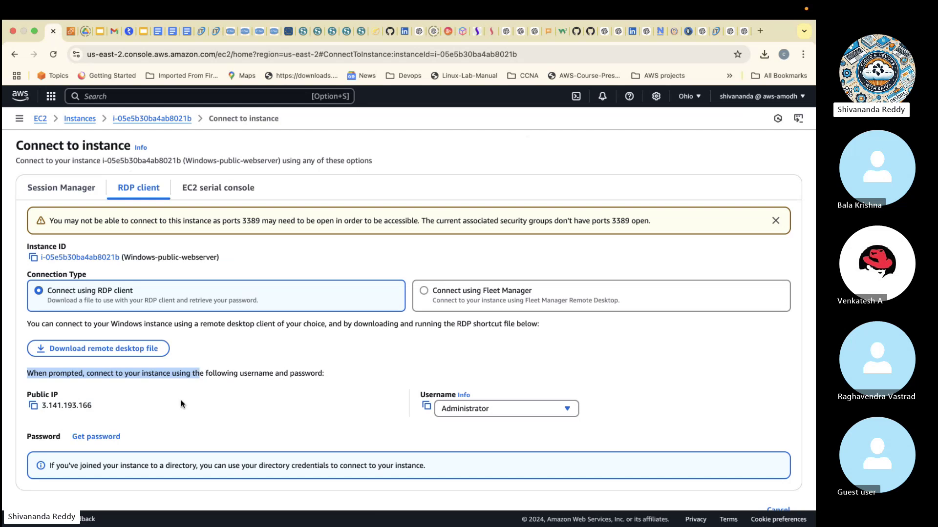
{"action": "left_click", "coordinate": [182, 405]}
- Open the Windows password retrieval for the instance and examine the name of its associated key pair
{"action": "left_click", "coordinate": [103, 439]}
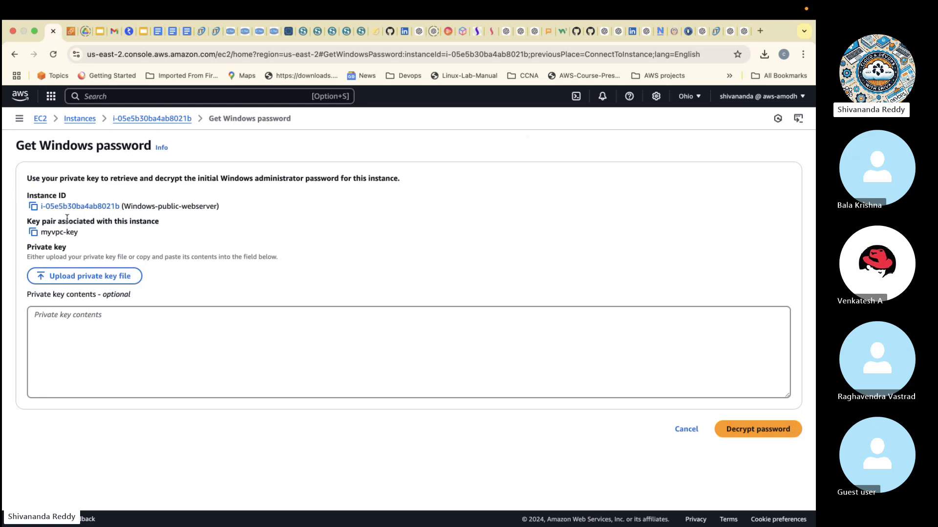
{"action": "left_click_drag", "start_coordinate": [79, 232], "coordinate": [40, 233]}
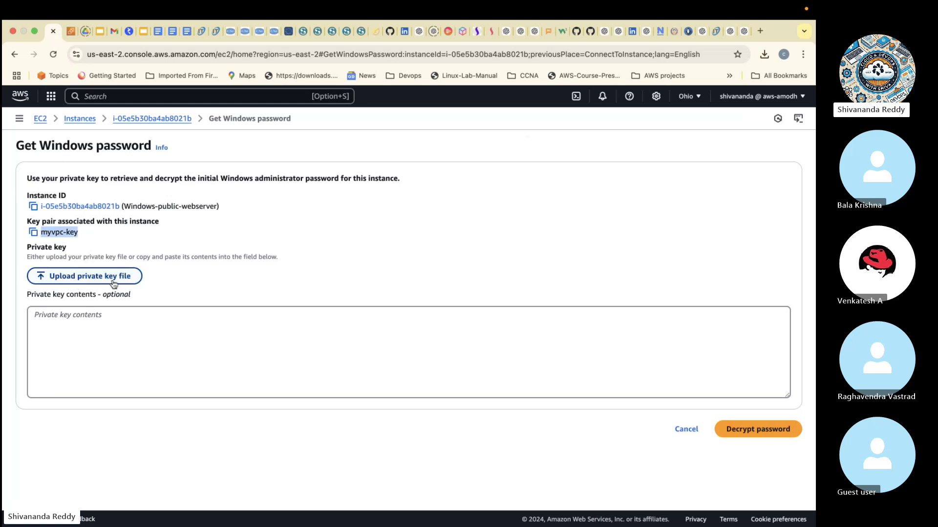
{"action": "double_click", "coordinate": [56, 233]}
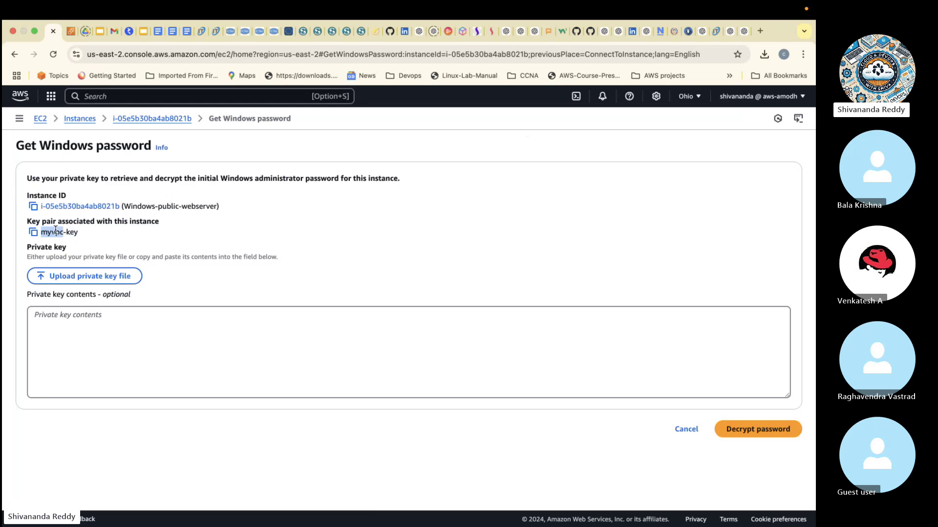
{"action": "left_click", "coordinate": [81, 233]}
{"action": "left_click_drag", "start_coordinate": [81, 233], "coordinate": [45, 234]}
- Decrypt the administrator password with the private key file myvpc-key.pem from Downloads and copy the password
{"action": "left_click", "coordinate": [86, 276]}
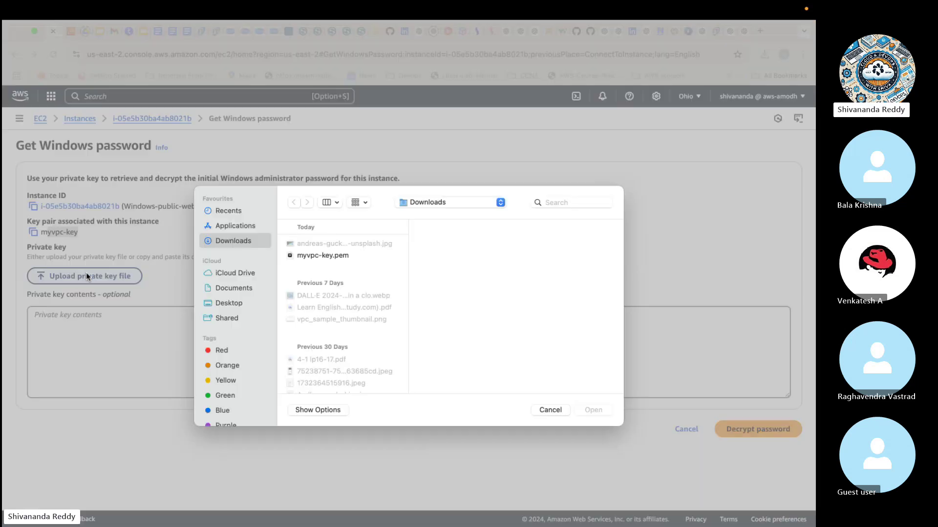
{"action": "left_click", "coordinate": [336, 256]}
{"action": "double_click", "coordinate": [336, 256]}
{"action": "scroll", "coordinate": [758, 418], "scroll_direction": "down", "scroll_amount": 5}
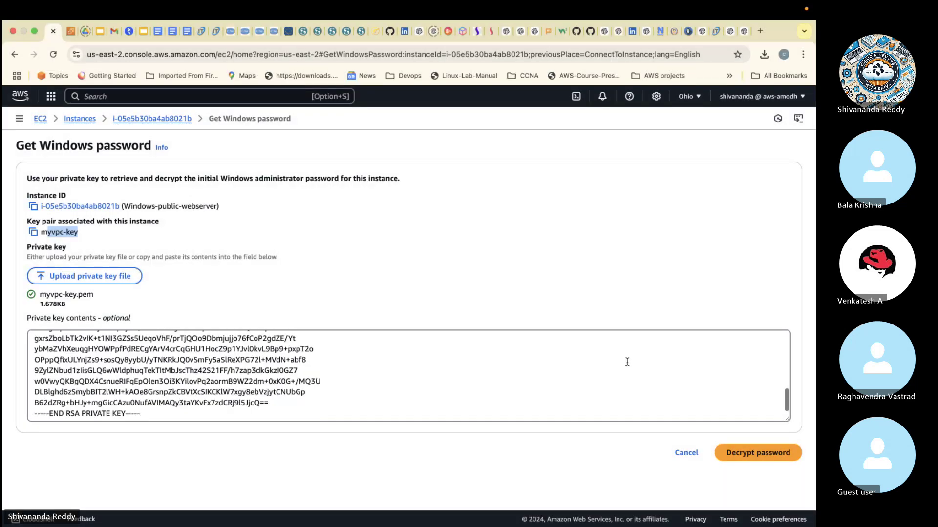
{"action": "left_click", "coordinate": [750, 450]}
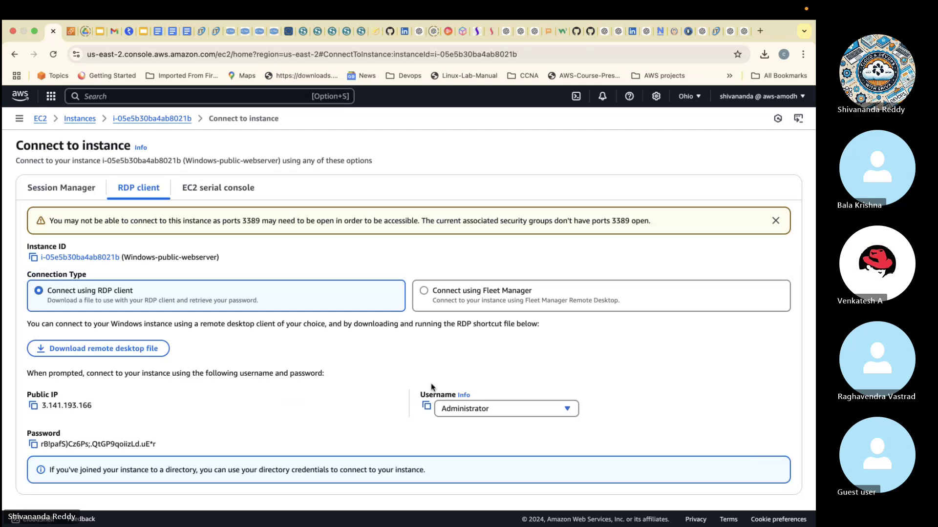
{"action": "left_click", "coordinate": [32, 445]}
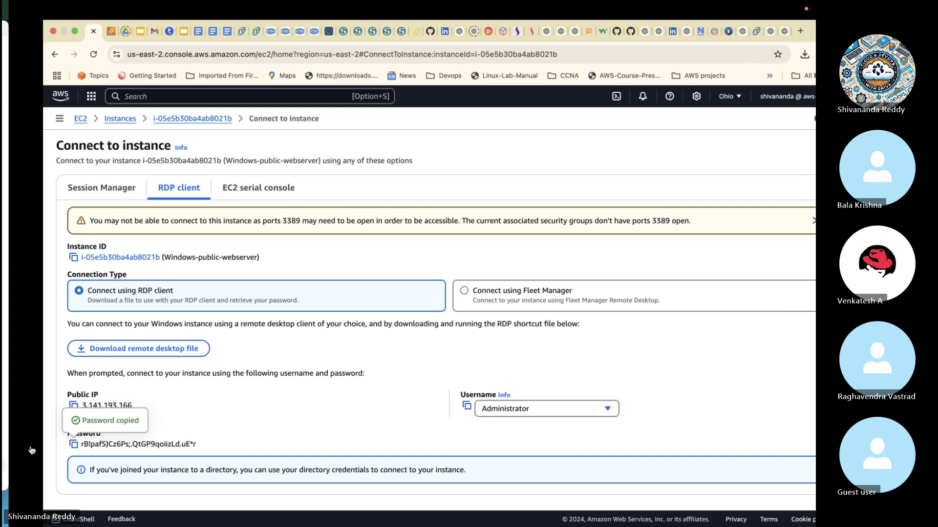
- Switch to Windows App and start adding a new PC to the saved devices
{"action": "key", "text": "ctrl+Left"}
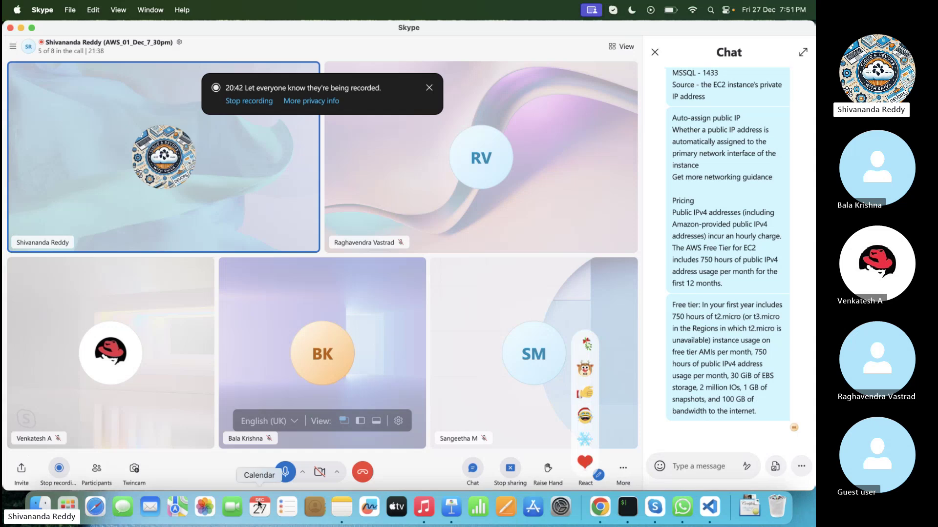
{"action": "left_click", "coordinate": [68, 509]}
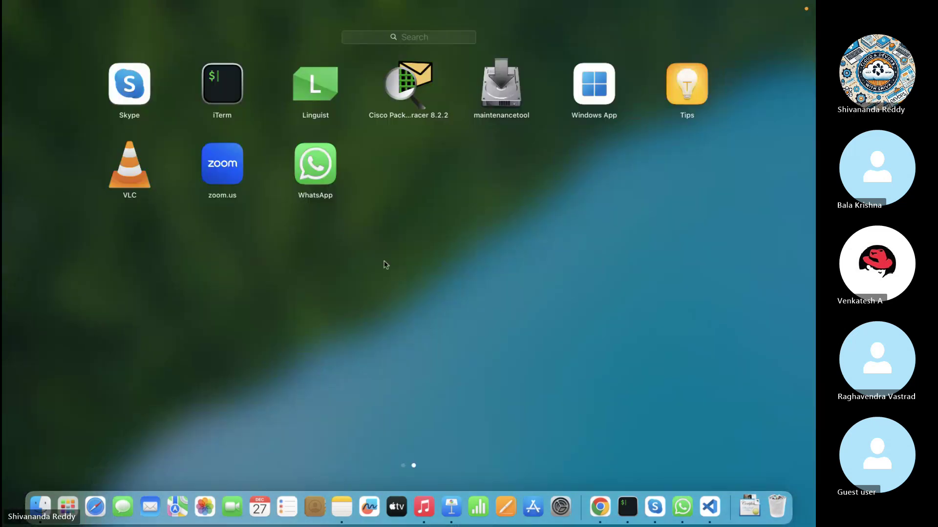
{"action": "left_click", "coordinate": [594, 92]}
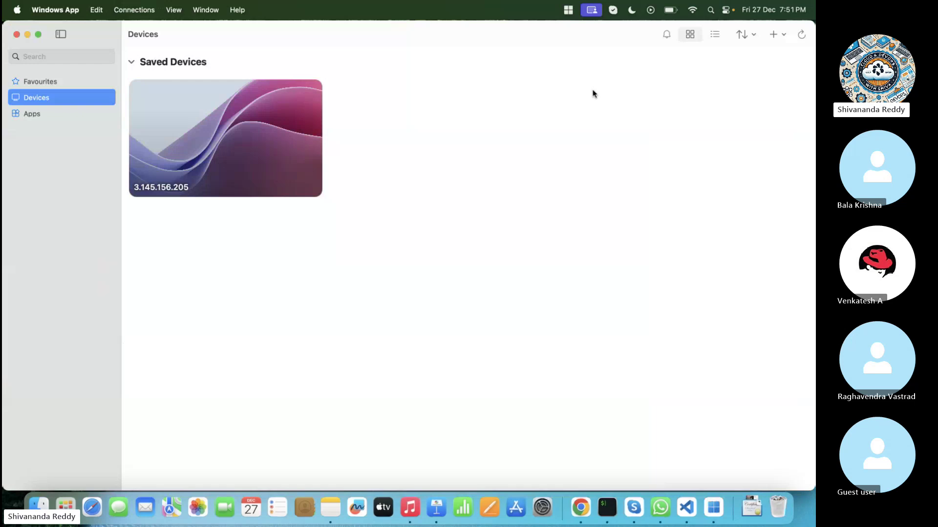
{"action": "left_click", "coordinate": [46, 112]}
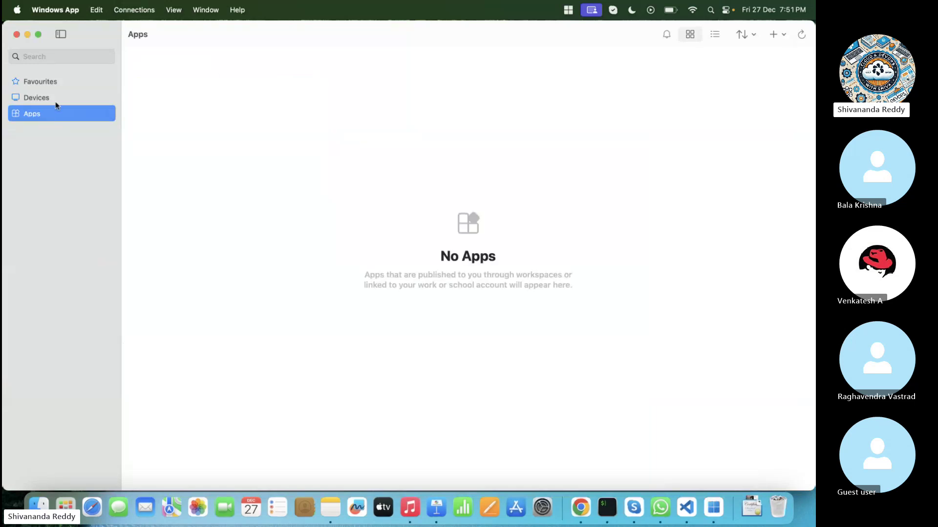
{"action": "left_click", "coordinate": [55, 100]}
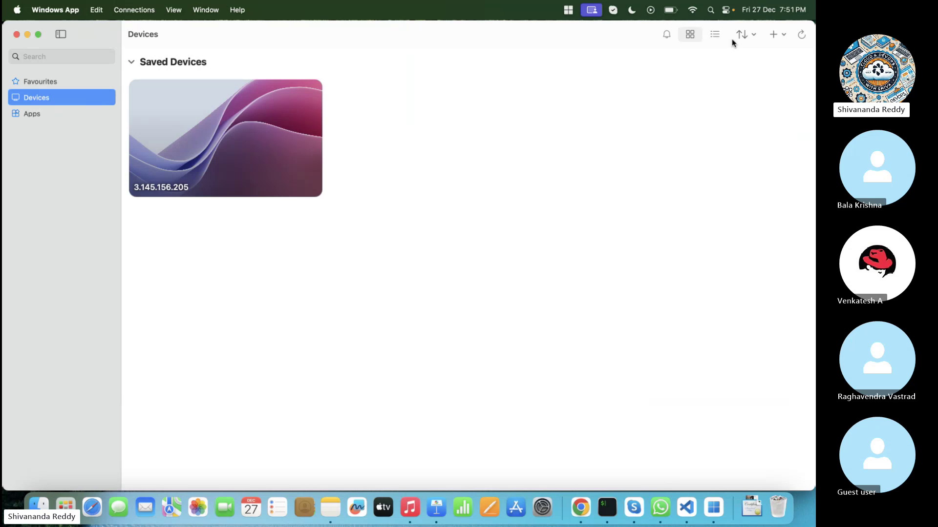
{"action": "left_click", "coordinate": [781, 34]}
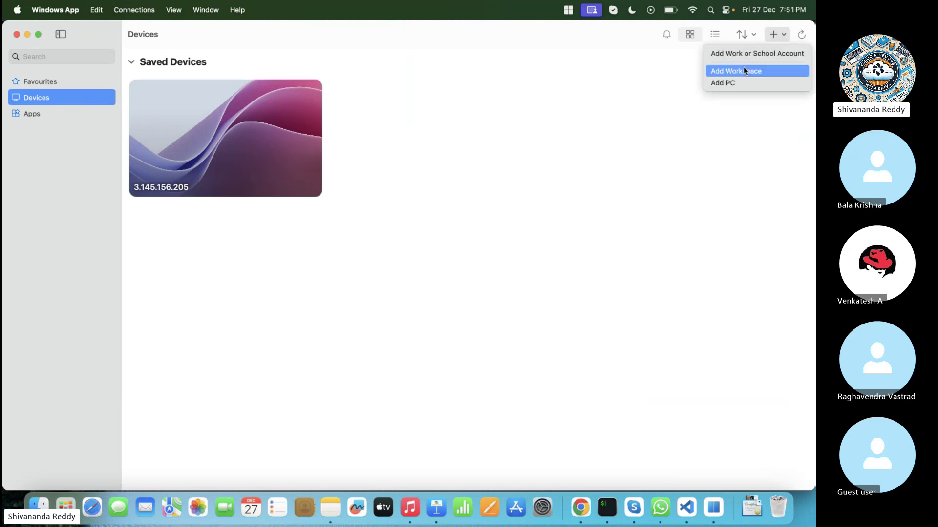
{"action": "left_click", "coordinate": [732, 83]}
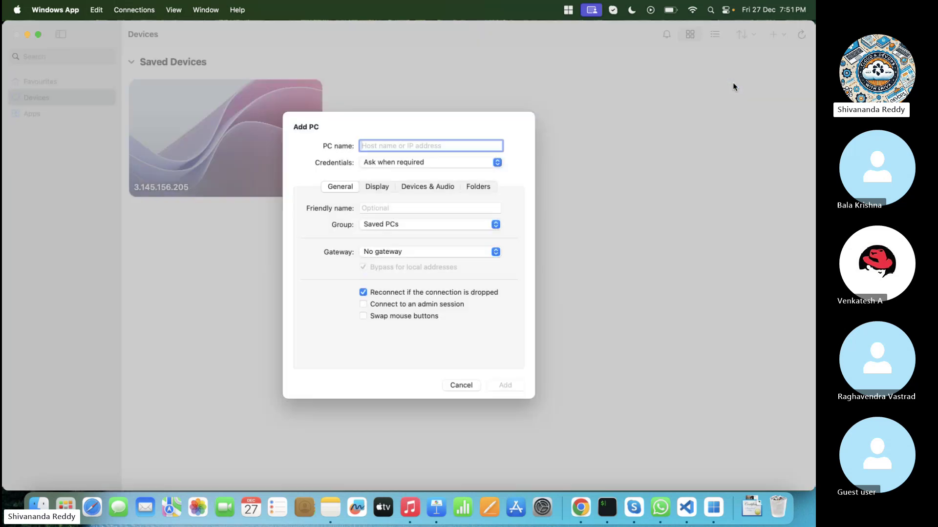
- Copy the instance's public IP from the AWS console and add the PC in Windows App as 3.141.193.166
{"action": "key", "text": "ctrl+Right"}
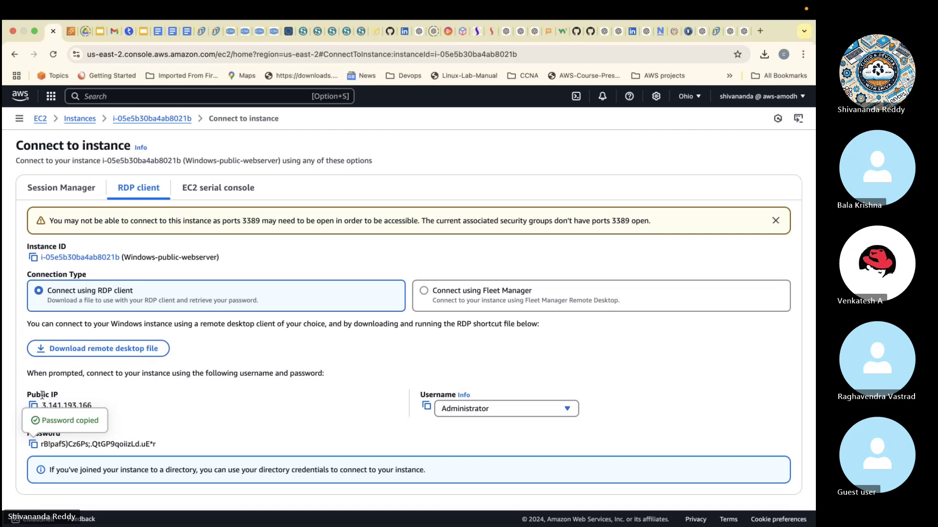
{"action": "left_click", "coordinate": [33, 406]}
{"action": "key", "text": "ctrl+Left"}
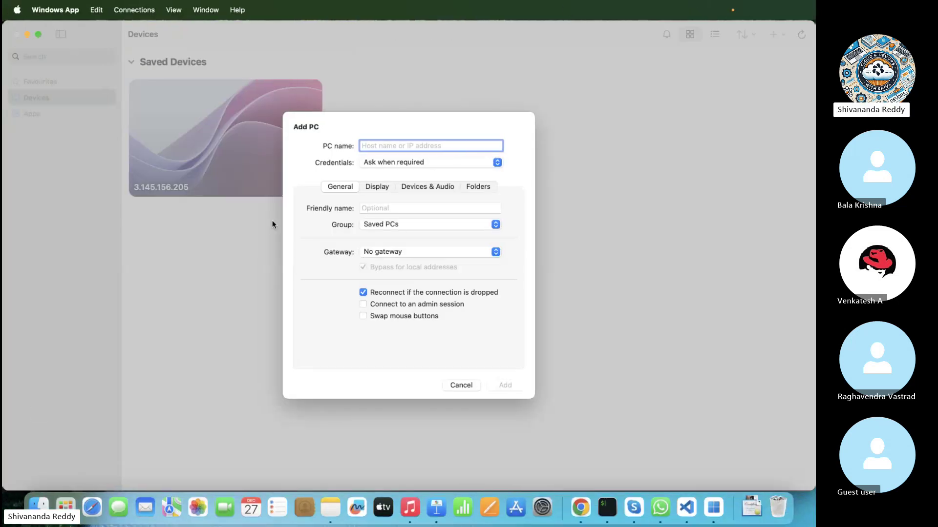
{"action": "key", "text": "super+v"}
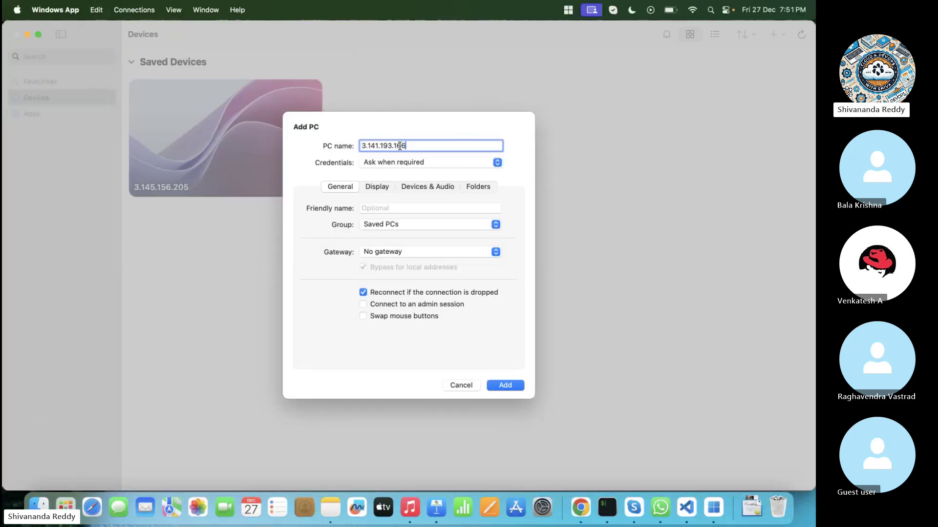
{"action": "left_click", "coordinate": [505, 384]}
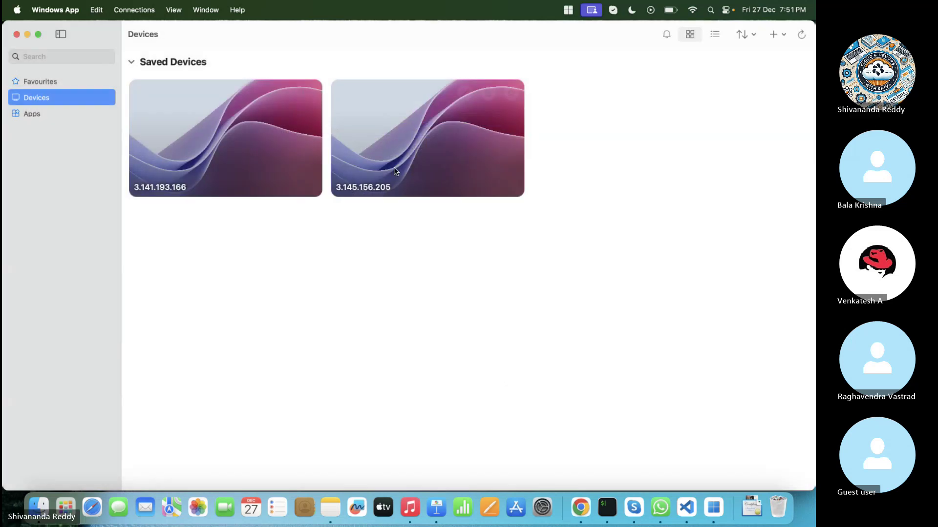
{"action": "key", "text": "ctrl+Right"}
{"action": "key", "text": "ctrl+Left"}
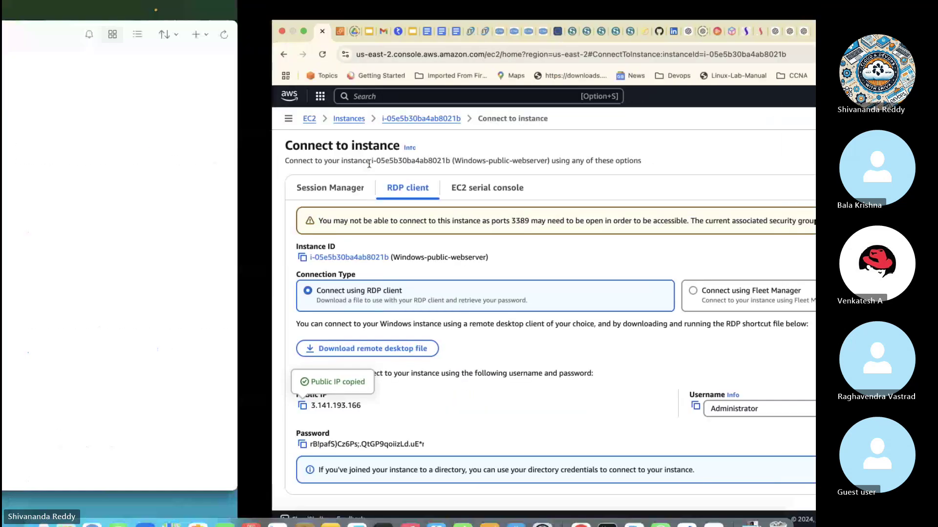
- Try to connect to the saved PC 3.141.193.166, and copy the administrator password again from the AWS console
{"action": "double_click", "coordinate": [242, 151]}
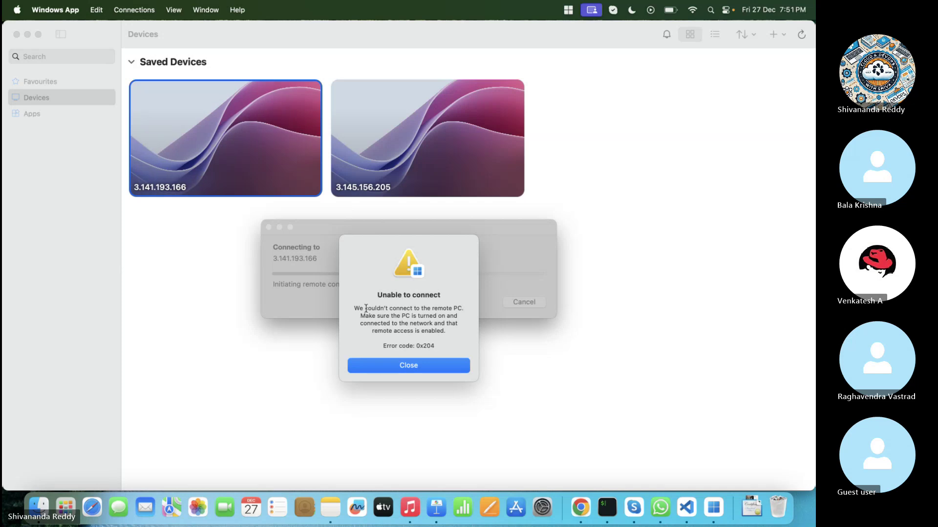
{"action": "left_click", "coordinate": [378, 366]}
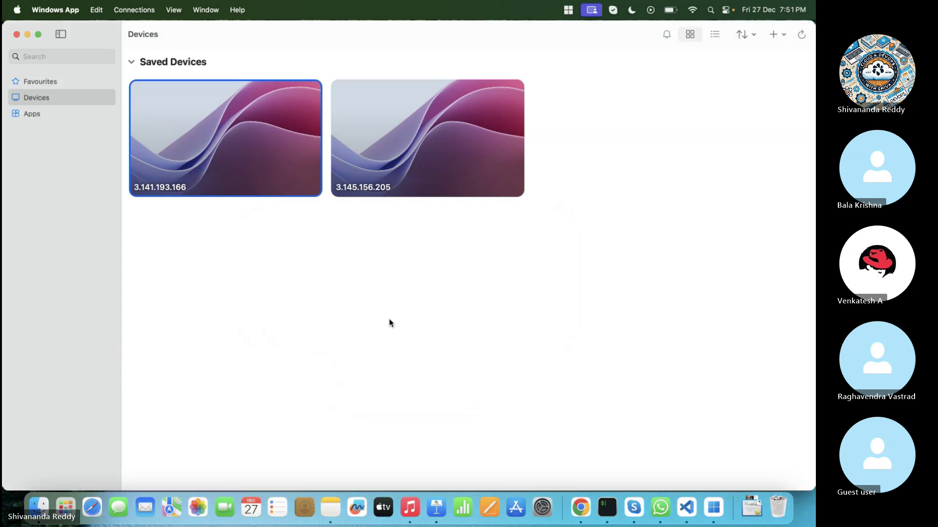
{"action": "key", "text": "ctrl+Right"}
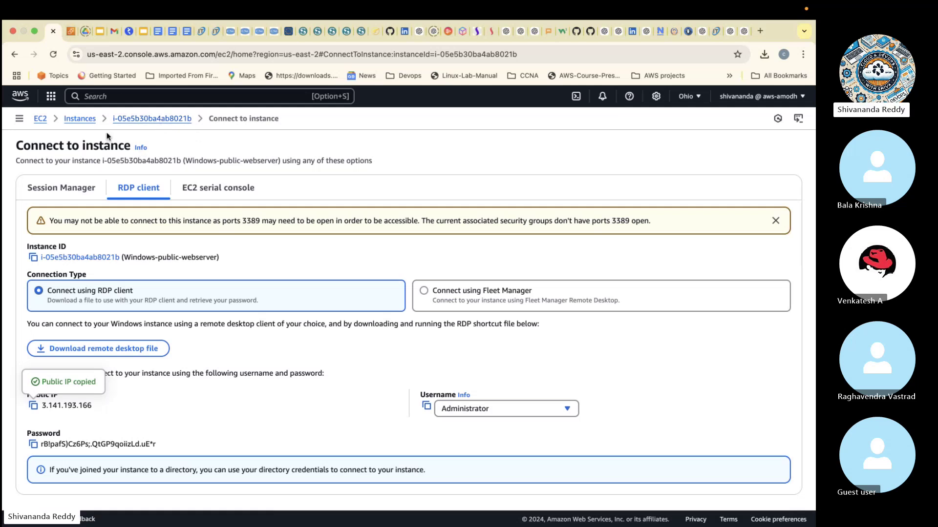
{"action": "left_click", "coordinate": [33, 444]}
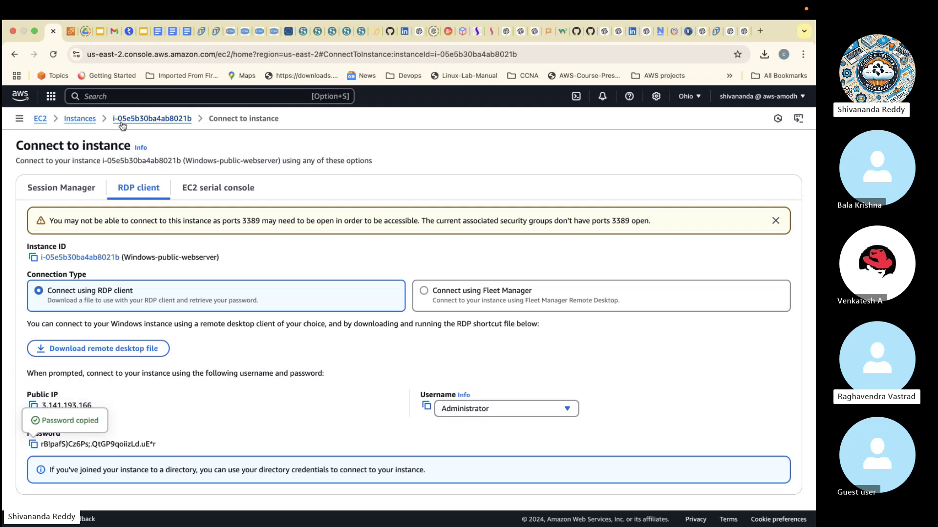
- Open the Windows-public-webserver instance's security details and examine the inbound rules of its security group
{"action": "left_click", "coordinate": [146, 118]}
{"action": "scroll", "coordinate": [265, 395], "scroll_direction": "down", "scroll_amount": 4}
{"action": "scroll", "coordinate": [265, 398], "scroll_direction": "down", "scroll_amount": 3}
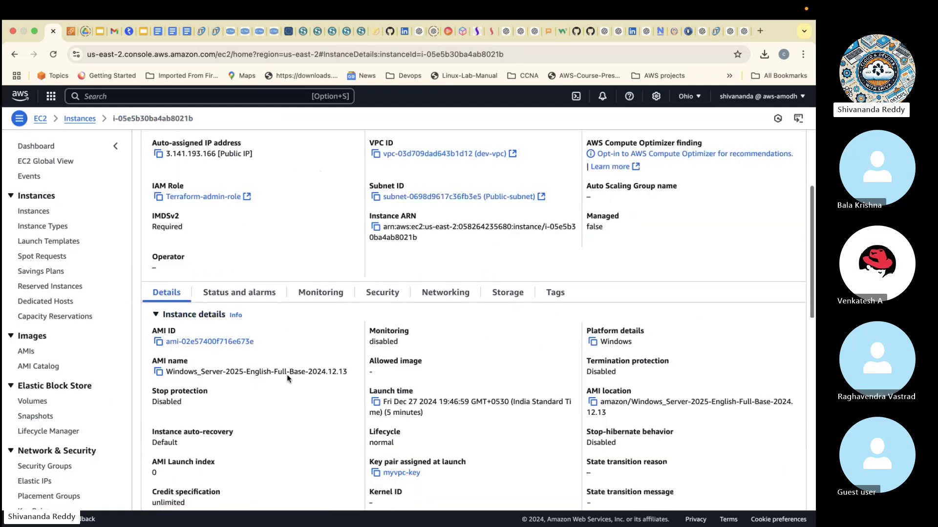
{"action": "left_click", "coordinate": [382, 293]}
{"action": "scroll", "coordinate": [342, 318], "scroll_direction": "down", "scroll_amount": 3}
{"action": "scroll", "coordinate": [339, 402], "scroll_direction": "down", "scroll_amount": 1}
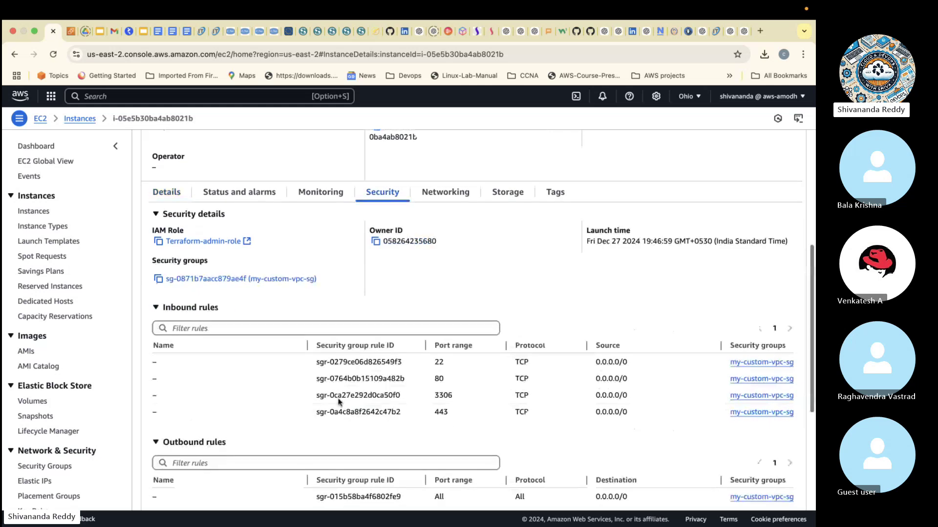
{"action": "scroll", "coordinate": [338, 402], "scroll_direction": "up", "scroll_amount": 6}
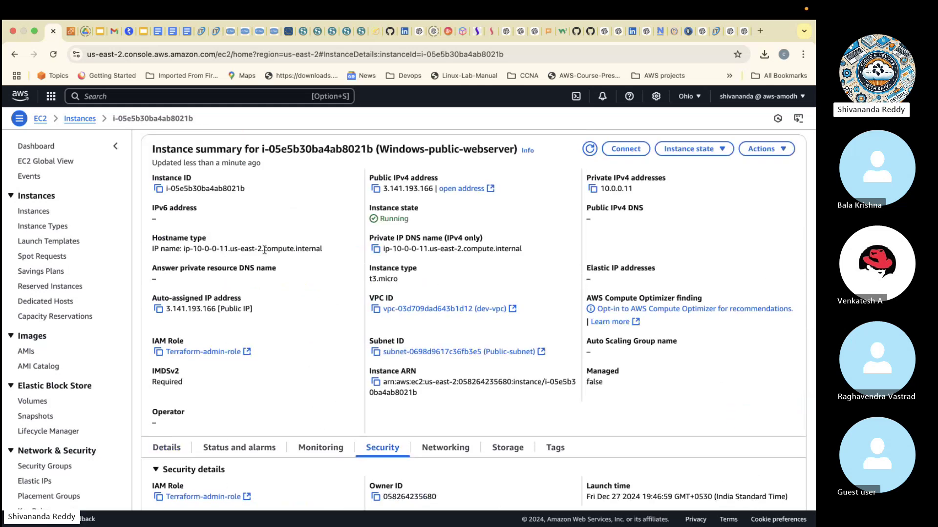
- Open the inbound rules of the security group my-custom-vpc-sg for editing
{"action": "scroll", "coordinate": [89, 272], "scroll_direction": "down", "scroll_amount": 4}
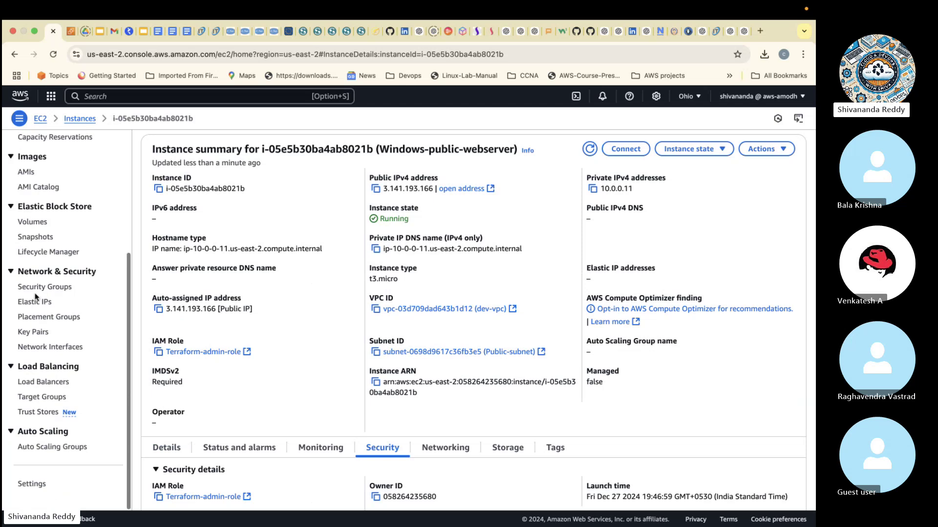
{"action": "left_click", "coordinate": [44, 287]}
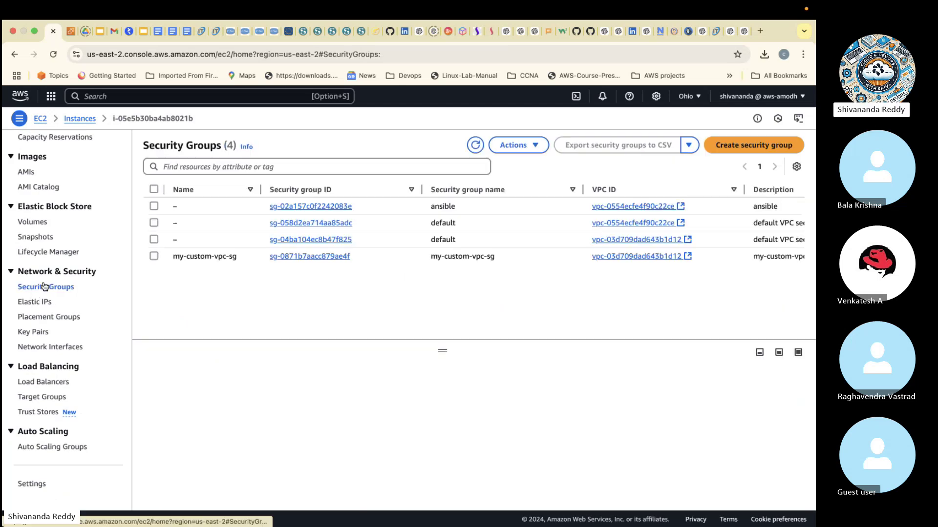
{"action": "left_click", "coordinate": [152, 256]}
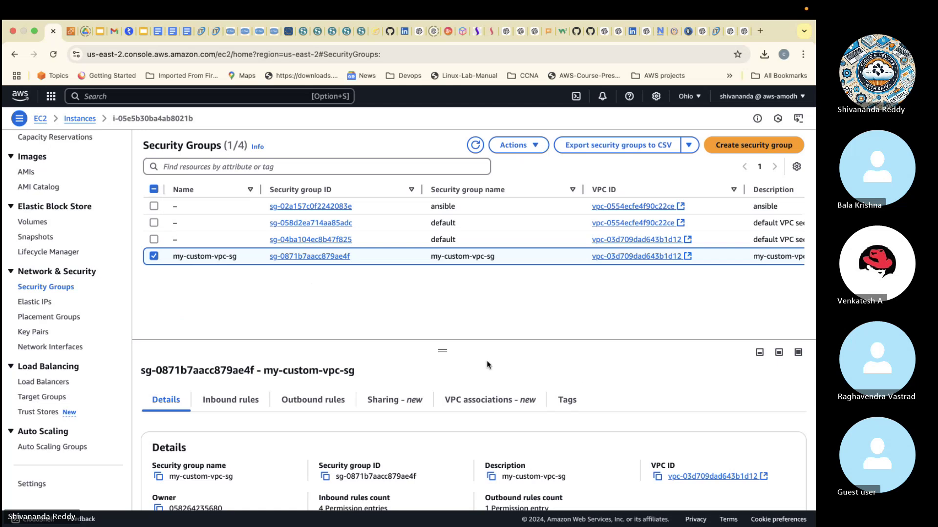
{"action": "left_click", "coordinate": [517, 145]}
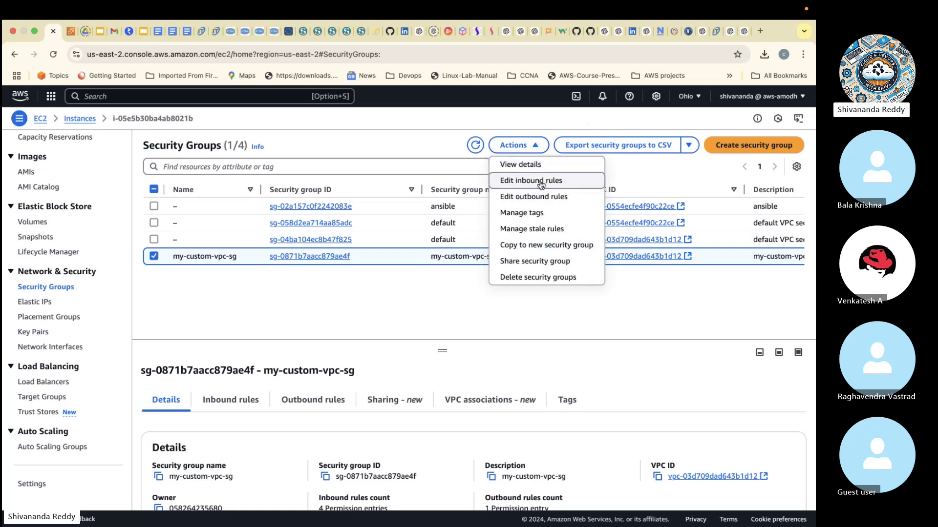
{"action": "left_click", "coordinate": [540, 182]}
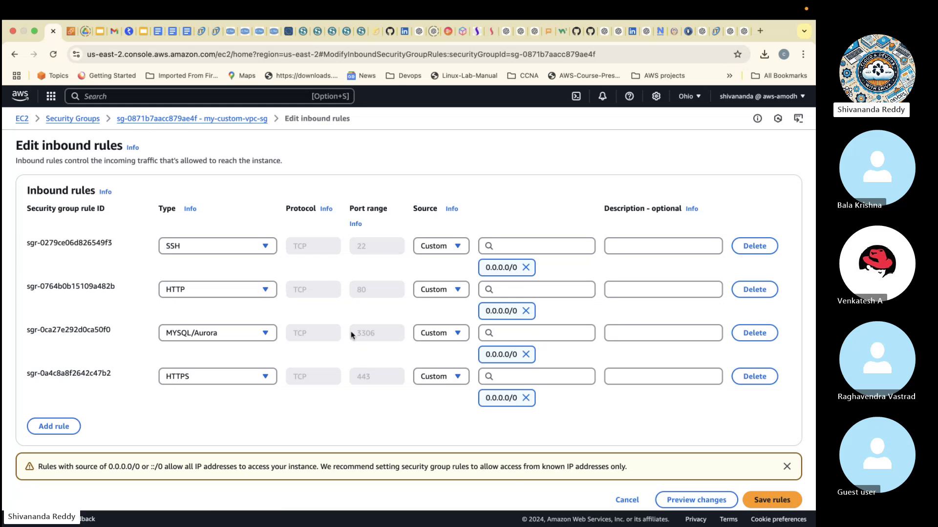
- Add an inbound RDP rule with source anywhere (0.0.0.0/0), save the rules and return to the instances list
{"action": "left_click", "coordinate": [64, 426]}
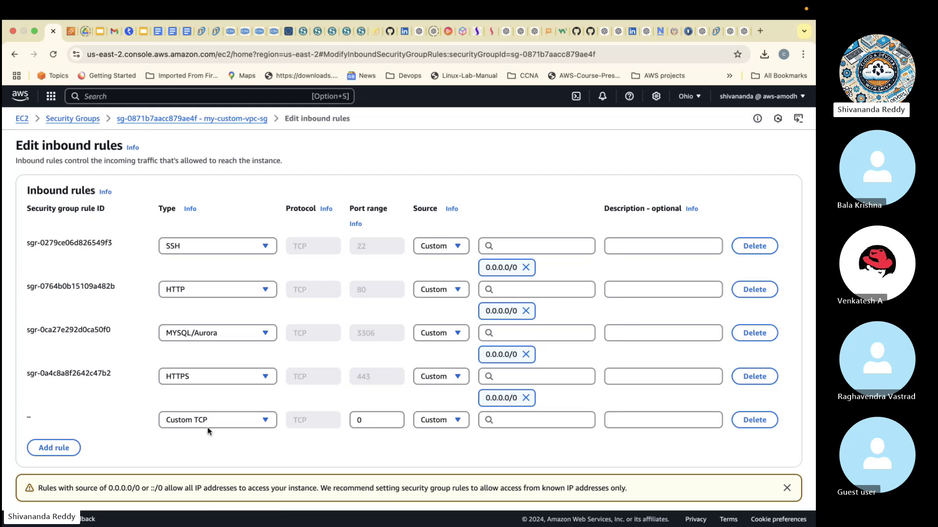
{"action": "left_click", "coordinate": [219, 419]}
{"action": "scroll", "coordinate": [248, 328], "scroll_direction": "down", "scroll_amount": 5}
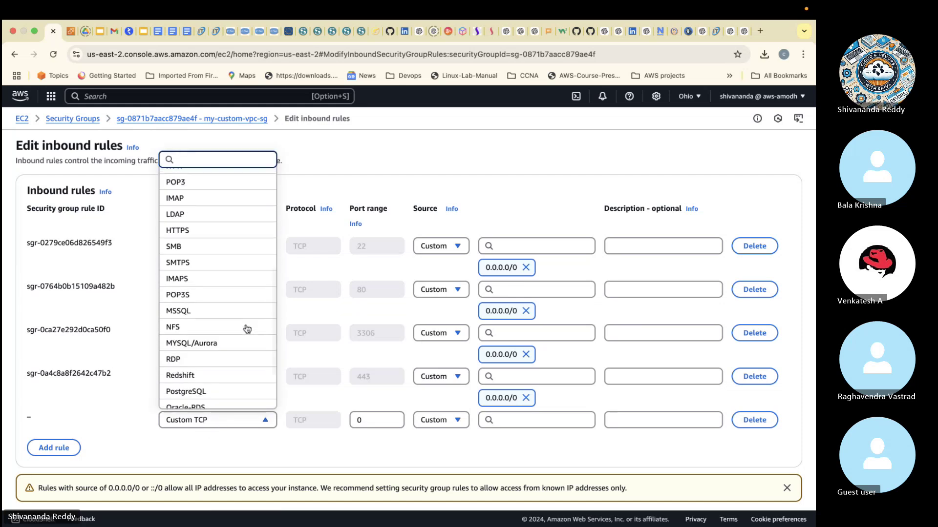
{"action": "left_click", "coordinate": [235, 360]}
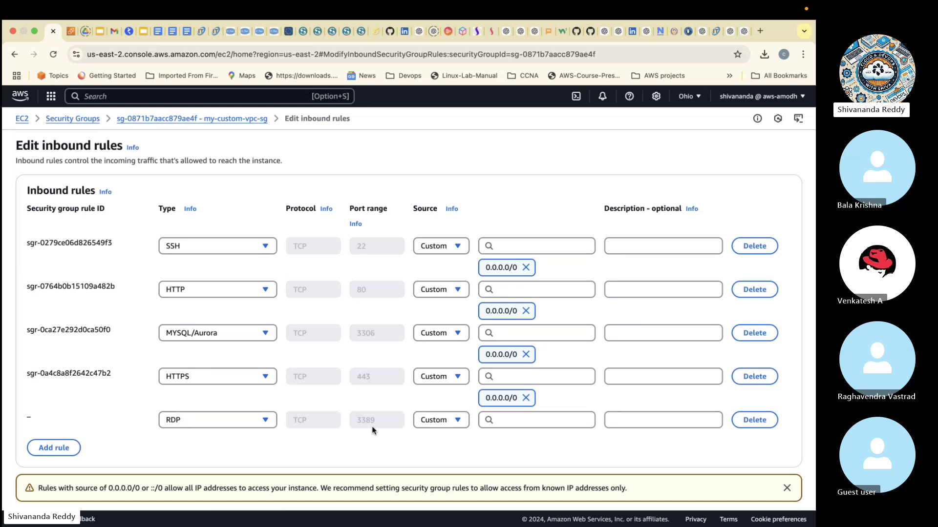
{"action": "left_click", "coordinate": [435, 420]}
{"action": "left_click", "coordinate": [457, 373]}
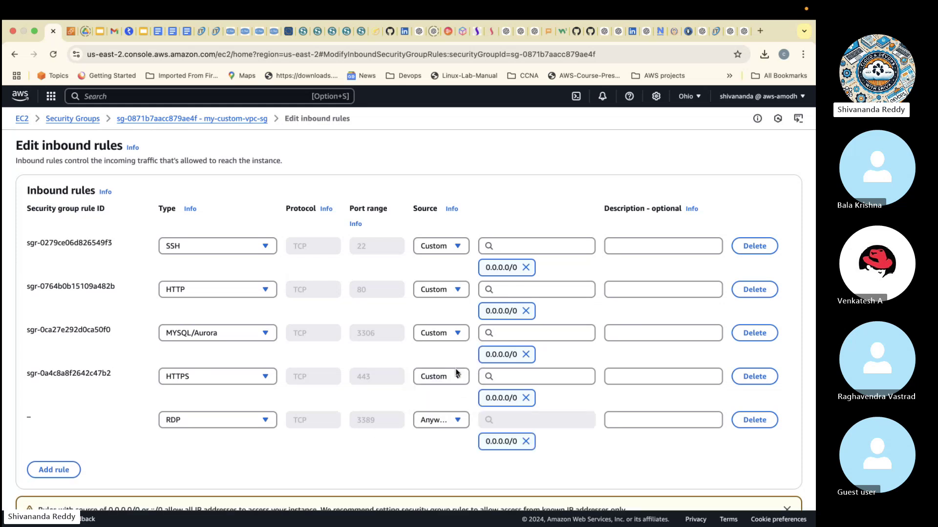
{"action": "scroll", "coordinate": [673, 419], "scroll_direction": "down", "scroll_amount": 3}
{"action": "left_click", "coordinate": [759, 477]}
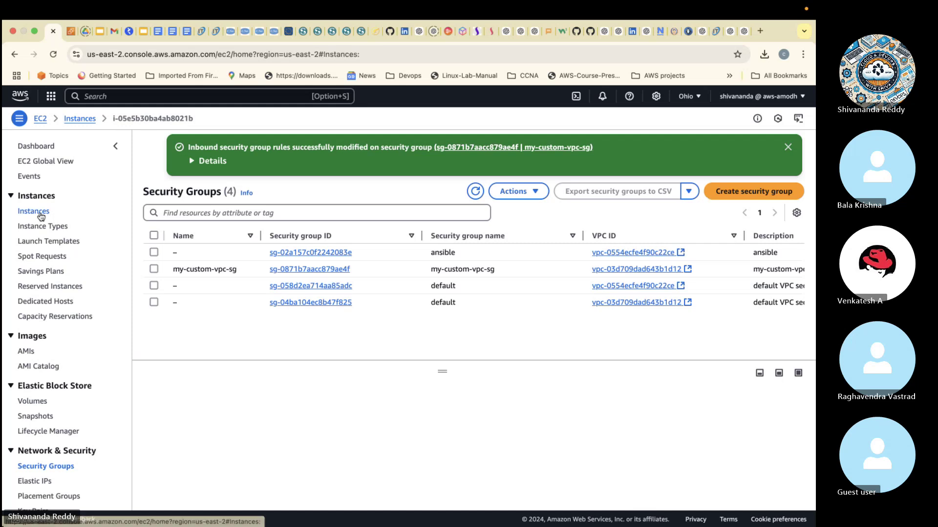
{"action": "left_click", "coordinate": [39, 212]}
- Switch to Windows App and connect to 3.141.193.166 with username Administrator and the copied account password, accepting the unverified certificate
{"action": "key", "text": "ctrl+Left"}
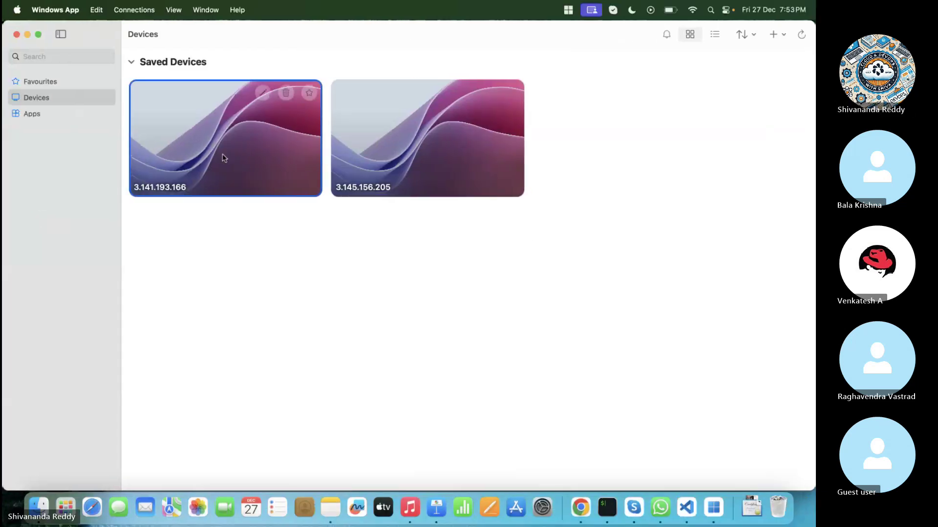
{"action": "double_click", "coordinate": [222, 157]}
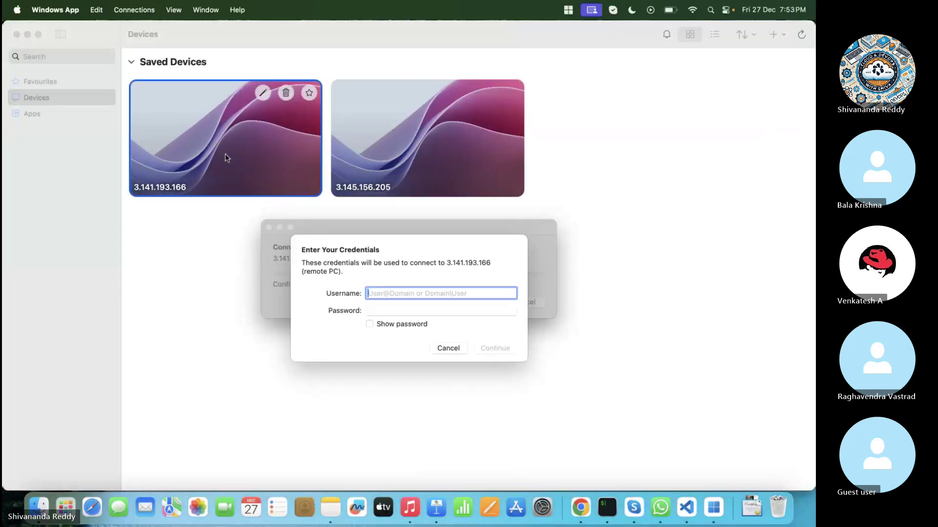
{"action": "left_click", "coordinate": [391, 308]}
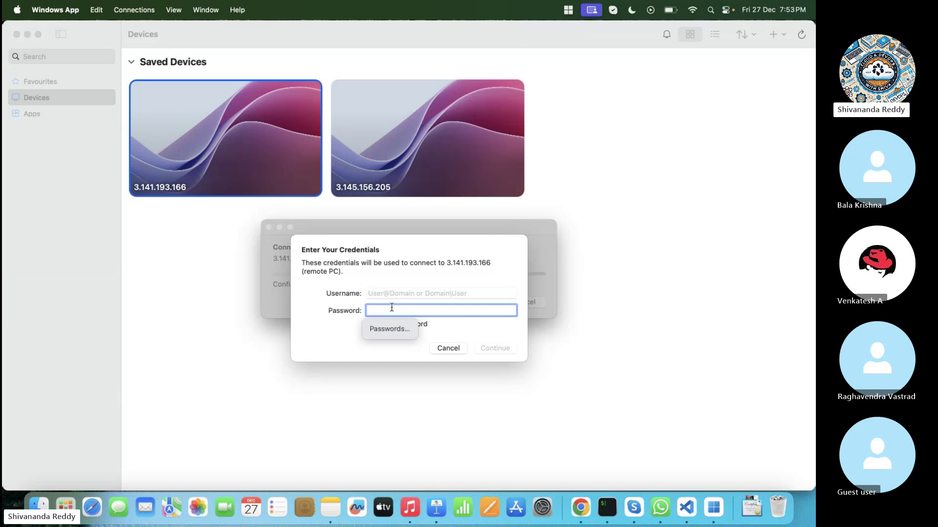
{"action": "key", "text": "super+v"}
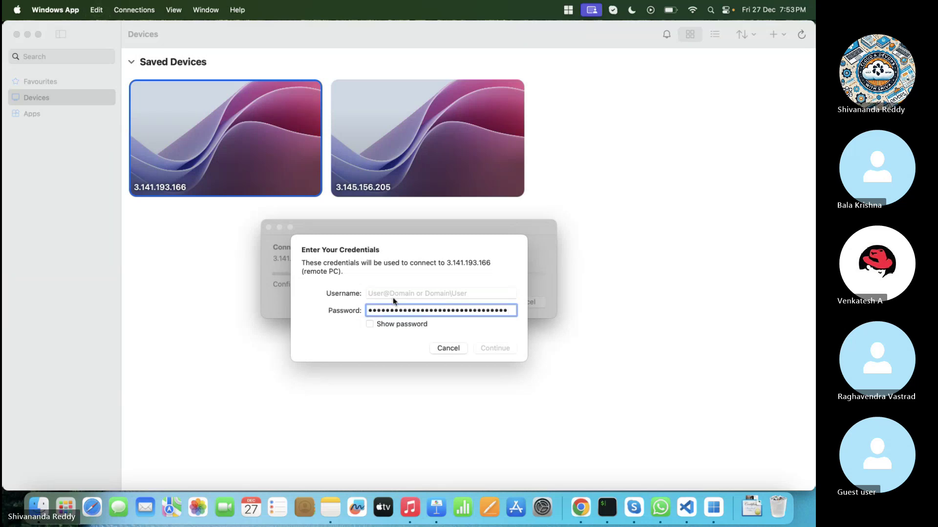
{"action": "left_click", "coordinate": [397, 293]}
{"action": "type", "text": "A"}
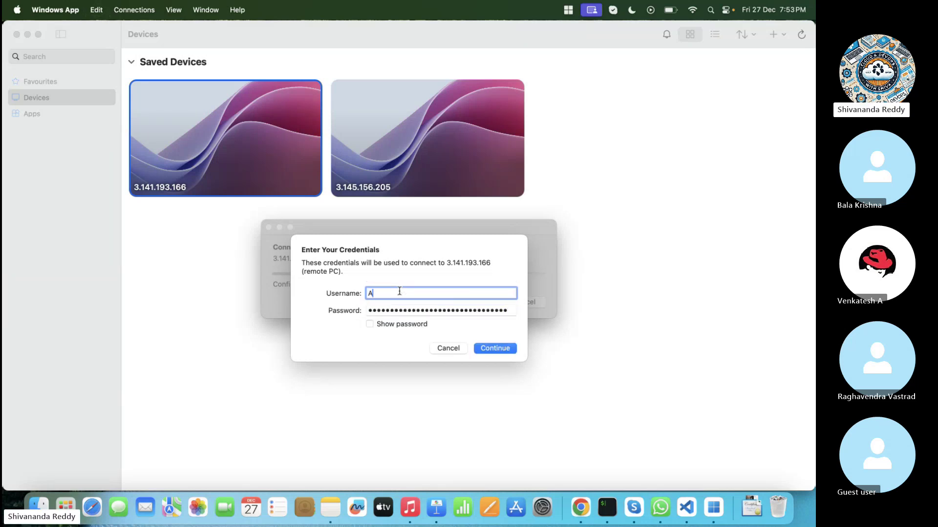
{"action": "type", "text": "dministrator"}
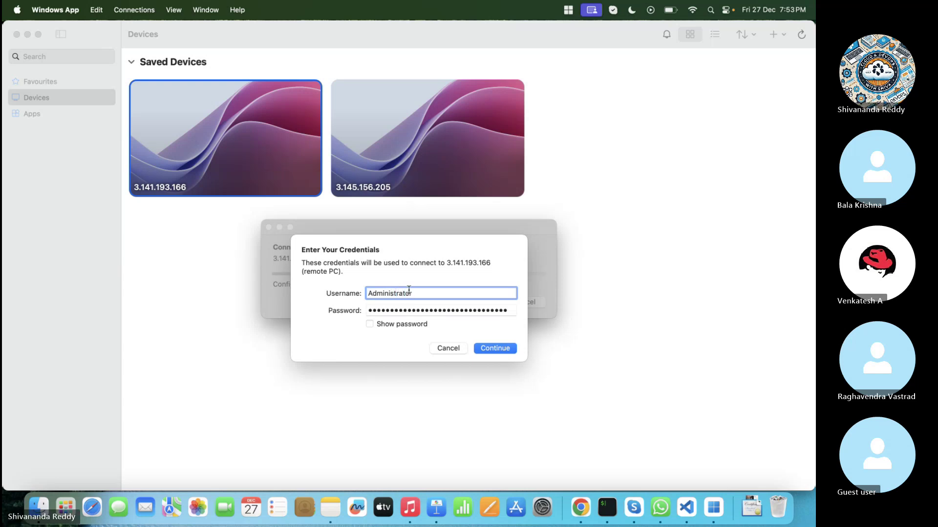
{"action": "left_click", "coordinate": [486, 347]}
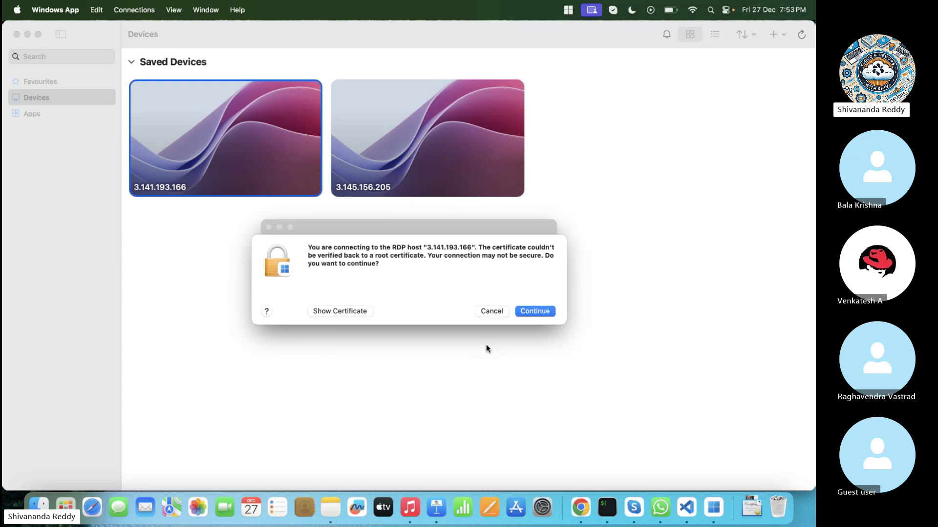
{"action": "left_click", "coordinate": [525, 318]}
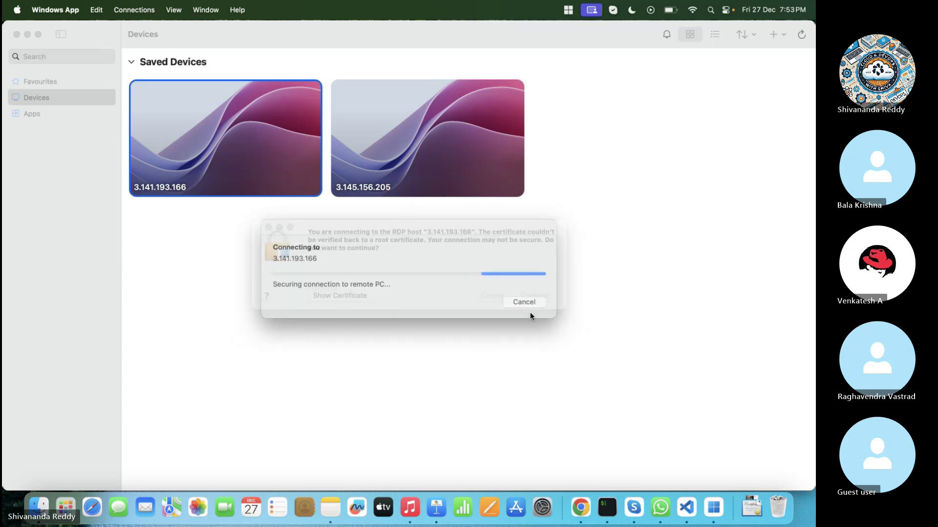
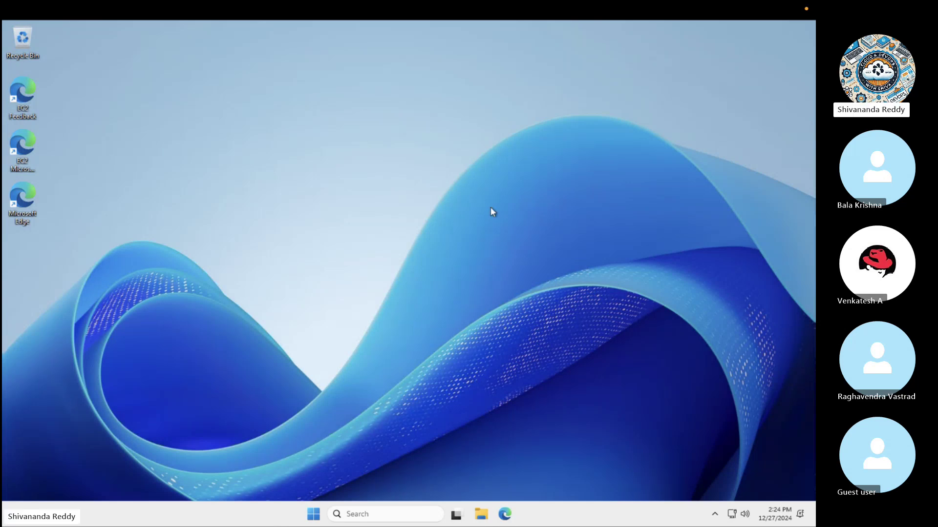
- Refresh the remote Windows desktop twice
{"action": "right_click", "coordinate": [491, 211]}
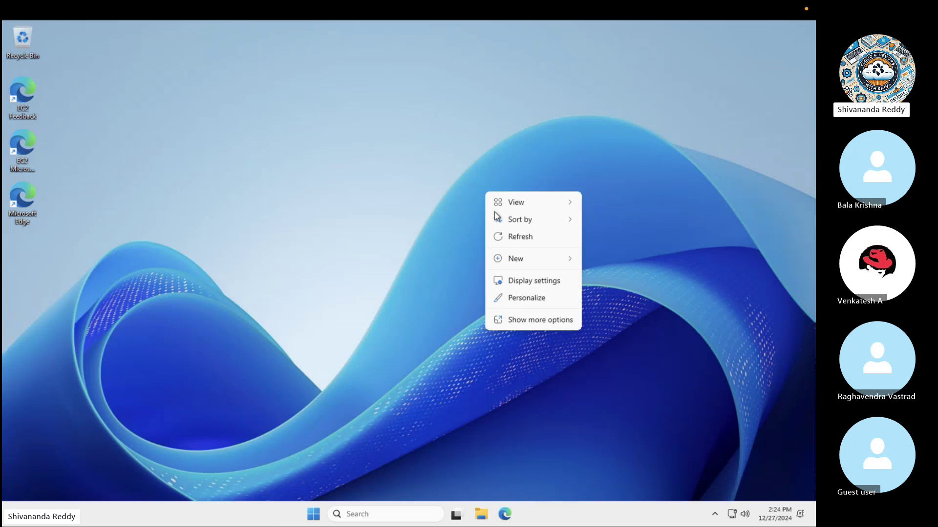
{"action": "left_click", "coordinate": [506, 236]}
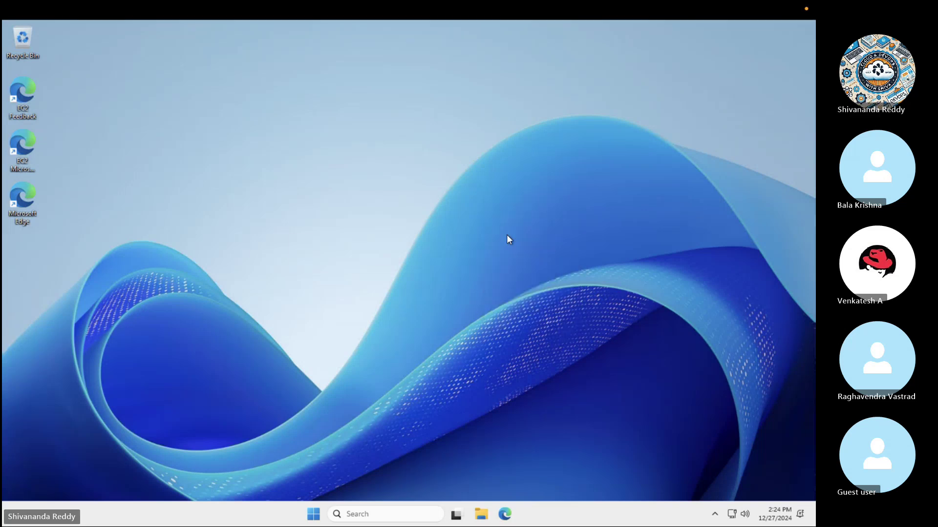
{"action": "right_click", "coordinate": [430, 154]}
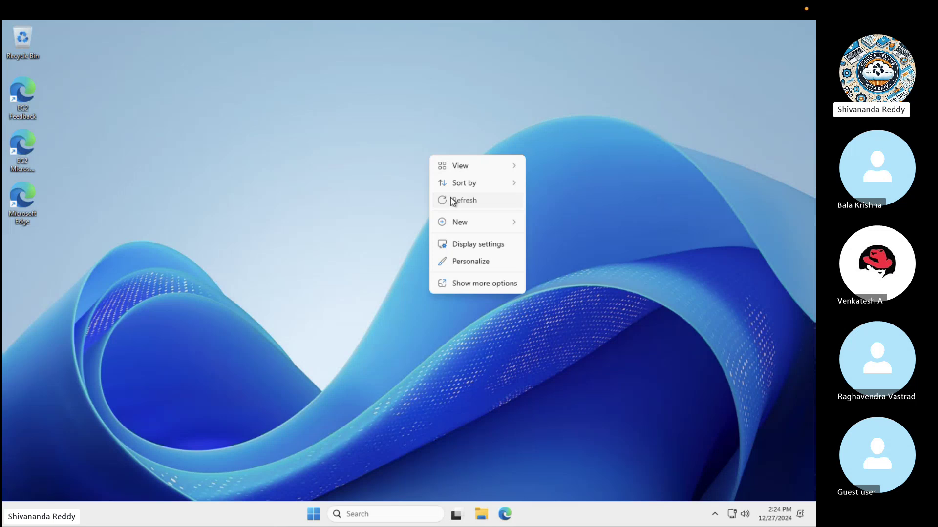
{"action": "left_click", "coordinate": [451, 198]}
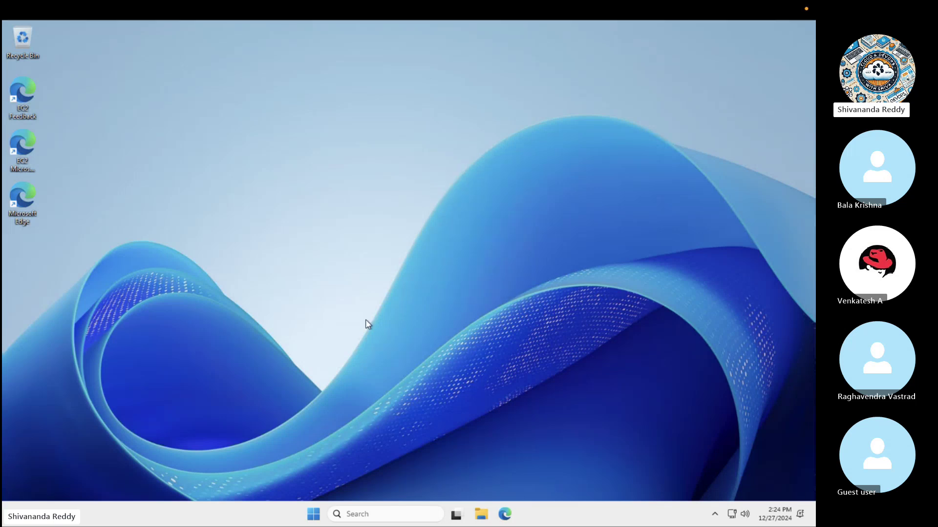
- Open Microsoft Edge on the remote server and complete its first-run setup without signing in or importing Google data
{"action": "left_click", "coordinate": [504, 514]}
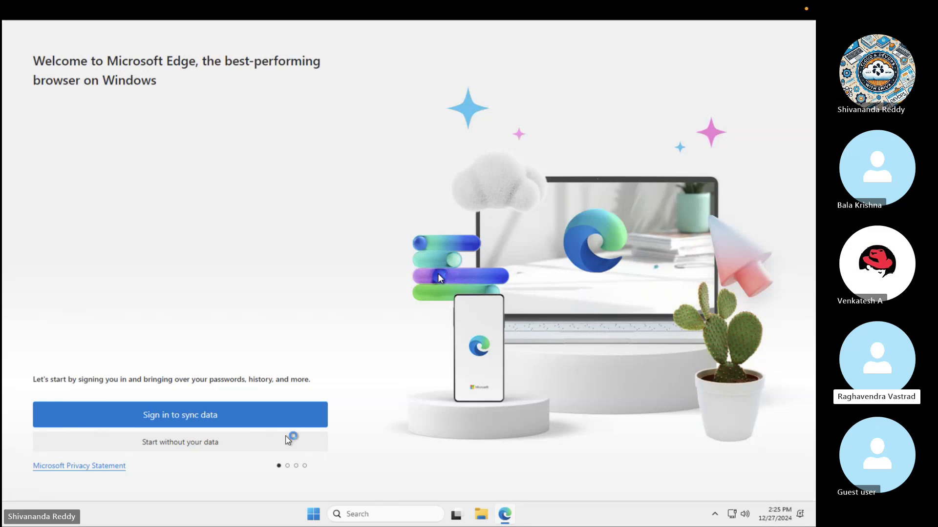
{"action": "left_click", "coordinate": [235, 448]}
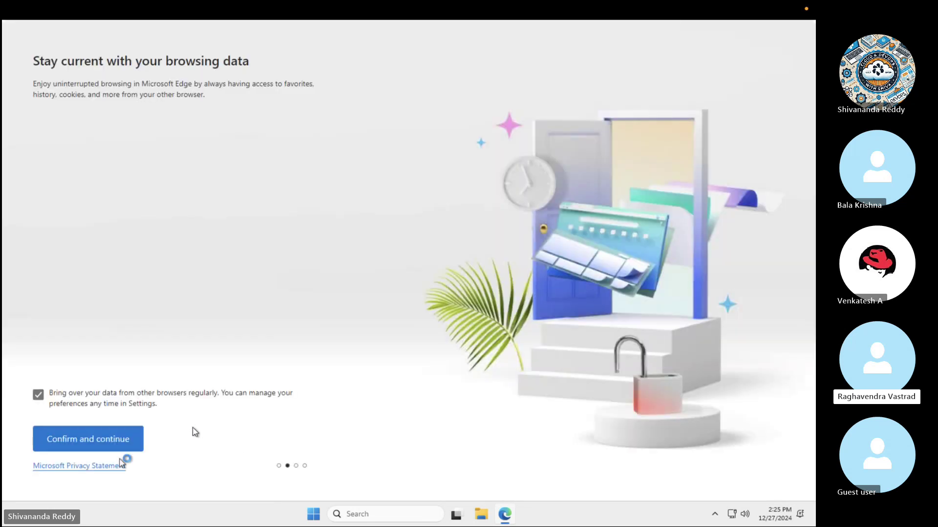
{"action": "left_click", "coordinate": [127, 442]}
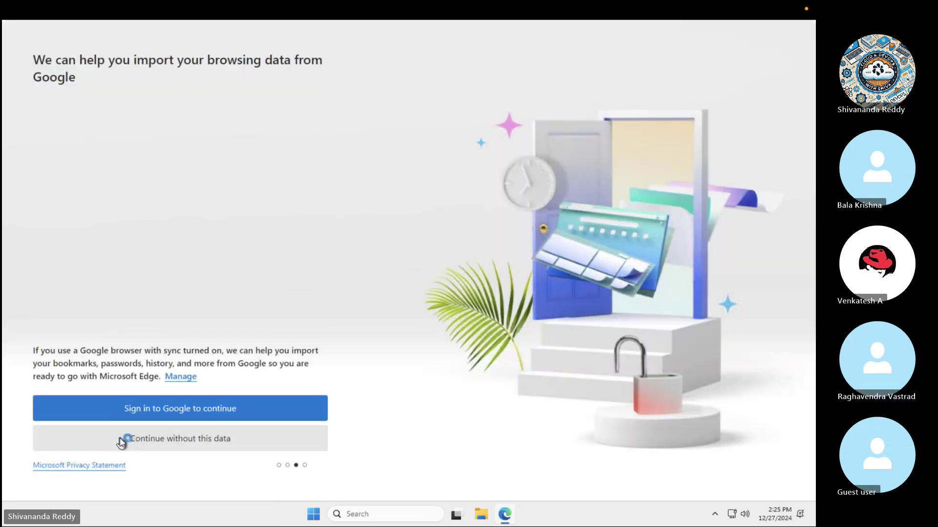
{"action": "left_click", "coordinate": [123, 430]}
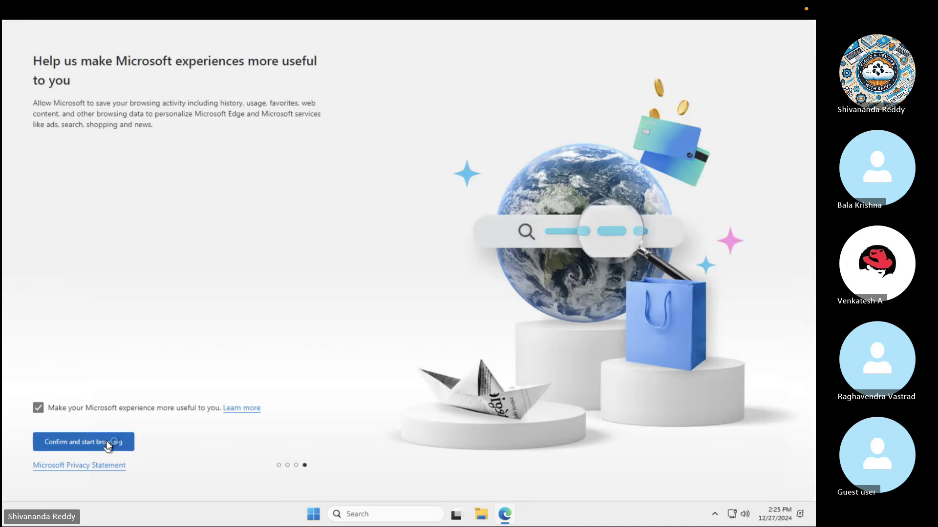
{"action": "left_click", "coordinate": [108, 442]}
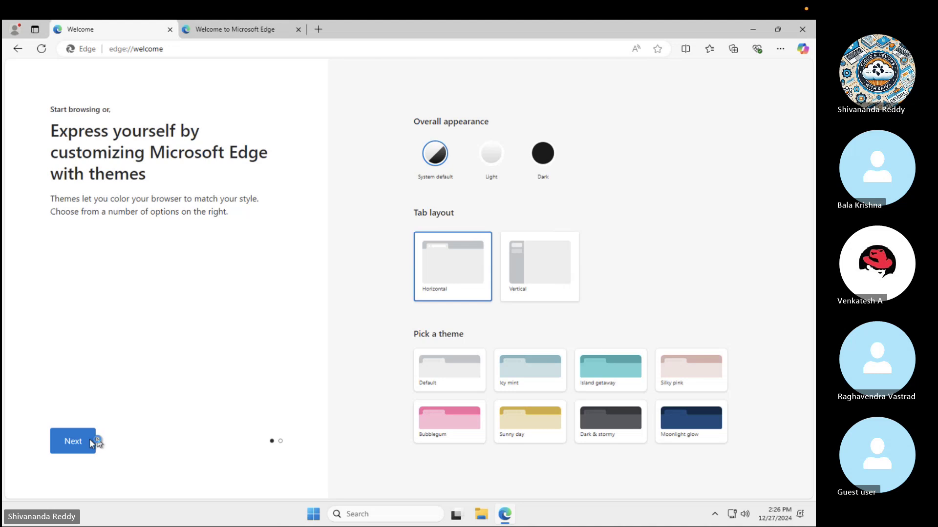
- Finish the remaining Edge welcome pages with the default appearance and no pinned sites, and open google.com
{"action": "left_click", "coordinate": [89, 441]}
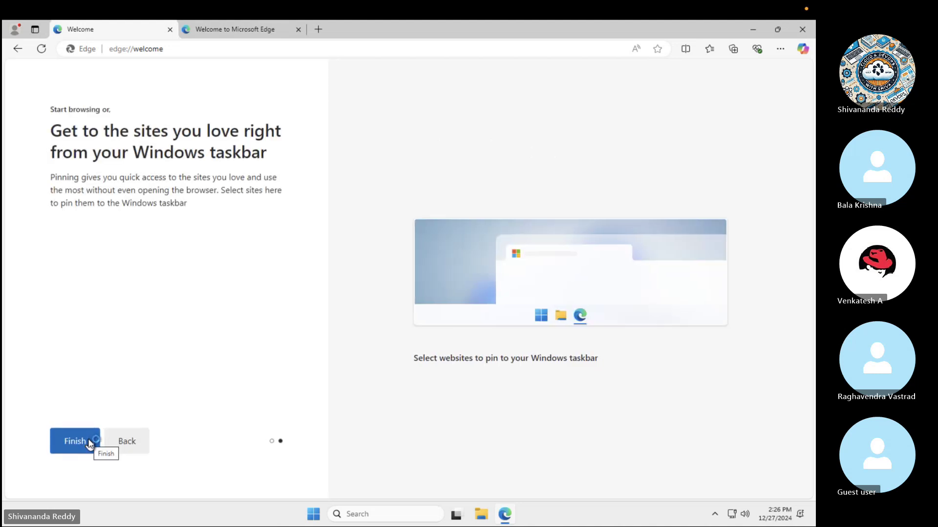
{"action": "left_click", "coordinate": [89, 442]}
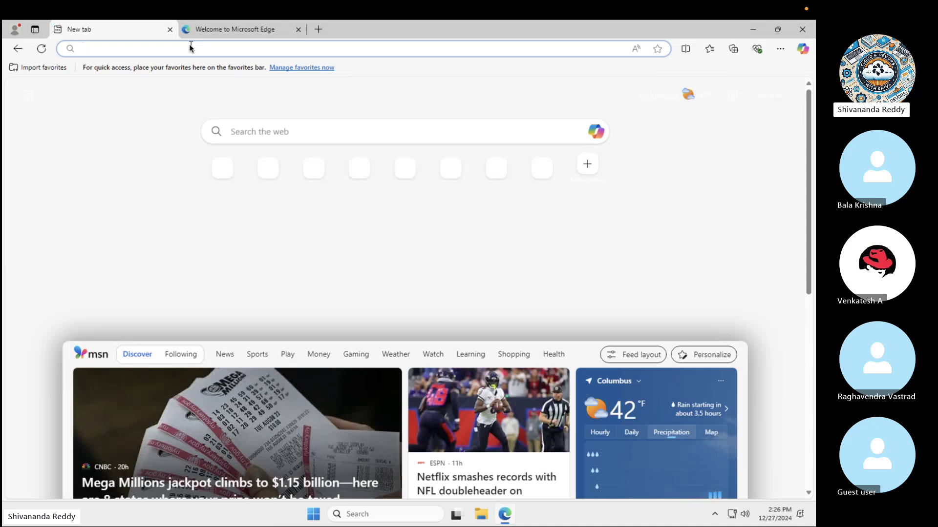
{"action": "type", "text": "goo"}
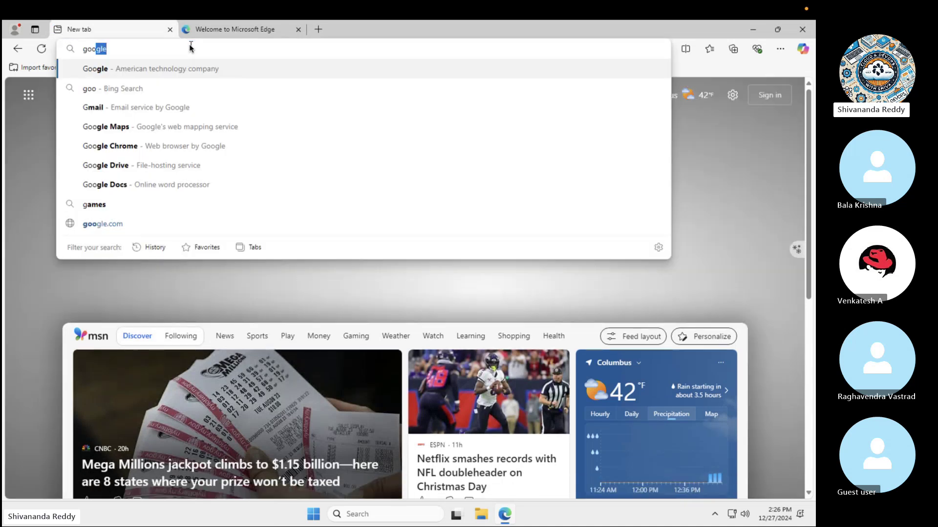
{"action": "type", "text": "gle"}
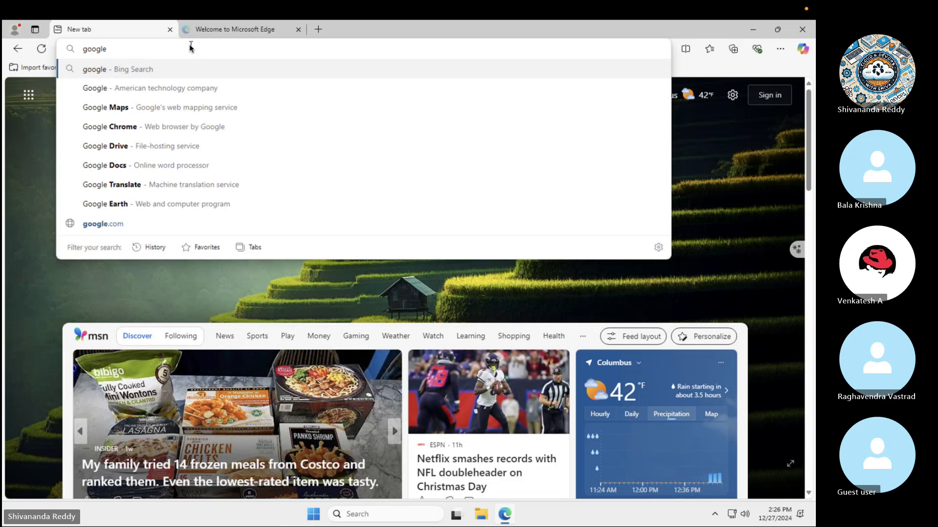
{"action": "type", "text": ".com"}
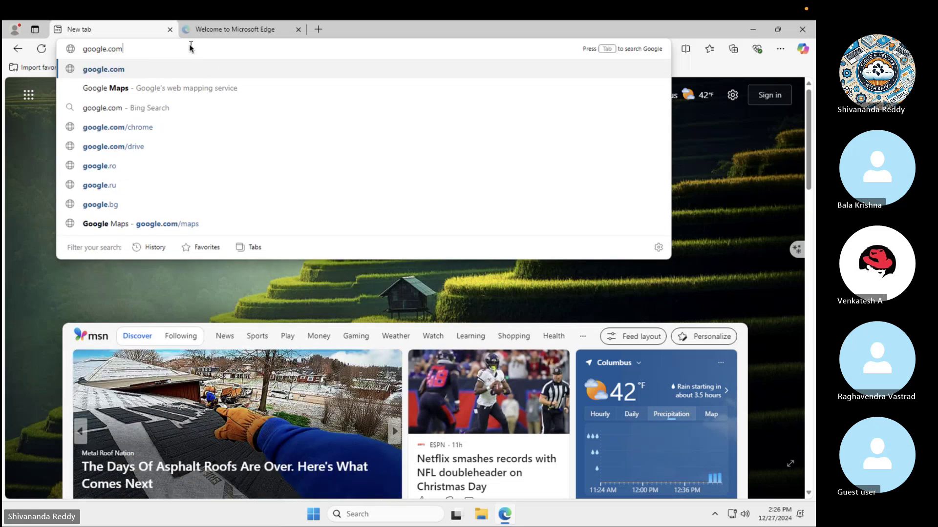
{"action": "key", "text": "Return"}
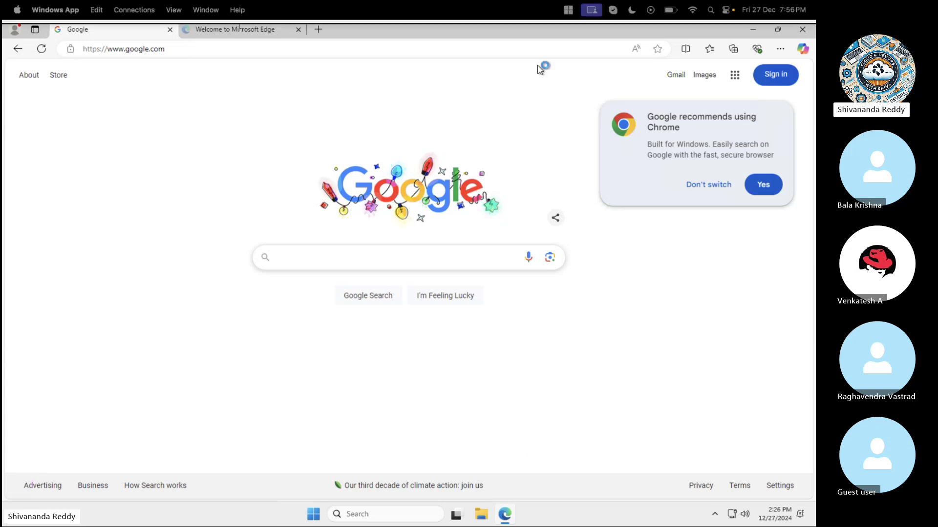
- Open the Google Chrome download page from Google's recommendation and close its tab
{"action": "left_click", "coordinate": [762, 193]}
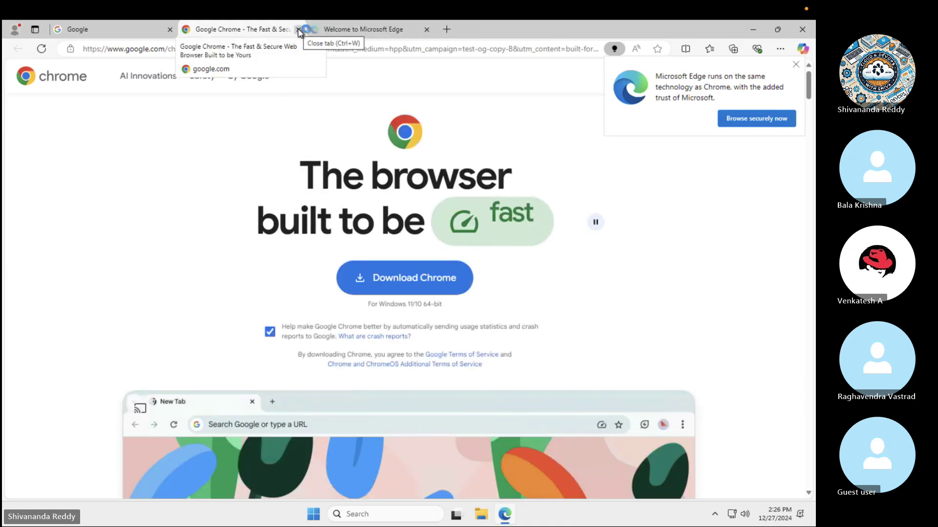
{"action": "left_click", "coordinate": [298, 29]}
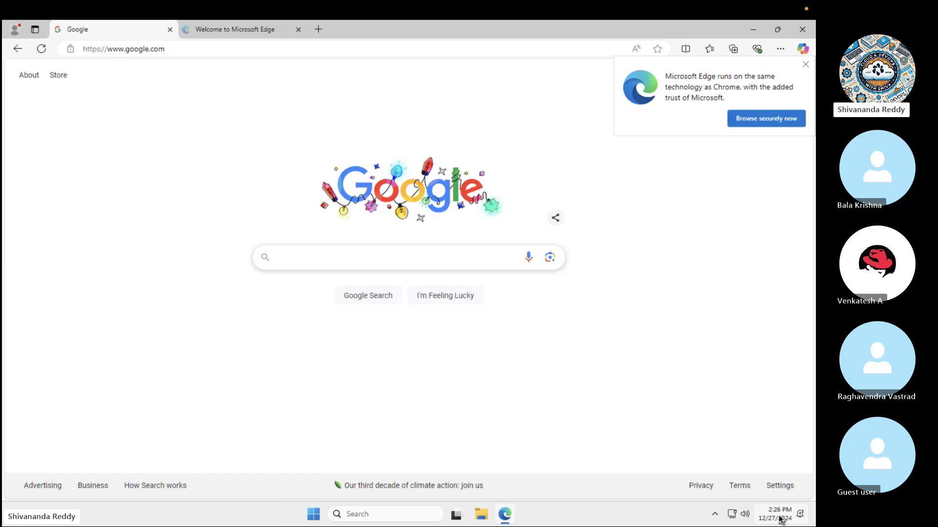
- Minimize the browser on the remote server and bring up the desktop's context options
{"action": "mouse_move", "coordinate": [780, 520]}
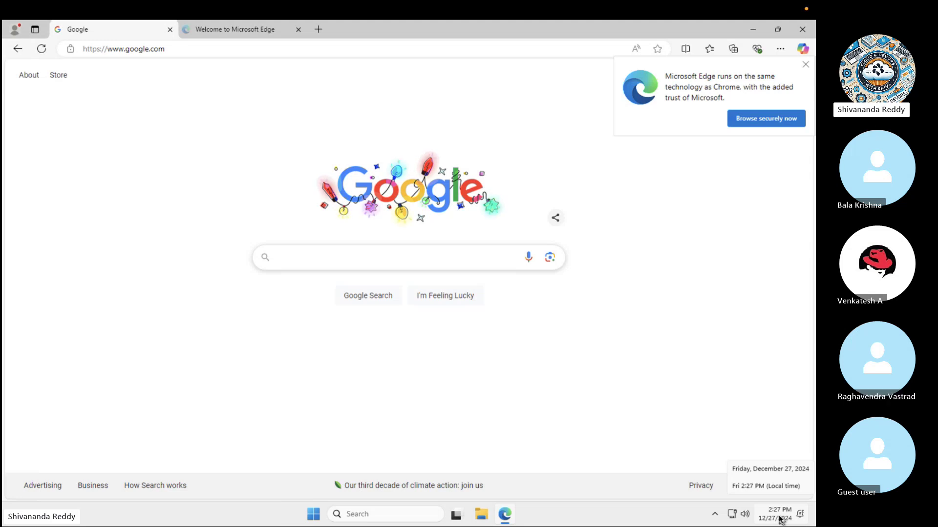
{"action": "left_click", "coordinate": [751, 31]}
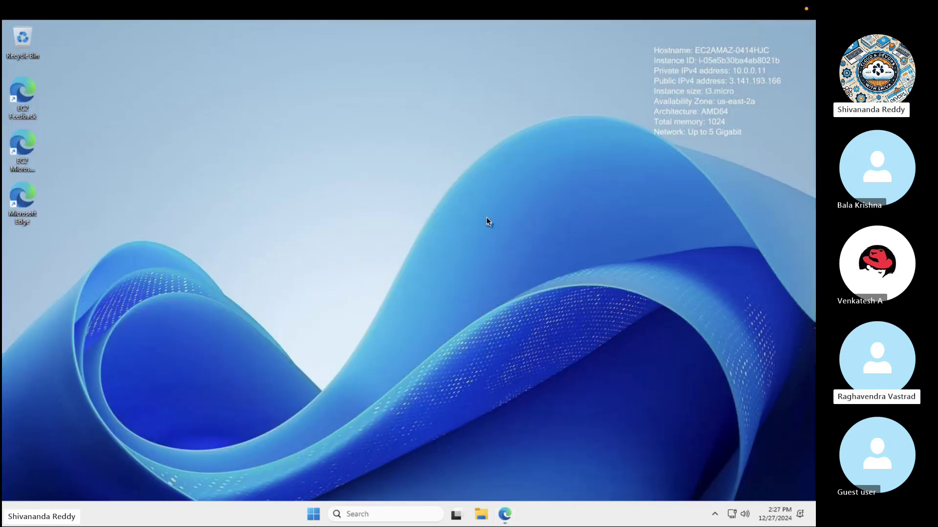
{"action": "right_click", "coordinate": [504, 234]}
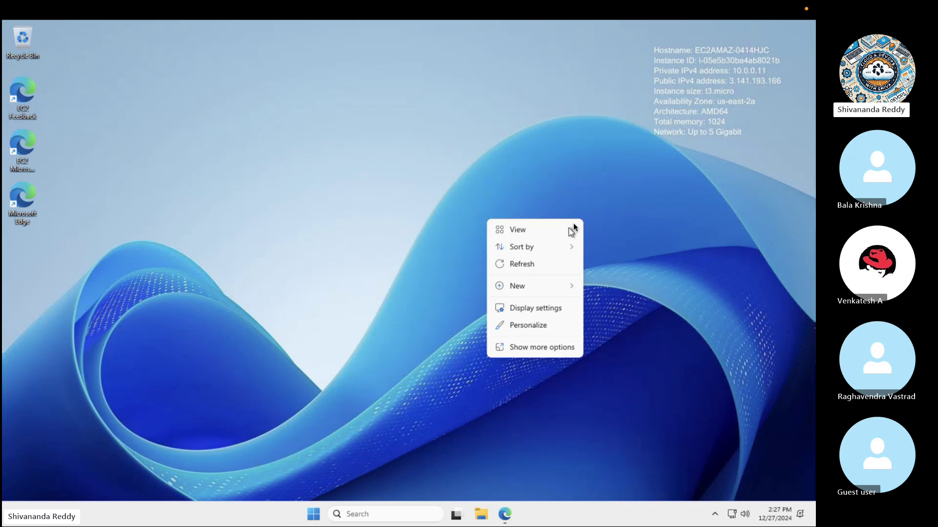
{"action": "left_click", "coordinate": [548, 262]}
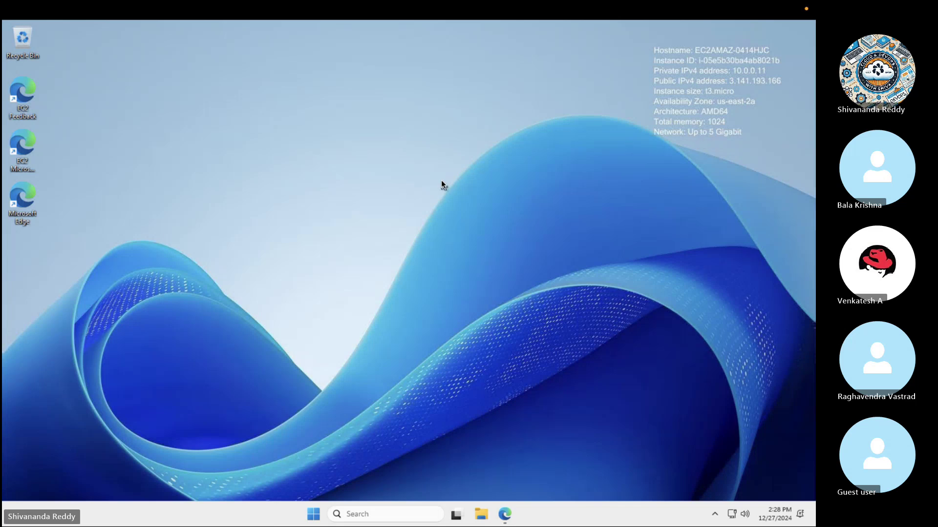
{"action": "right_click", "coordinate": [457, 205]}
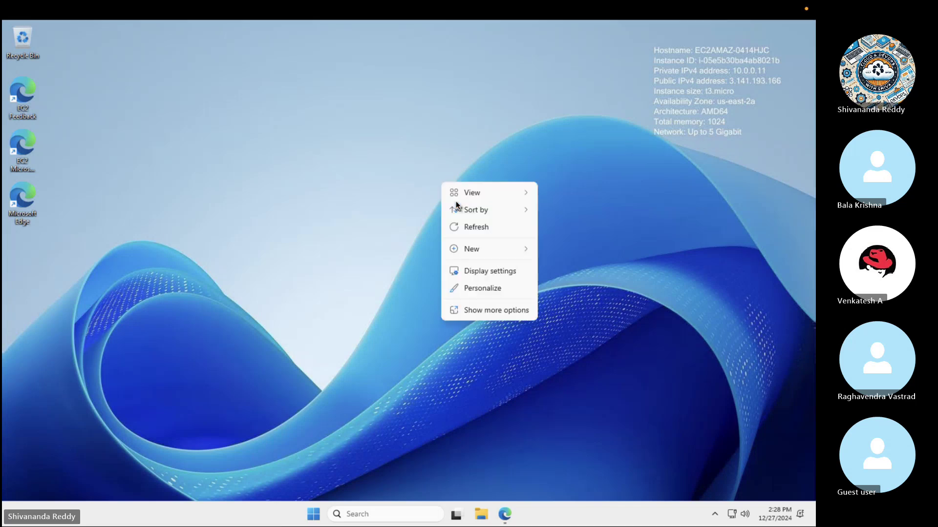
{"action": "left_click", "coordinate": [469, 227]}
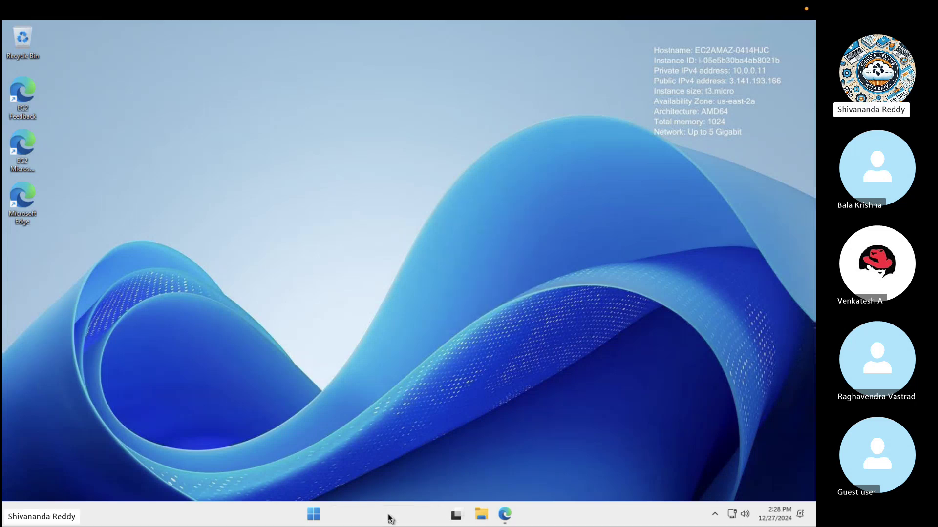
- Search for "server", open Server Manager, and permanently dismiss the Windows Admin Center and Azure Arc notice
{"action": "left_click", "coordinate": [390, 518]}
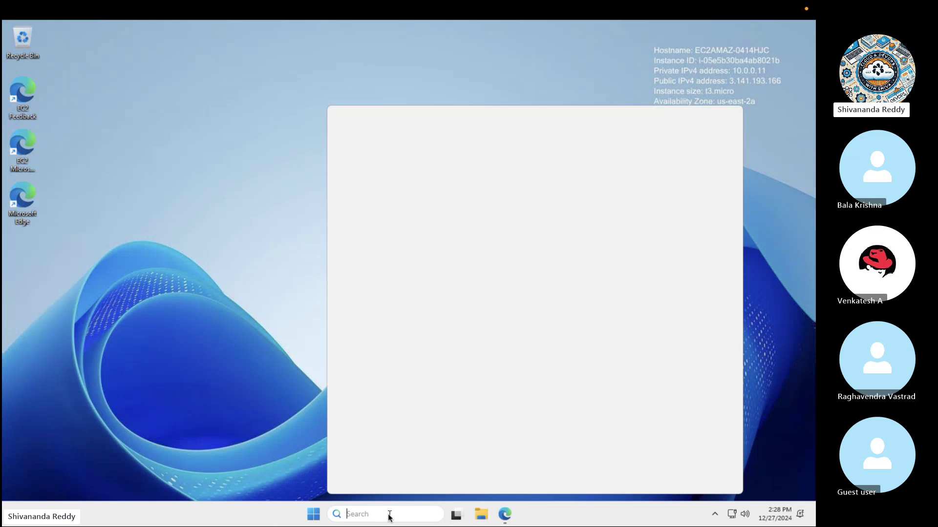
{"action": "type", "text": "server"}
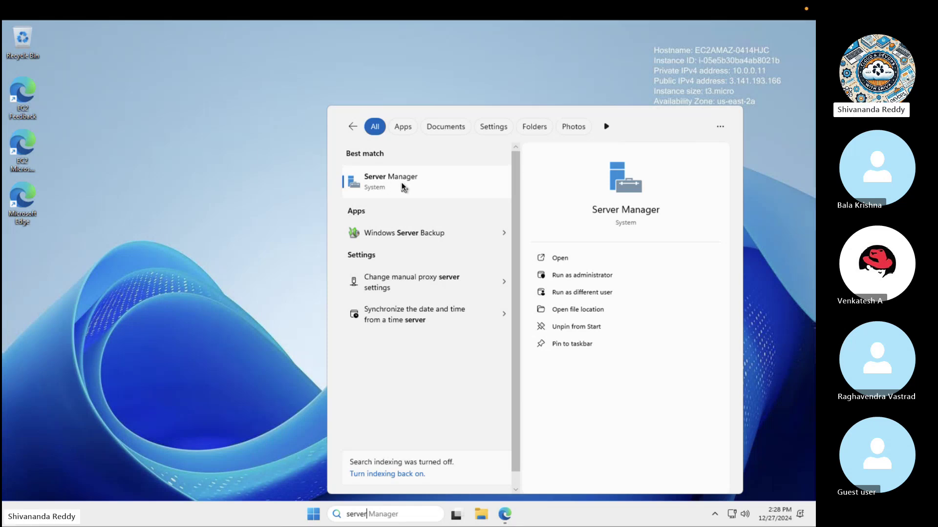
{"action": "left_click", "coordinate": [403, 187]}
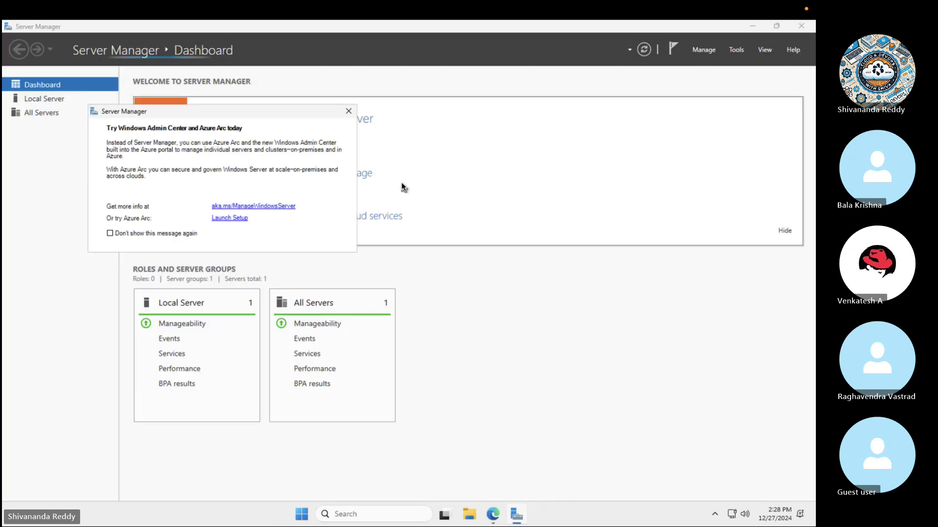
{"action": "left_click", "coordinate": [140, 235]}
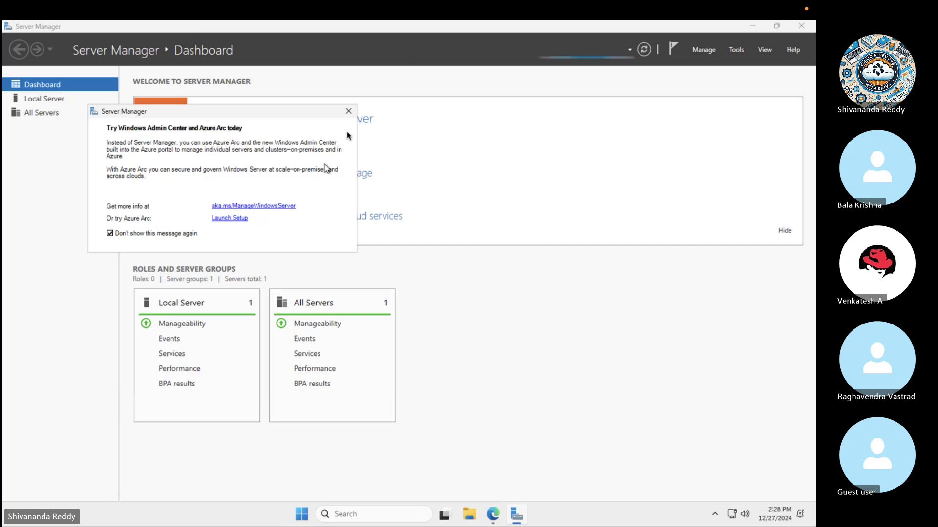
{"action": "left_click", "coordinate": [349, 112]}
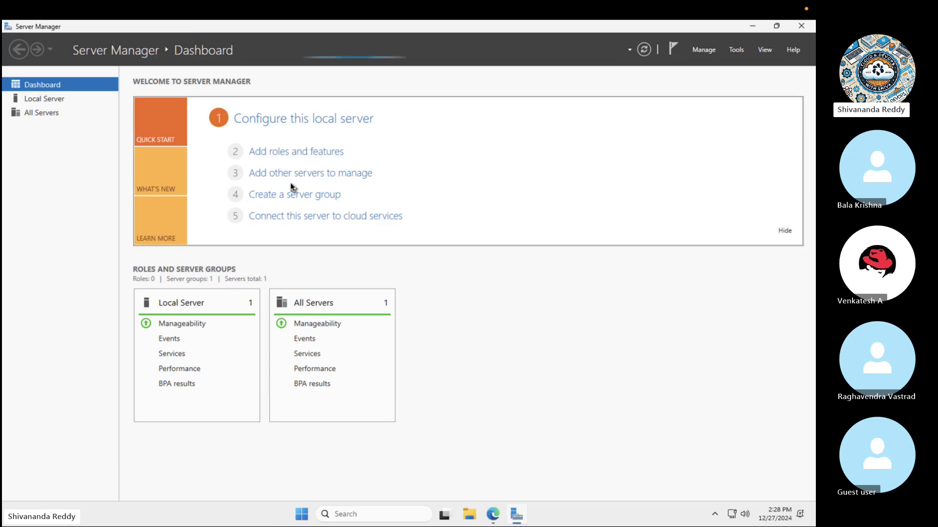
- Set the local server's time zone to (UTC+05:30) Chennai, Kolkata, Mumbai, New Delhi and refresh the server properties
{"action": "left_click", "coordinate": [49, 99]}
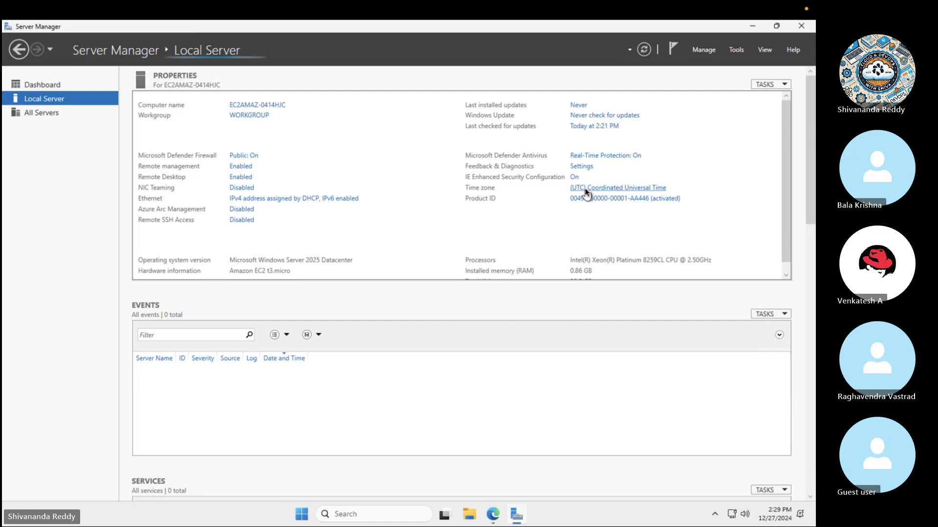
{"action": "left_click", "coordinate": [586, 191]}
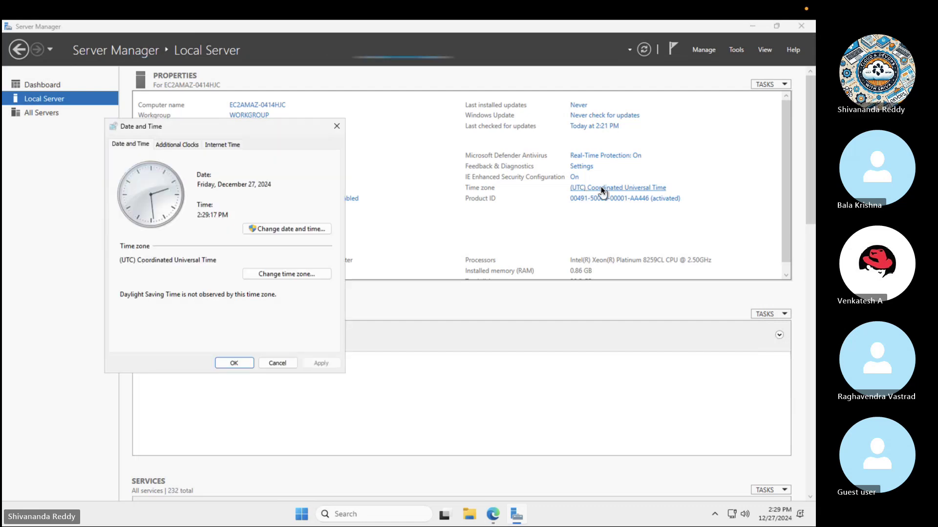
{"action": "left_click", "coordinate": [263, 275]}
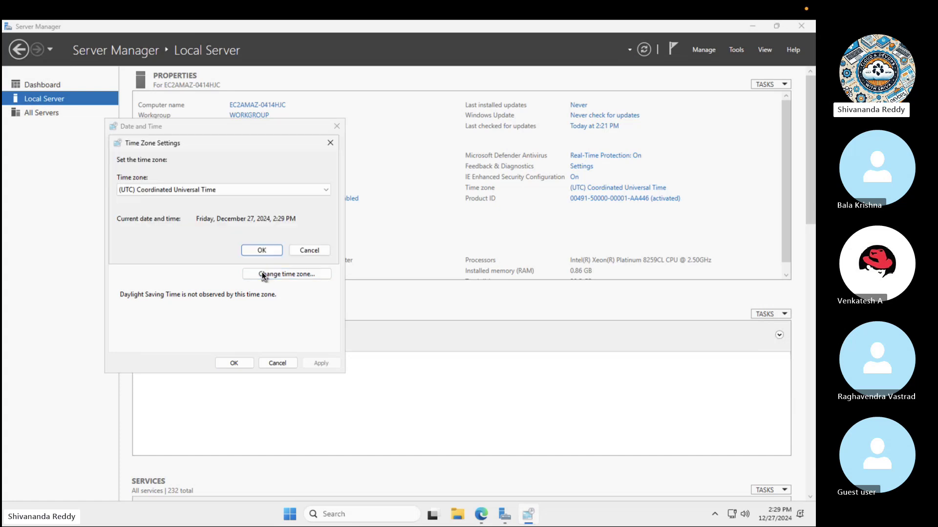
{"action": "left_click", "coordinate": [217, 191]}
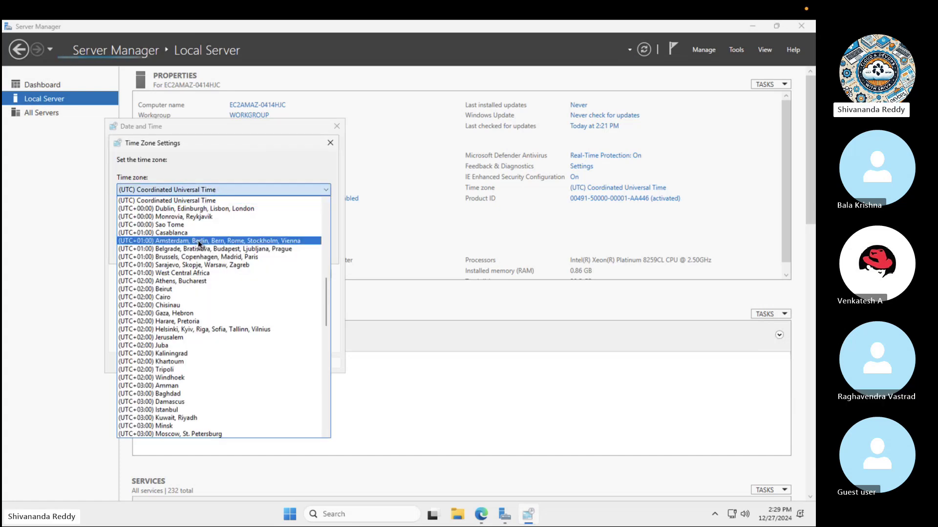
{"action": "scroll", "coordinate": [198, 241], "scroll_direction": "down", "scroll_amount": 5}
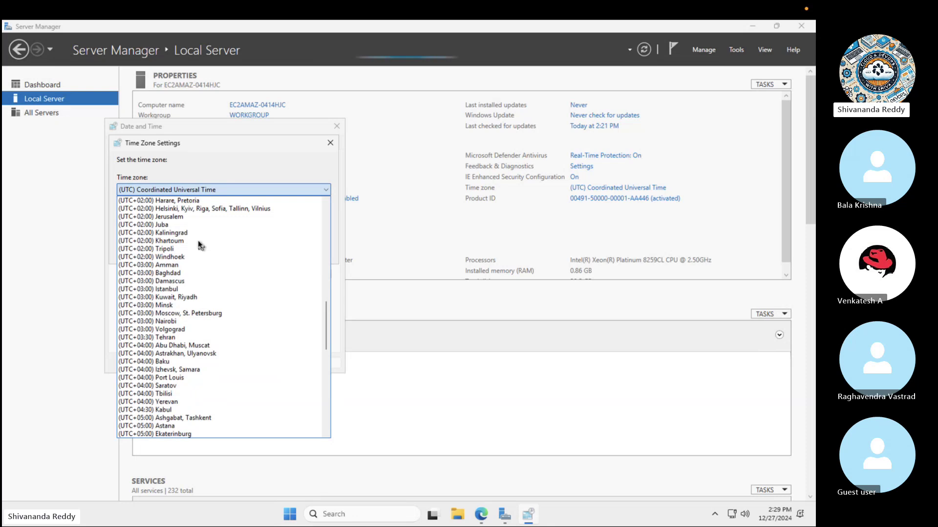
{"action": "scroll", "coordinate": [198, 241], "scroll_direction": "down", "scroll_amount": 9}
{"action": "scroll", "coordinate": [199, 244], "scroll_direction": "up", "scroll_amount": 4}
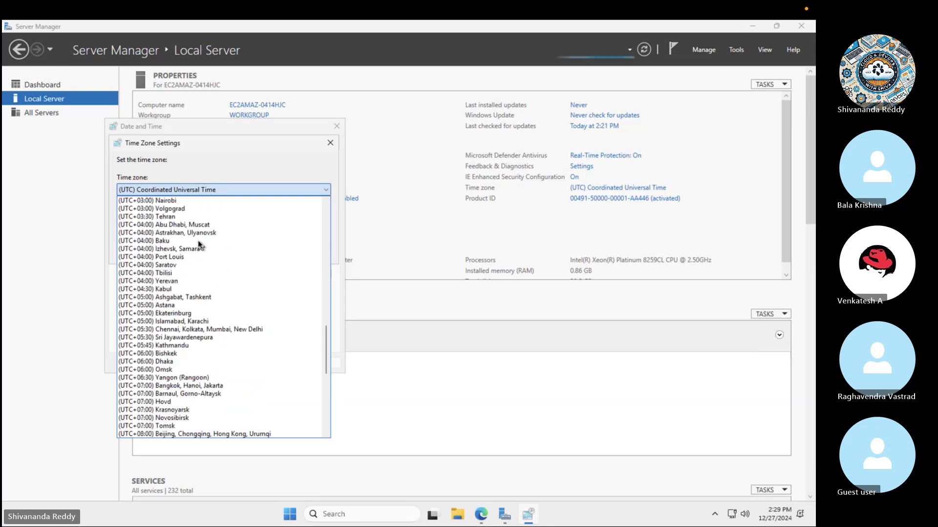
{"action": "left_click", "coordinate": [159, 330]}
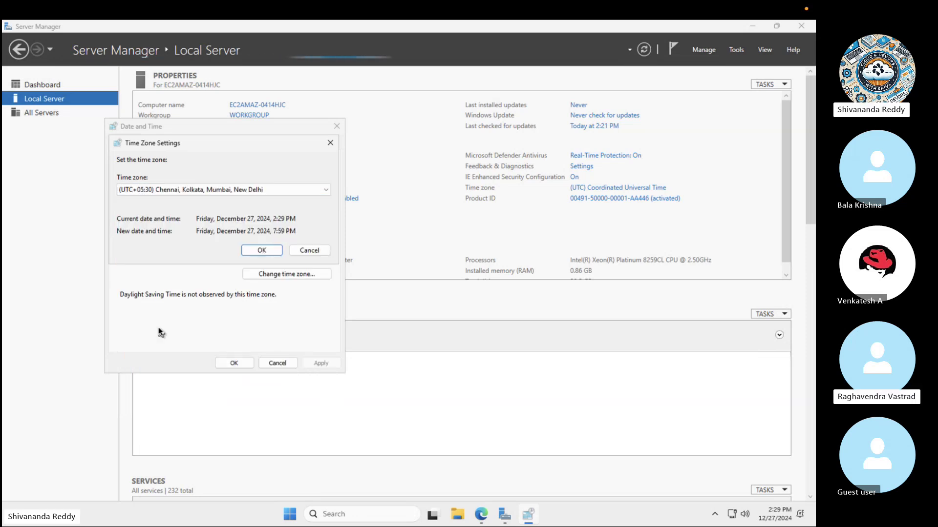
{"action": "left_click", "coordinate": [262, 251]}
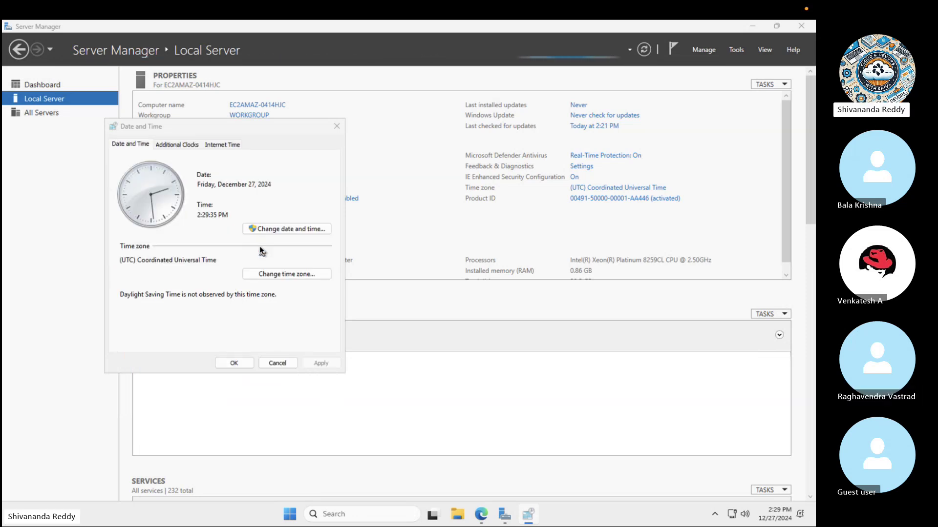
{"action": "left_click", "coordinate": [235, 364]}
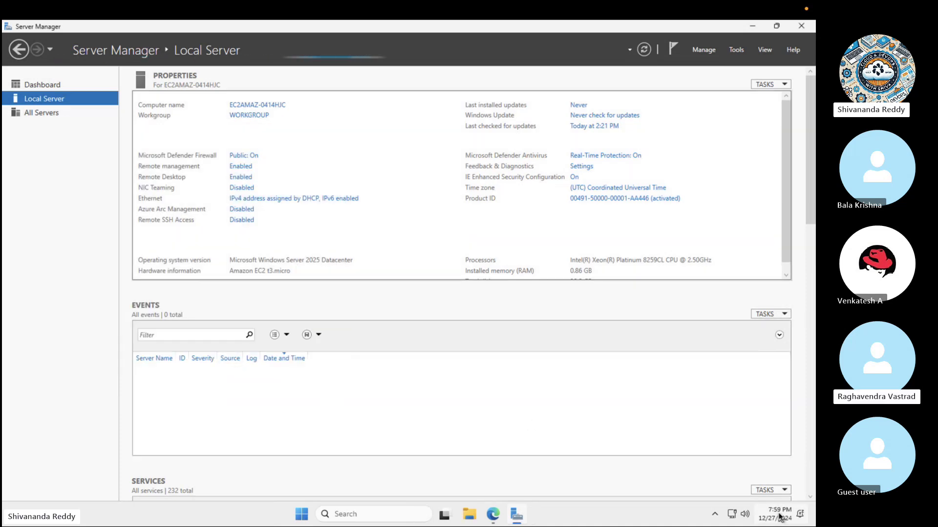
{"action": "mouse_move", "coordinate": [780, 517]}
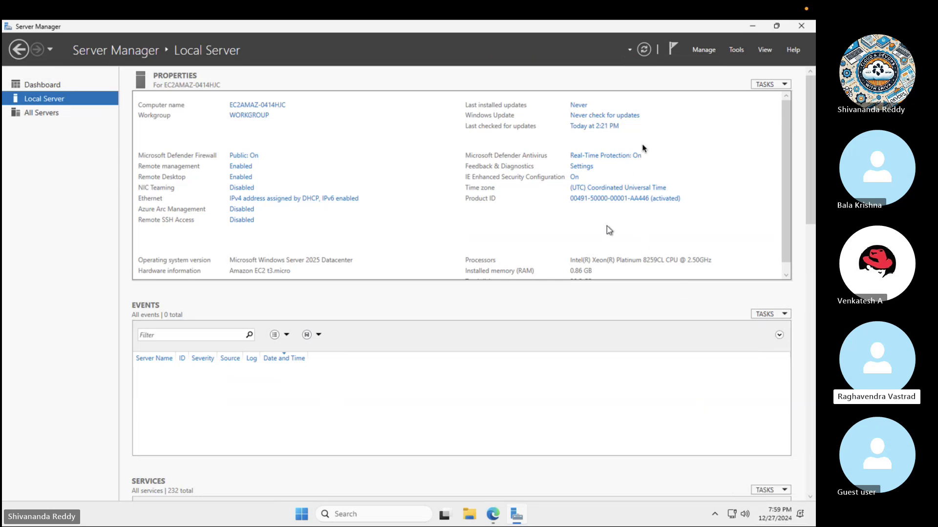
{"action": "left_click", "coordinate": [642, 52]}
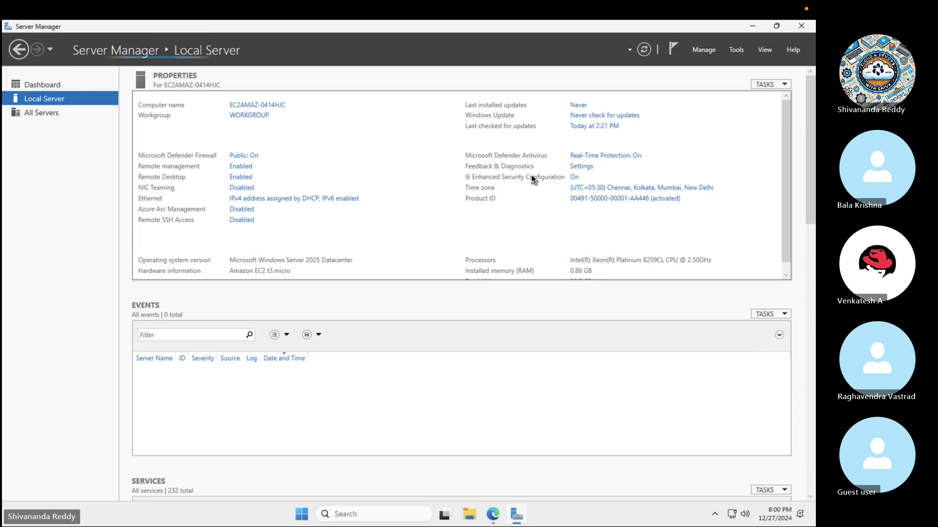
- Turn off IE Enhanced Security Configuration for both Administrators and Users on the local server
{"action": "left_click", "coordinate": [574, 177]}
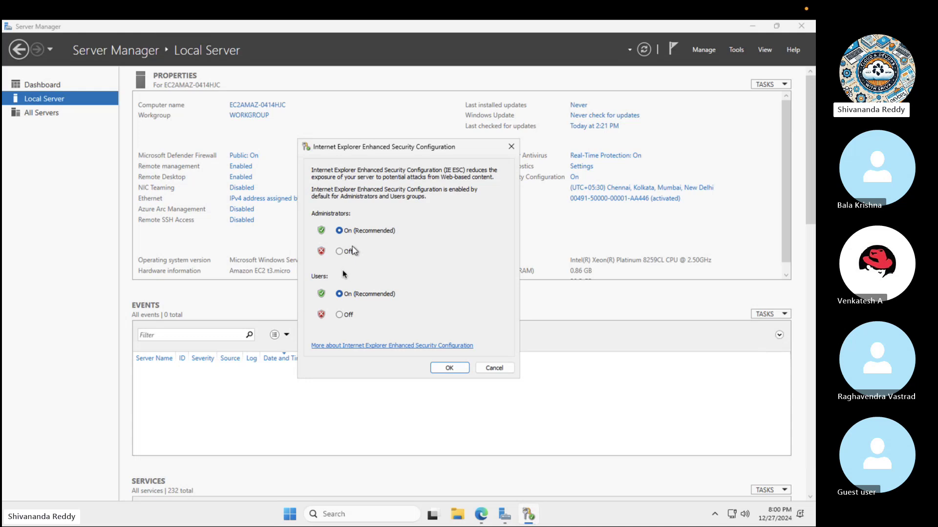
{"action": "left_click", "coordinate": [351, 251]}
{"action": "left_click", "coordinate": [340, 315]}
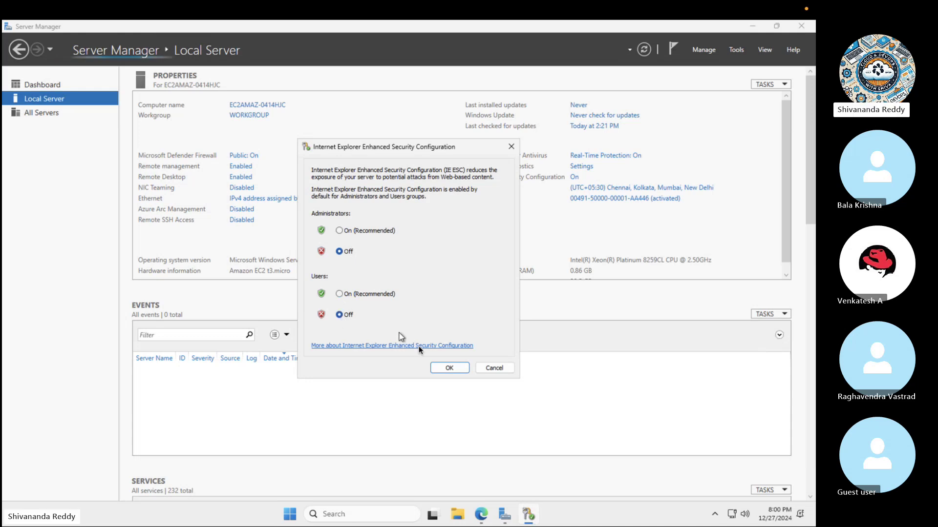
{"action": "left_click", "coordinate": [439, 366]}
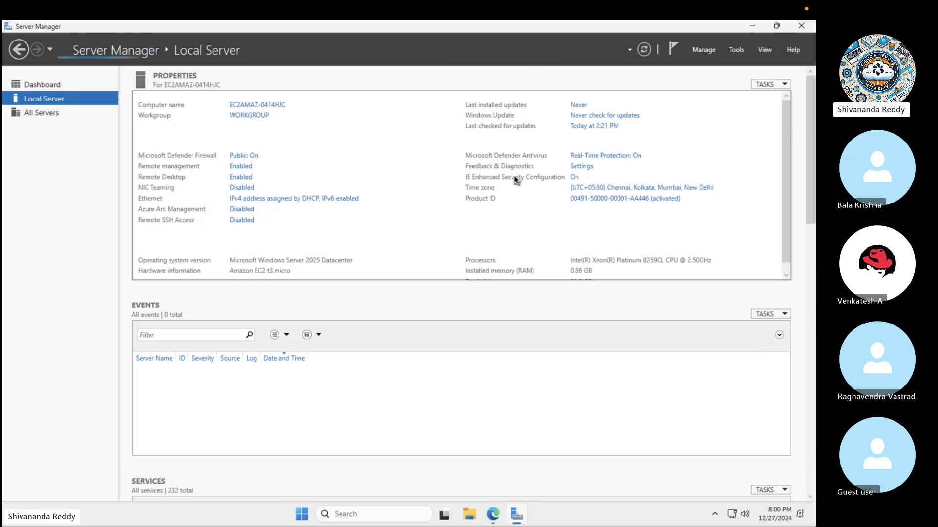
- Check for Windows updates, turn on getting the latest updates as soon as they're available, and minimize the Settings window
{"action": "left_click", "coordinate": [579, 106]}
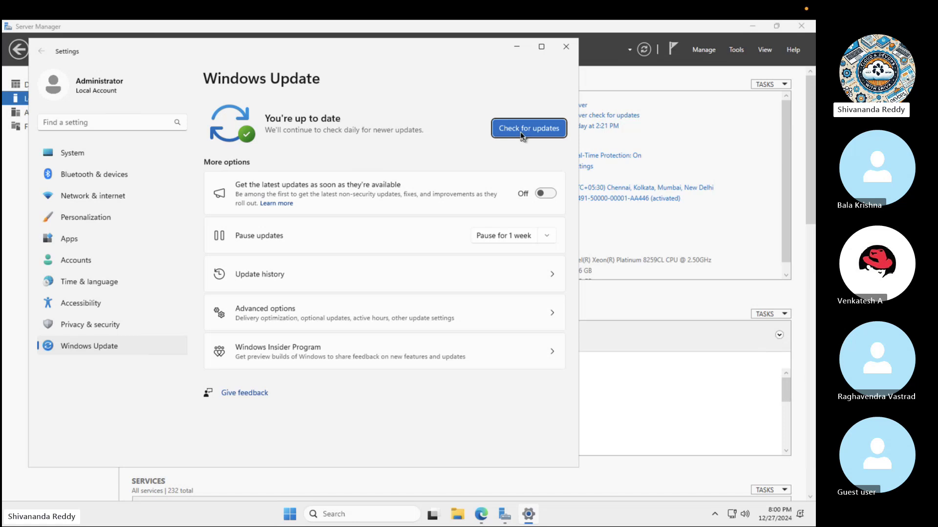
{"action": "left_click", "coordinate": [521, 131]}
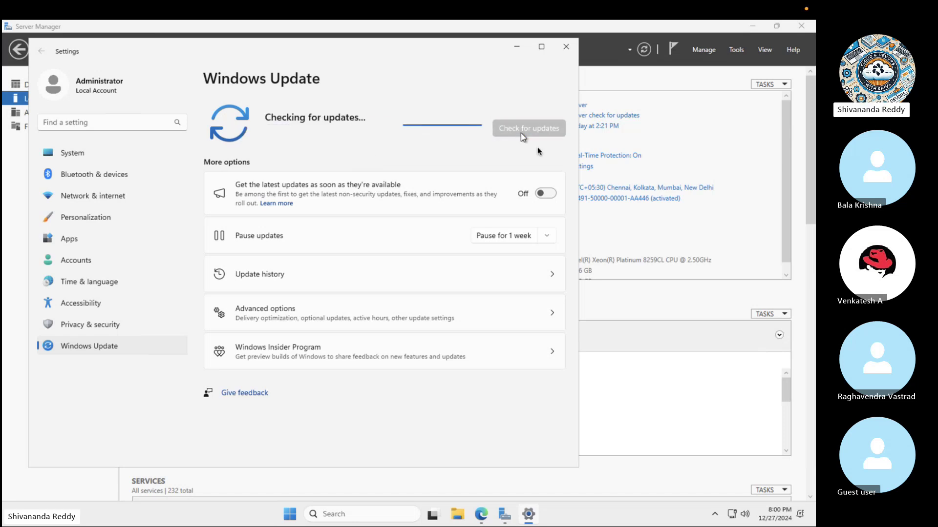
{"action": "left_click", "coordinate": [544, 194]}
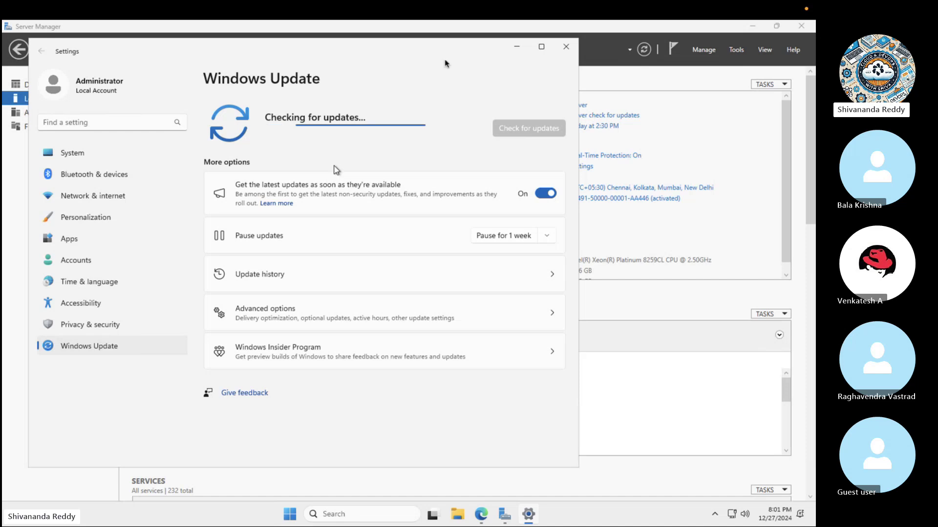
{"action": "left_click", "coordinate": [520, 47]}
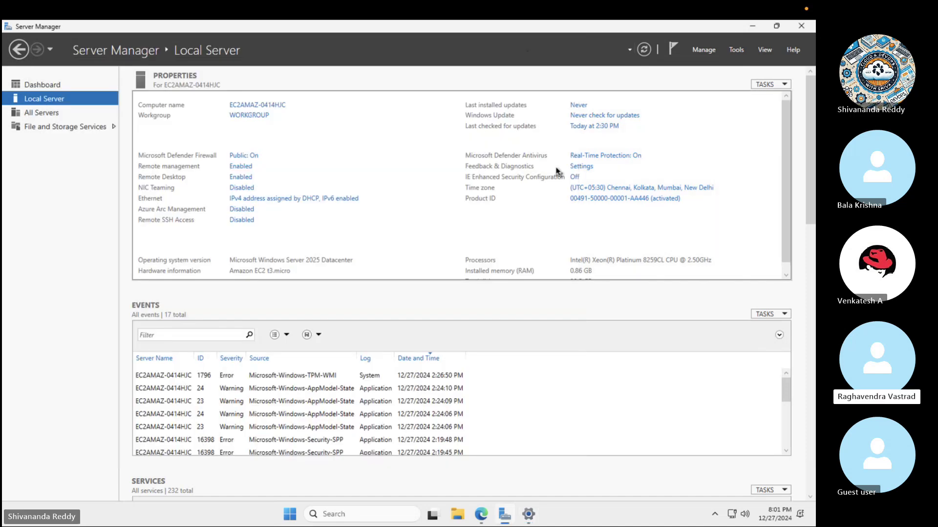
{"action": "left_click", "coordinate": [357, 520]}
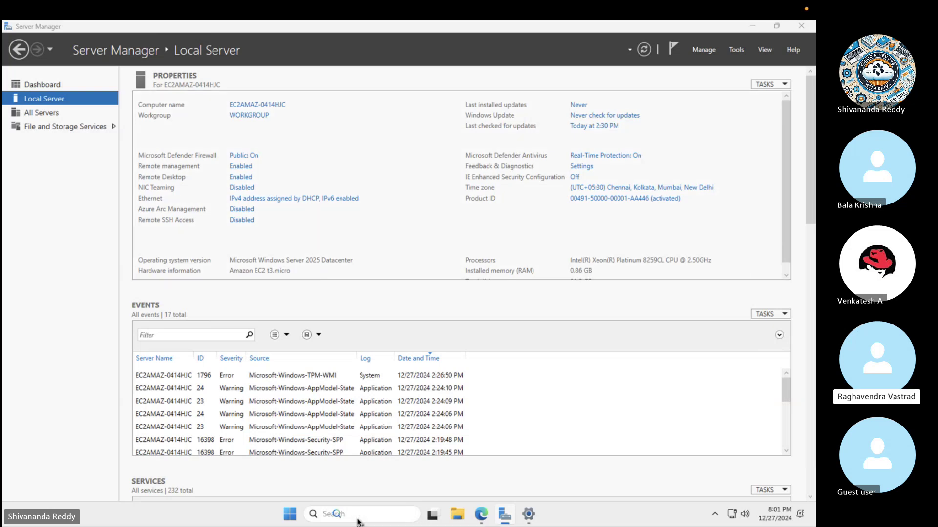
{"action": "type", "text": "po"}
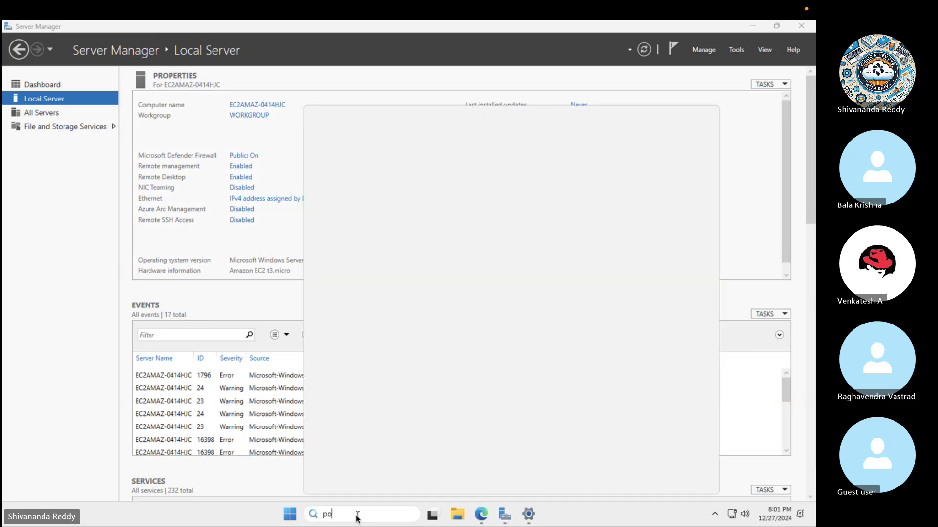
{"action": "type", "text": "wer"}
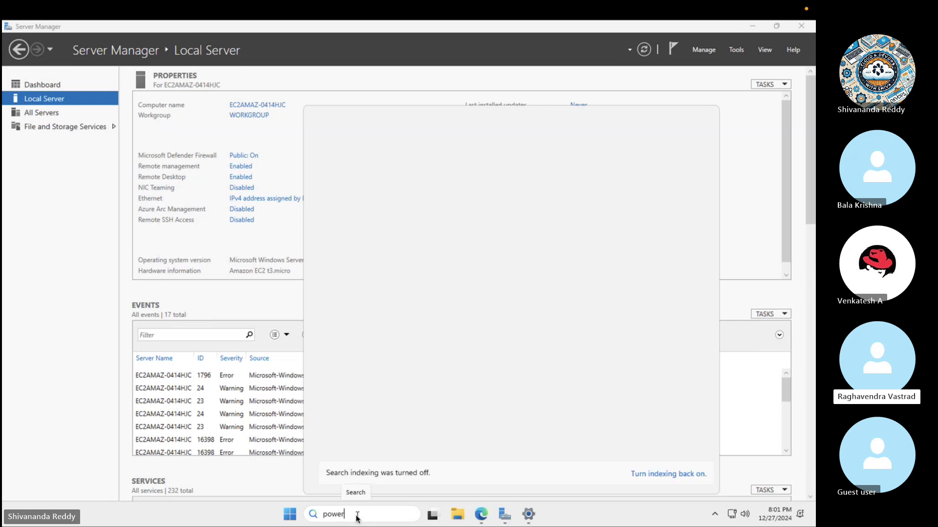
{"action": "type", "text": "she"}
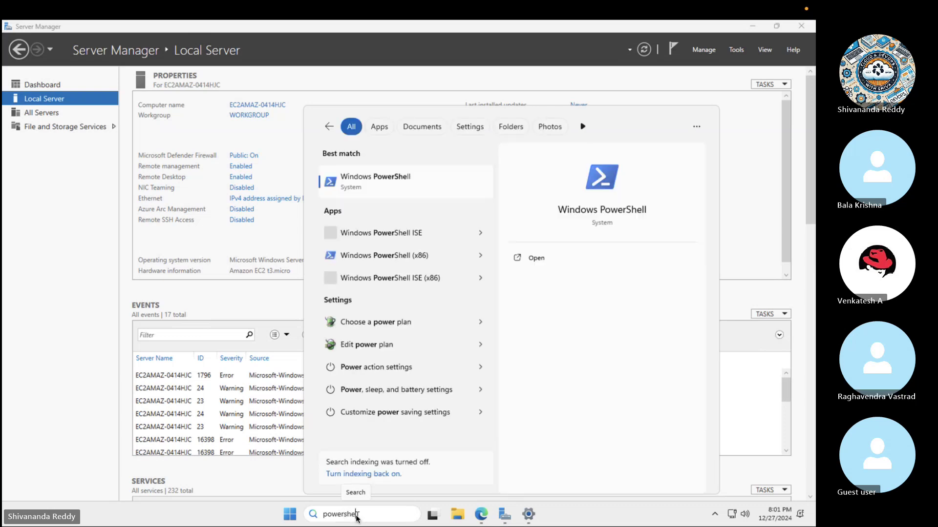
{"action": "type", "text": "l"}
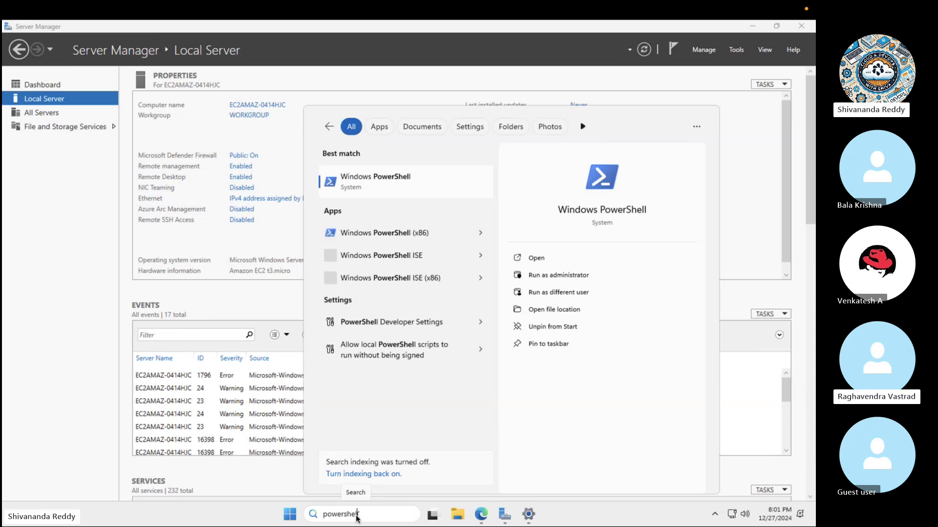
{"action": "key", "text": "BackSpace"}
{"action": "key", "text": "BackSpace"}
{"action": "key", "text": "BackSpace"}
{"action": "key", "text": "BackSpace"}
{"action": "key", "text": "BackSpace"}
{"action": "key", "text": "BackSpace"}
{"action": "key", "text": "BackSpace"}
{"action": "key", "text": "BackSpace"}
{"action": "key", "text": "BackSpace"}
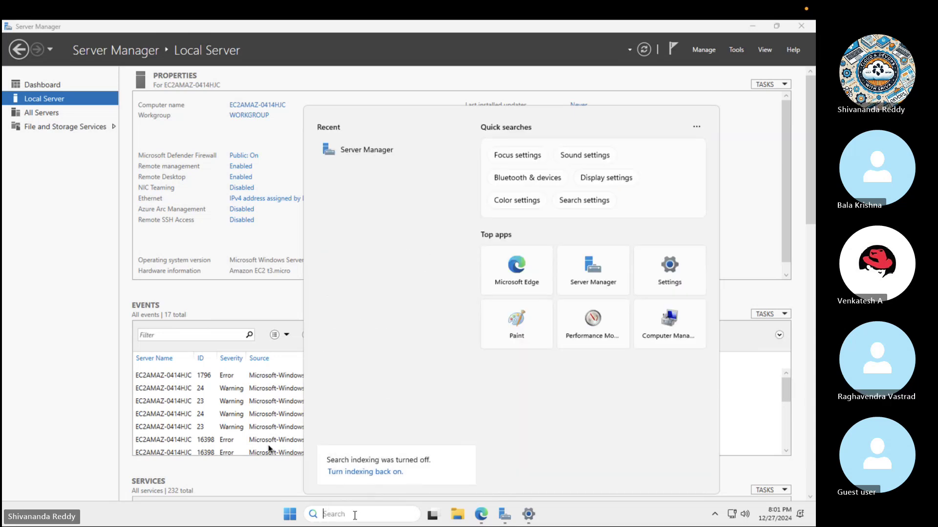
{"action": "left_click", "coordinate": [276, 431]}
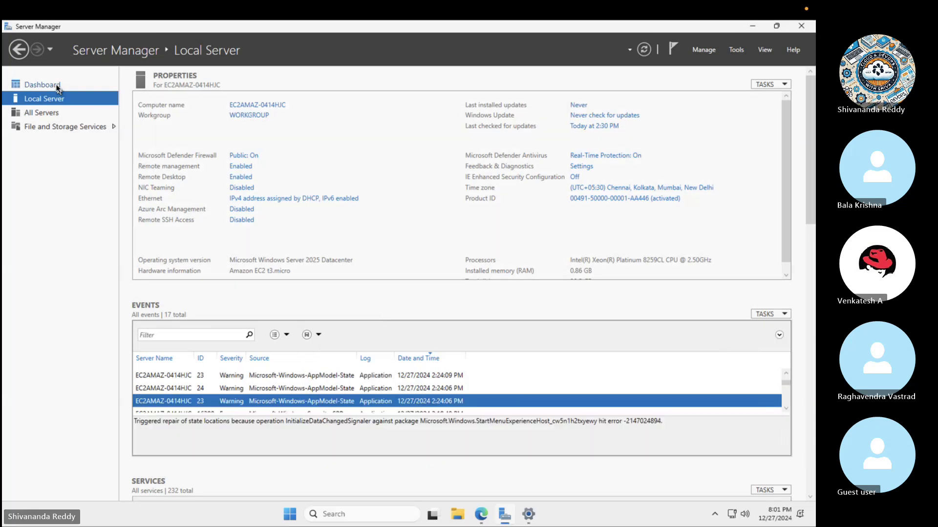
- From the dashboard, start adding roles and features with a role-based or feature-based installation on the pool server running Windows Server 2025 Datacenter
{"action": "left_click", "coordinate": [58, 87]}
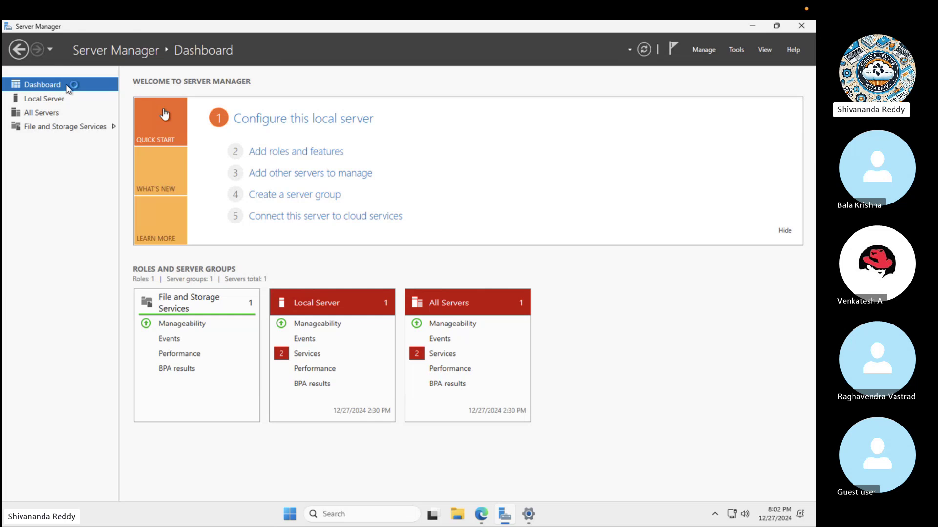
{"action": "left_click", "coordinate": [57, 84]}
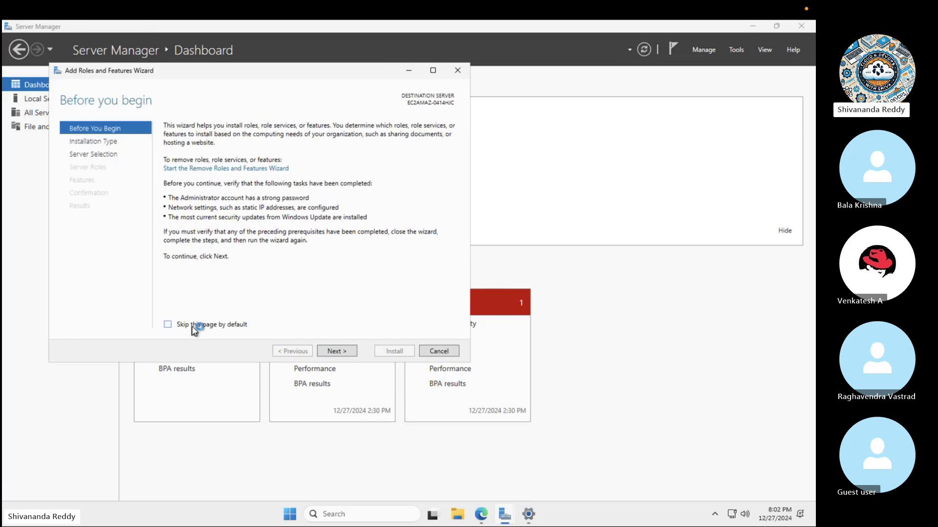
{"action": "left_click", "coordinate": [335, 352]}
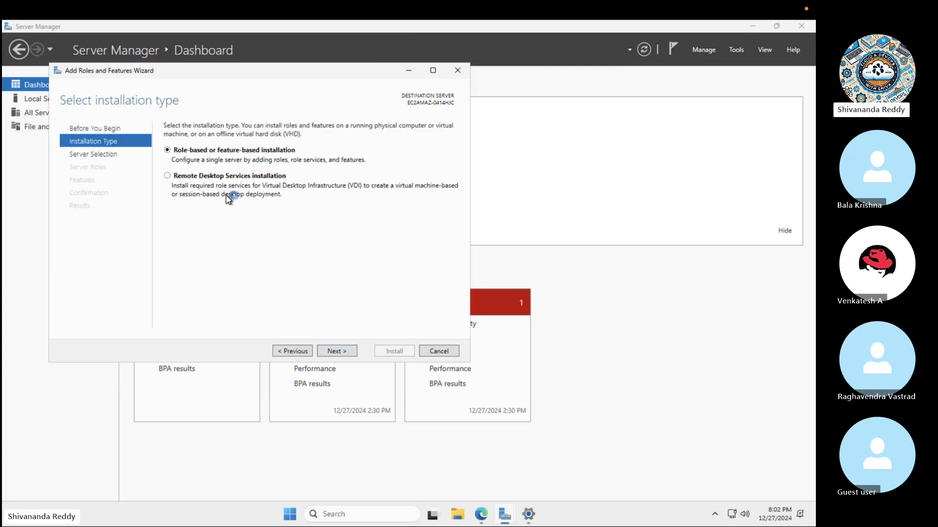
{"action": "left_click", "coordinate": [337, 351]}
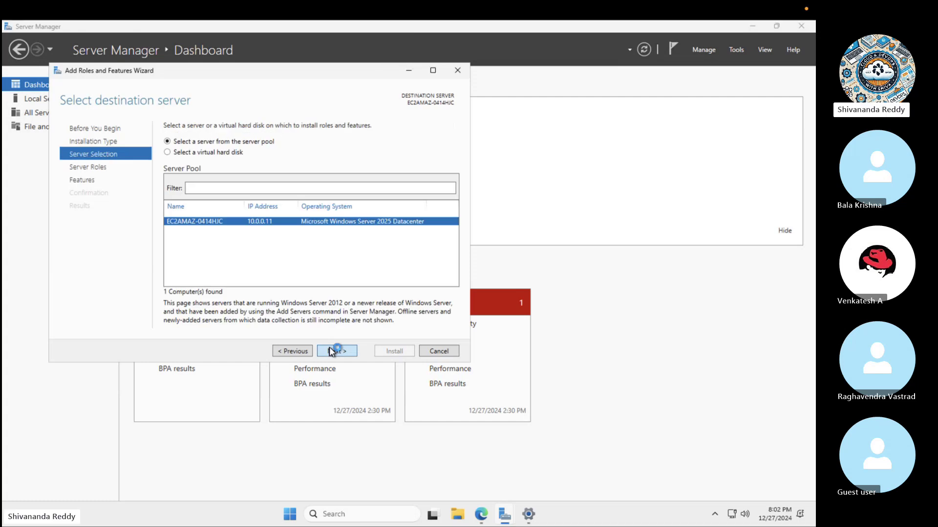
{"action": "left_click", "coordinate": [335, 352]}
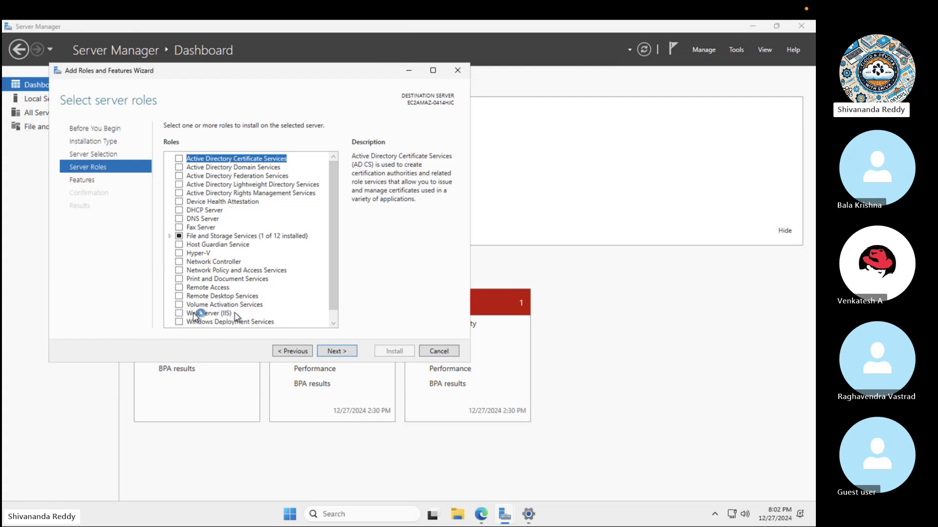
- Select the Web Server (IIS) role with its management tools, keep the default features and role services, and start the installation
{"action": "left_click", "coordinate": [181, 314]}
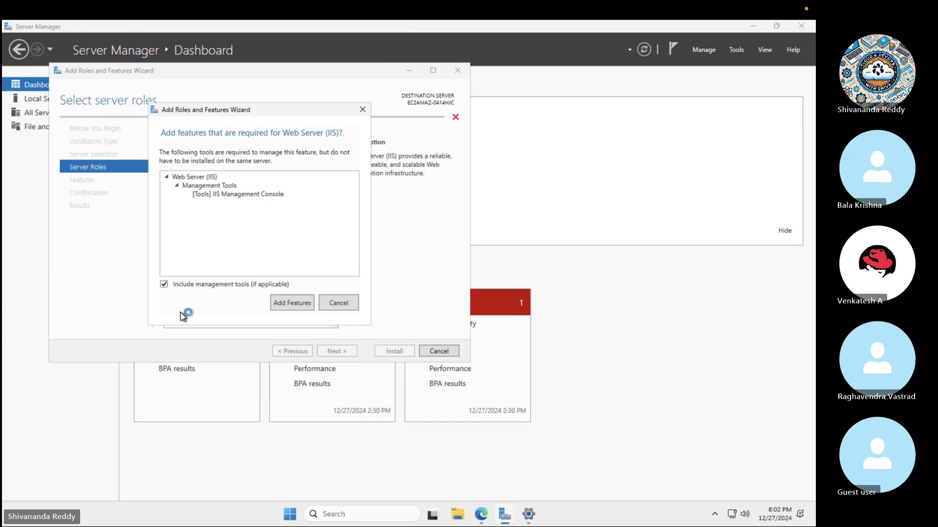
{"action": "left_click", "coordinate": [288, 305]}
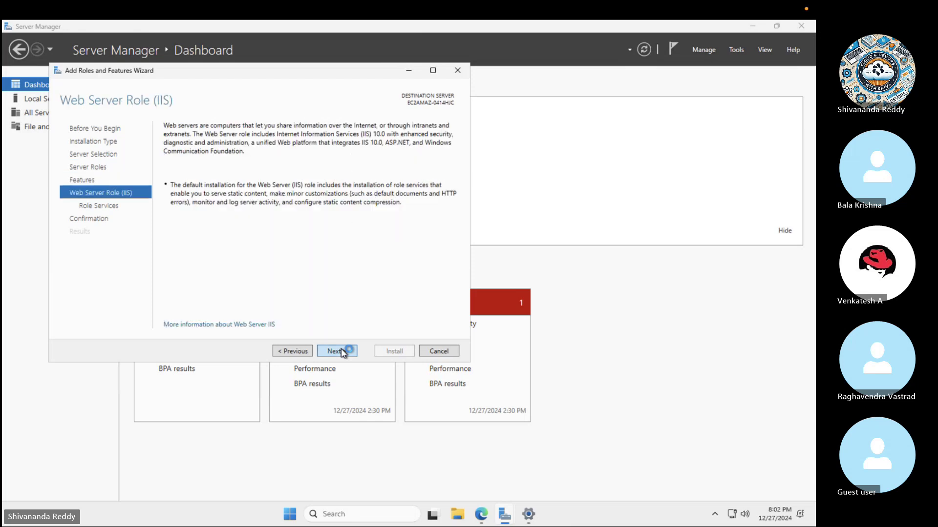
{"action": "left_click", "coordinate": [336, 351]}
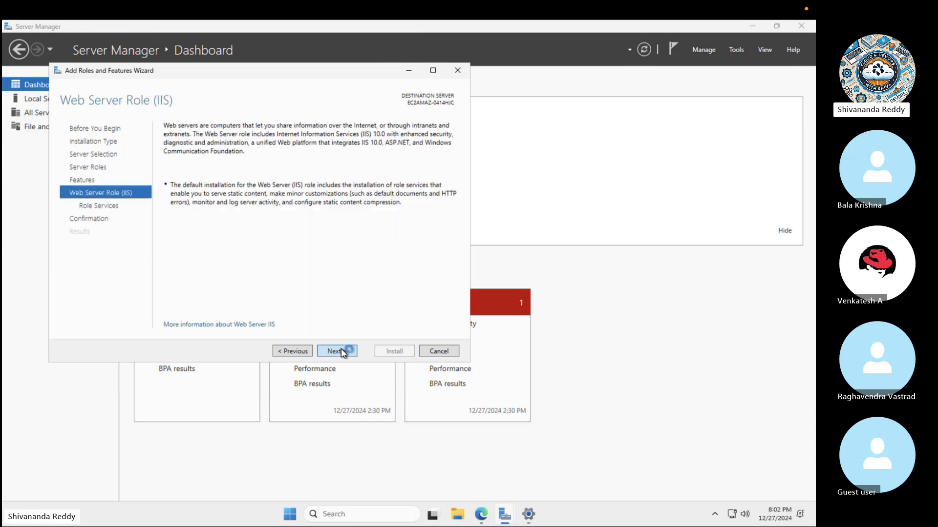
{"action": "left_click", "coordinate": [336, 351]}
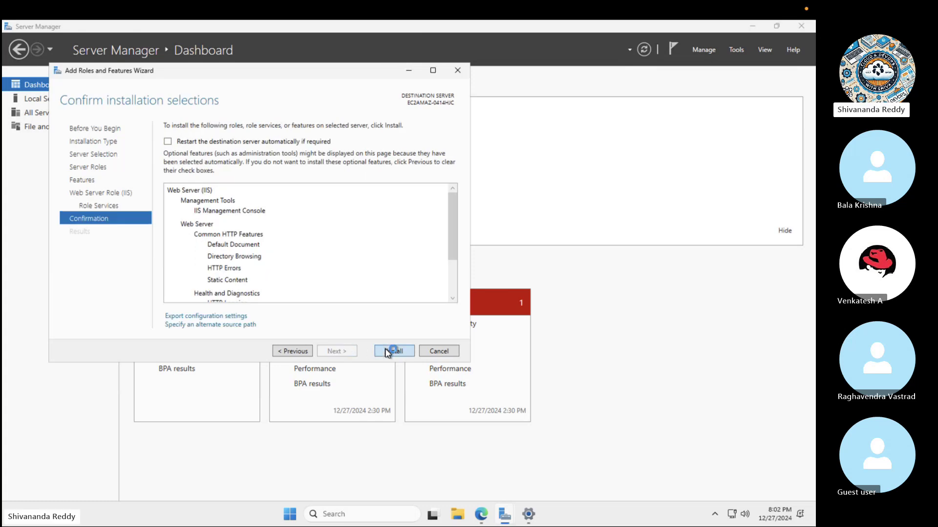
{"action": "left_click", "coordinate": [388, 352]}
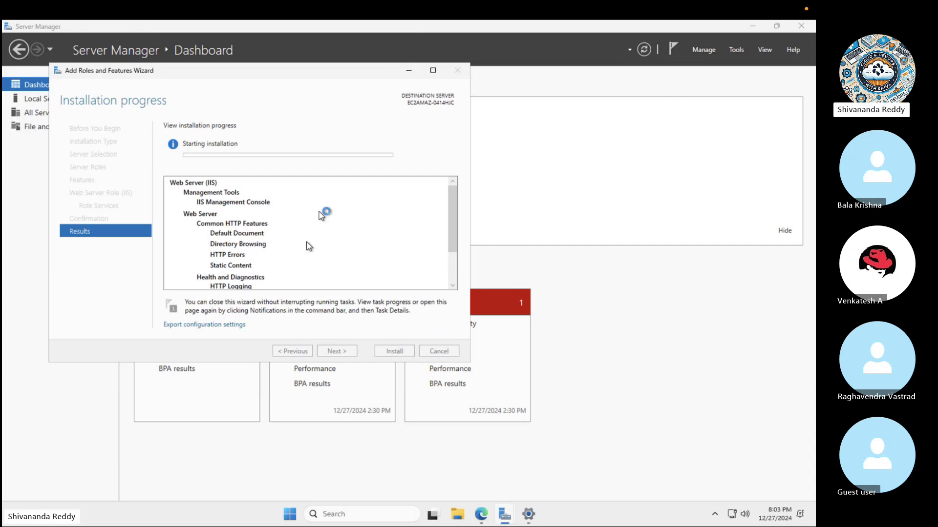
- Minimize the Windows App device list, switch to Chrome, and open free-css.com/free-css-templates in a new browser tab
{"action": "key", "text": "ctrl+Left"}
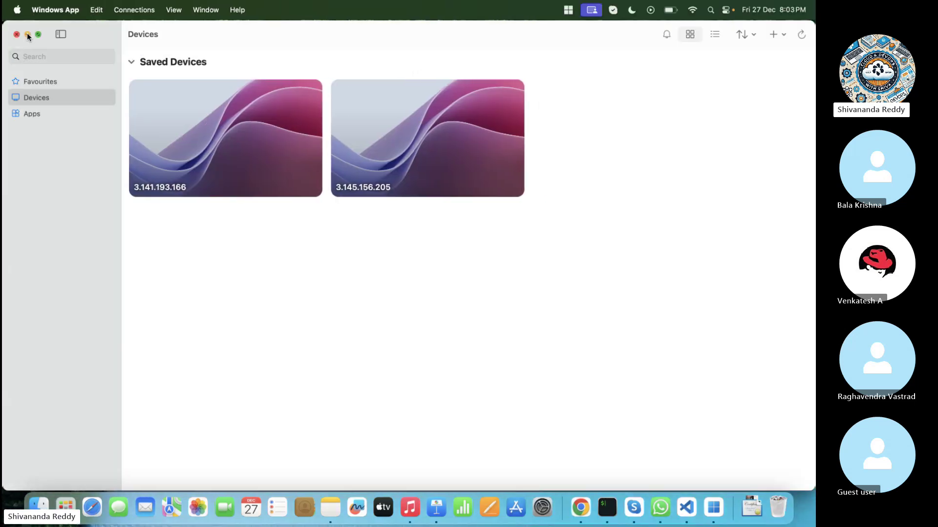
{"action": "left_click", "coordinate": [28, 34]}
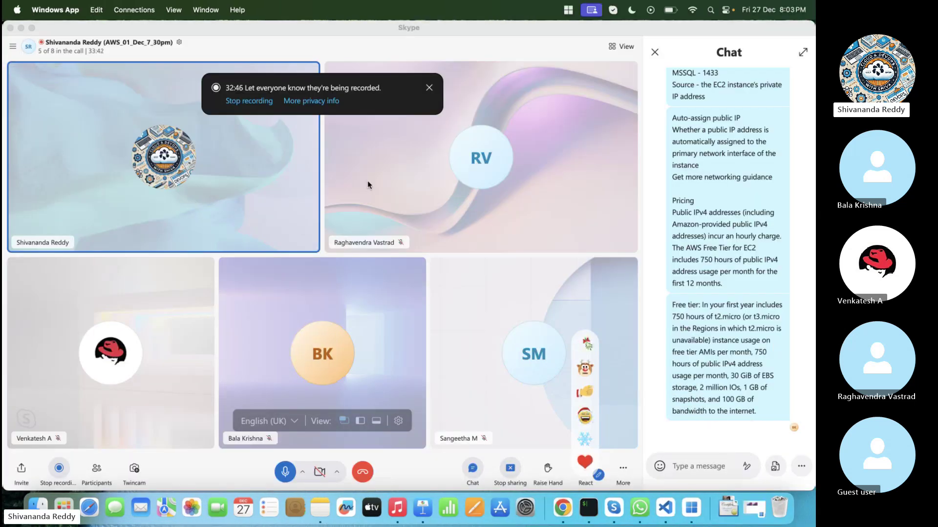
{"action": "key", "text": "ctrl+Right"}
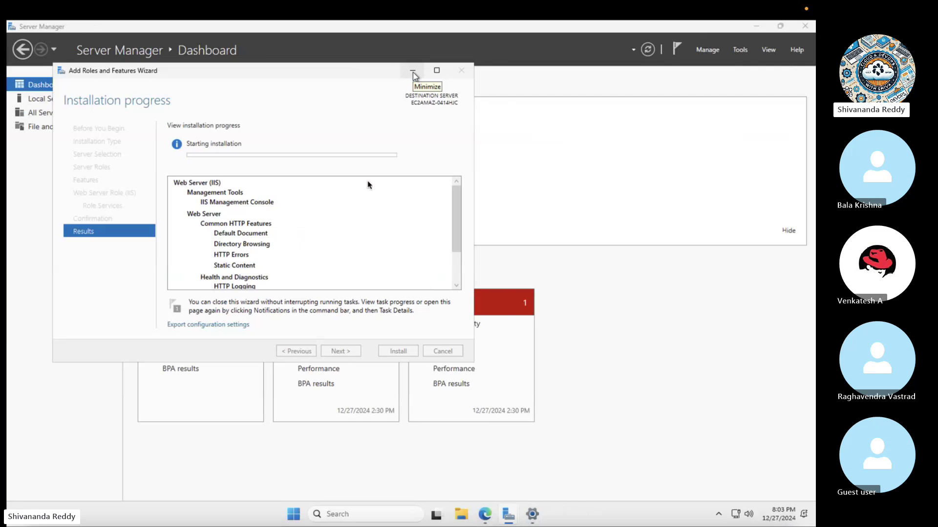
{"action": "key", "text": "ctrl+Right"}
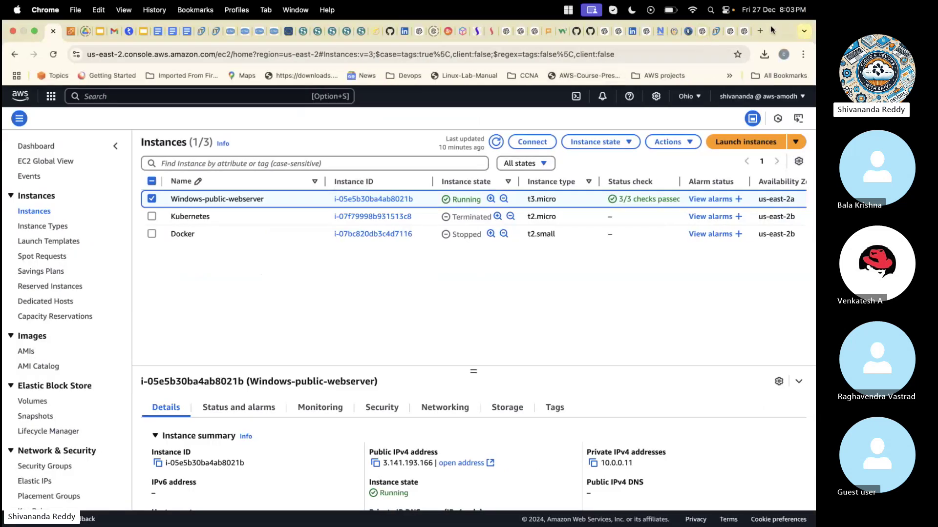
{"action": "left_click", "coordinate": [763, 32]}
{"action": "type", "text": "fr"}
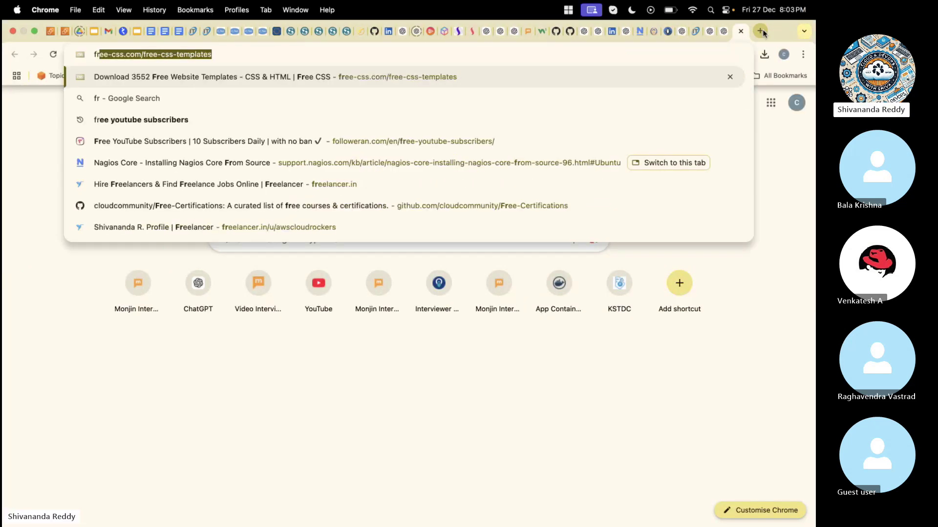
{"action": "type", "text": "ee"}
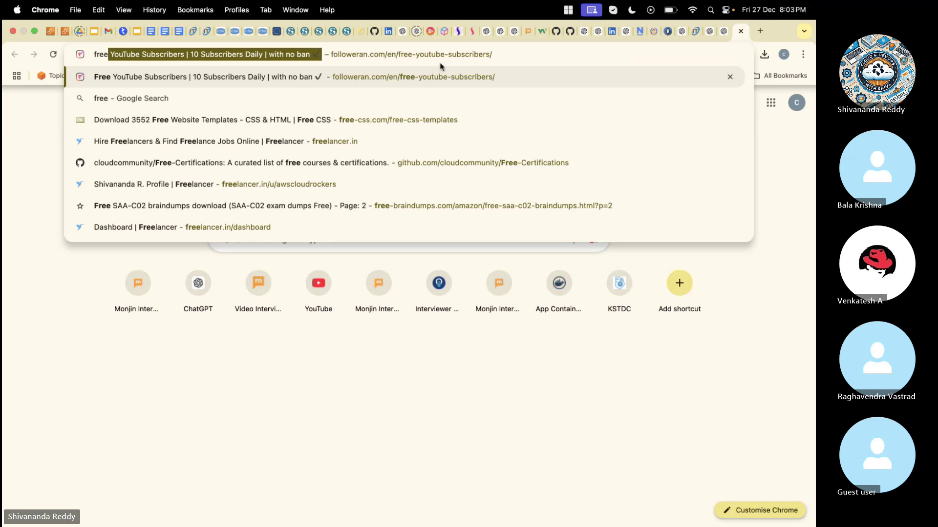
{"action": "left_click", "coordinate": [371, 120]}
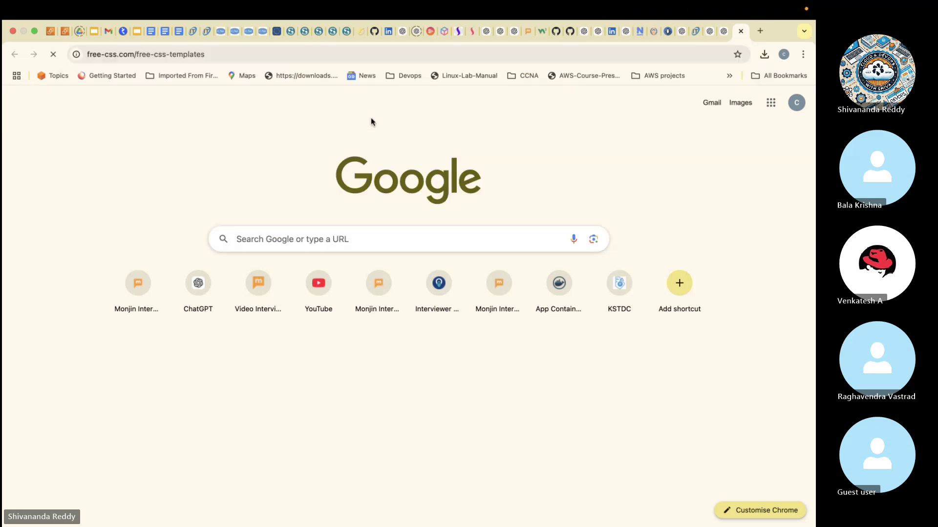
- Copy the Free CSS templates page address, send it in the Skype call chat, and return to Chrome
{"action": "left_click", "coordinate": [352, 55]}
{"action": "key", "text": "cmd+c"}
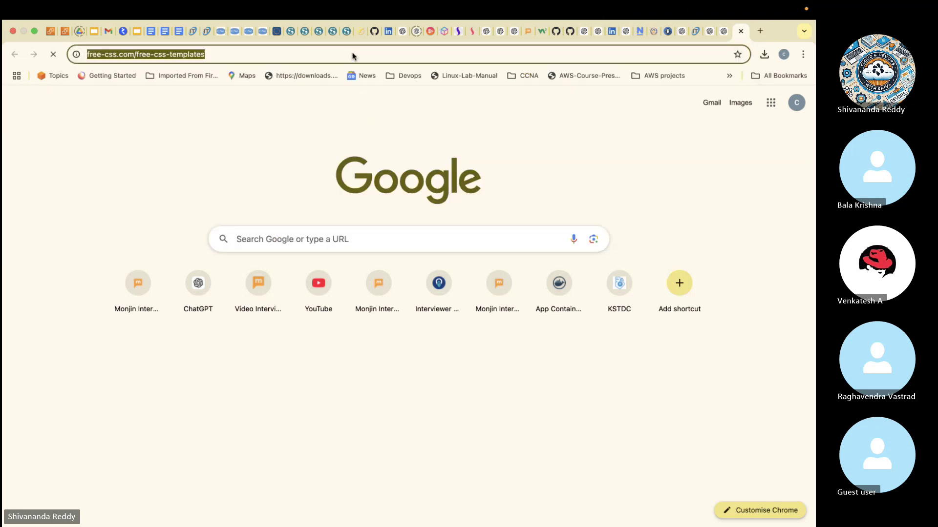
{"action": "key", "text": "ctrl+Left"}
{"action": "key", "text": "ctrl+Left"}
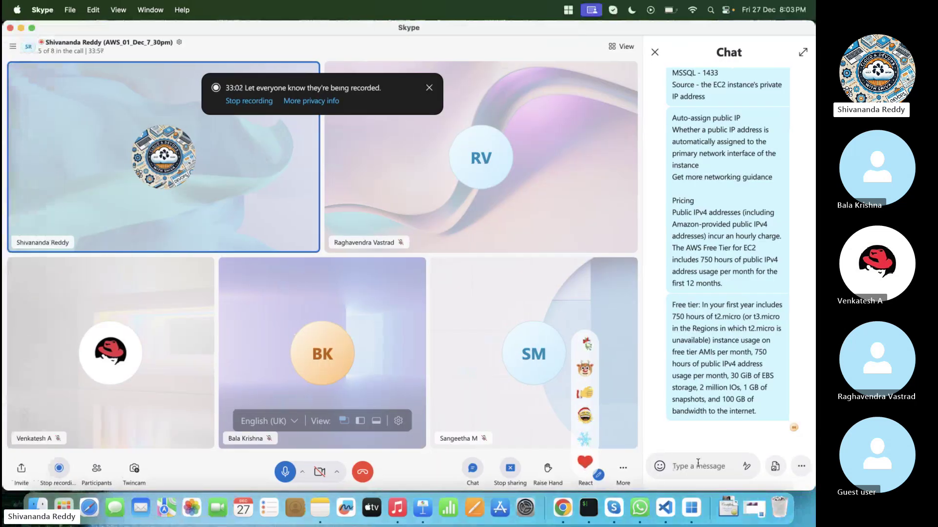
{"action": "left_click", "coordinate": [698, 465]}
{"action": "key", "text": "cmd+v"}
{"action": "key", "text": "Return"}
{"action": "key", "text": "ctrl+Right"}
{"action": "key", "text": "ctrl+Right"}
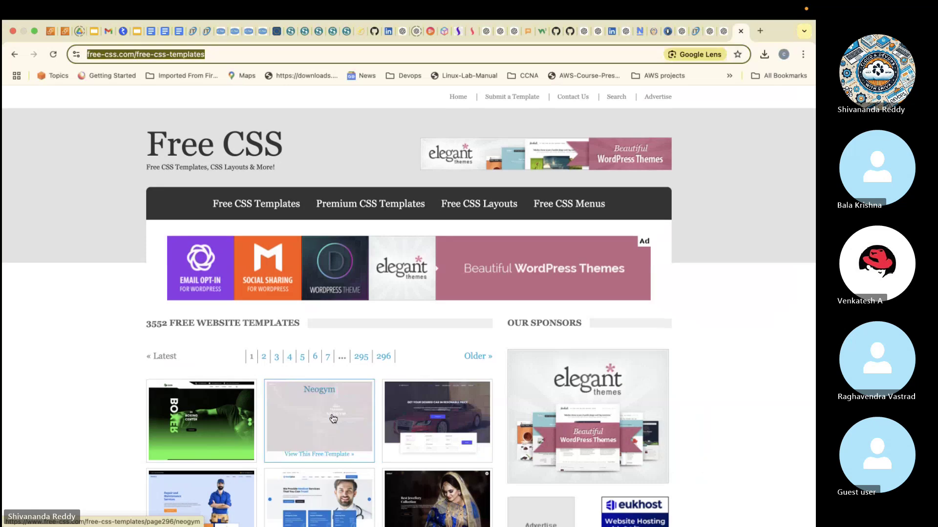
- Browse pages 4 and 295 of the free website templates and open the PhotoBusiness template
{"action": "scroll", "coordinate": [342, 420], "scroll_direction": "down", "scroll_amount": 15}
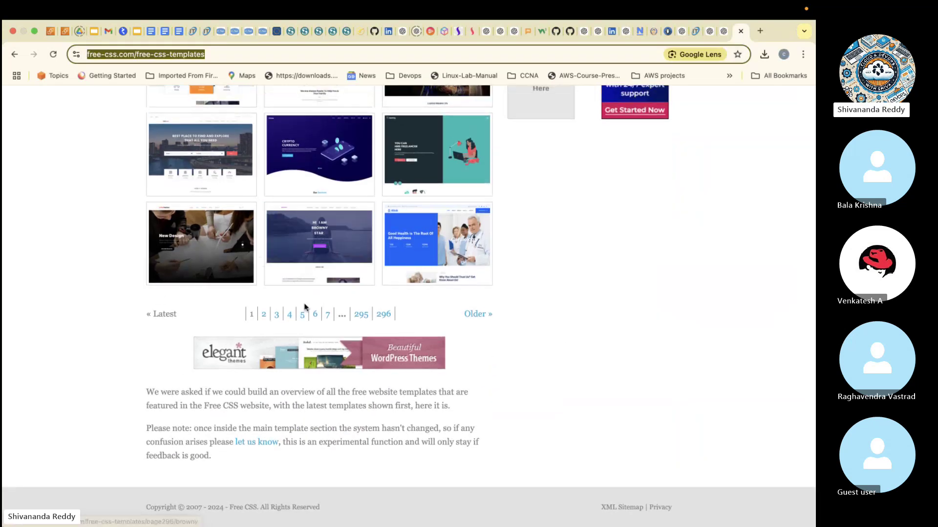
{"action": "left_click", "coordinate": [289, 315]}
{"action": "scroll", "coordinate": [252, 287], "scroll_direction": "down", "scroll_amount": 5}
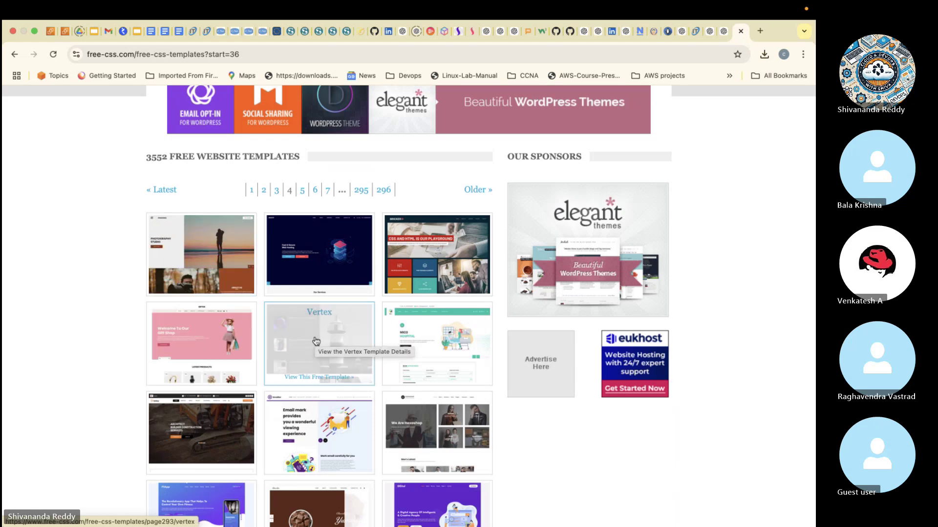
{"action": "scroll", "coordinate": [425, 430], "scroll_direction": "down", "scroll_amount": 6}
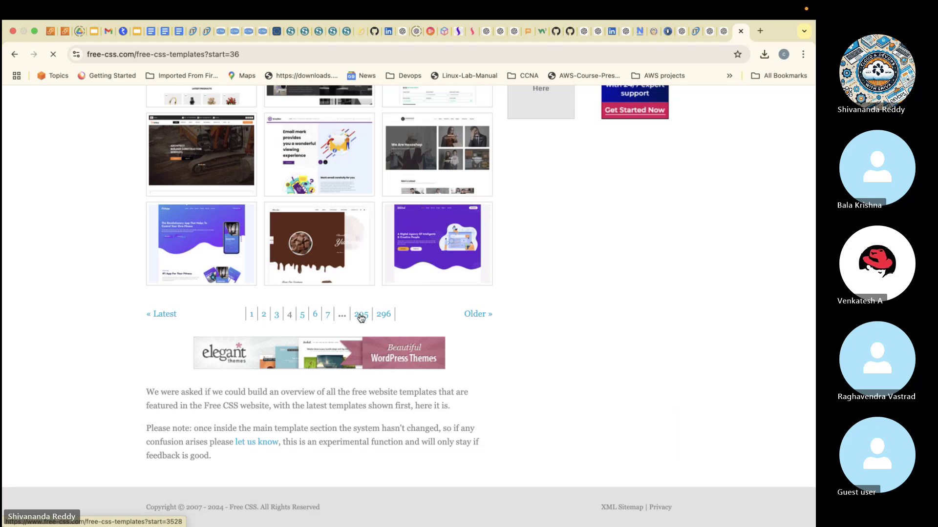
{"action": "left_click", "coordinate": [361, 315]}
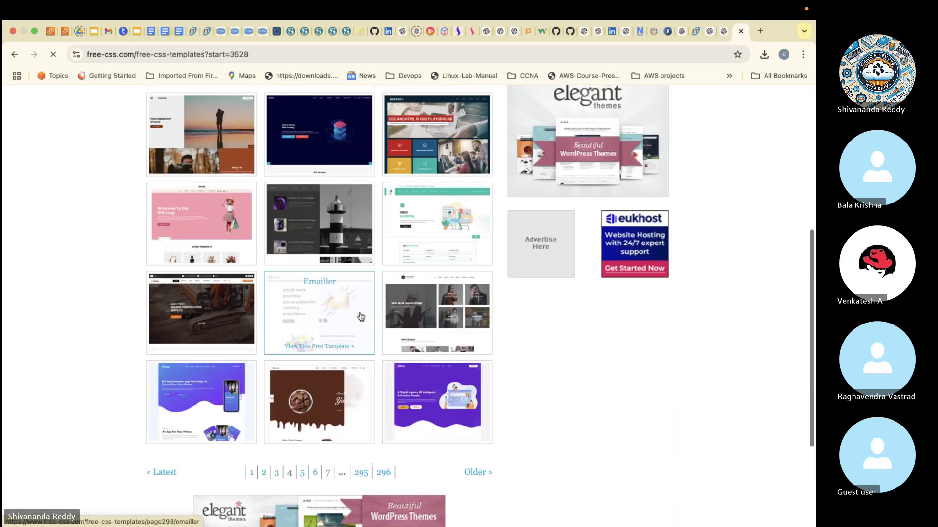
{"action": "scroll", "coordinate": [364, 403], "scroll_direction": "down", "scroll_amount": 6}
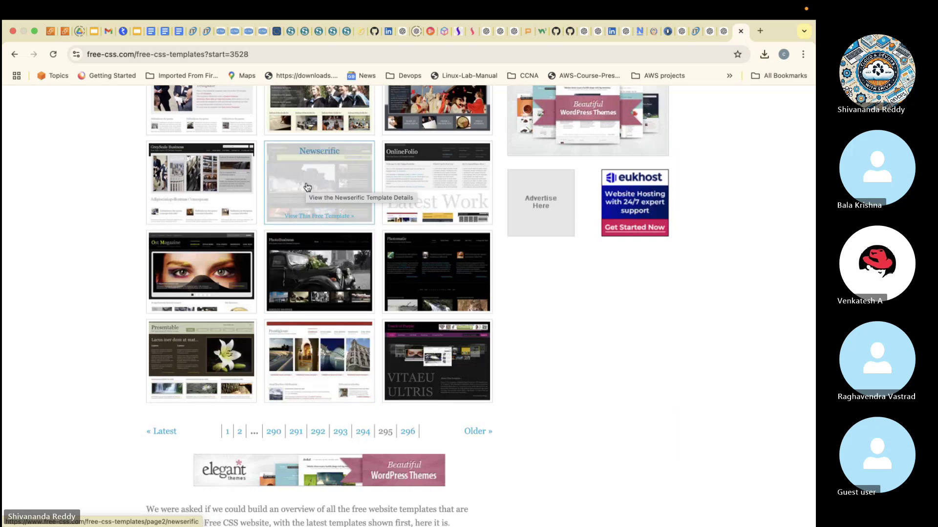
{"action": "left_click", "coordinate": [324, 271]}
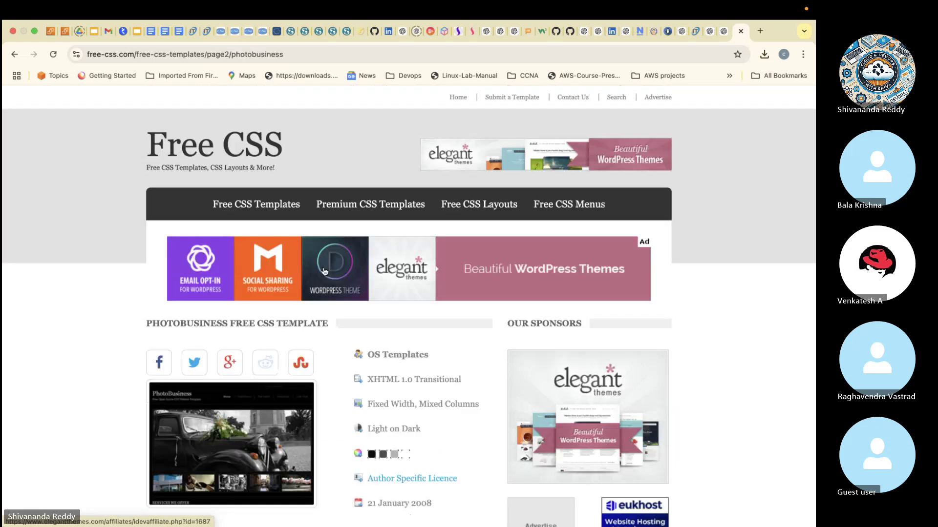
- Download the PhotoBusiness template, show the ZIP archive in the Finder Downloads folder, and copy it
{"action": "scroll", "coordinate": [279, 400], "scroll_direction": "down", "scroll_amount": 5}
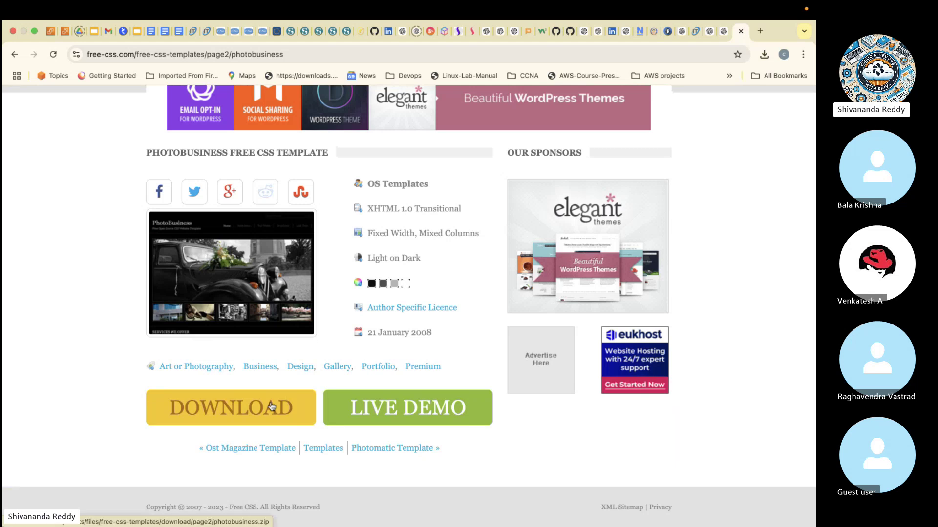
{"action": "left_click", "coordinate": [272, 407]}
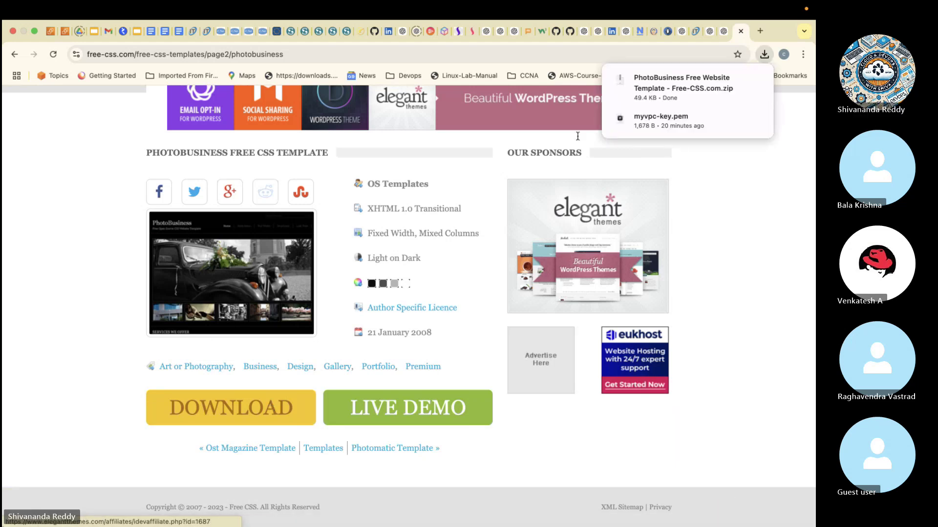
{"action": "mouse_move", "coordinate": [696, 91]}
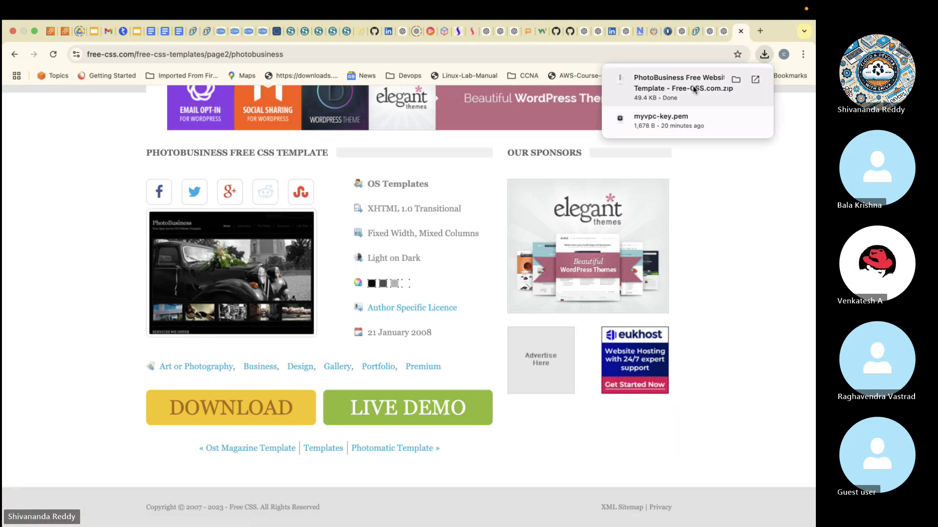
{"action": "left_click", "coordinate": [735, 82]}
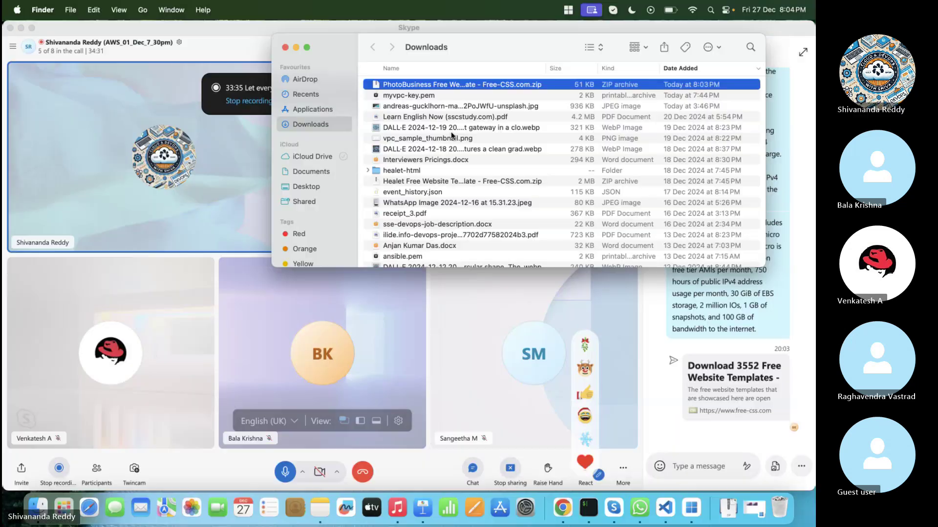
{"action": "right_click", "coordinate": [433, 86]}
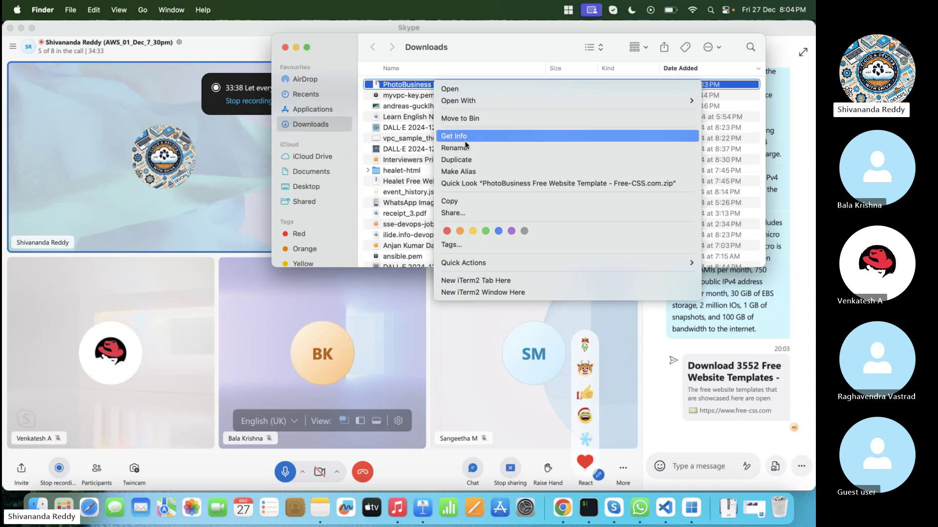
{"action": "left_click", "coordinate": [467, 199]}
- Switch back to the remote Windows session and minimize the installation wizard and Server Manager to reveal the desktop
{"action": "key", "text": "ctrl+Right"}
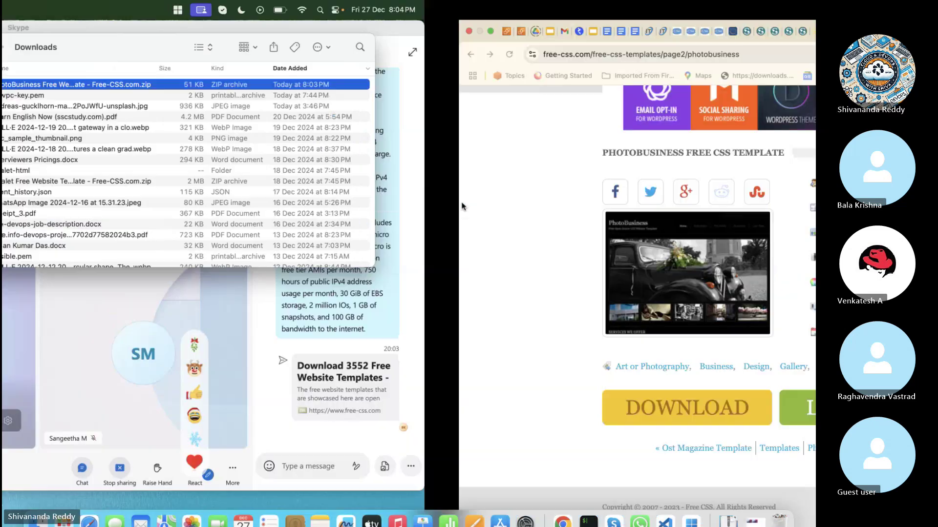
{"action": "key", "text": "ctrl+Right"}
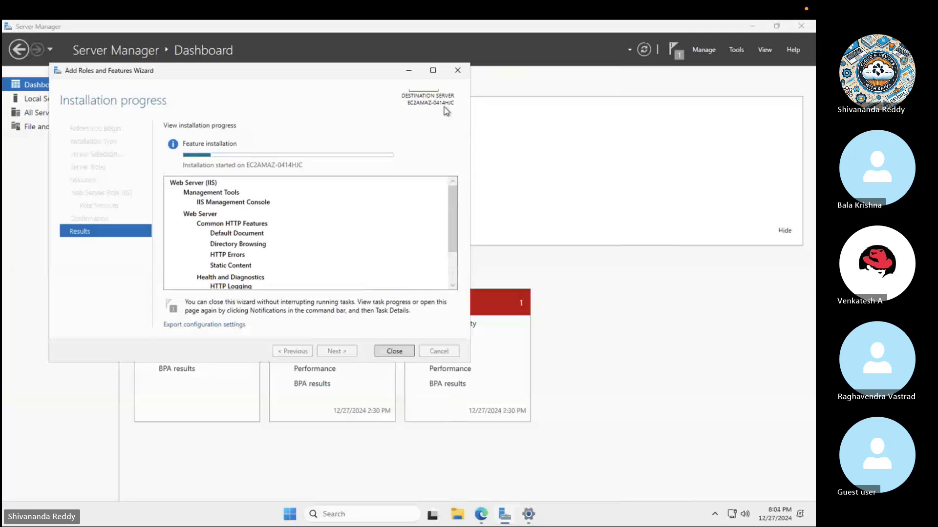
{"action": "left_click", "coordinate": [411, 71]}
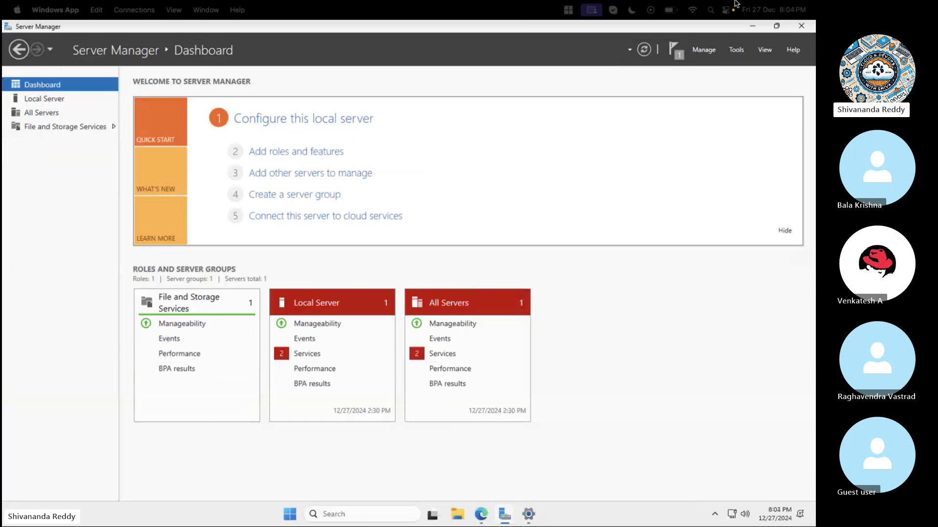
{"action": "left_click", "coordinate": [751, 27]}
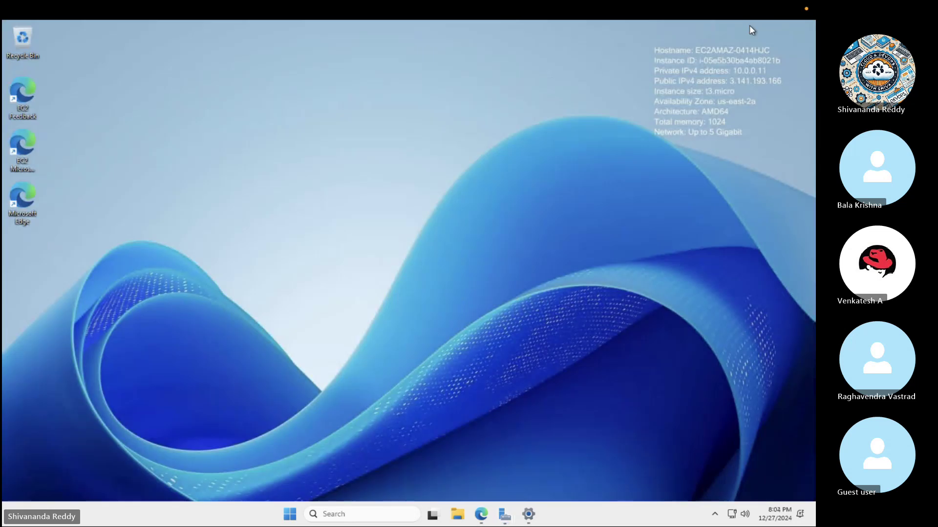
- Paste the copied PhotoBusiness template ZIP archive onto the server's desktop
{"action": "right_click", "coordinate": [191, 221]}
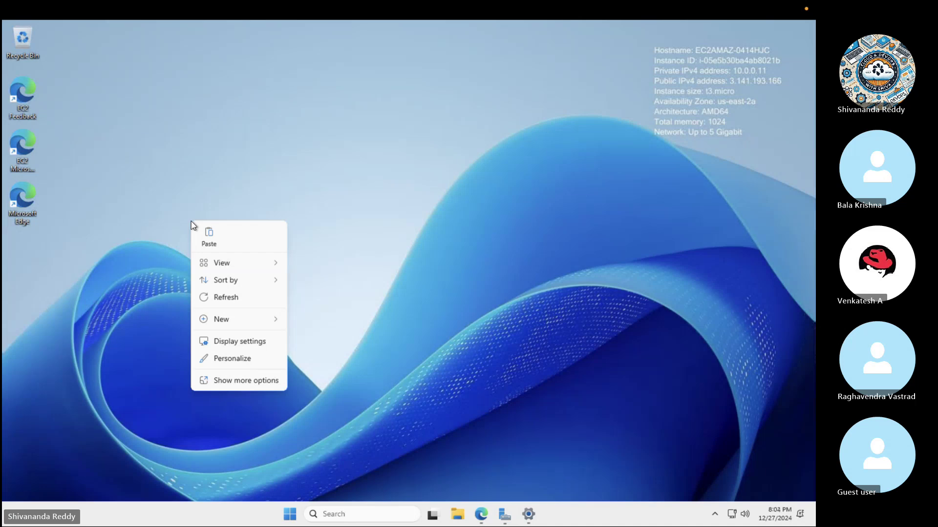
{"action": "mouse_move", "coordinate": [219, 327]}
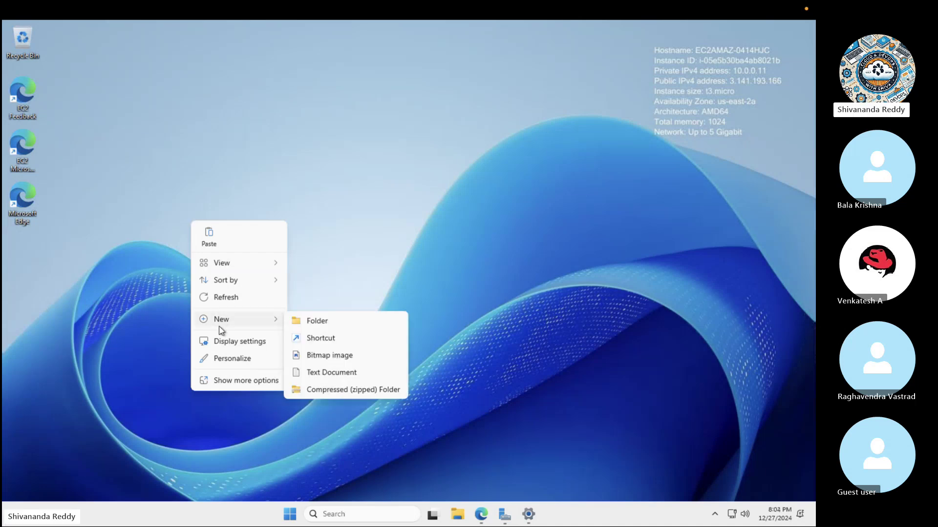
{"action": "left_click", "coordinate": [212, 238]}
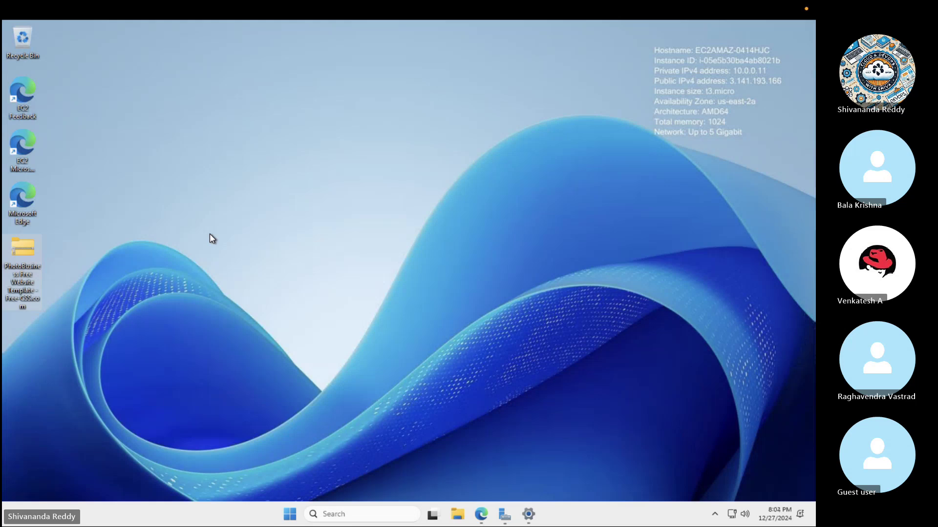
- Extract the PhotoBusiness ZIP archive to the default folder on the desktop and show the extracted files
{"action": "double_click", "coordinate": [20, 241]}
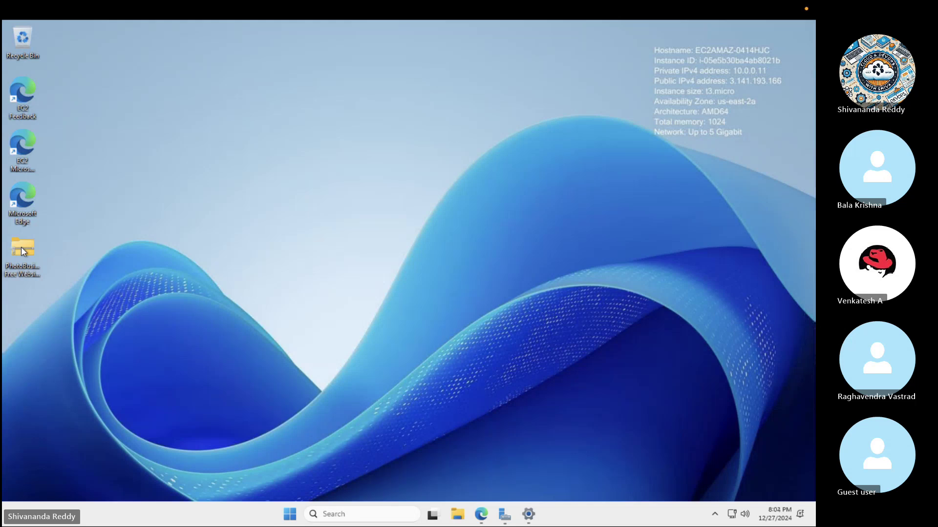
{"action": "right_click", "coordinate": [22, 247]}
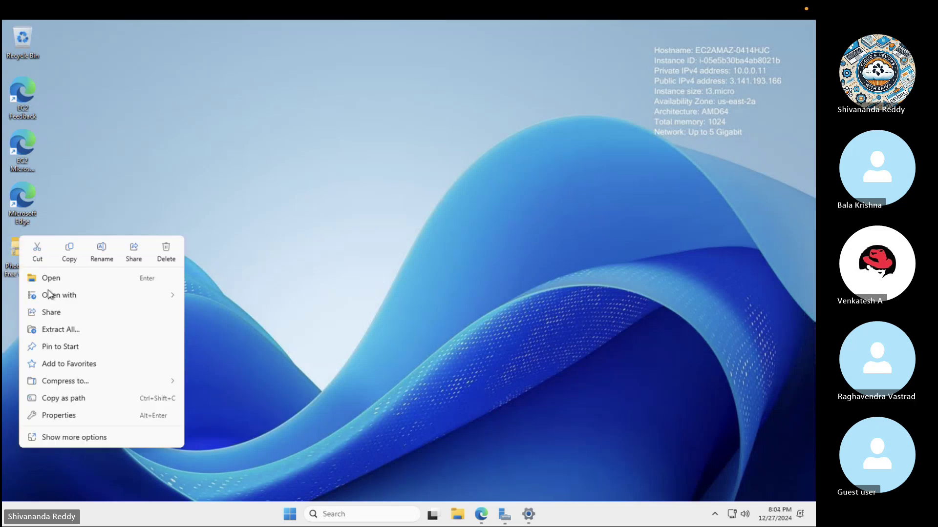
{"action": "left_click", "coordinate": [55, 328]}
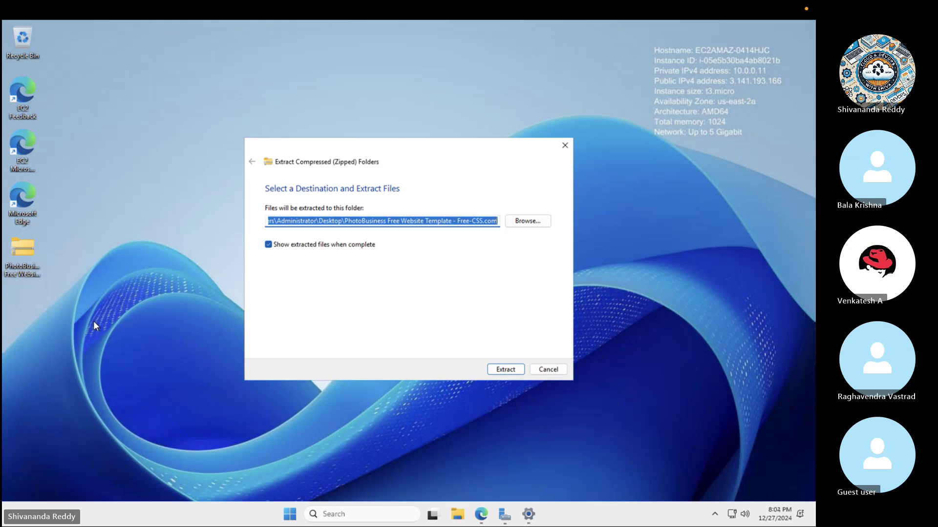
{"action": "left_click", "coordinate": [499, 371]}
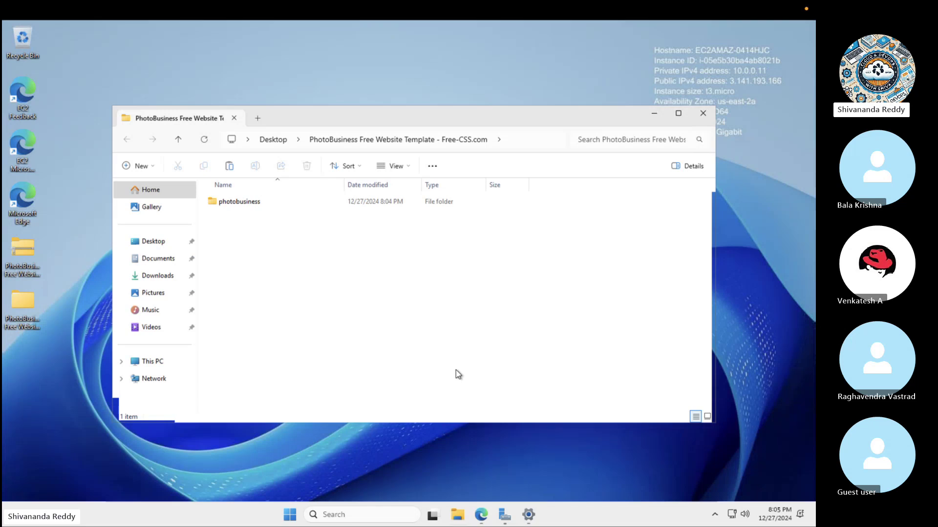
- Bring up Edge in a smaller window, try to load the server's private address 10.0.0.11, and refresh the page
{"action": "left_click", "coordinate": [483, 515]}
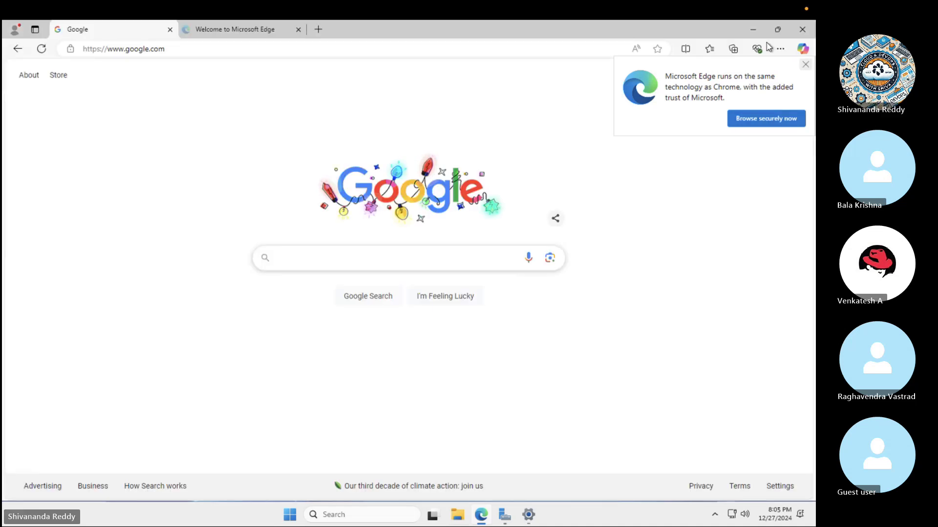
{"action": "left_click_drag", "start_coordinate": [616, 28], "coordinate": [550, 169]}
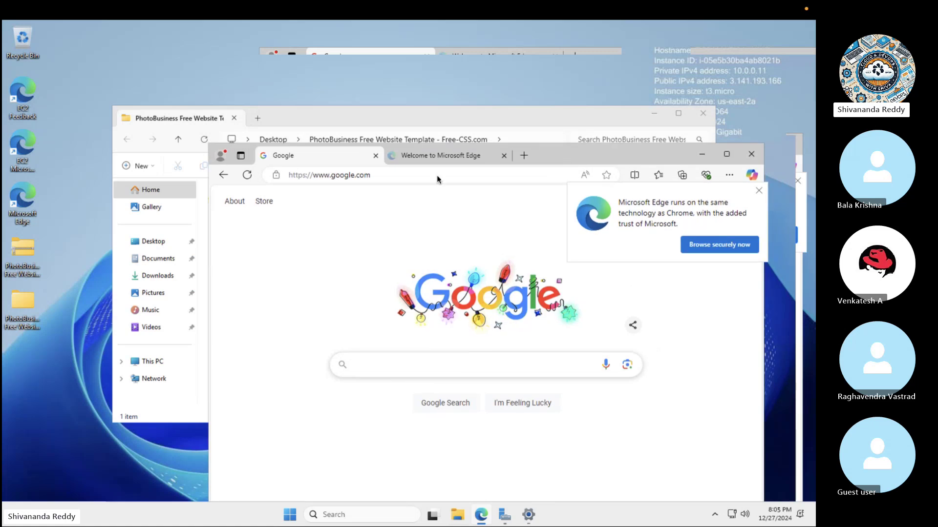
{"action": "left_click", "coordinate": [438, 177]}
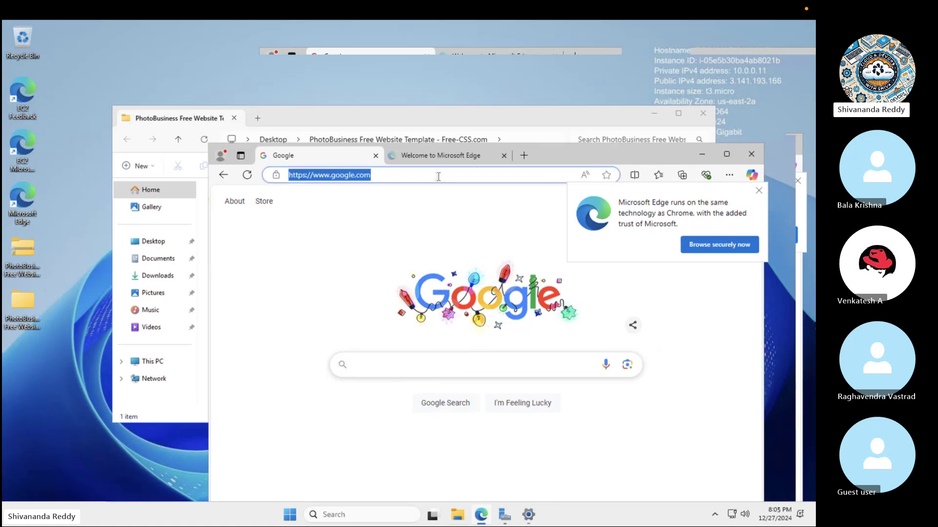
{"action": "key", "text": "BackSpace"}
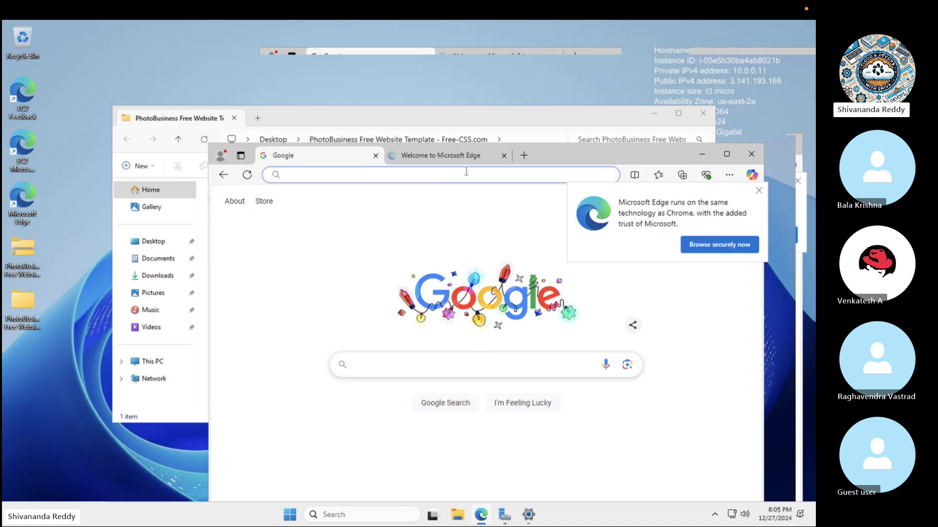
{"action": "type", "text": "10"}
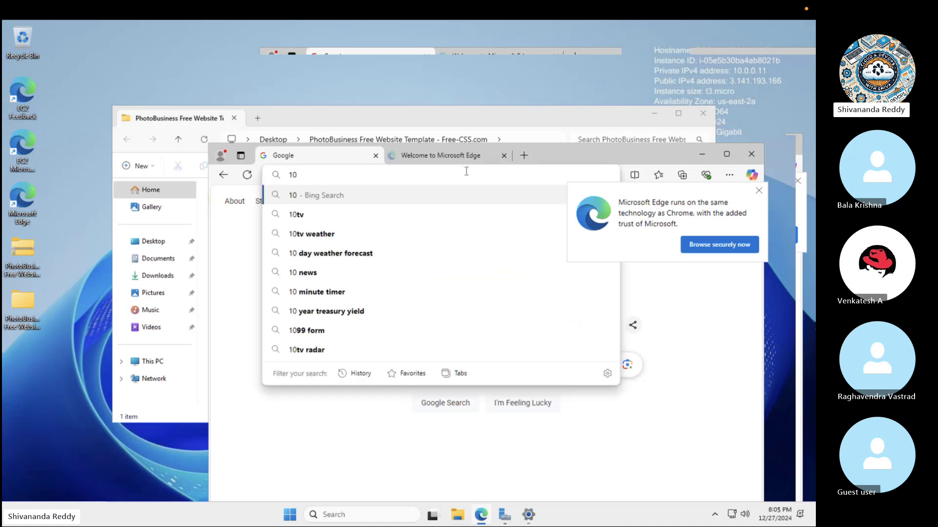
{"action": "type", "text": ".0.0.0"}
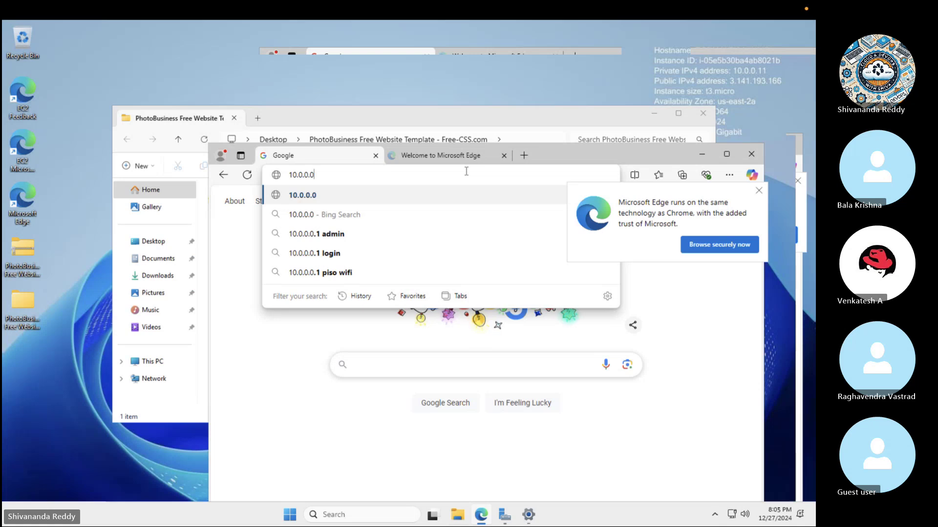
{"action": "key", "text": "BackSpace"}
{"action": "type", "text": "11"}
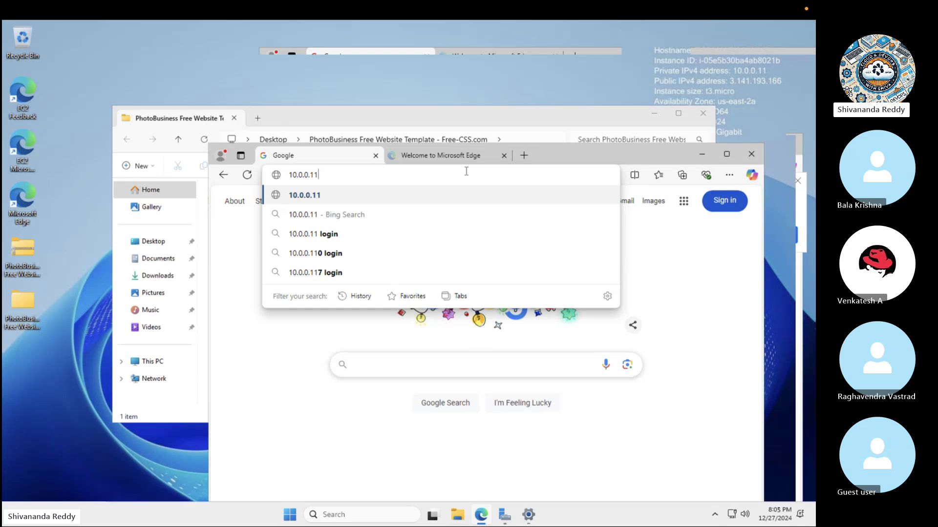
{"action": "key", "text": "Return"}
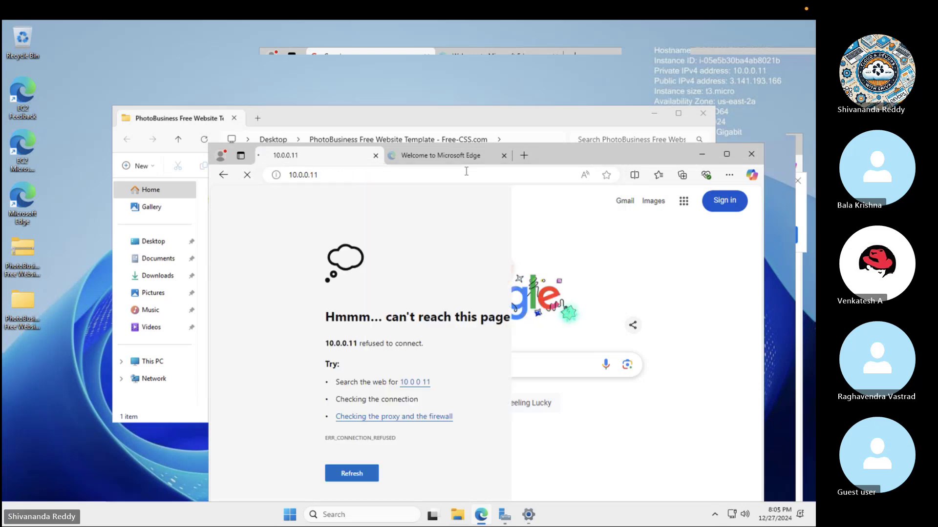
{"action": "left_click", "coordinate": [348, 477]}
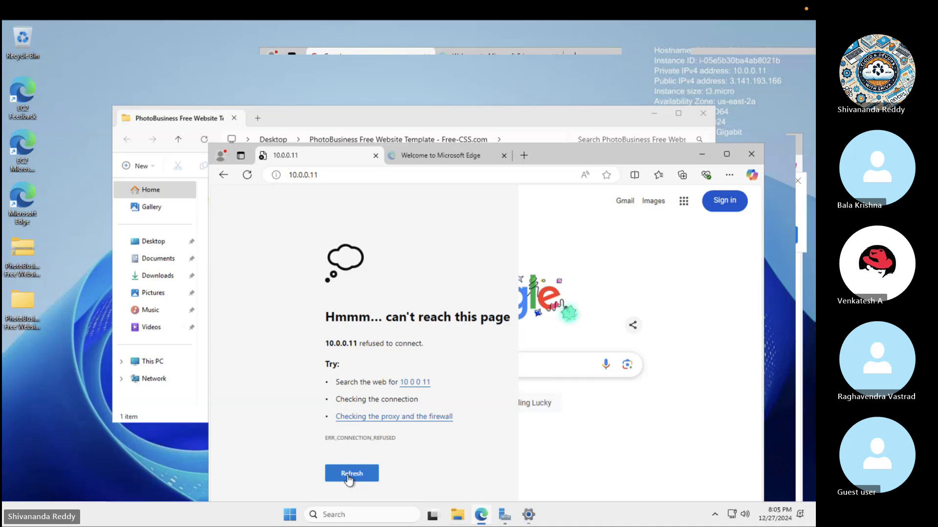
{"action": "left_click", "coordinate": [348, 480]}
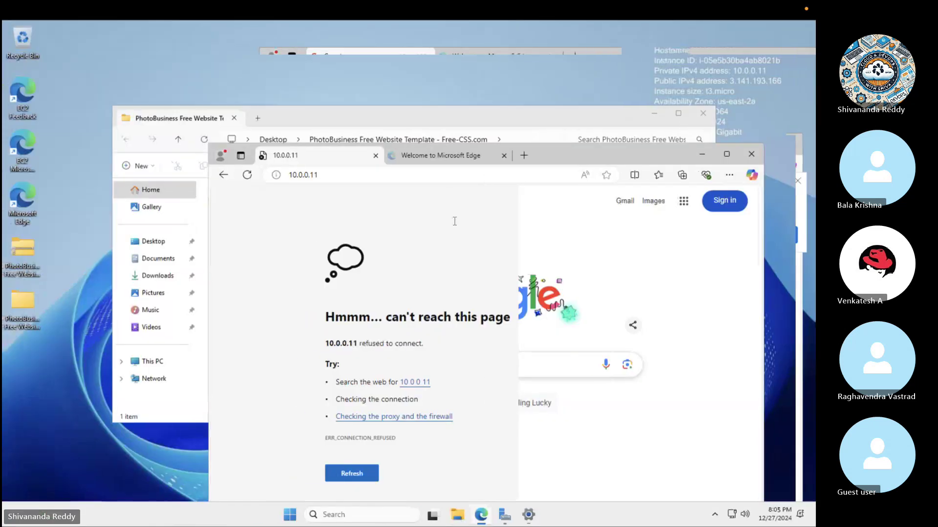
- Try to load the server's public address 3.141.193.166 in Edge's second tab, retry it, and close the browser
{"action": "left_click", "coordinate": [396, 179]}
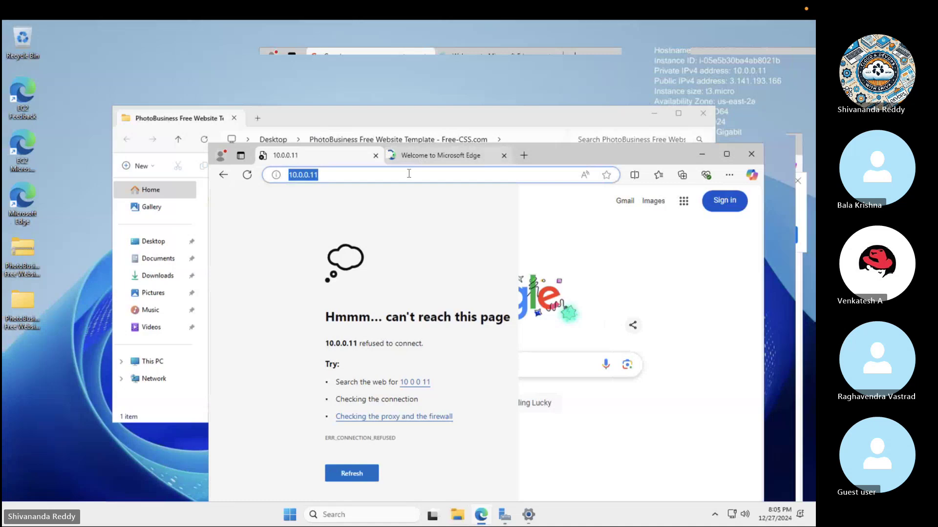
{"action": "left_click", "coordinate": [430, 161]}
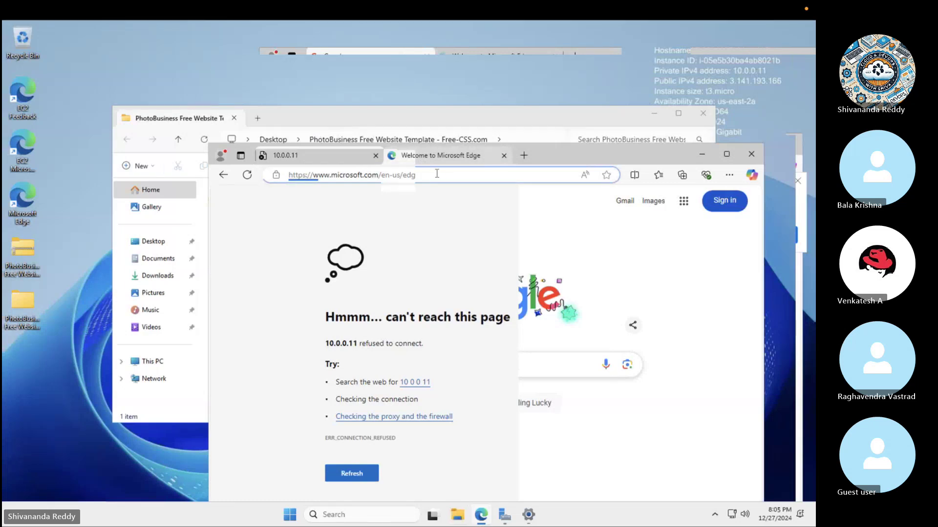
{"action": "left_click", "coordinate": [436, 174]}
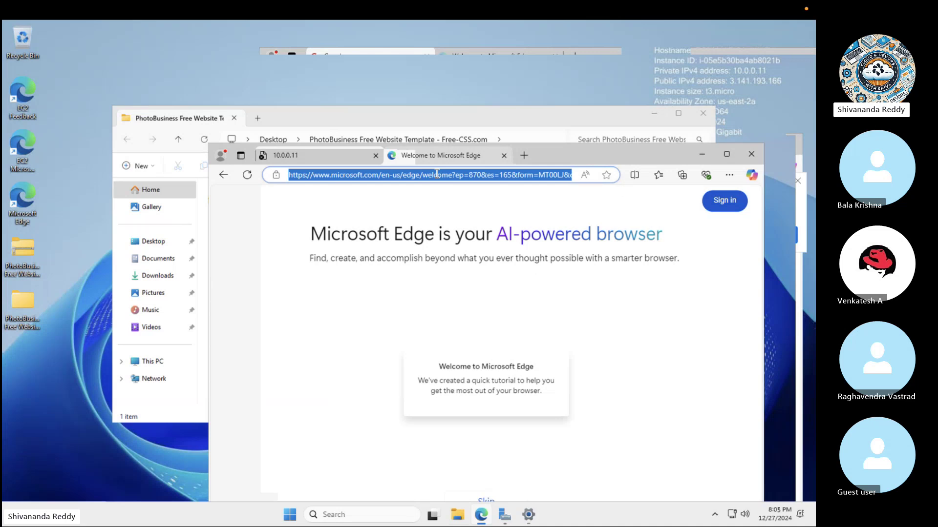
{"action": "type", "text": "3.14"}
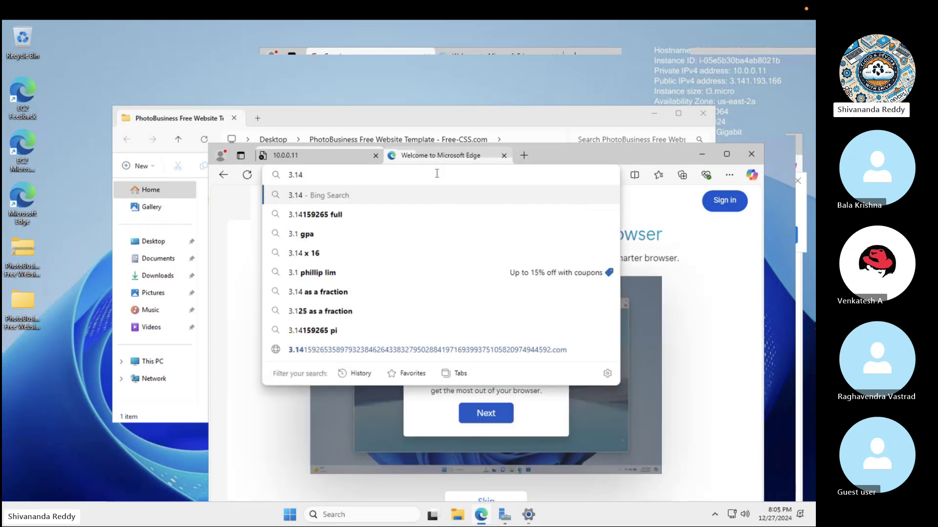
{"action": "type", "text": "1"}
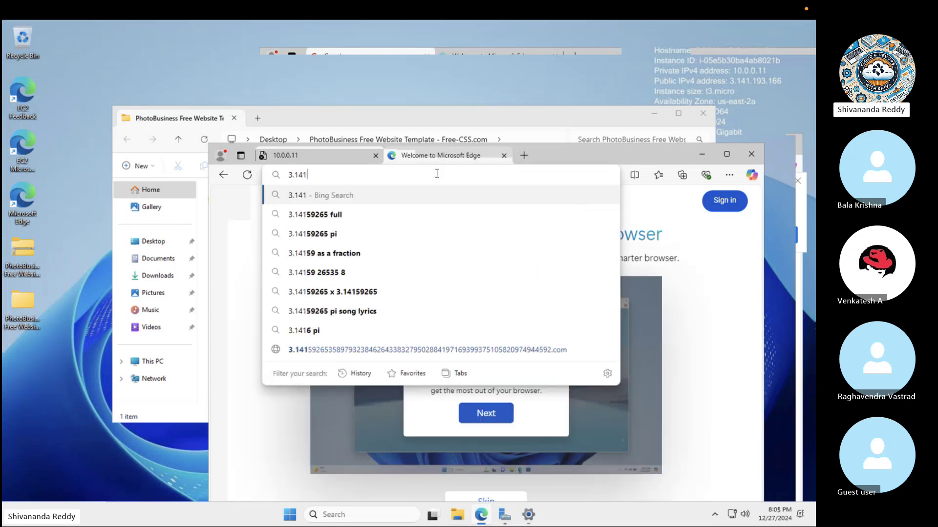
{"action": "type", "text": "."}
{"action": "type", "text": "19"}
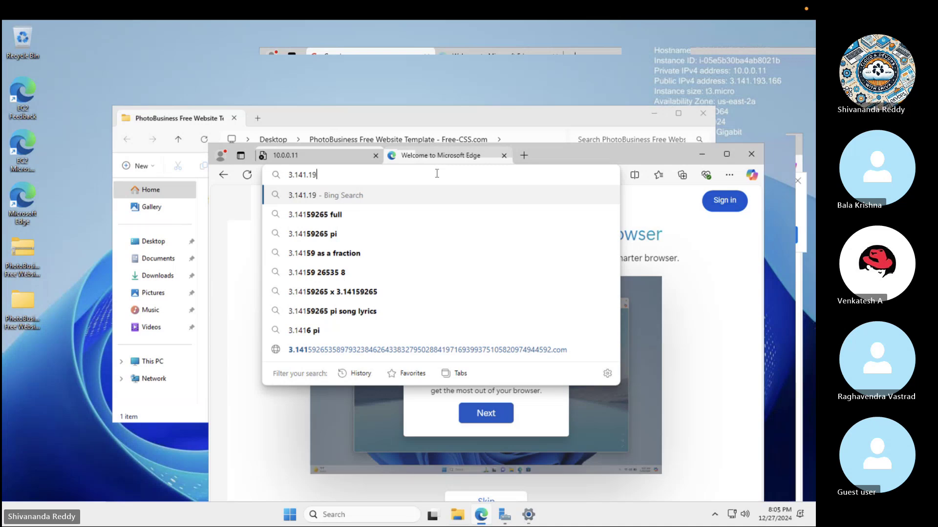
{"action": "type", "text": "3.166"}
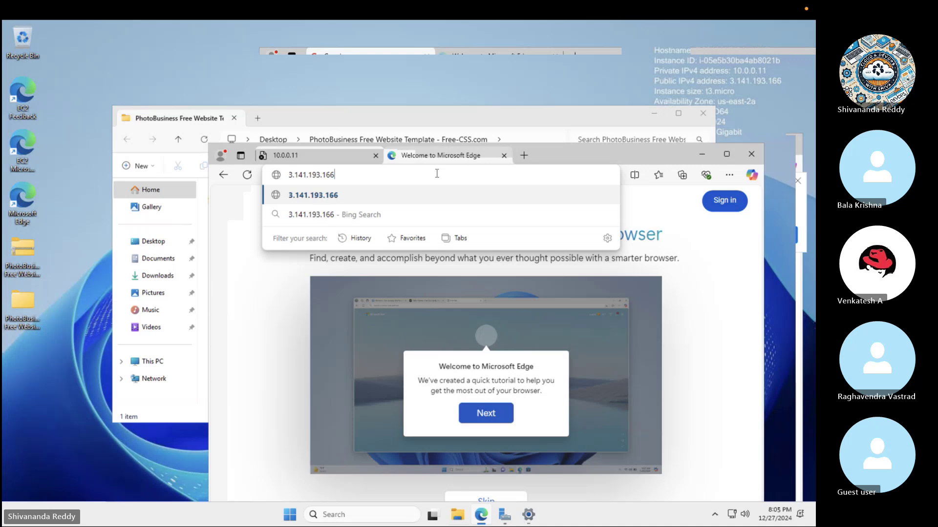
{"action": "key", "text": "Return"}
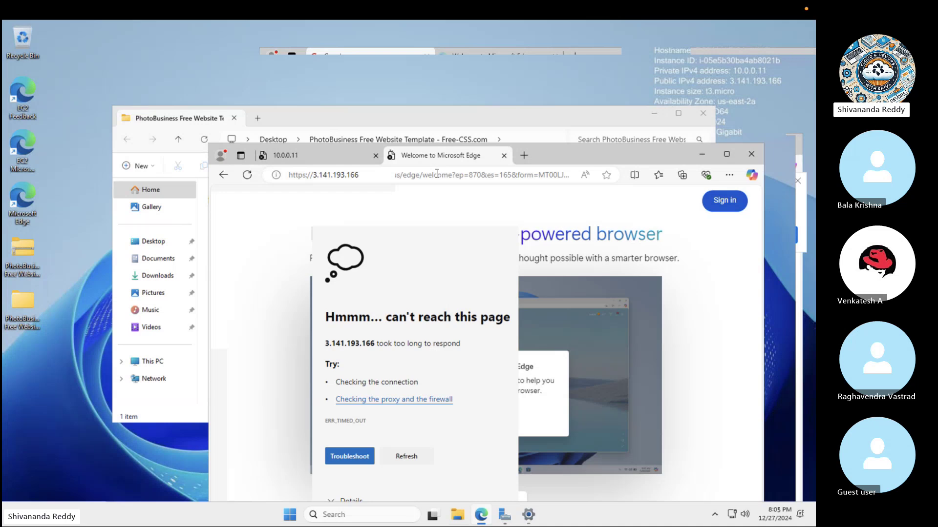
{"action": "key", "text": "Return"}
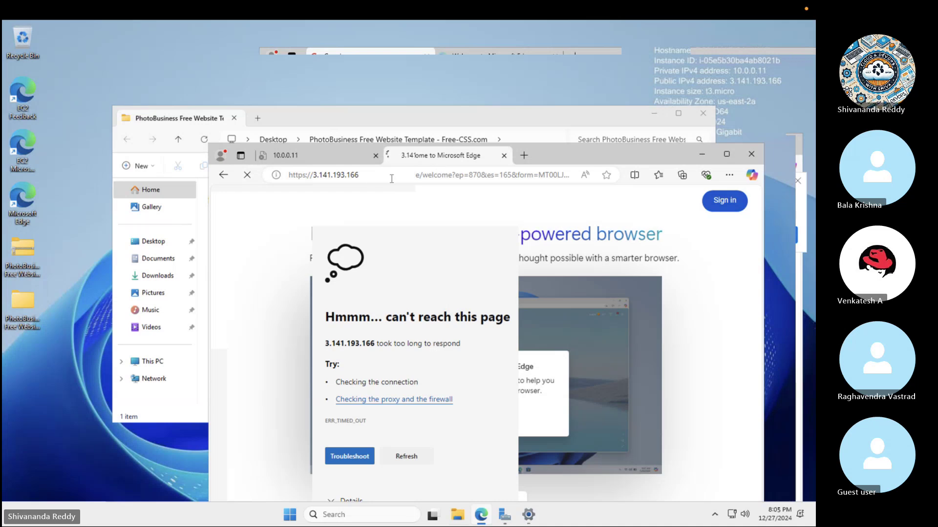
{"action": "left_click", "coordinate": [369, 180]}
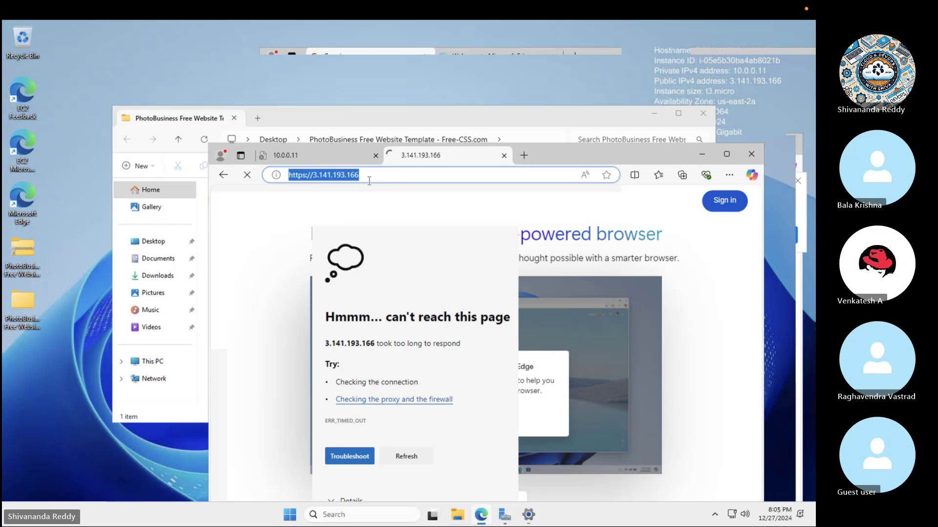
{"action": "left_click", "coordinate": [750, 159]}
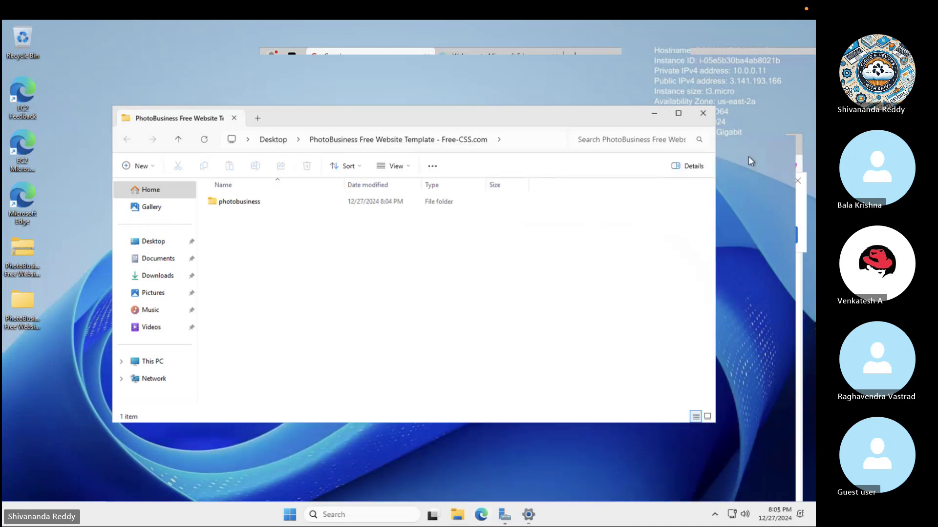
- Relaunch Edge and tidy the desktop by refreshing it and minimizing the PhotoBusiness folder window
{"action": "left_click", "coordinate": [480, 513]}
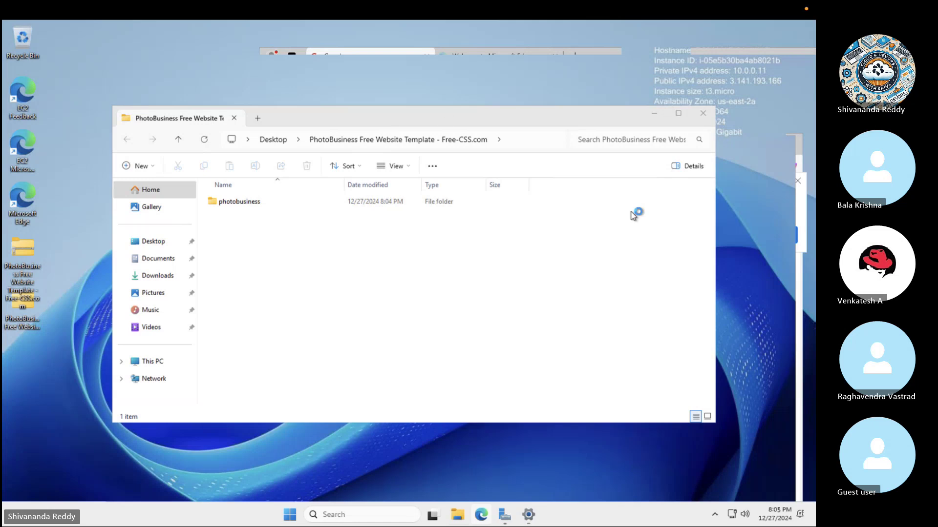
{"action": "right_click", "coordinate": [732, 214]}
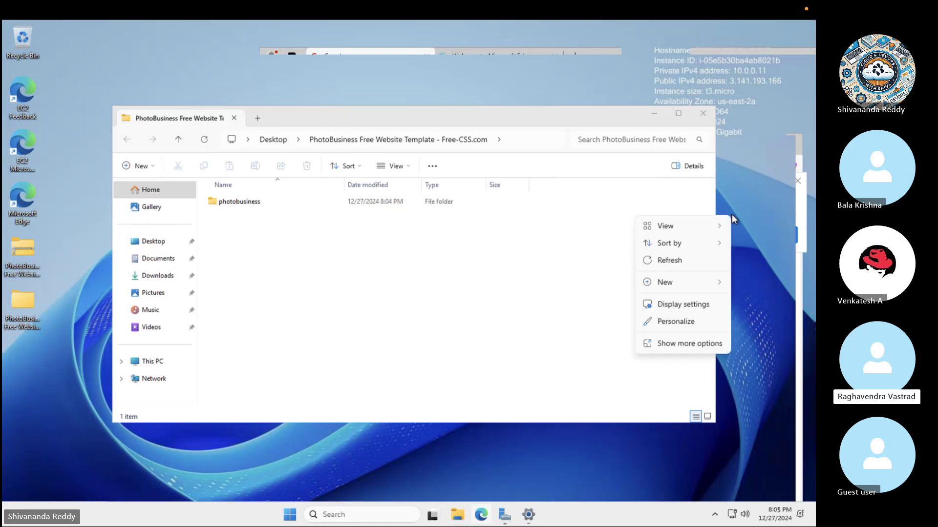
{"action": "left_click", "coordinate": [692, 267]}
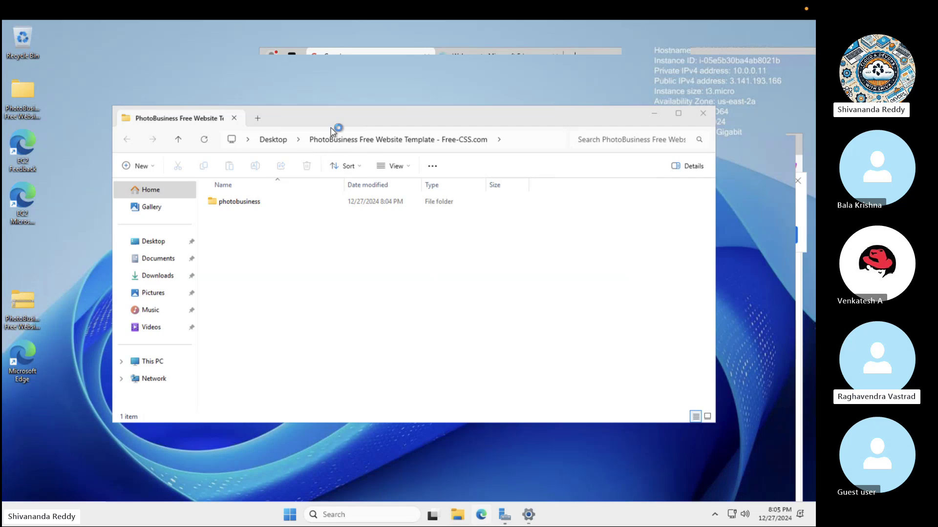
{"action": "left_click", "coordinate": [654, 115]}
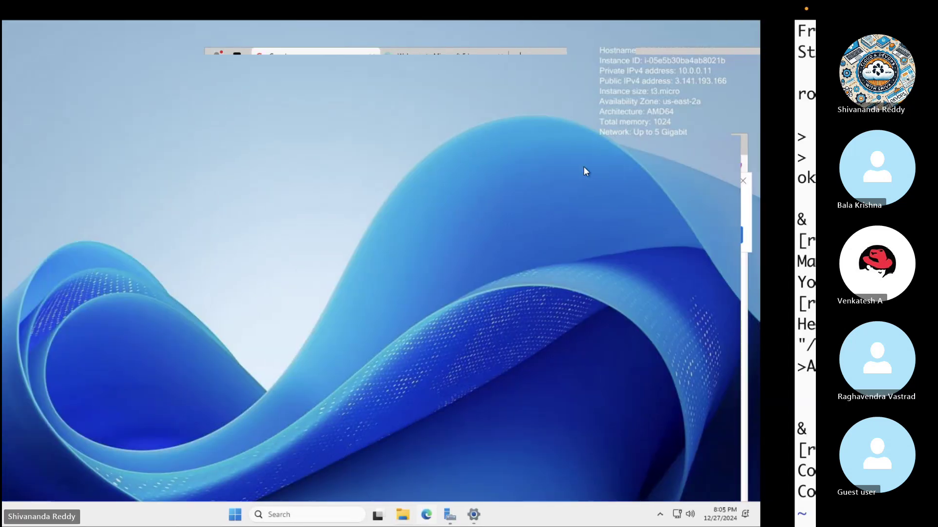
- Switch to Chrome on the local machine and show the EC2 Instances page with the Windows-public-webserver details
{"action": "key", "text": "ctrl+Right"}
{"action": "key", "text": "ctrl+Right"}
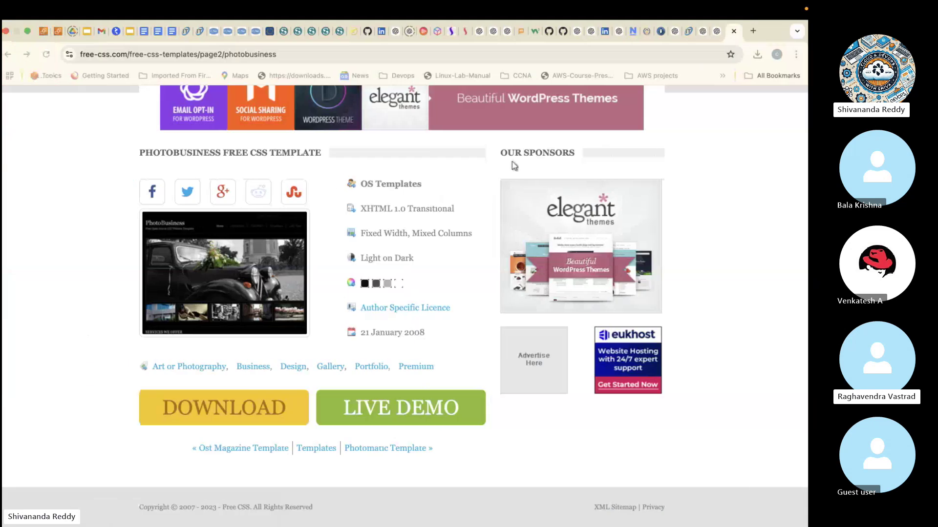
{"action": "left_click", "coordinate": [57, 32]}
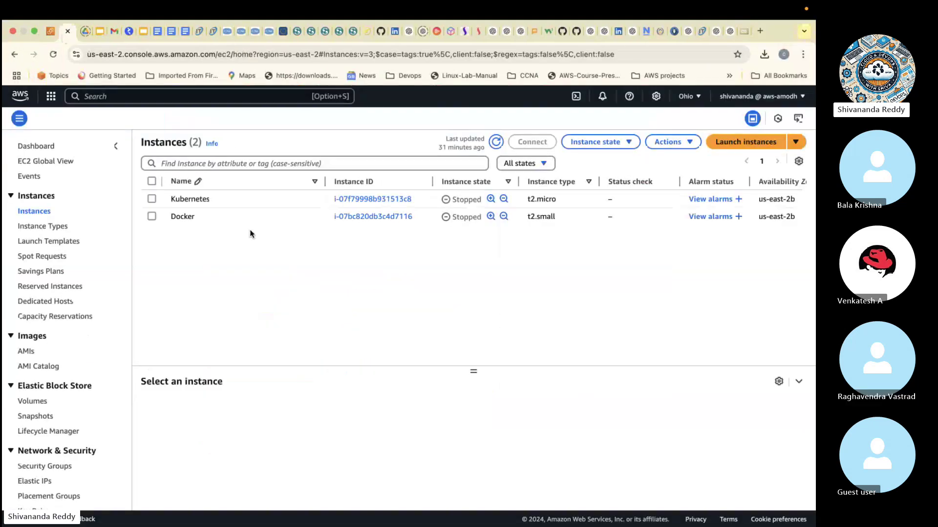
{"action": "left_click", "coordinate": [54, 33]}
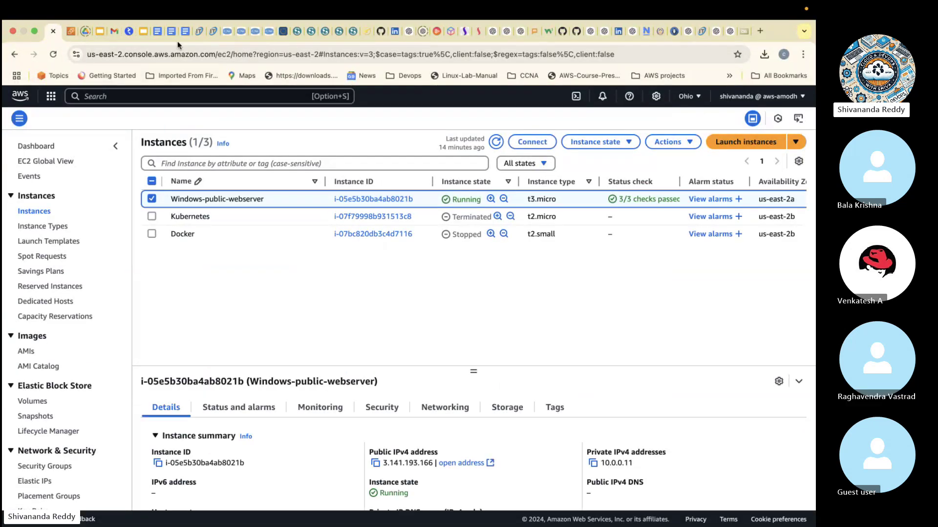
- Try to load the instance's public address 3.141.193.166 in a new Chrome tab and switch back to the Windows server's desktop
{"action": "left_click", "coordinate": [375, 463]}
{"action": "left_click", "coordinate": [760, 31]}
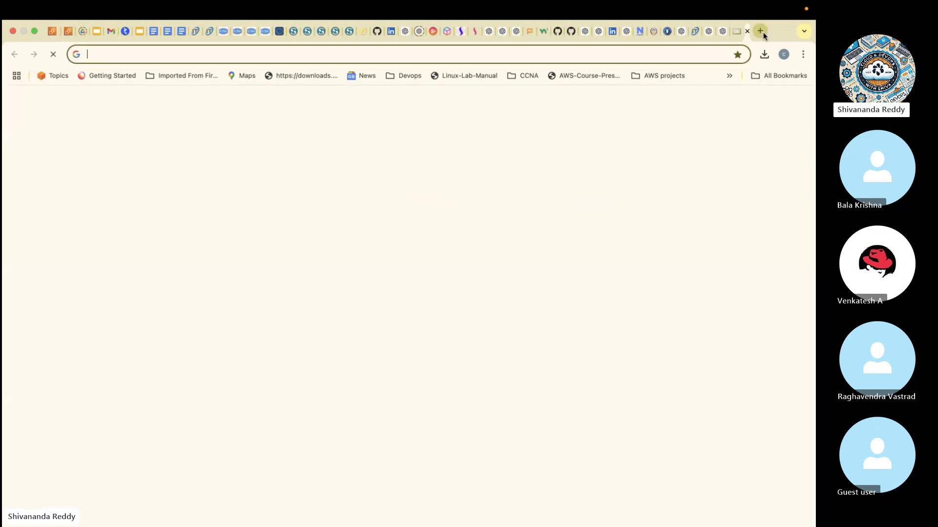
{"action": "key", "text": "super+v"}
{"action": "key", "text": "Return"}
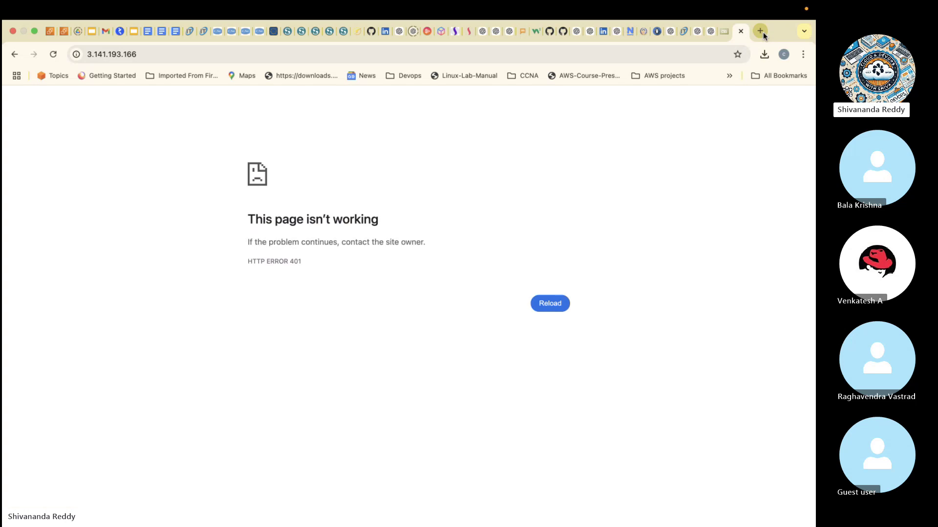
{"action": "key", "text": "ctrl+Right"}
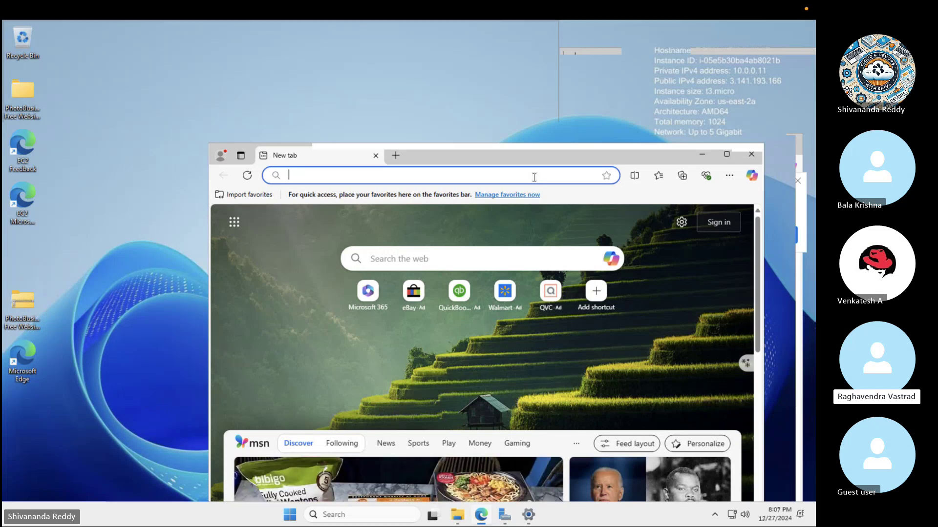
{"action": "key", "text": "ctrl+v"}
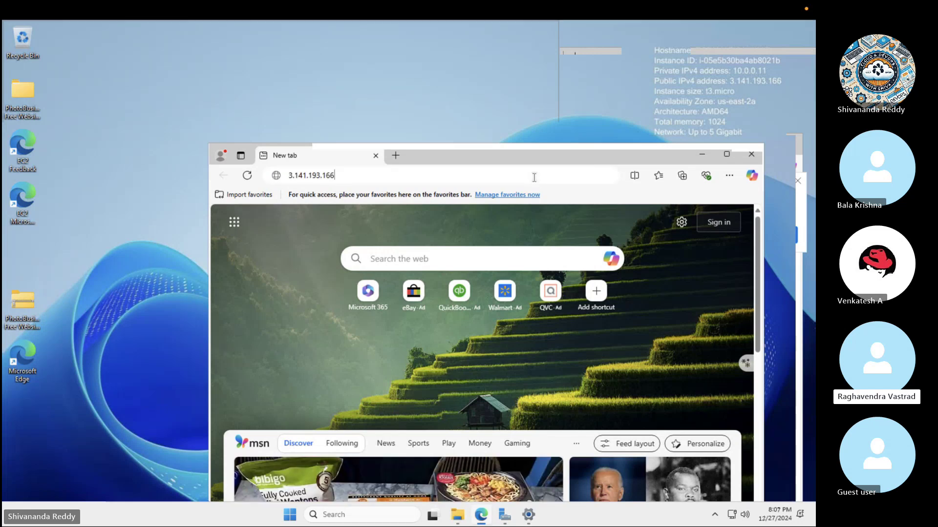
{"action": "key", "text": "ctrl+v"}
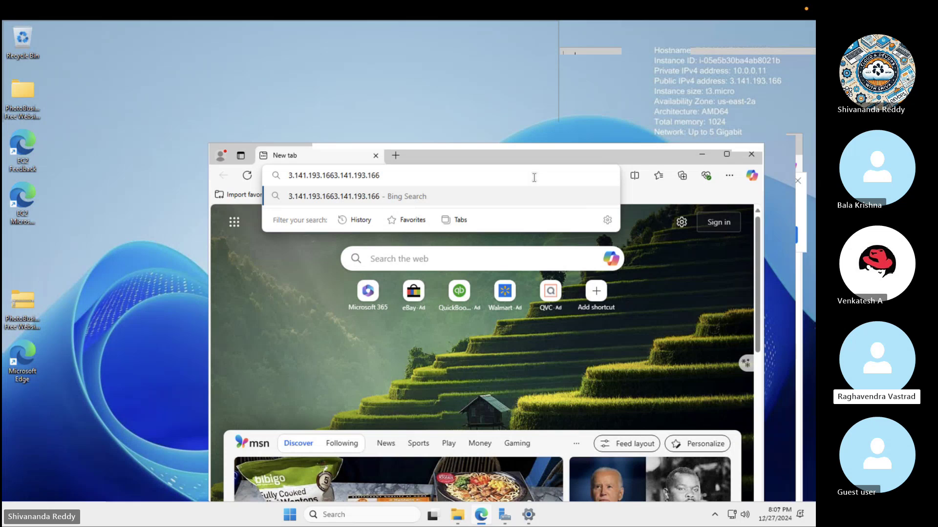
{"action": "left_click_drag", "start_coordinate": [336, 172], "coordinate": [442, 190]}
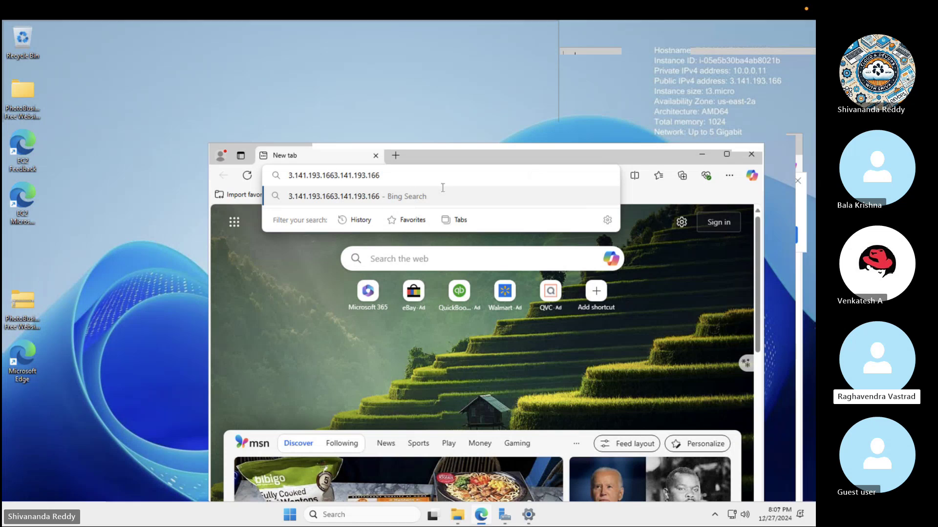
{"action": "key", "text": "Return"}
{"action": "key", "text": "BackSpace"}
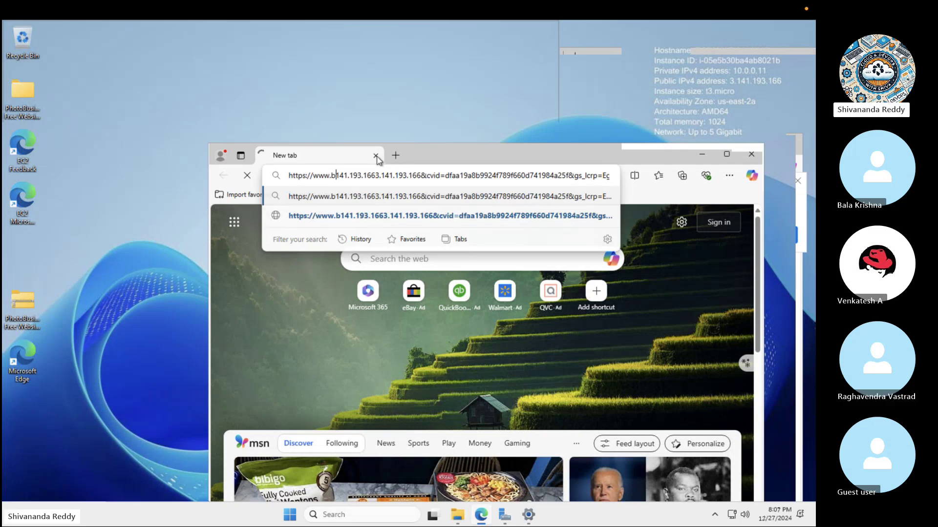
- Try to load the server's public address 3.141.193.166 in Edge on the Windows server
{"action": "key", "text": "ctrl+t"}
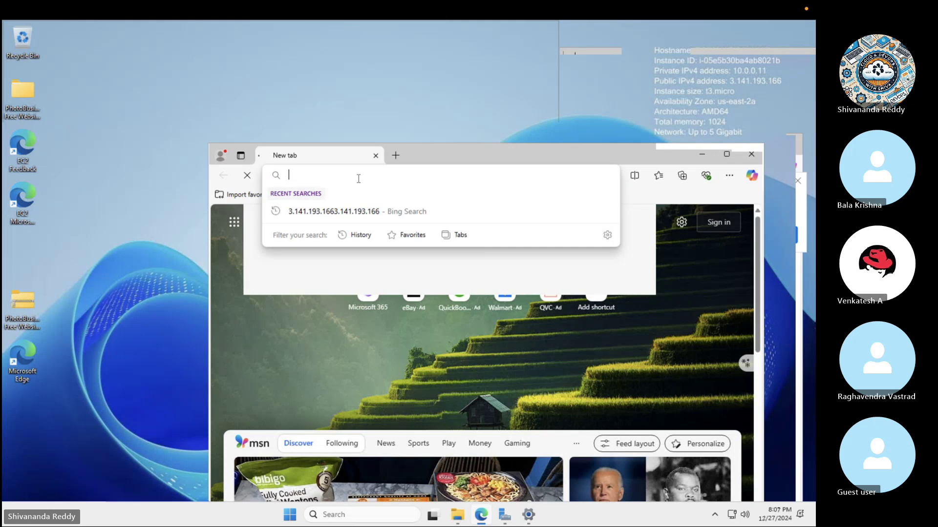
{"action": "type", "text": "3.141.193.166"}
{"action": "key", "text": "Return"}
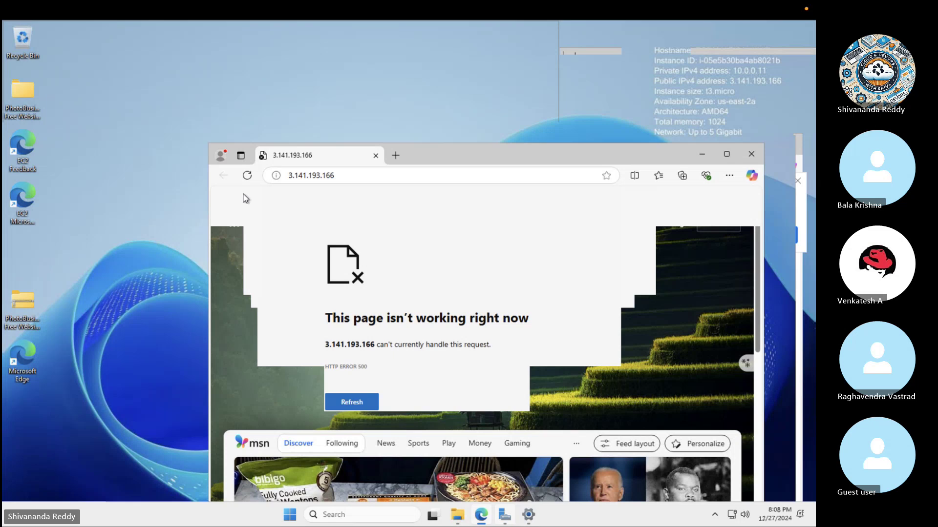
- Browse in File Explorer to the IIS web root folder inetpub\wwwroot on the Windows (C:) drive
{"action": "left_click", "coordinate": [254, 128]}
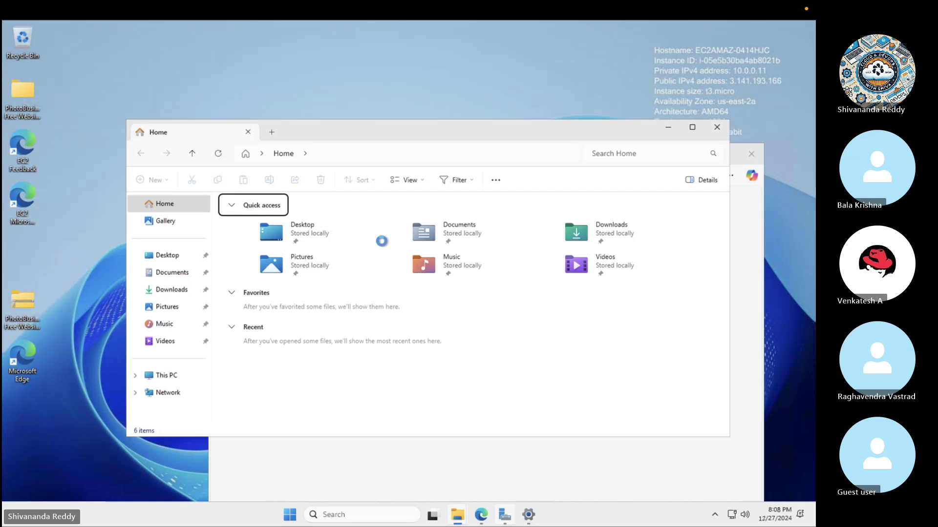
{"action": "left_click", "coordinate": [170, 376]}
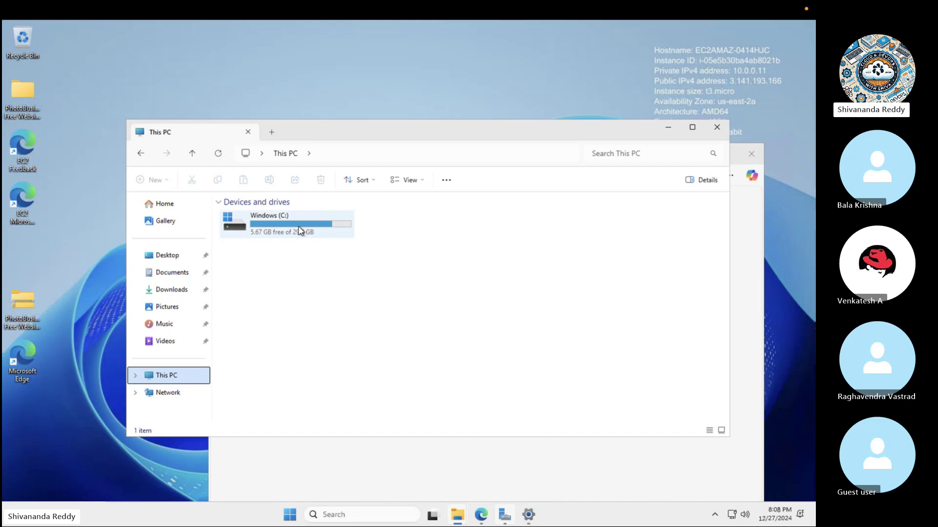
{"action": "double_click", "coordinate": [299, 230]}
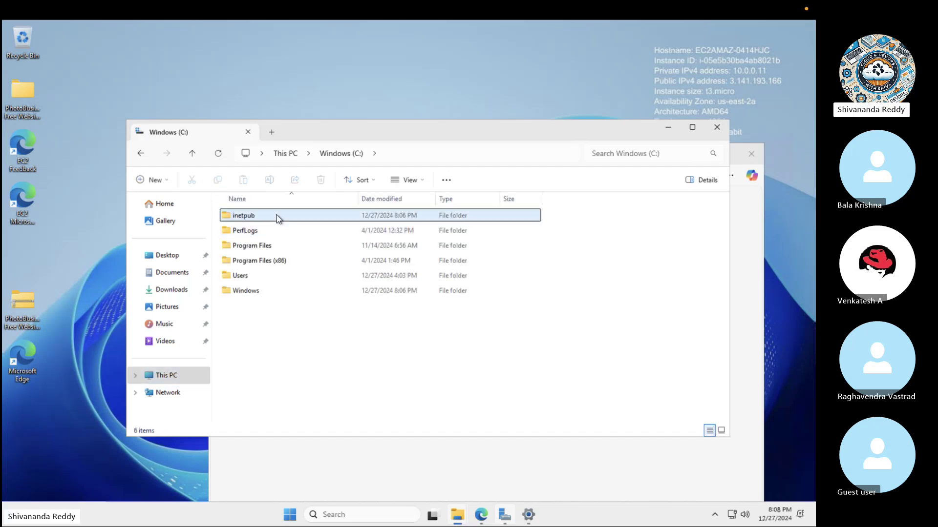
{"action": "double_click", "coordinate": [276, 215]}
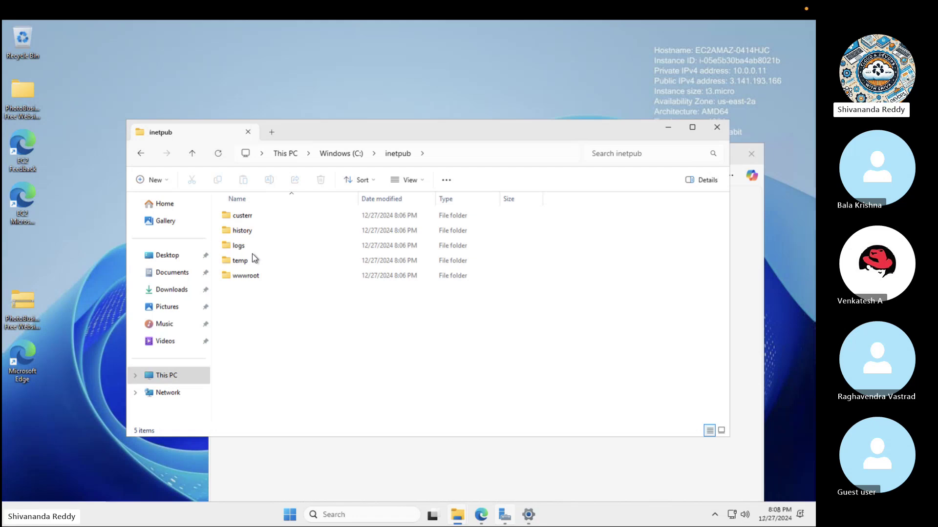
{"action": "double_click", "coordinate": [250, 277]}
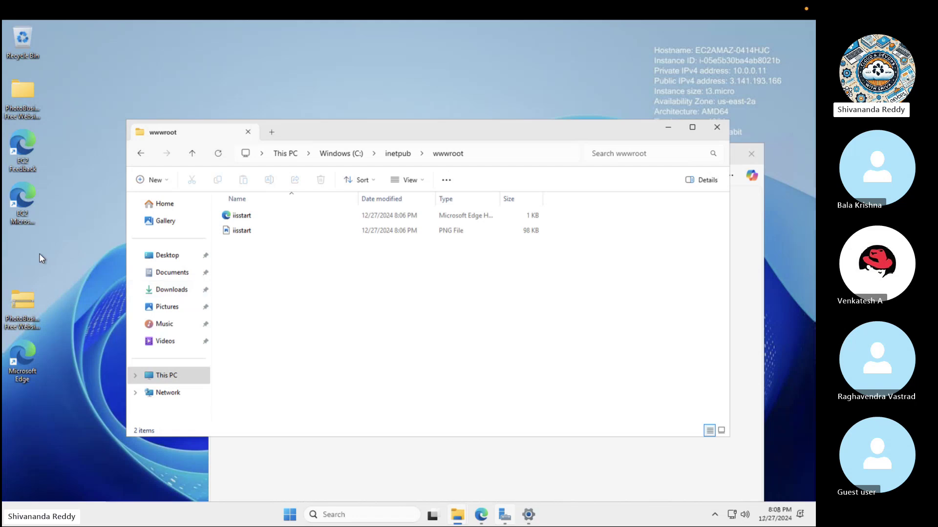
- Copy all contents of the photobusiness folder, inside the extracted template folder on the desktop, into wwwroot
{"action": "left_click", "coordinate": [24, 89]}
{"action": "double_click", "coordinate": [24, 90]}
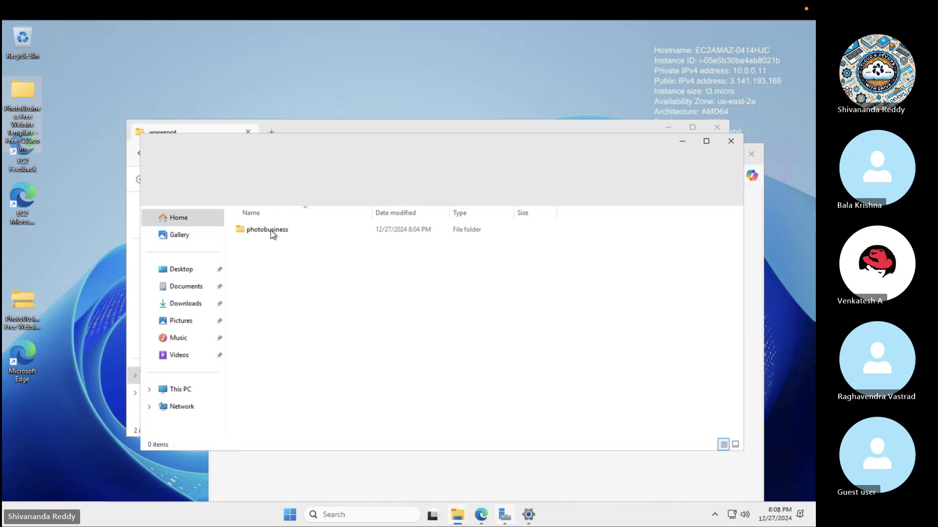
{"action": "double_click", "coordinate": [272, 234]}
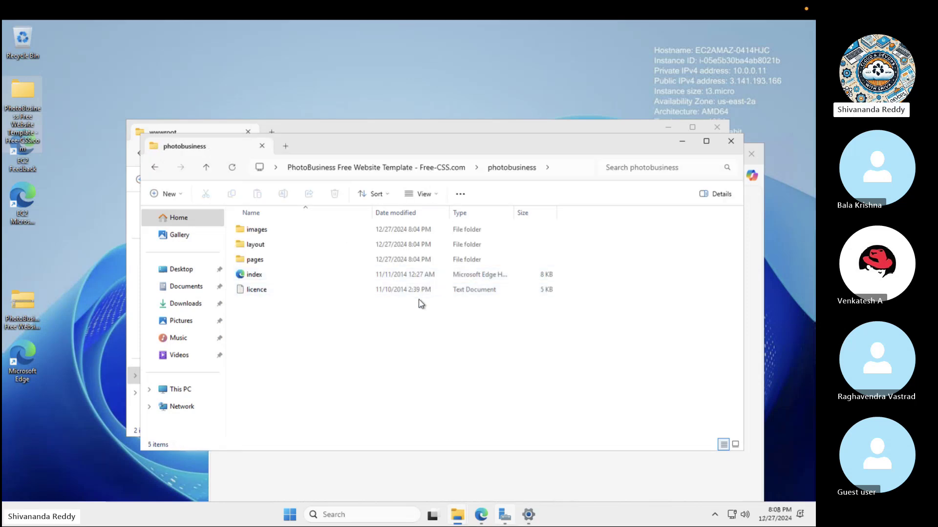
{"action": "key", "text": "ctrl+a"}
{"action": "key", "text": "ctrl+c"}
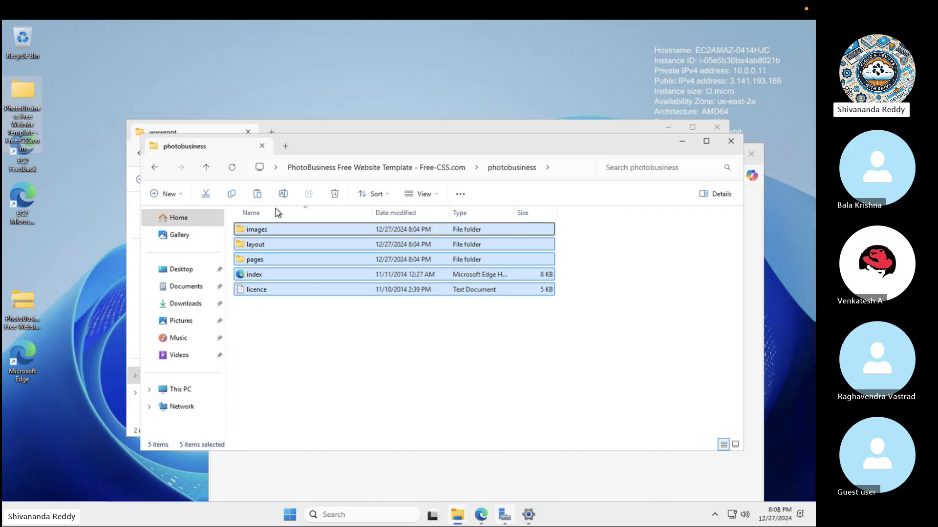
{"action": "left_click", "coordinate": [261, 147]}
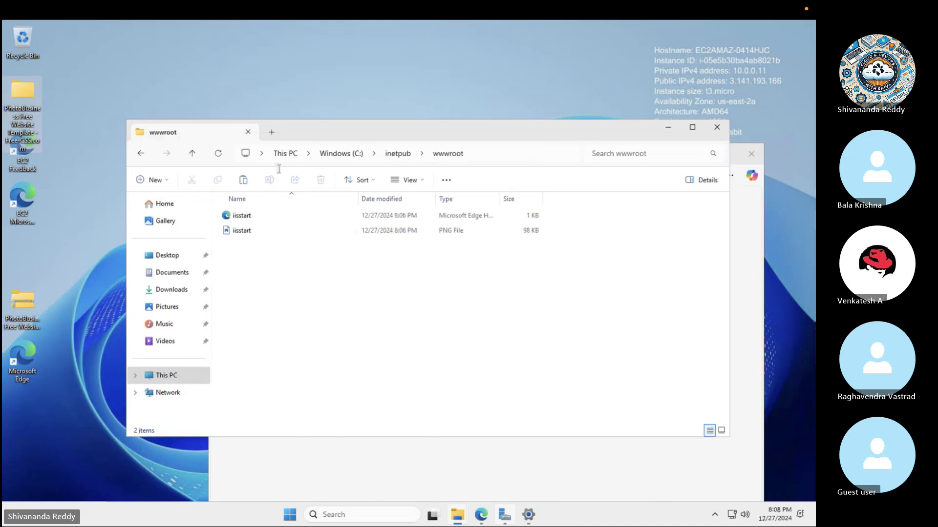
{"action": "right_click", "coordinate": [282, 277]}
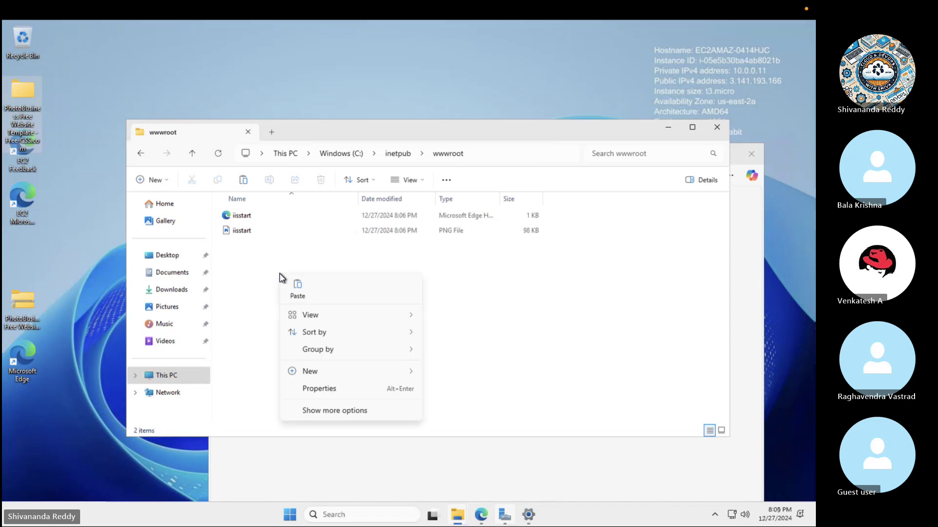
{"action": "left_click", "coordinate": [302, 293]}
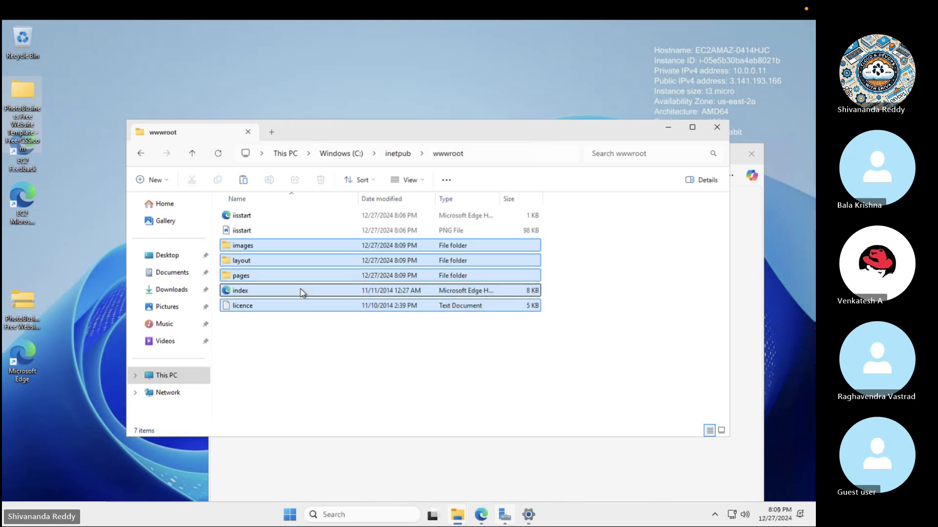
- Bring Edge to the front and load 3.141.193.166 again in the current tab
{"action": "left_click", "coordinate": [483, 518]}
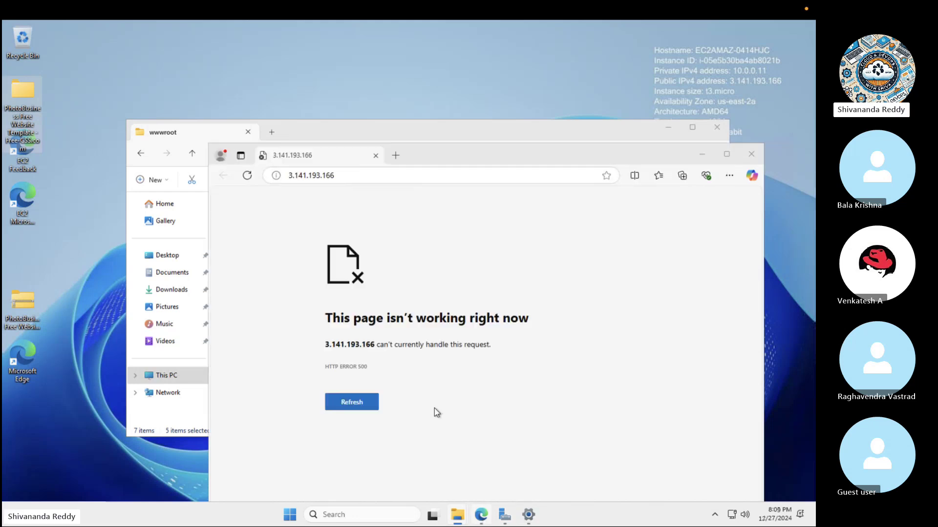
{"action": "left_click", "coordinate": [331, 175]}
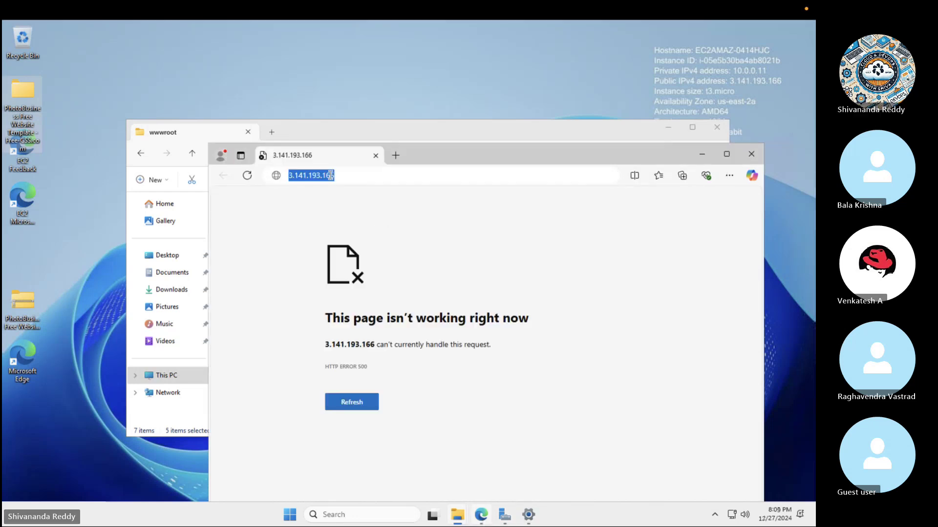
{"action": "key", "text": "Return"}
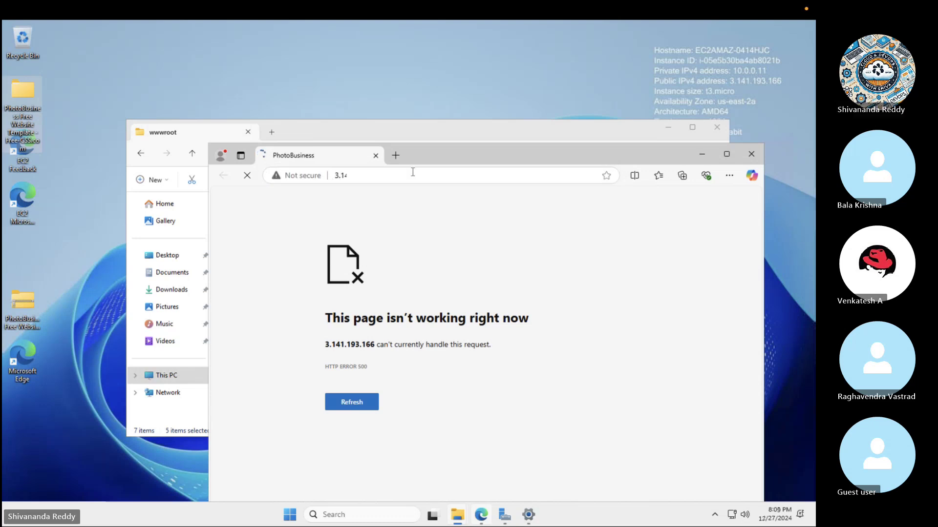
- Load the server's private address 10.0.0.11 in a second Edge tab
{"action": "left_click", "coordinate": [395, 157]}
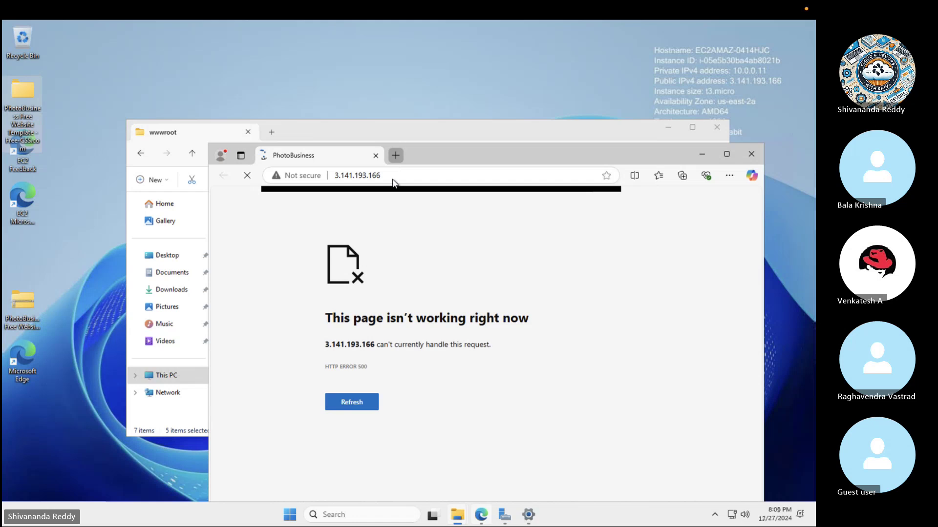
{"action": "left_click", "coordinate": [393, 176]}
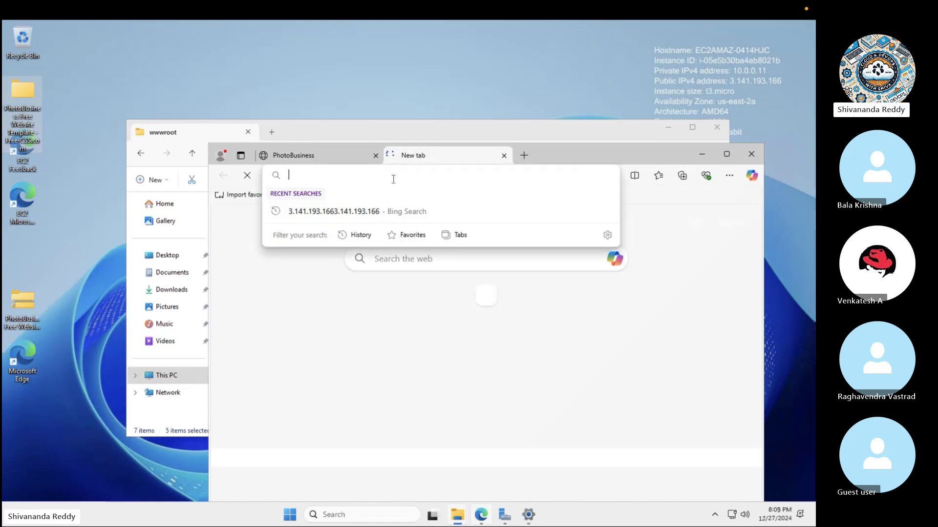
{"action": "type", "text": "10"}
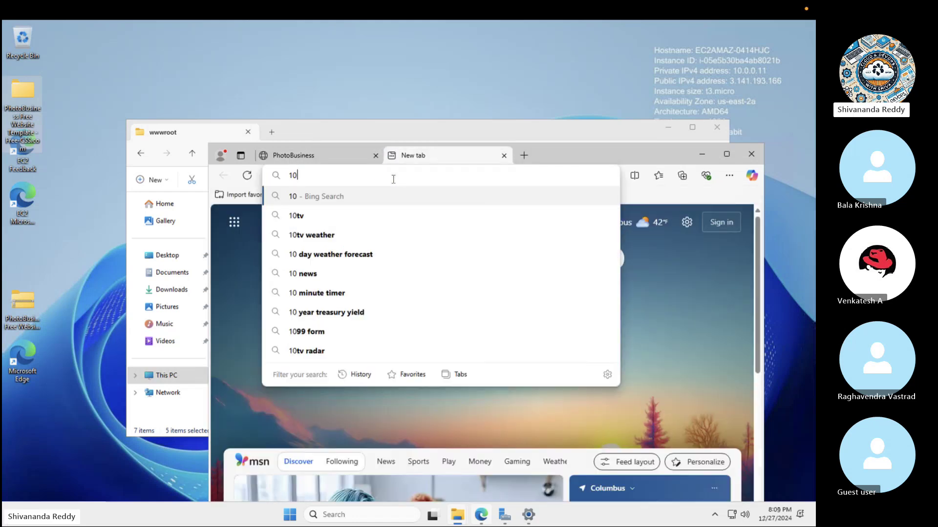
{"action": "type", "text": ".0.0.1"}
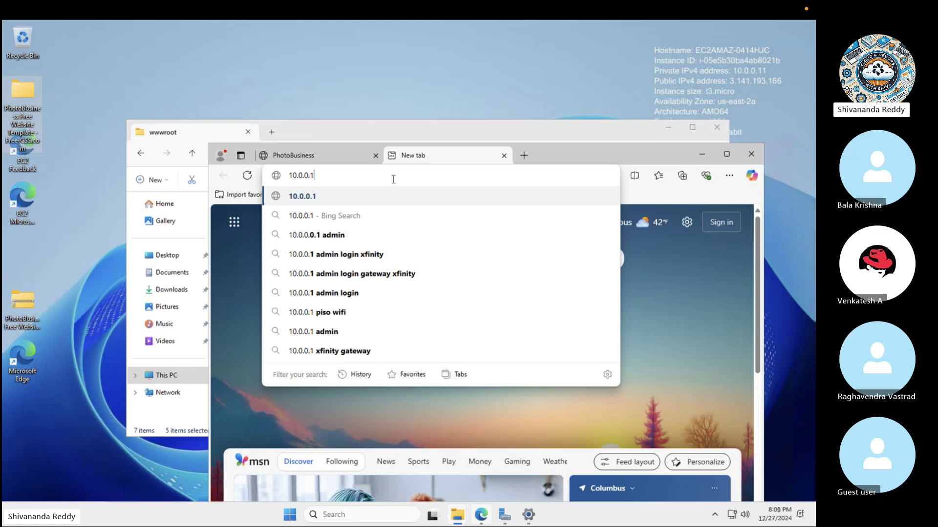
{"action": "key", "text": "Return"}
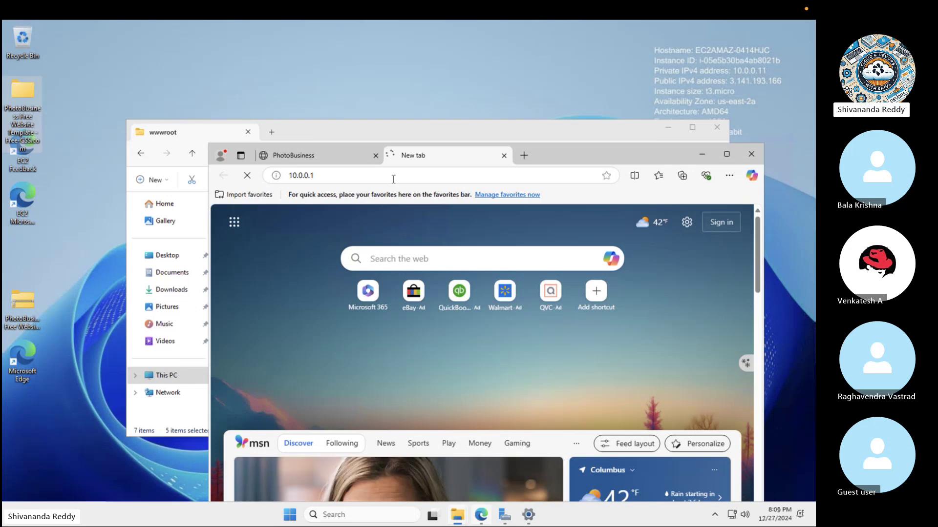
{"action": "left_click", "coordinate": [393, 178]}
{"action": "left_click", "coordinate": [393, 179]}
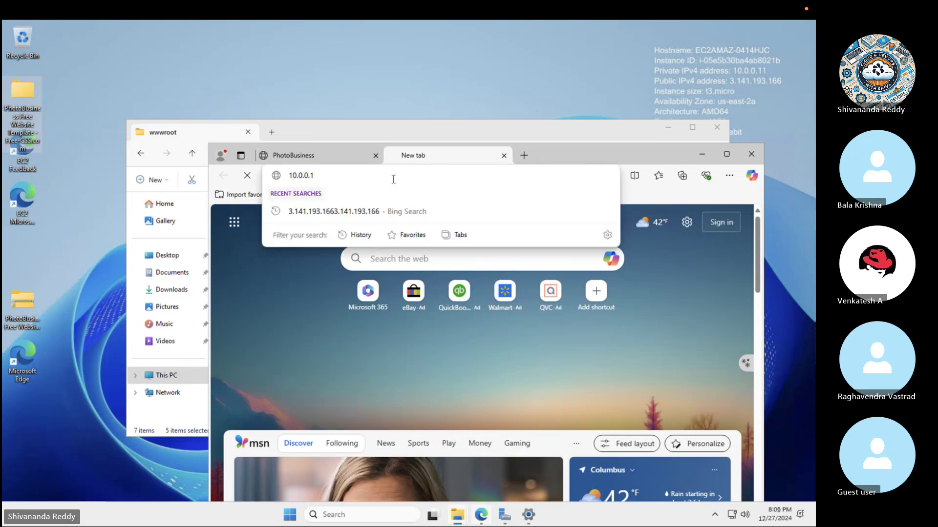
{"action": "type", "text": "1"}
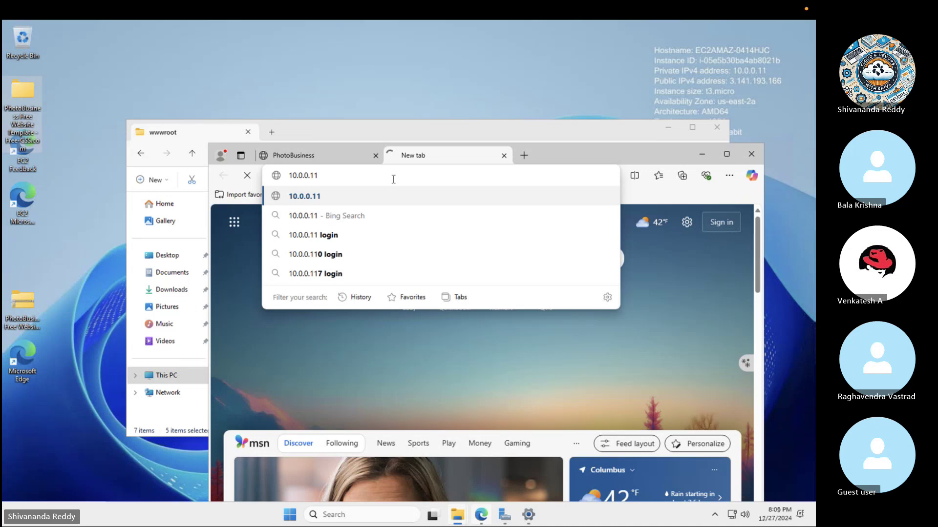
{"action": "key", "text": "Return"}
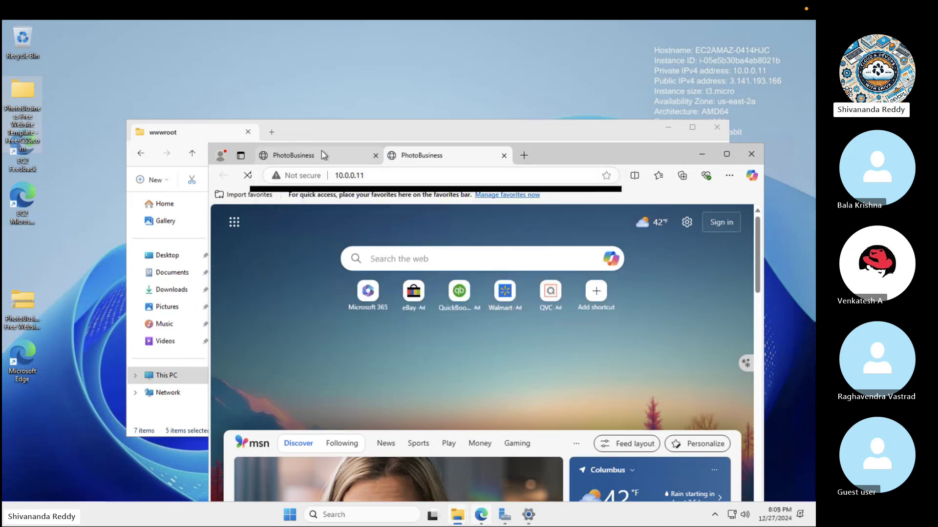
- Maximize Edge and look through the PhotoBusiness home page at 3.141.193.166 from start to end
{"action": "left_click", "coordinate": [725, 155]}
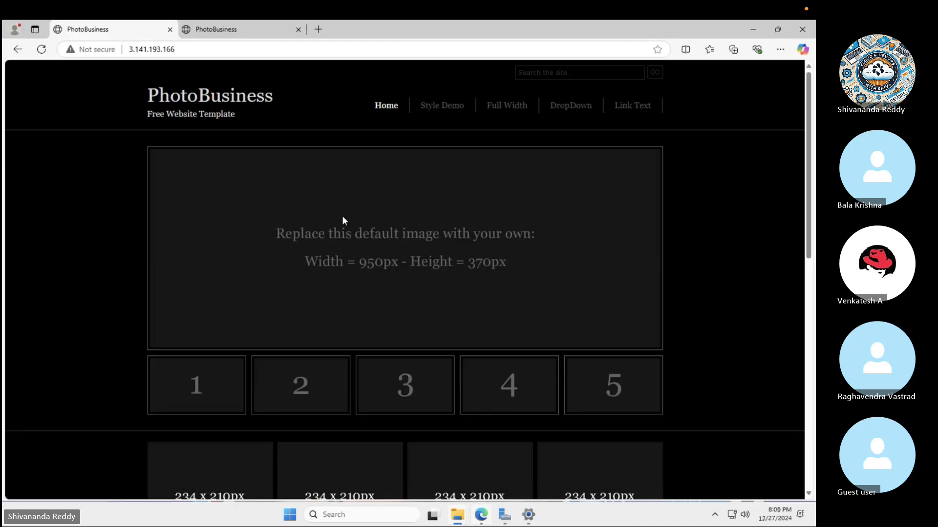
{"action": "scroll", "coordinate": [342, 220], "scroll_direction": "down", "scroll_amount": 10}
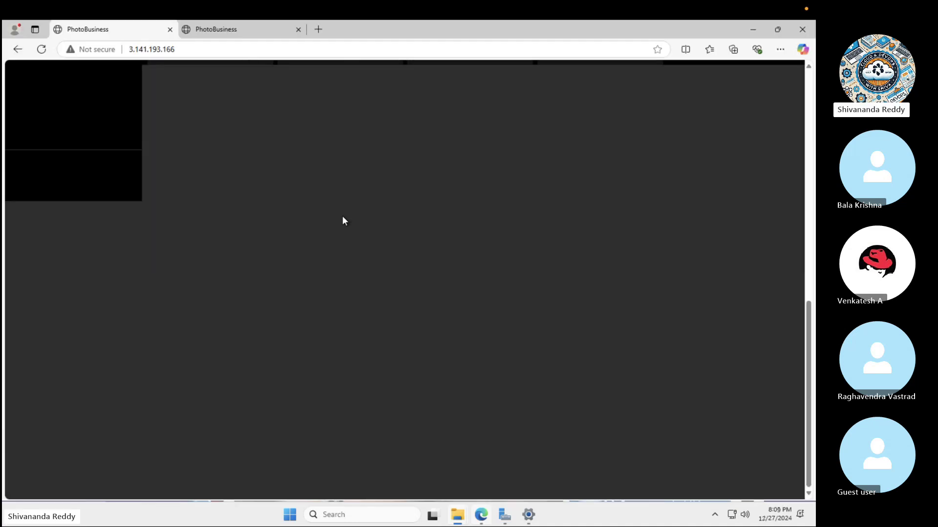
{"action": "scroll", "coordinate": [342, 221], "scroll_direction": "up", "scroll_amount": 10}
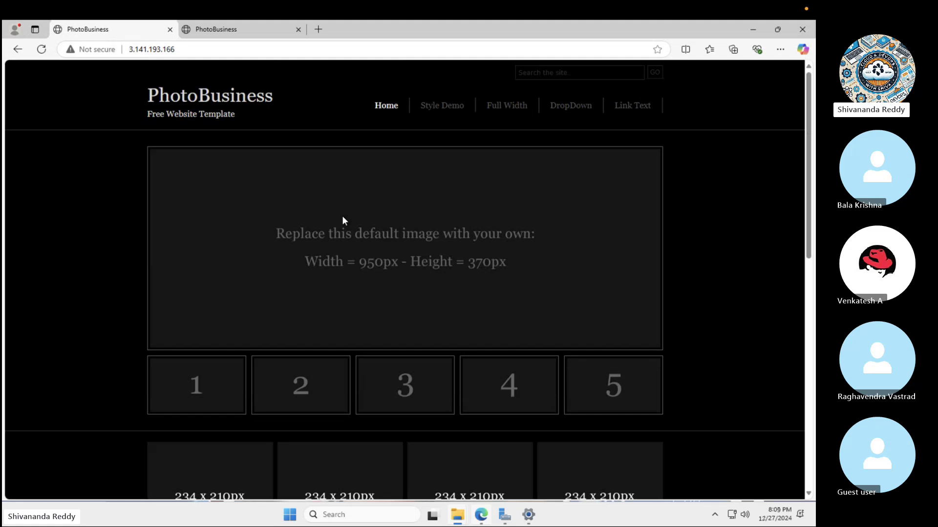
- Switch to Chrome and look at the Prestigious template's page on free-css.com, returning to the template list
{"action": "key", "text": "ctrl+Left"}
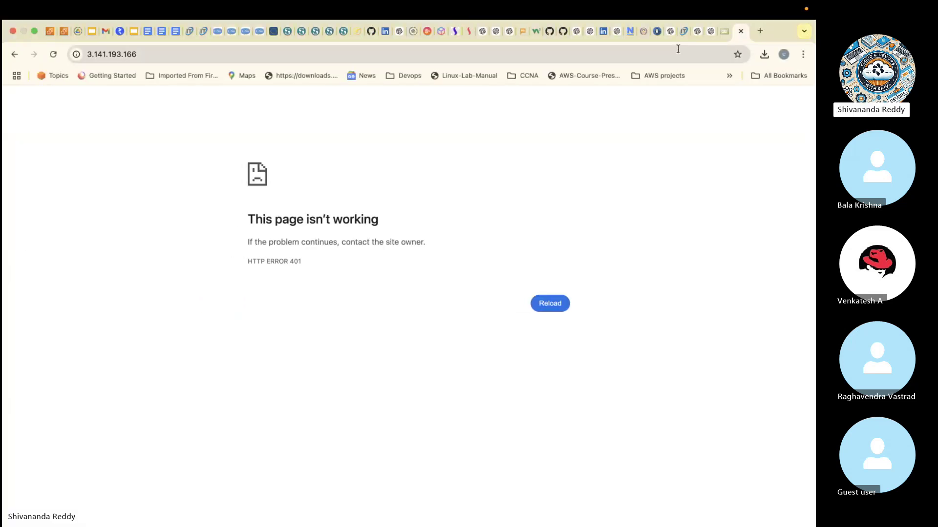
{"action": "left_click", "coordinate": [726, 32]}
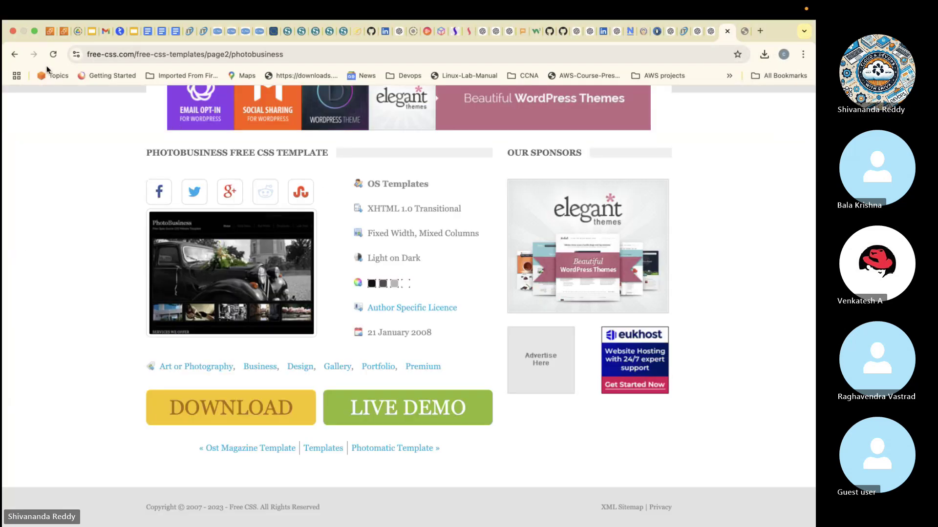
{"action": "left_click", "coordinate": [13, 55]}
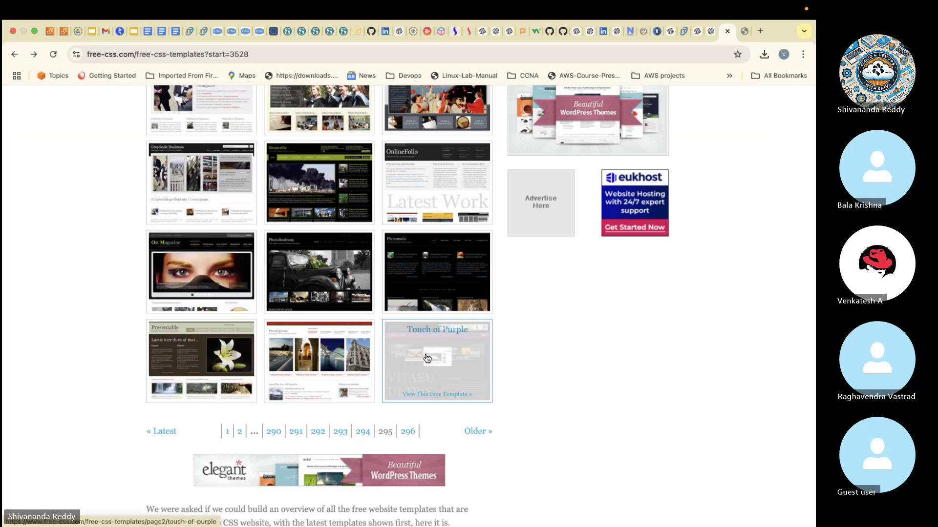
{"action": "left_click", "coordinate": [328, 351]}
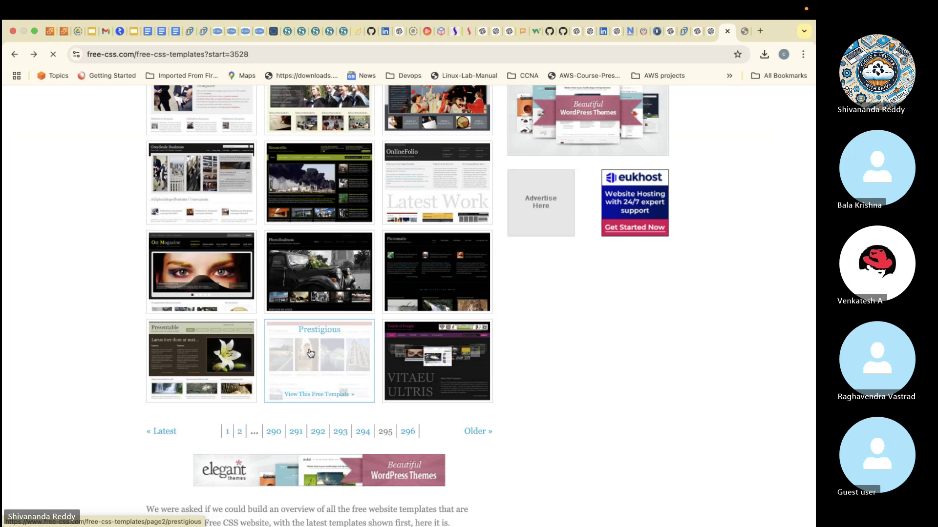
{"action": "scroll", "coordinate": [279, 358], "scroll_direction": "down", "scroll_amount": 5}
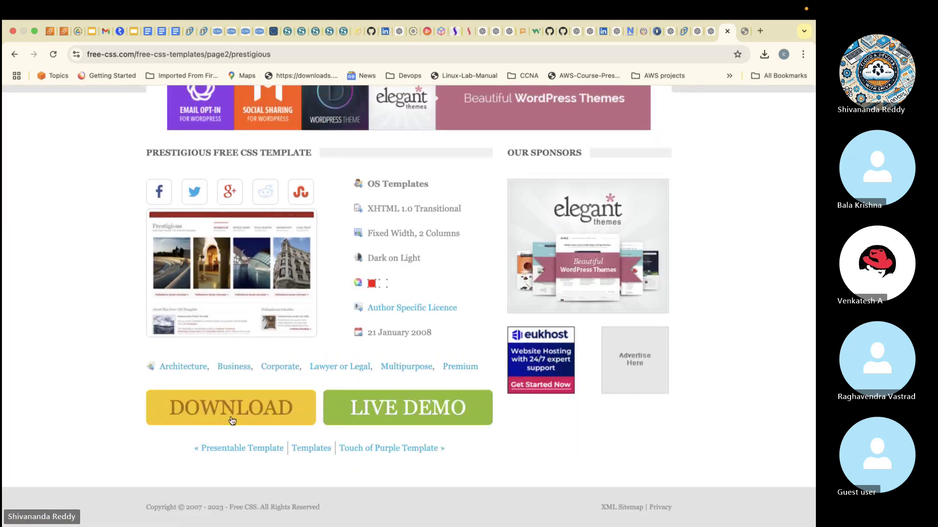
{"action": "scroll", "coordinate": [269, 347], "scroll_direction": "up", "scroll_amount": 10}
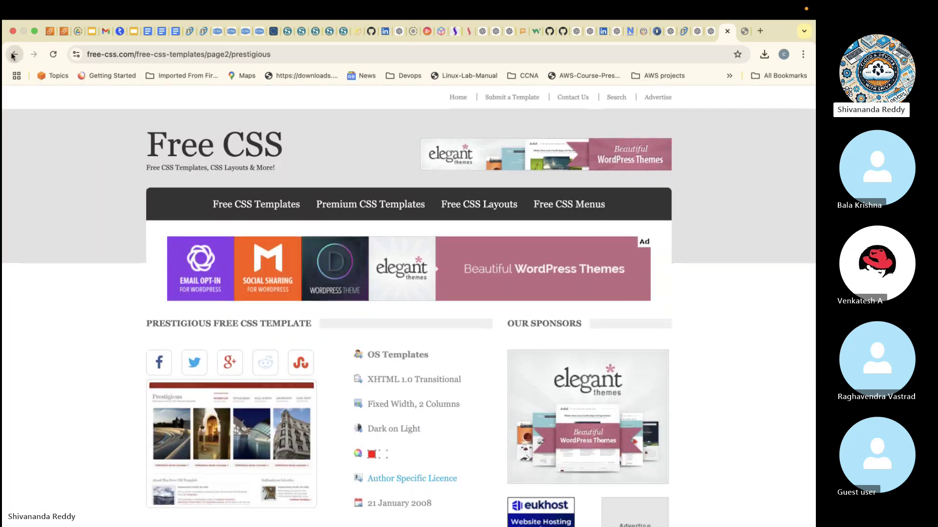
{"action": "left_click", "coordinate": [14, 54]}
- Download the Healet template from page 1 of the Free CSS template list
{"action": "scroll", "coordinate": [297, 250], "scroll_direction": "up", "scroll_amount": 7}
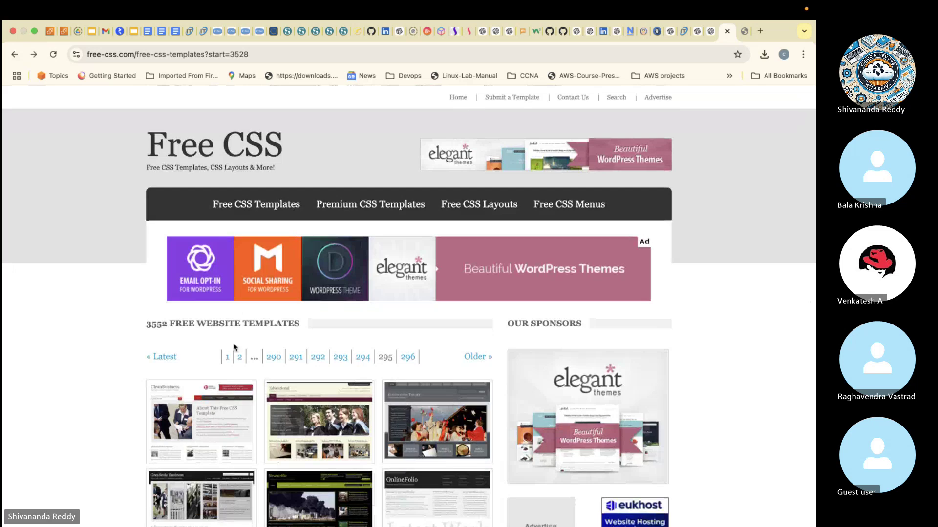
{"action": "left_click", "coordinate": [227, 359]}
{"action": "scroll", "coordinate": [288, 420], "scroll_direction": "down", "scroll_amount": 7}
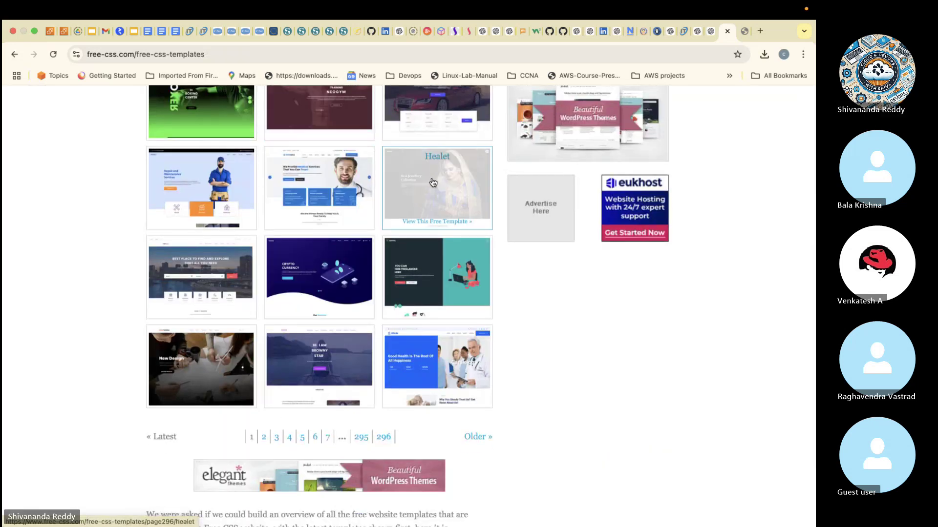
{"action": "left_click", "coordinate": [433, 182]}
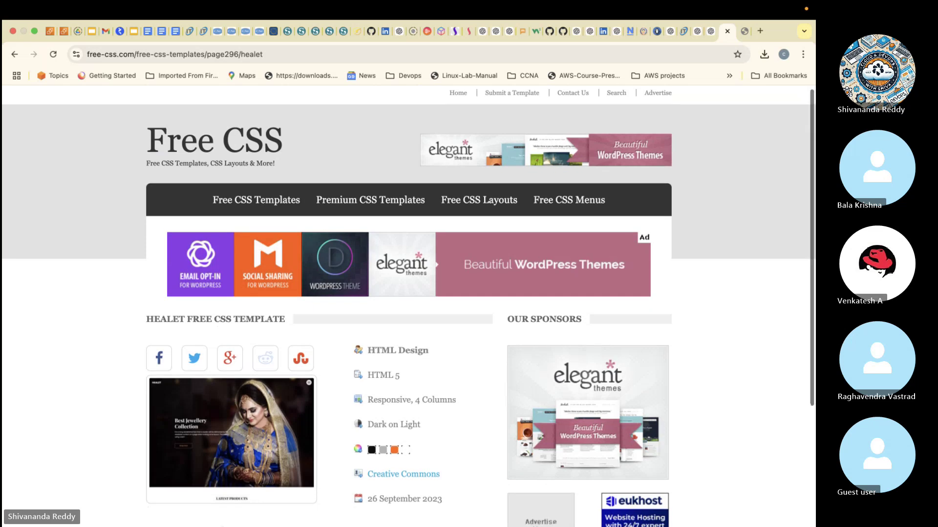
{"action": "scroll", "coordinate": [222, 518], "scroll_direction": "down", "scroll_amount": 2}
{"action": "left_click", "coordinate": [223, 522]}
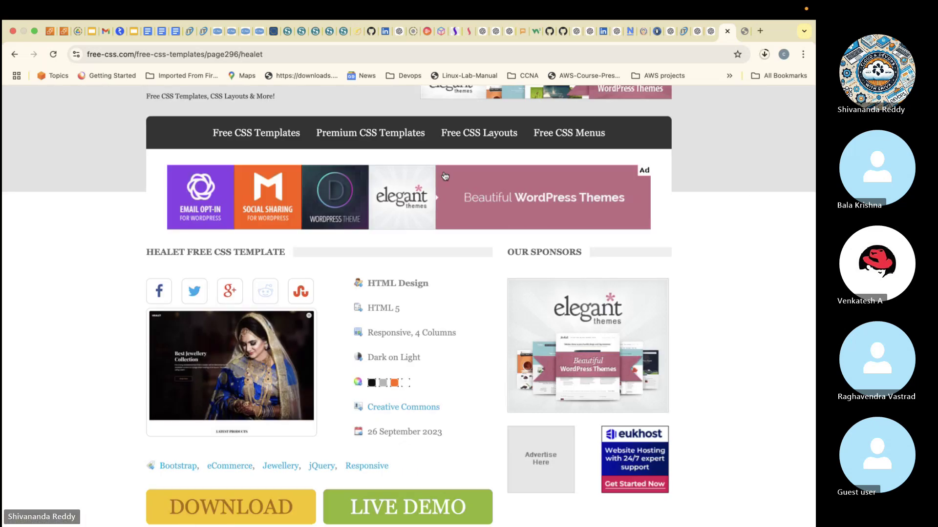
- Show the Healet download in Finder and copy all contents of the healet-html 2 folder
{"action": "left_click", "coordinate": [707, 86]}
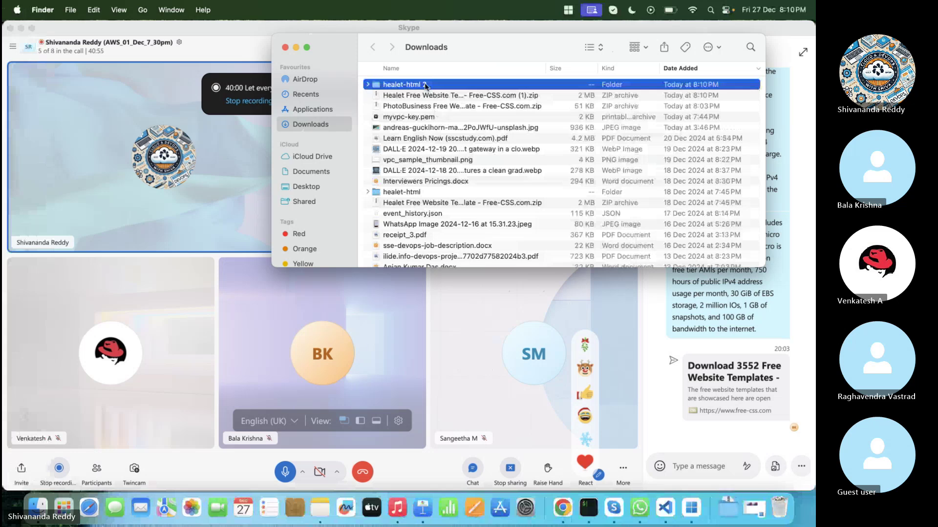
{"action": "right_click", "coordinate": [424, 86]}
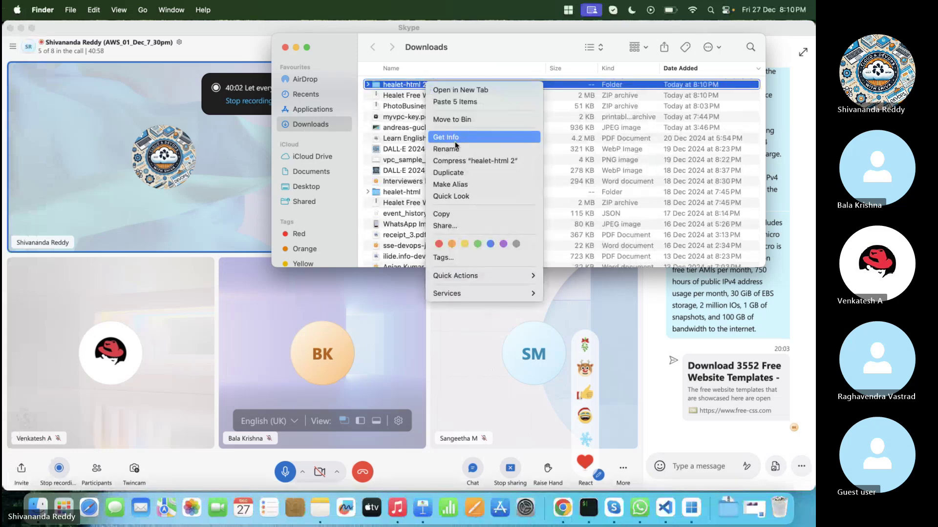
{"action": "left_click", "coordinate": [452, 213]}
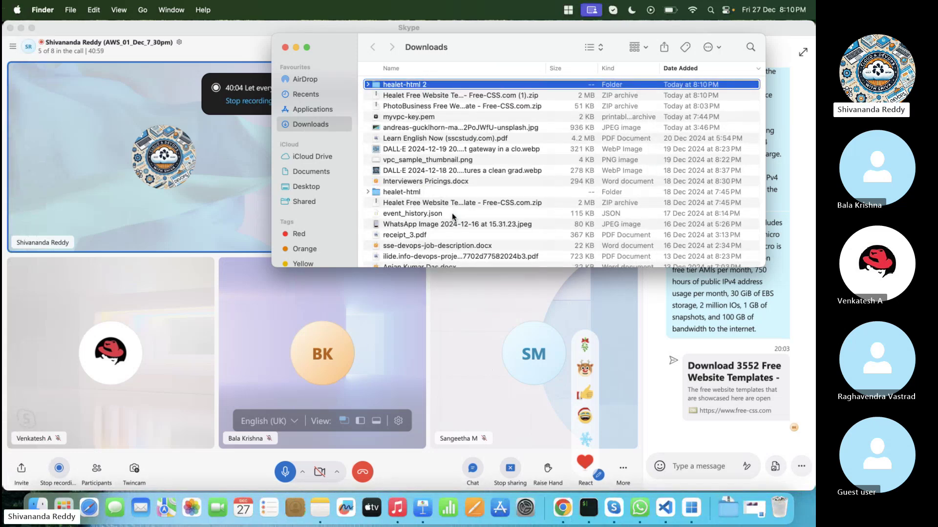
{"action": "double_click", "coordinate": [452, 82]}
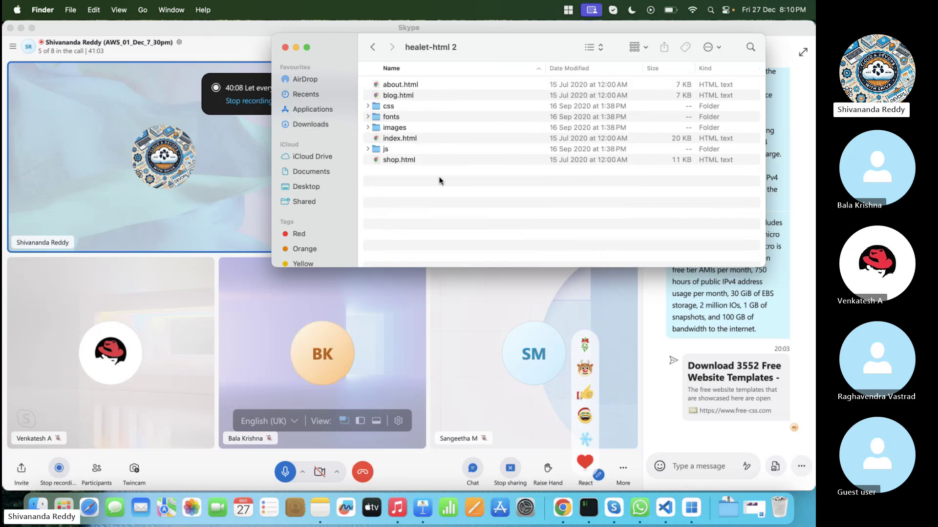
{"action": "key", "text": "super+a"}
- Return to the Windows server's remote desktop and bring the wwwroot File Explorer window to the front
{"action": "key", "text": "ctrl+Right"}
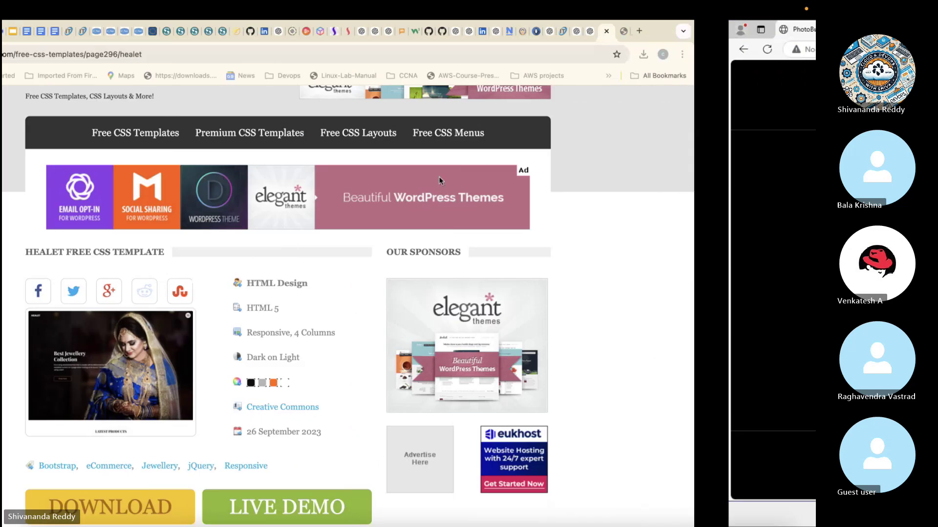
{"action": "key", "text": "ctrl+Right"}
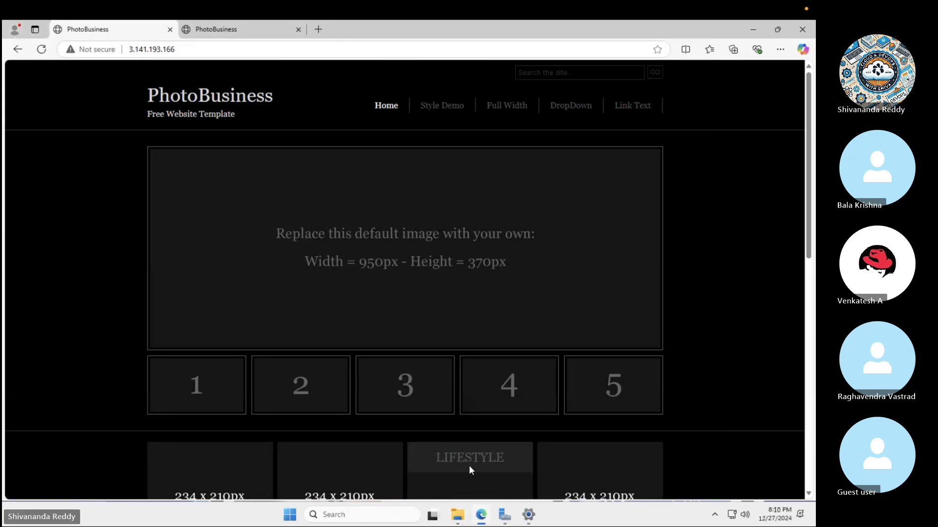
{"action": "mouse_move", "coordinate": [459, 513]}
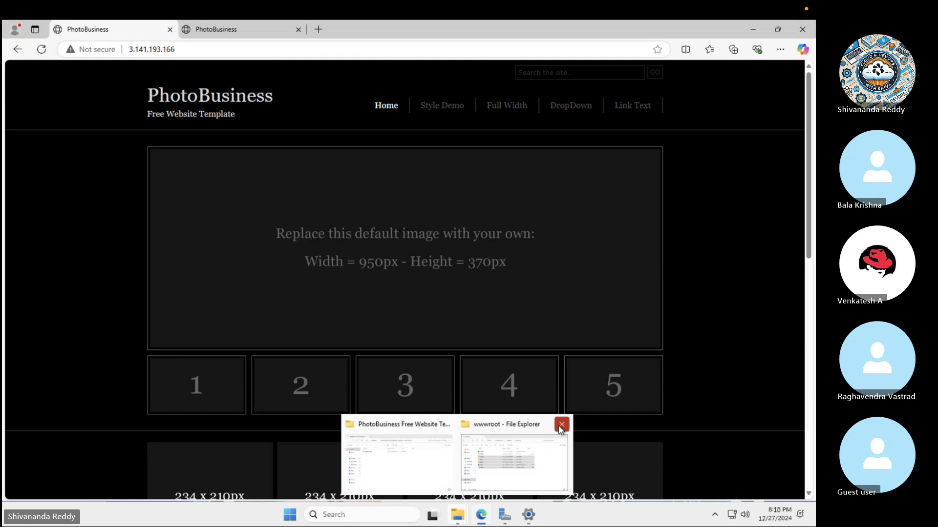
{"action": "left_click", "coordinate": [515, 444]}
- Try to delete everything in wwwroot and paste the copied Healet files, cancelling the copy into inetpub
{"action": "key", "text": "ctrl+a"}
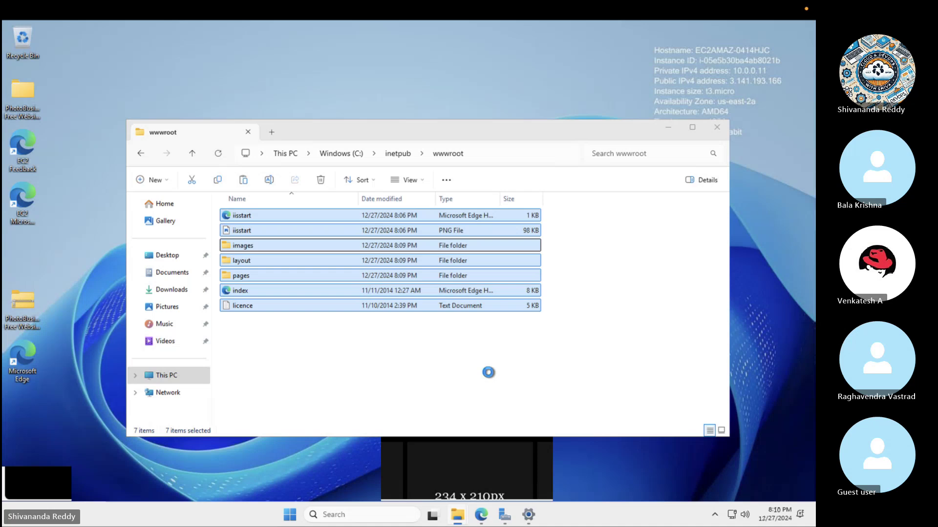
{"action": "key", "text": "Delete"}
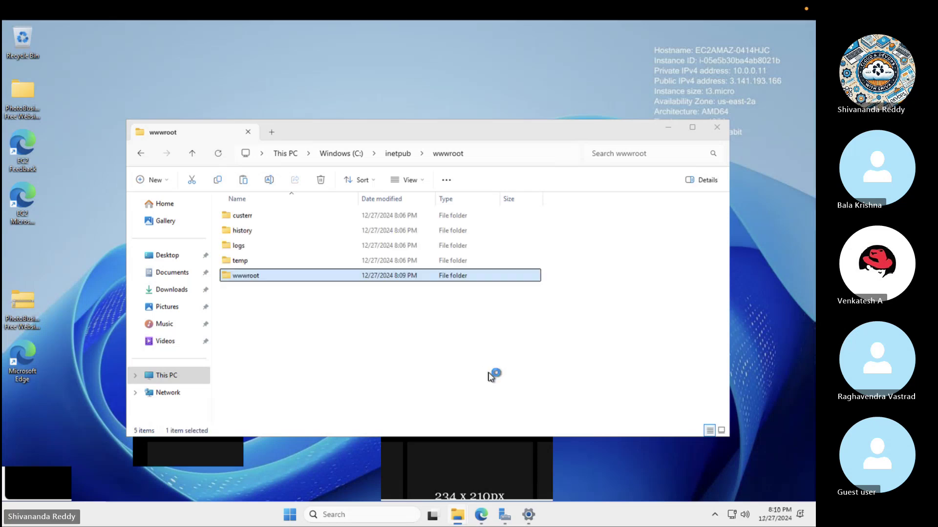
{"action": "key", "text": "ctrl+v"}
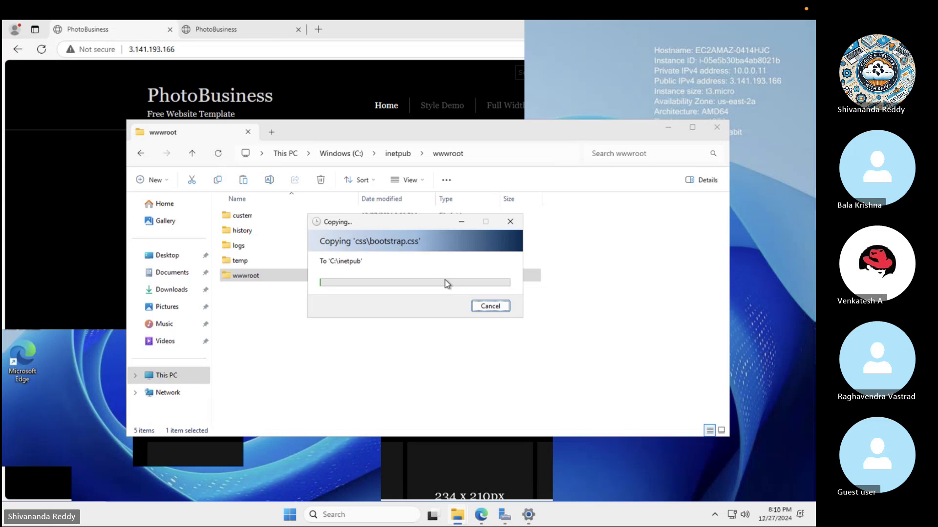
{"action": "left_click", "coordinate": [490, 306]}
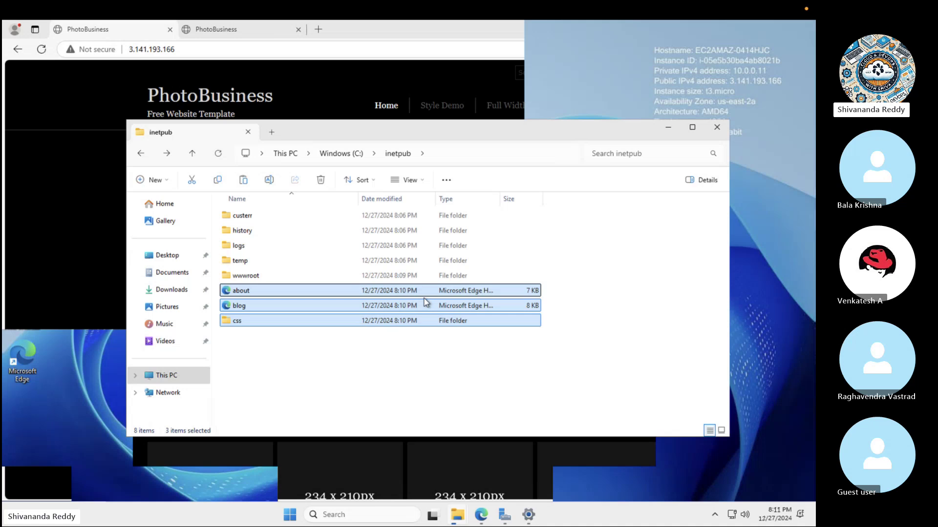
- Delete the misplaced css folder and the about and blog files from C:\inetpub
{"action": "key", "text": "alt+Up"}
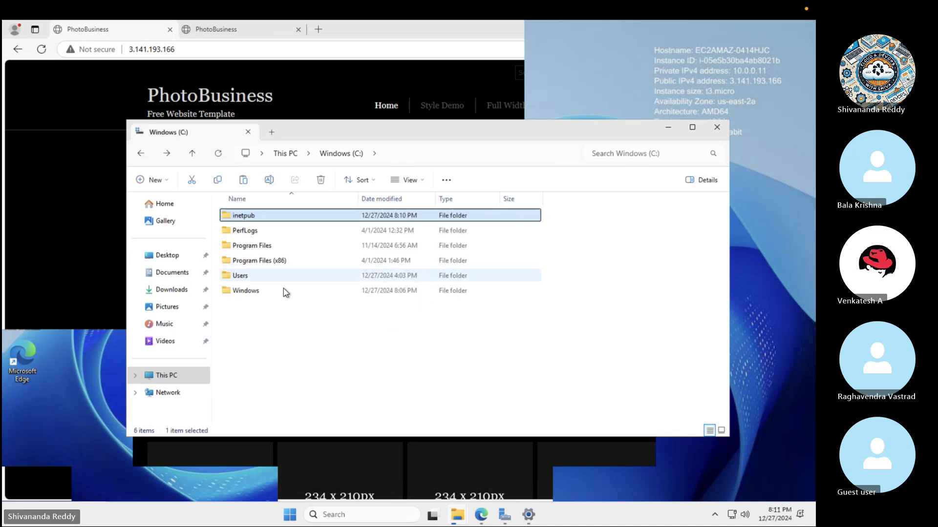
{"action": "double_click", "coordinate": [300, 221]}
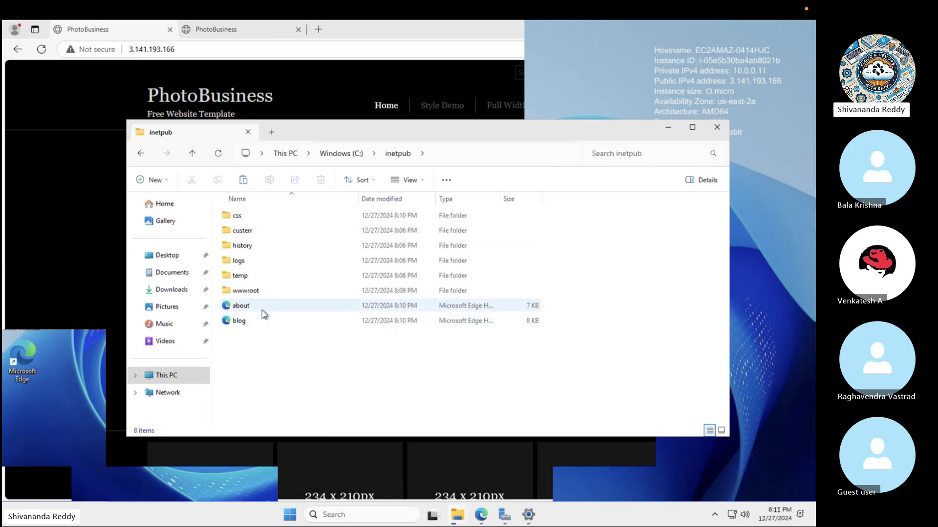
{"action": "left_click", "coordinate": [262, 305]}
{"action": "key", "text": "shift+Down"}
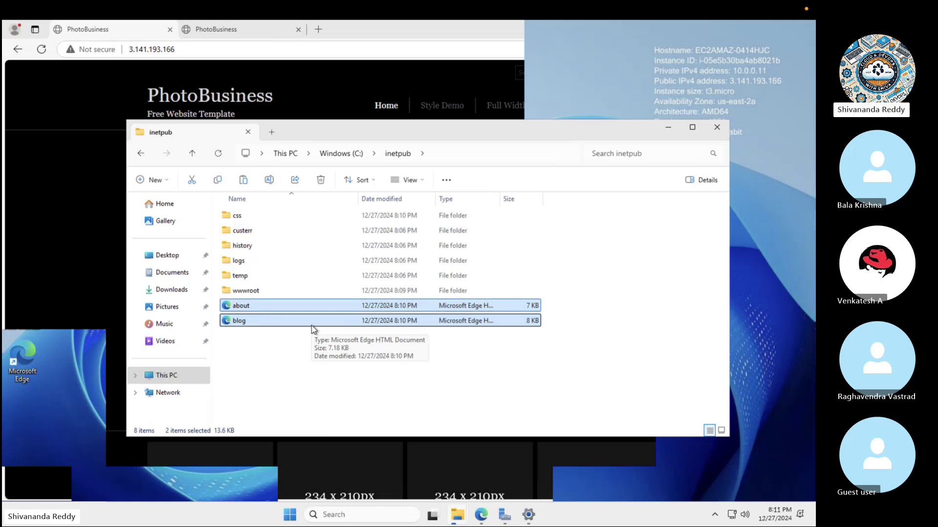
{"action": "key", "text": "F5"}
{"action": "key", "text": "alt+Left"}
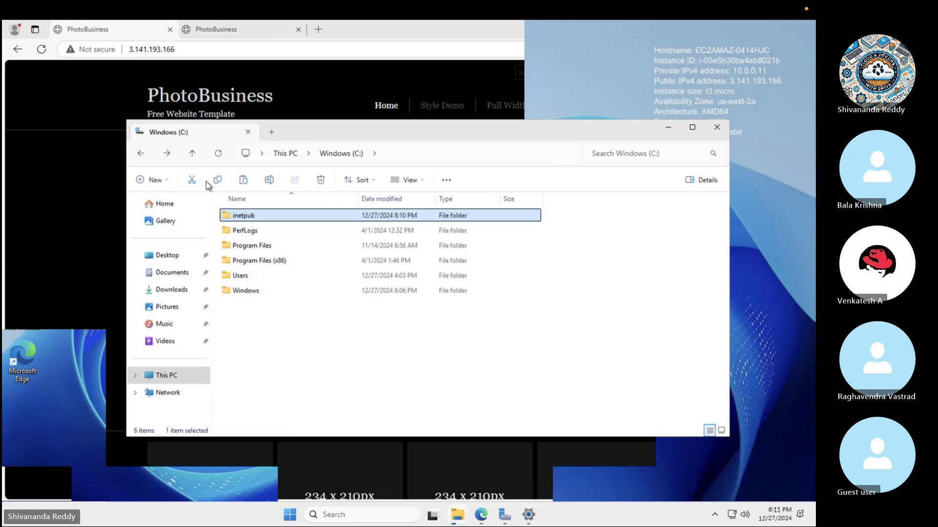
{"action": "double_click", "coordinate": [264, 215]}
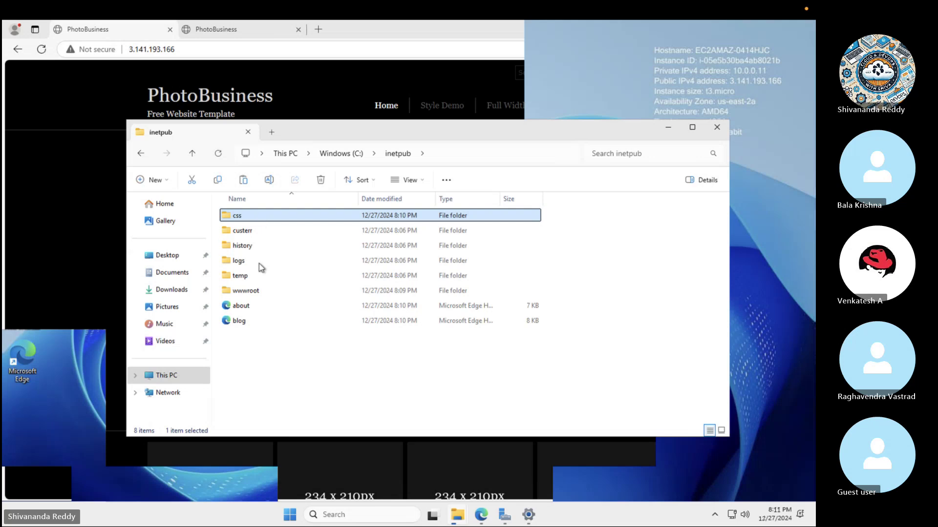
{"action": "left_click", "coordinate": [250, 306]}
{"action": "left_click", "coordinate": [246, 321], "text": "ctrl"}
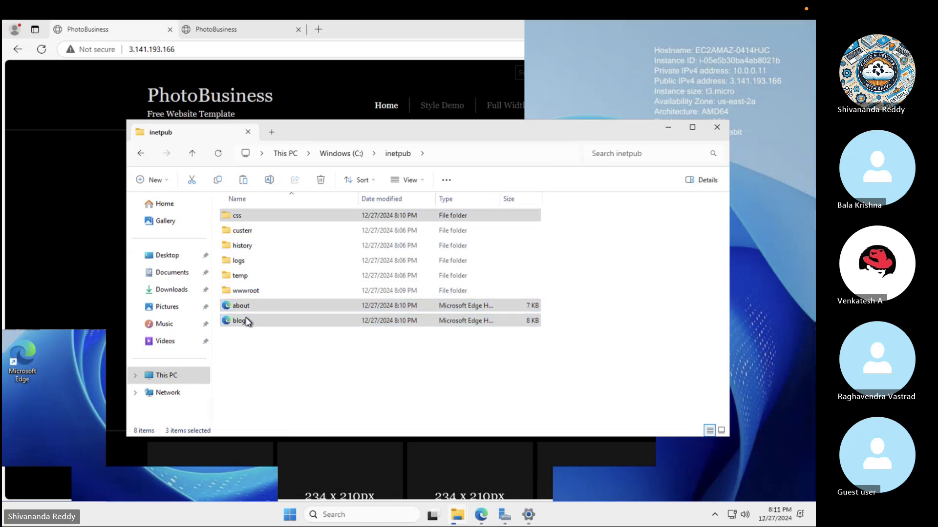
{"action": "right_click", "coordinate": [247, 321]}
{"action": "left_click", "coordinate": [360, 335]}
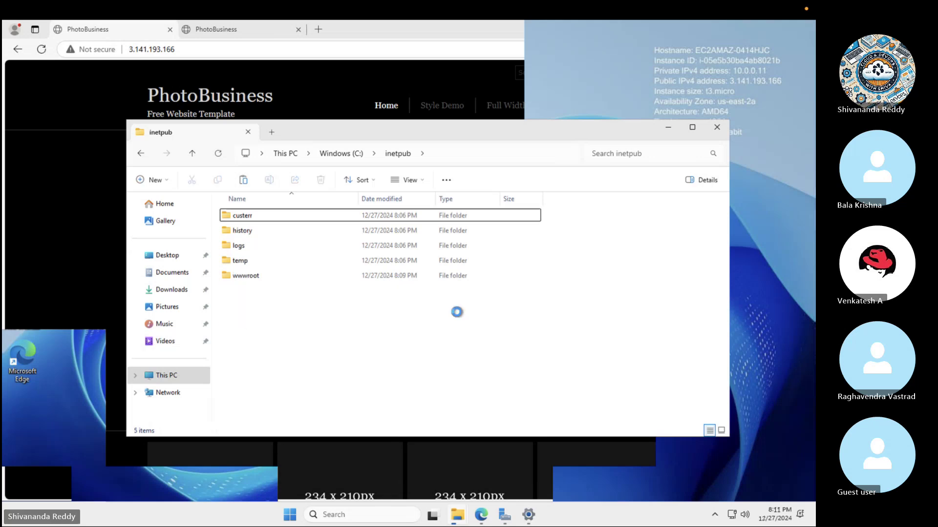
- Delete everything inside wwwroot and paste the copied Healet website files there
{"action": "left_click", "coordinate": [310, 276]}
{"action": "double_click", "coordinate": [309, 275]}
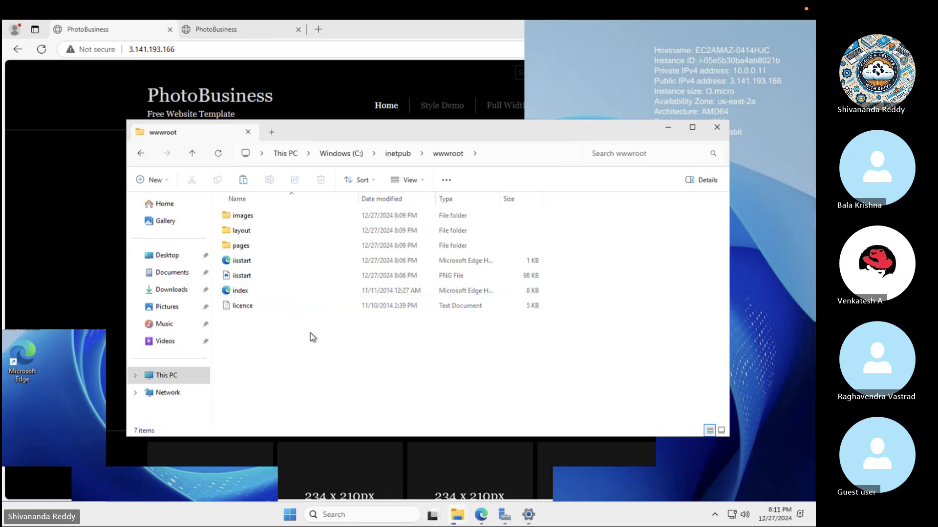
{"action": "key", "text": "ctrl+a"}
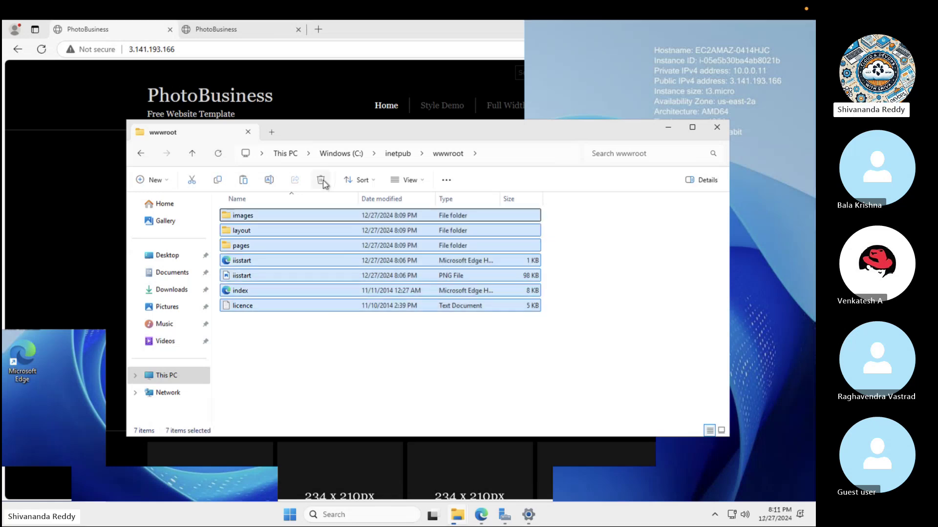
{"action": "left_click", "coordinate": [321, 181]}
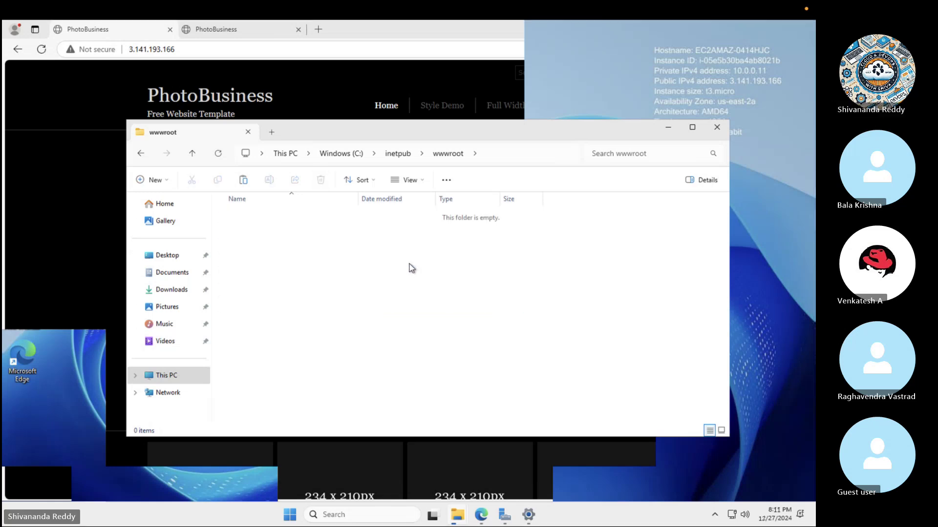
{"action": "right_click", "coordinate": [434, 274]}
{"action": "left_click", "coordinate": [450, 287]}
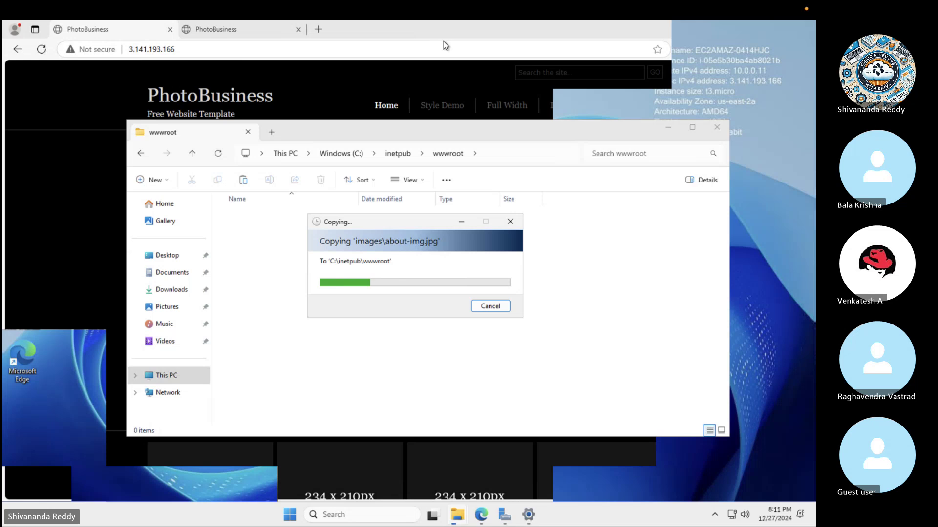
- Reduce the Edge window to expose the server desktop and delete the PhotoBusiness template folder and its zip archive
{"action": "left_click", "coordinate": [428, 48]}
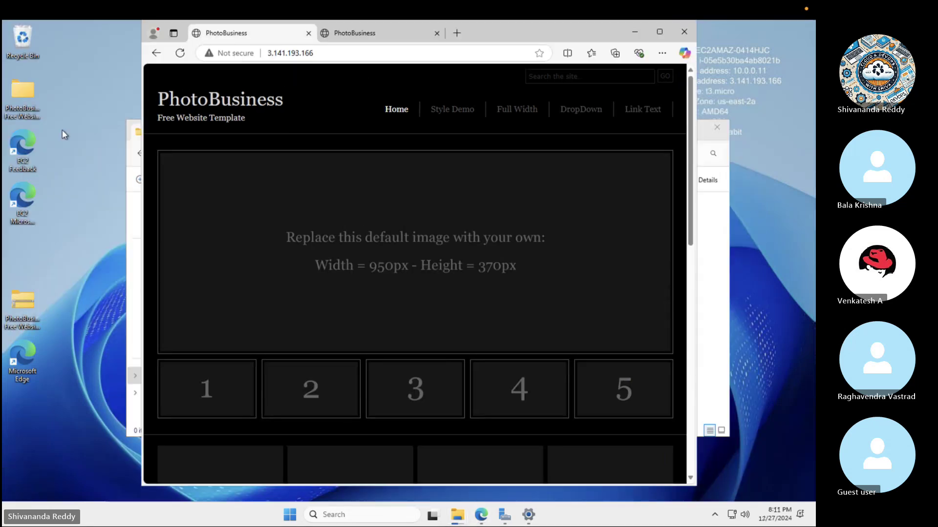
{"action": "left_click", "coordinate": [26, 94]}
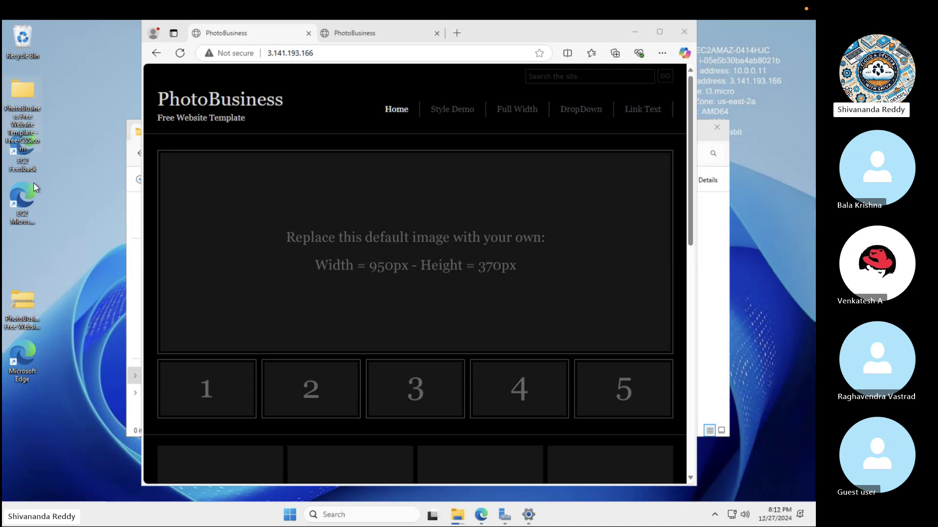
{"action": "left_click", "coordinate": [22, 309]}
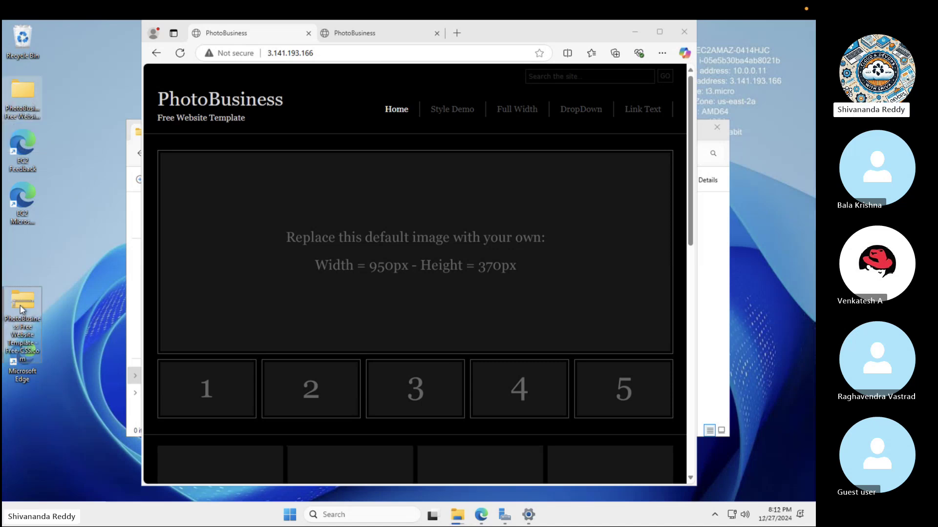
{"action": "double_click", "coordinate": [22, 309]}
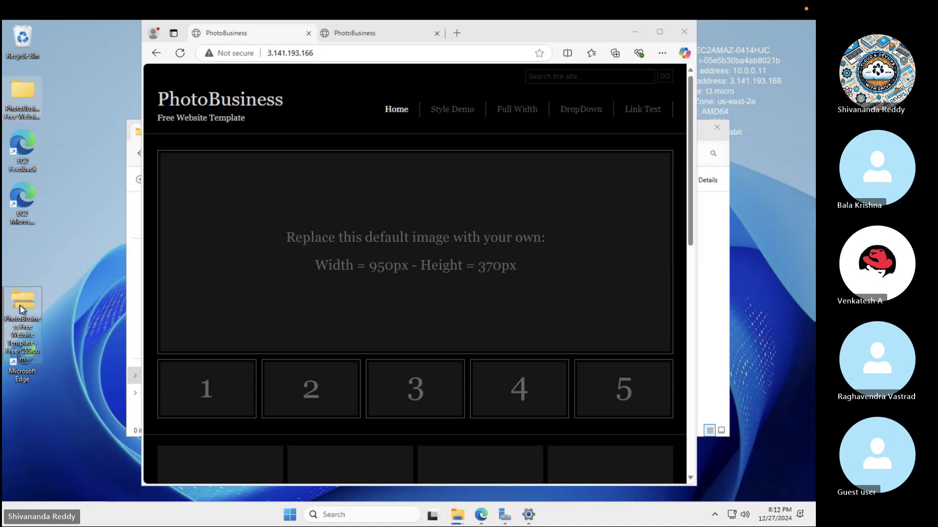
{"action": "right_click", "coordinate": [19, 305]}
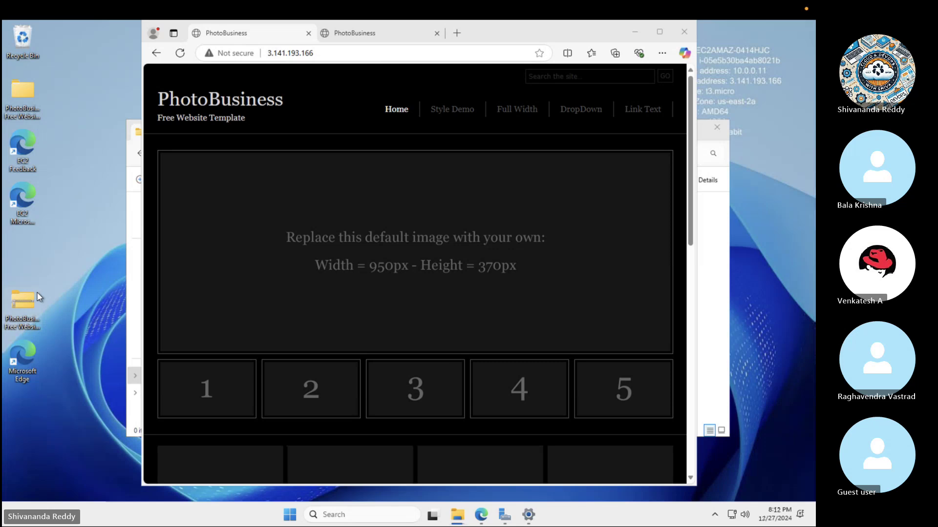
{"action": "key", "text": "Escape"}
{"action": "right_click", "coordinate": [26, 309]}
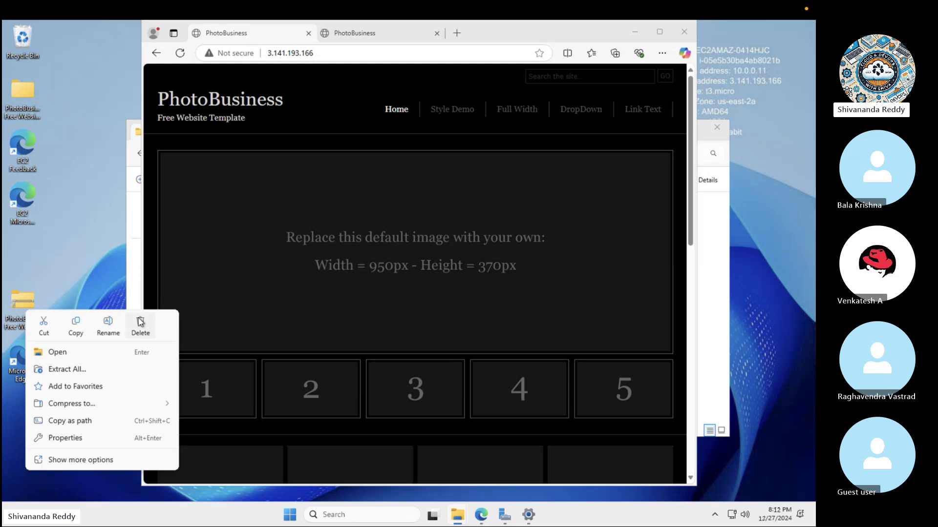
{"action": "key", "text": "Escape"}
{"action": "key", "text": "Delete"}
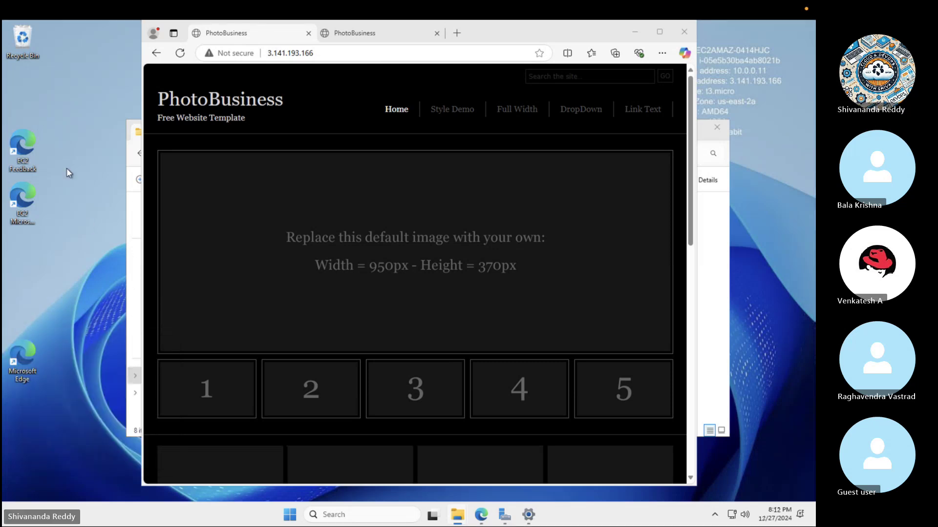
- Reload the site at 3.141.193.166 and 10.0.0.11 in the two Edge tabs and view both pages in a maximized window
{"action": "left_click", "coordinate": [308, 49]}
{"action": "key", "text": "ctrl+c"}
{"action": "key", "text": "Return"}
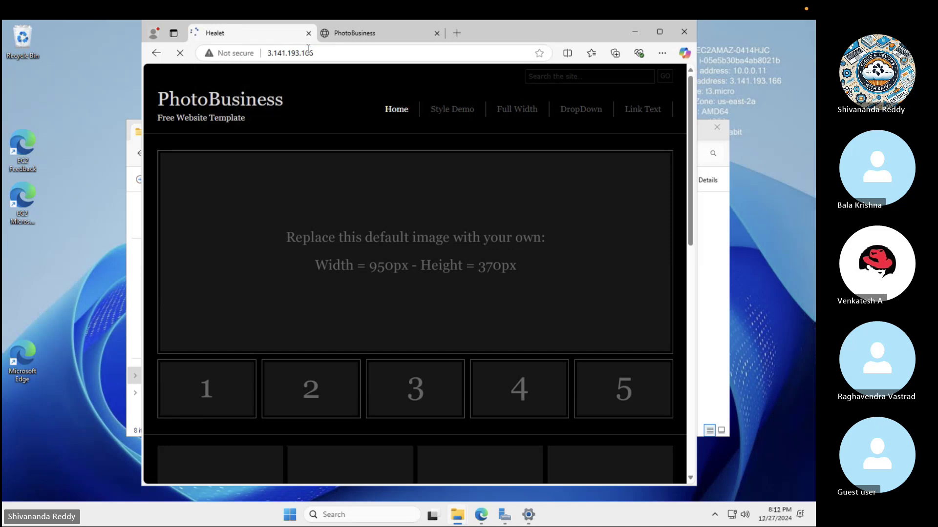
{"action": "left_click", "coordinate": [350, 36]}
{"action": "left_click", "coordinate": [333, 47]}
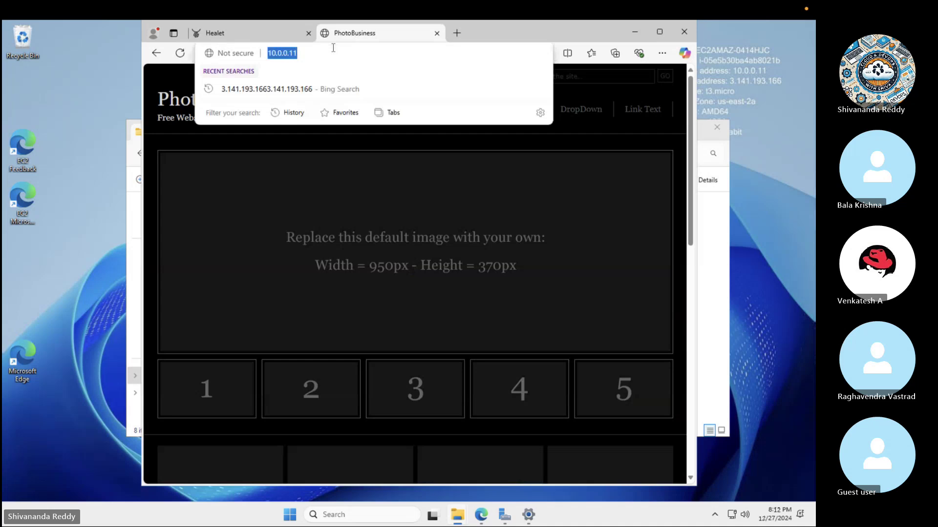
{"action": "key", "text": "ctrl+v"}
{"action": "key", "text": "Return"}
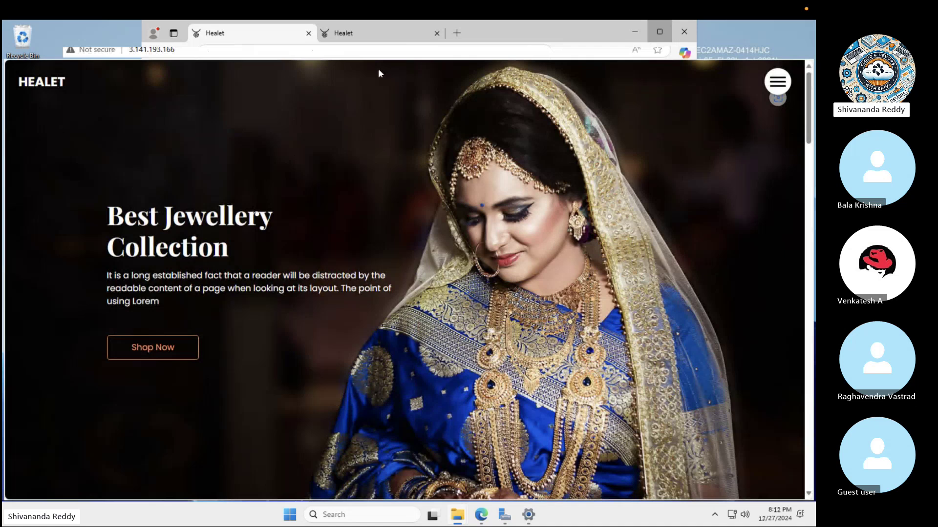
{"action": "left_click", "coordinate": [239, 30]}
{"action": "left_click", "coordinate": [219, 47]}
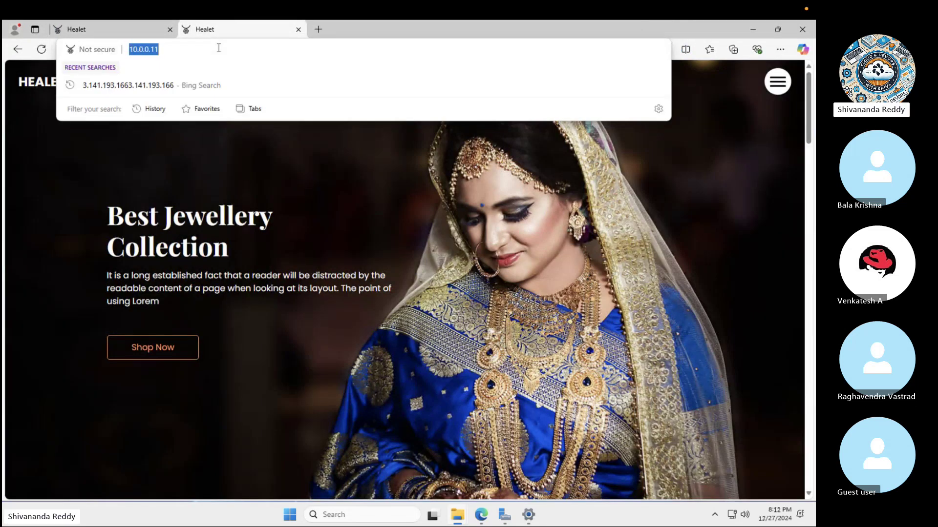
{"action": "key", "text": "Escape"}
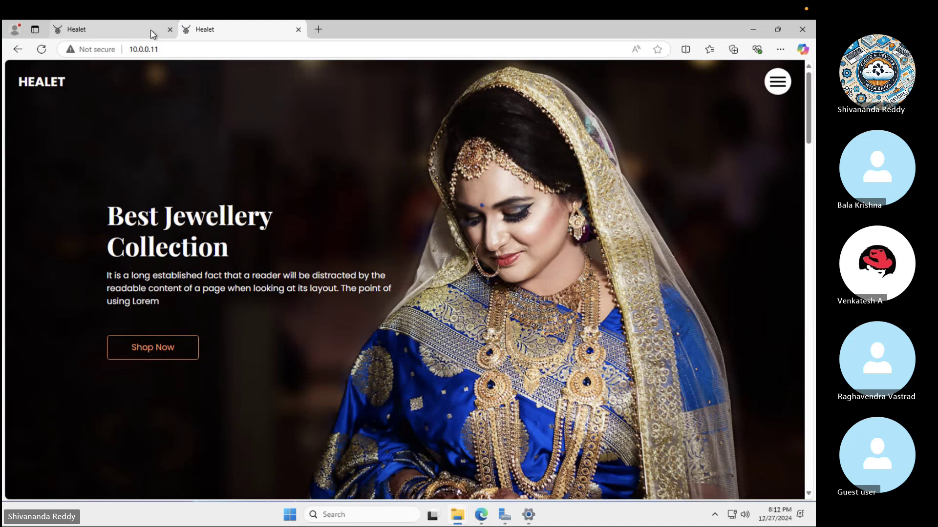
{"action": "left_click", "coordinate": [152, 31]}
- Switch to Chrome on the local Mac and reload the site at 3.141.193.166
{"action": "key", "text": "ctrl+Left"}
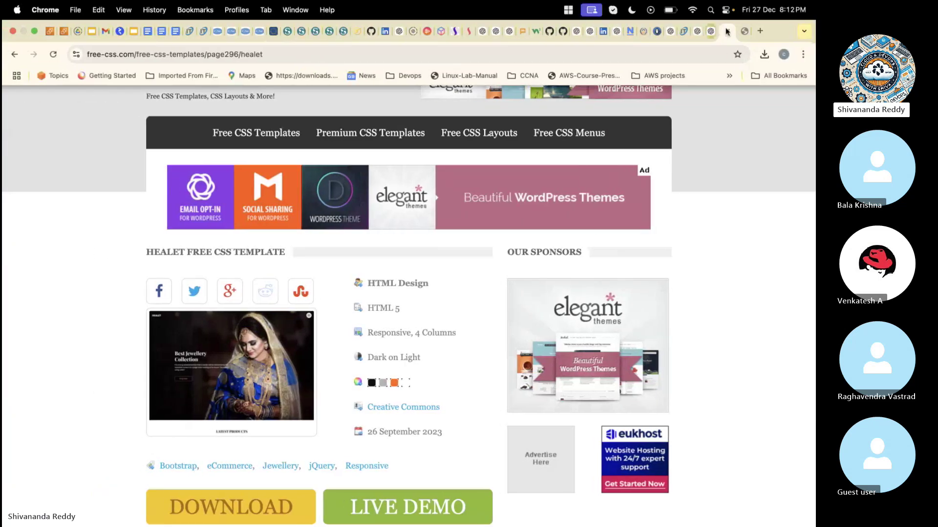
{"action": "left_click", "coordinate": [741, 31]}
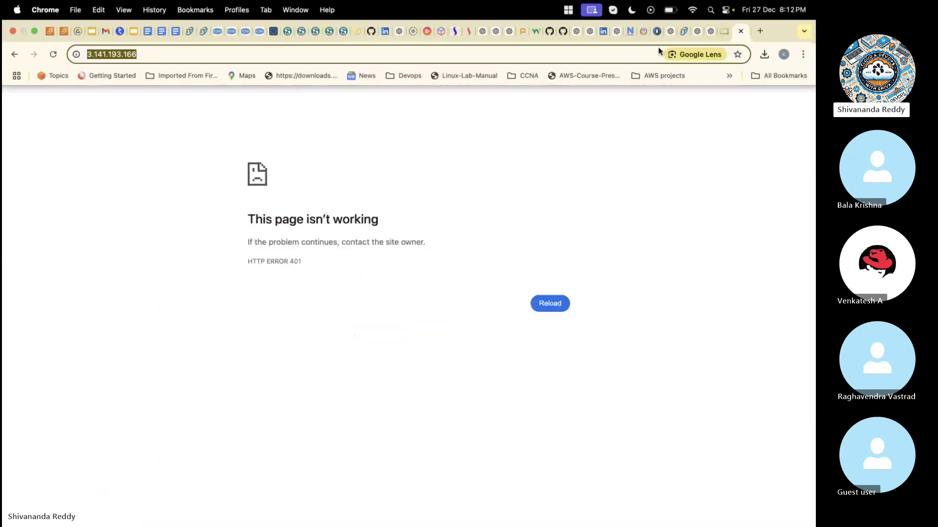
{"action": "key", "text": "Return"}
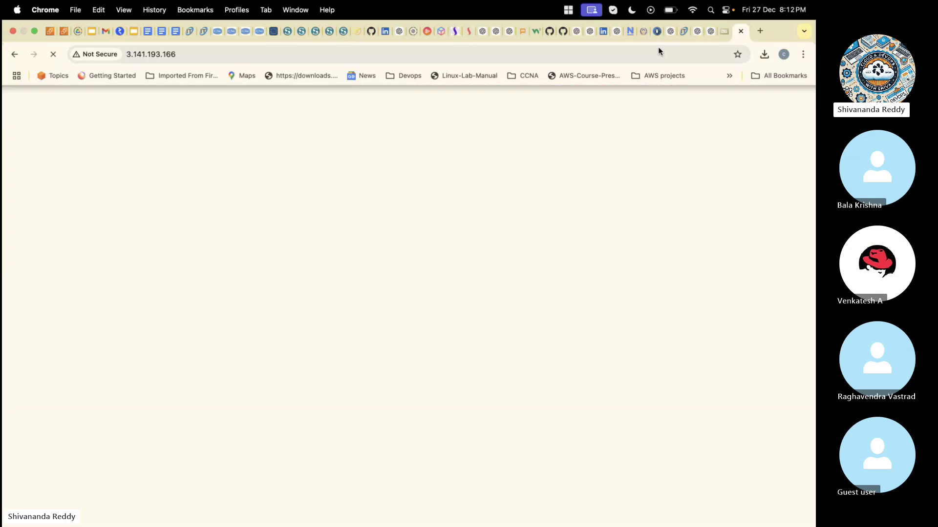
- Copy the site's public IP address from Chrome and send it in the Skype call chat
{"action": "left_click", "coordinate": [659, 51]}
{"action": "key", "text": "super+c"}
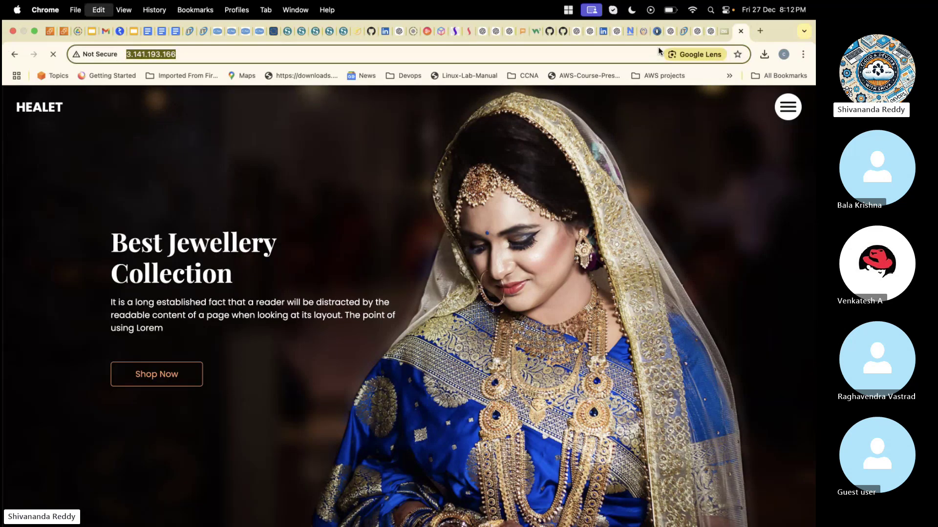
{"action": "key", "text": "ctrl+Left"}
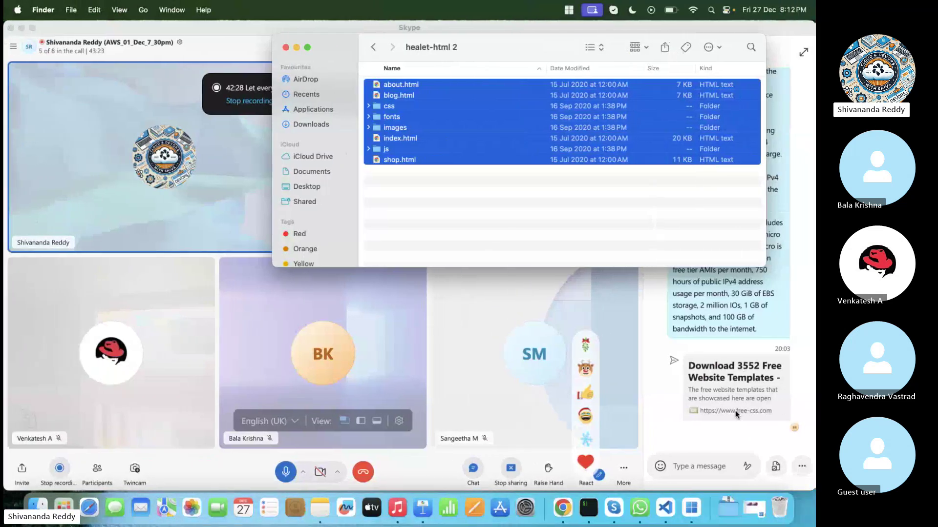
{"action": "left_click", "coordinate": [677, 467]}
{"action": "key", "text": "super+v"}
{"action": "key", "text": "Return"}
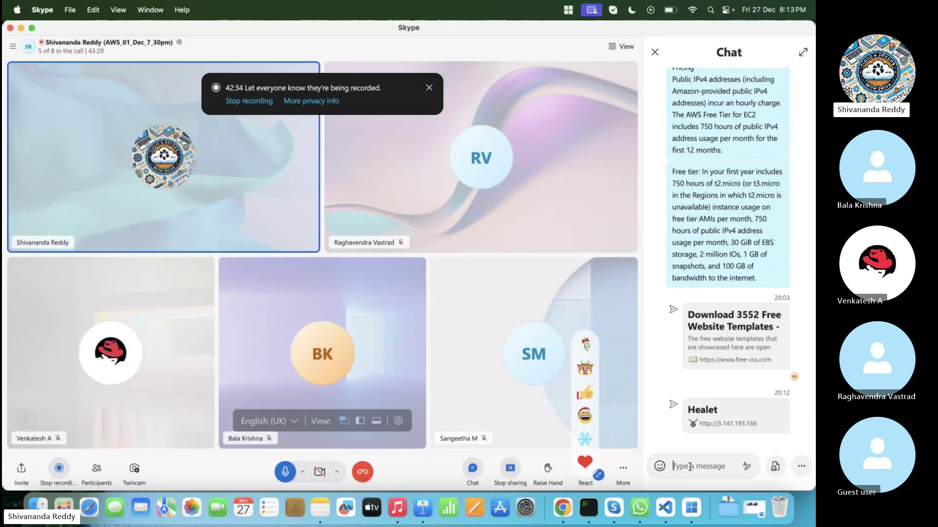
- Copy the private address 10.0.0.11 from Edge on the server and try to open it in a new local Chrome tab
{"action": "key", "text": "ctrl+Right"}
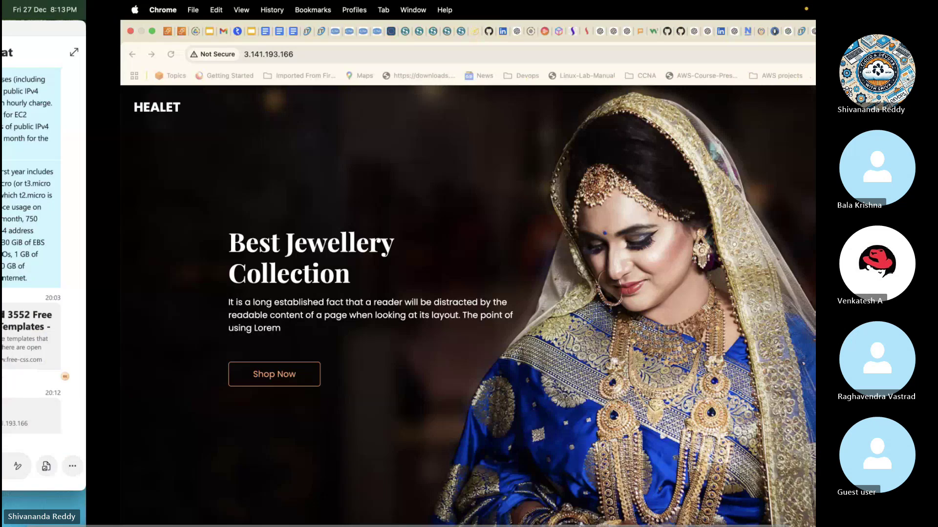
{"action": "key", "text": "ctrl+Right"}
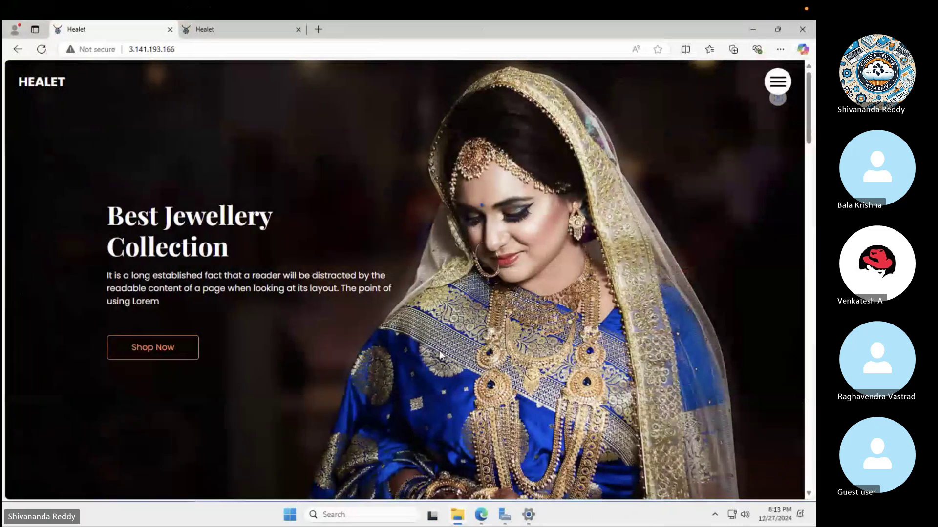
{"action": "left_click", "coordinate": [245, 30]}
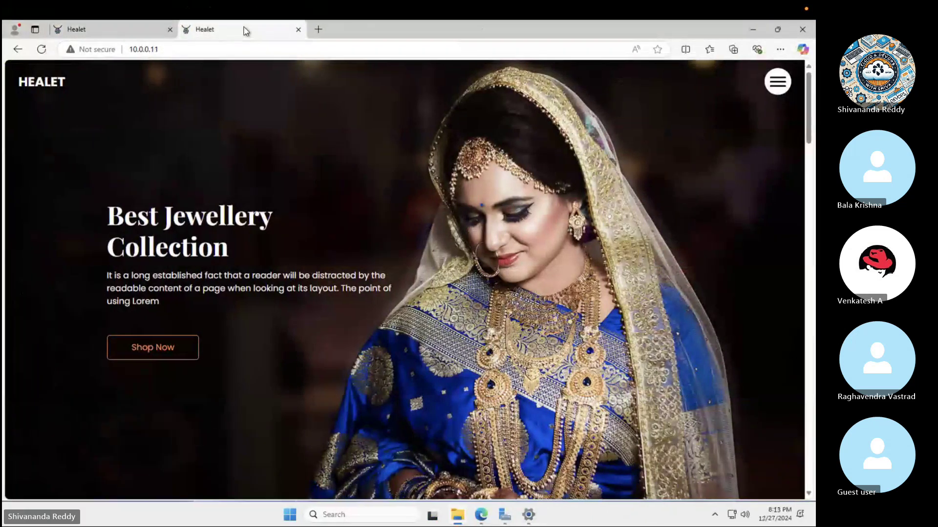
{"action": "left_click", "coordinate": [166, 51]}
{"action": "key", "text": "super+c"}
{"action": "key", "text": "ctrl+Left"}
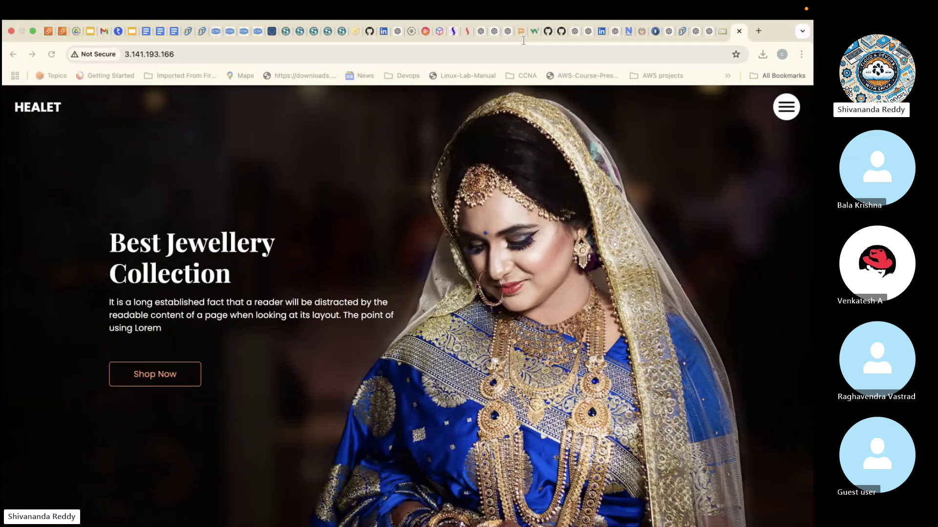
{"action": "left_click", "coordinate": [761, 31]}
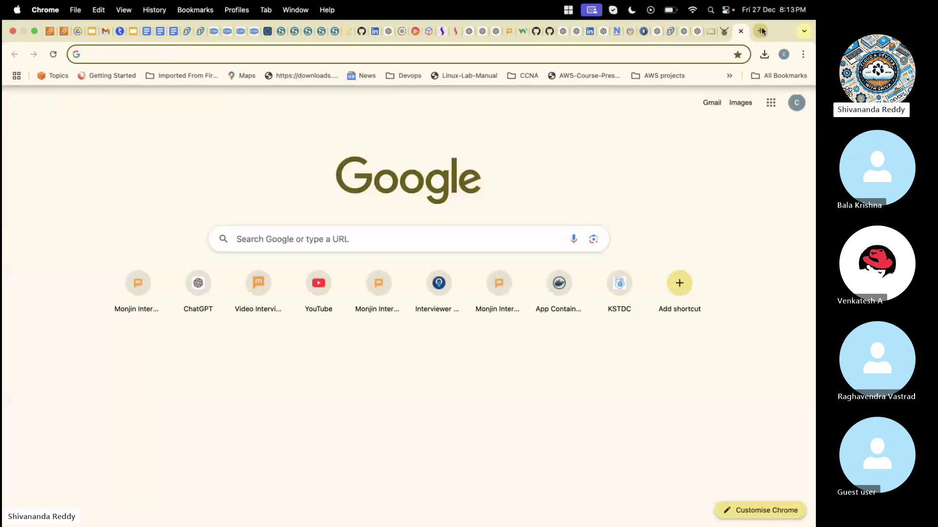
{"action": "key", "text": "super+v"}
{"action": "key", "text": "Return"}
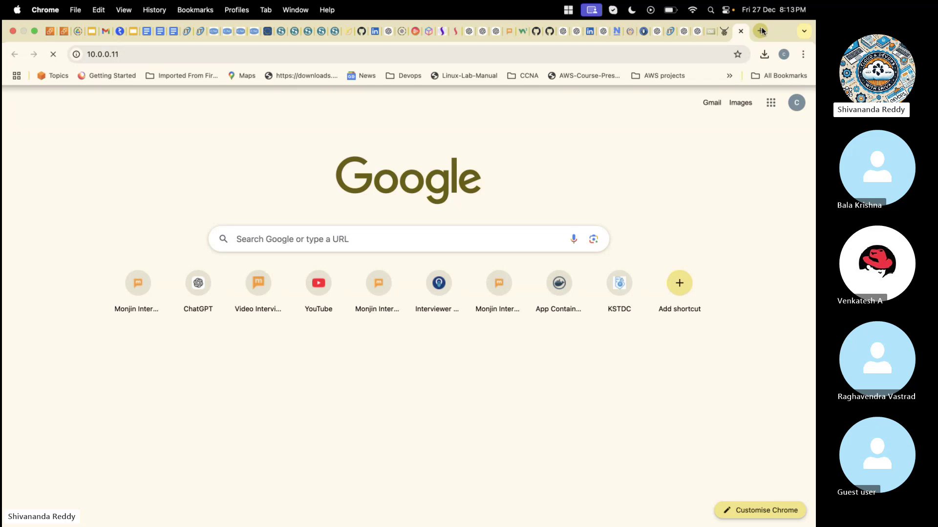
- Return to the Windows server's remote desktop and close the 10.0.0.11 tab in Edge
{"action": "key", "text": "super+Tab"}
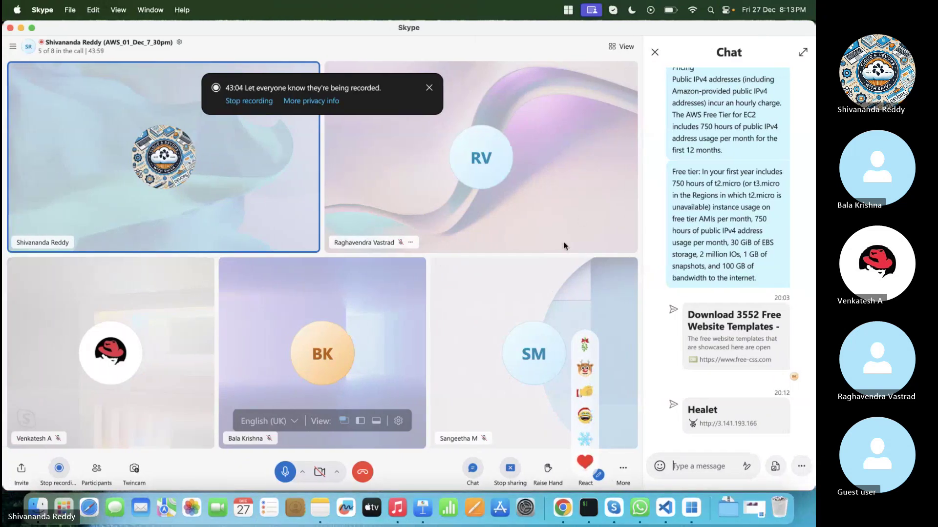
{"action": "key", "text": "super+Tab"}
{"action": "key", "text": "super+Tab"}
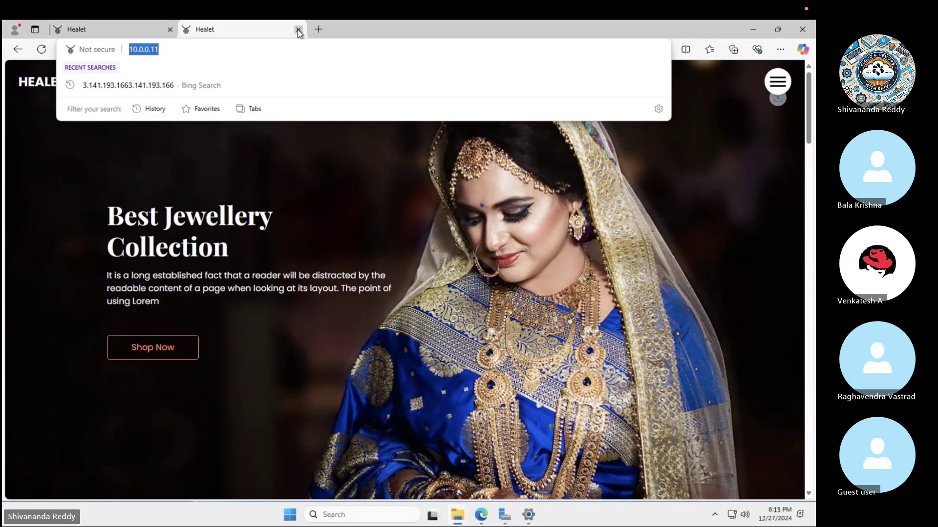
{"action": "left_click", "coordinate": [299, 32]}
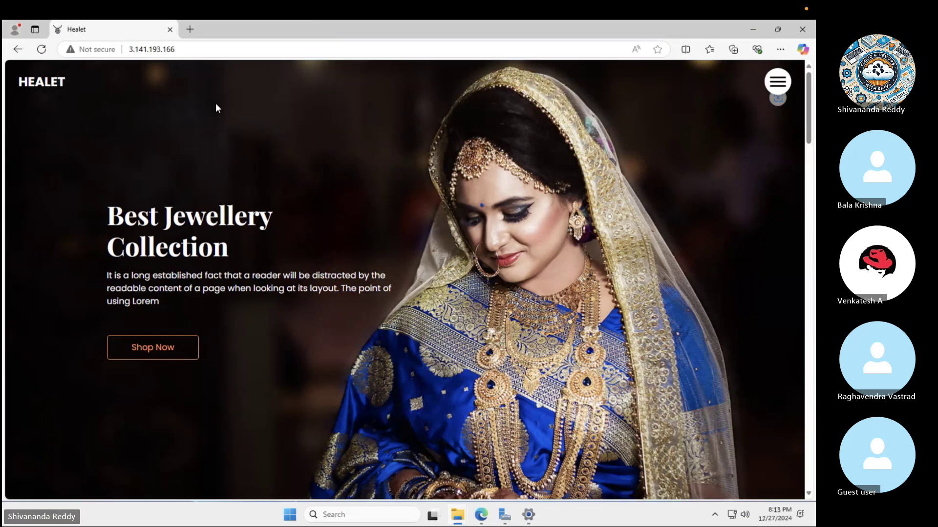
{"action": "key", "text": "super+Tab"}
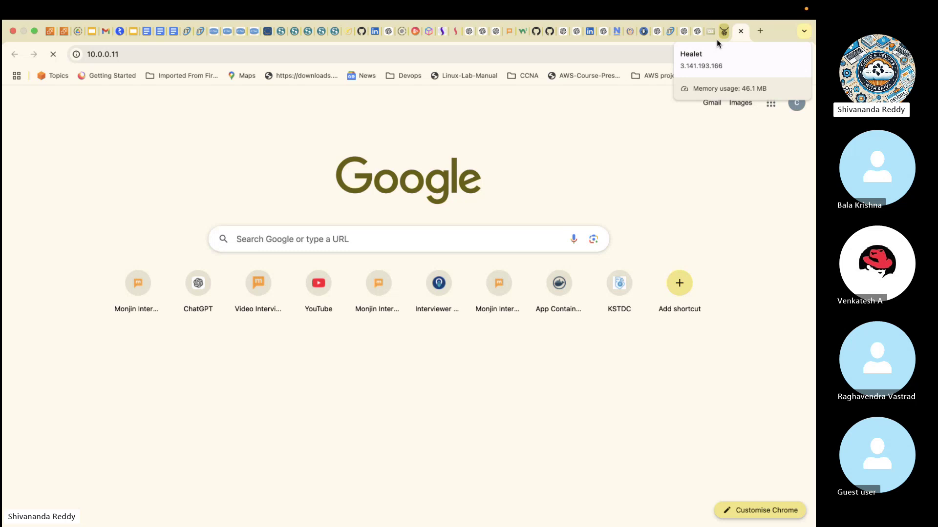
{"action": "key", "text": "ctrl+Right"}
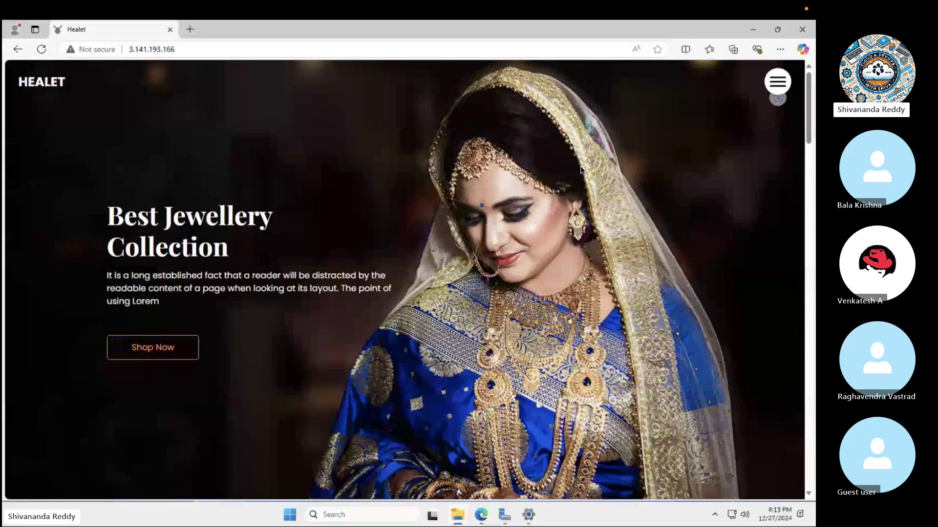
- Clear the server desktop of the Edge and wwwroot windows and move the Microsoft Edge shortcut directly below the EC2 shortcuts
{"action": "left_click", "coordinate": [752, 33]}
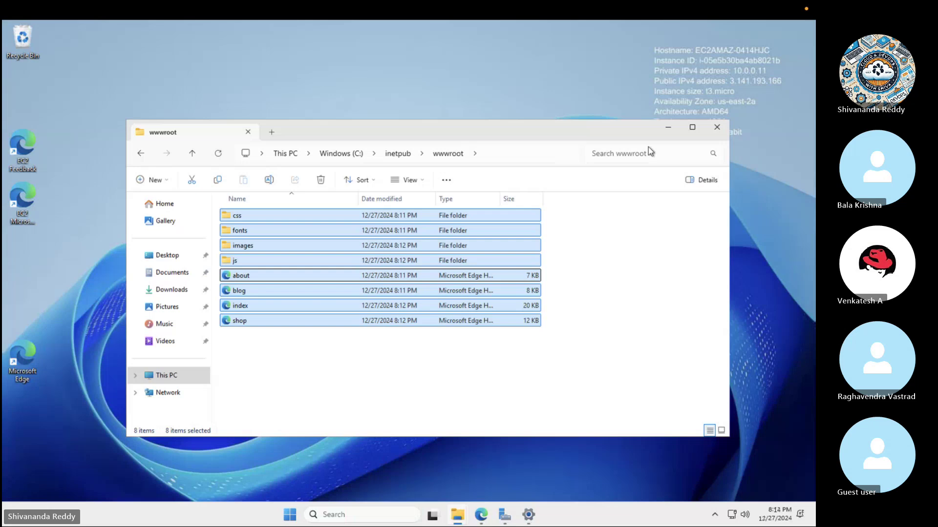
{"action": "left_click", "coordinate": [716, 126]}
{"action": "left_click_drag", "start_coordinate": [26, 356], "coordinate": [16, 253]}
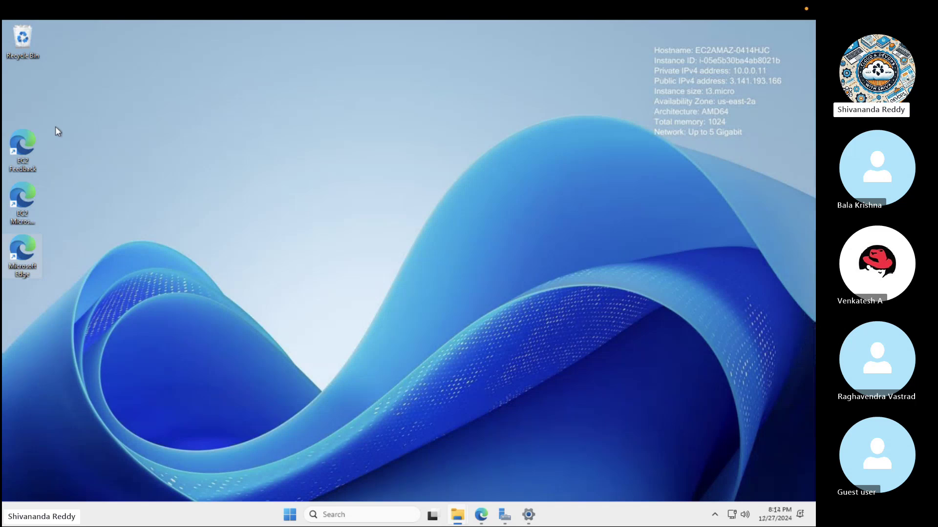
- Permanently delete all items in the server's Recycle Bin and close its window
{"action": "double_click", "coordinate": [23, 39]}
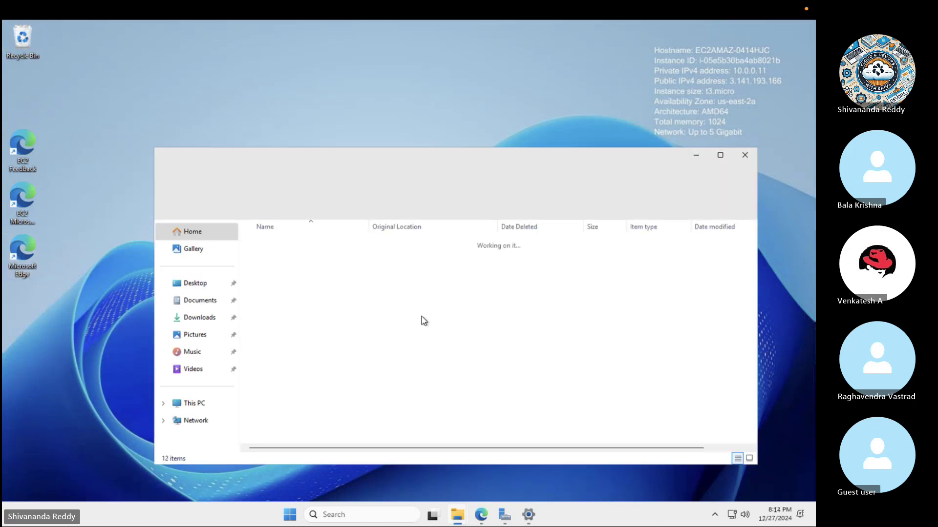
{"action": "key", "text": "ctrl+a"}
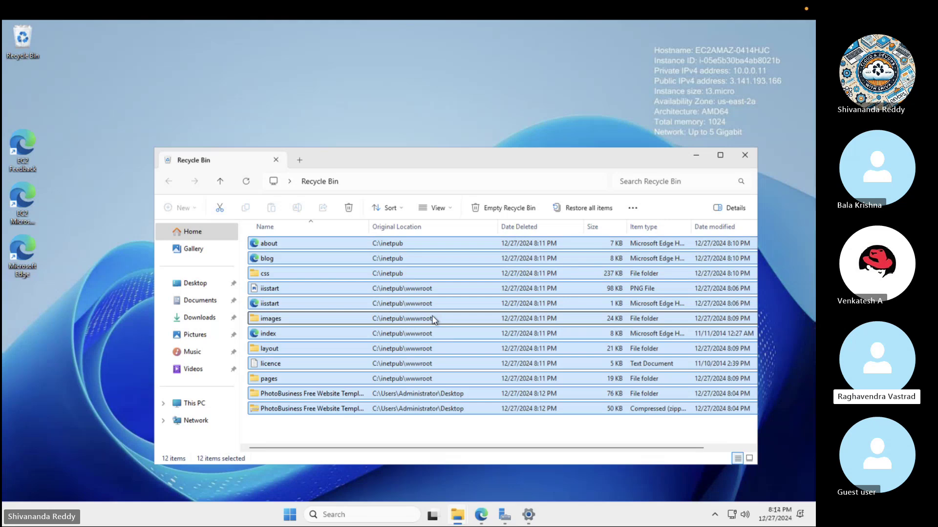
{"action": "right_click", "coordinate": [433, 319]}
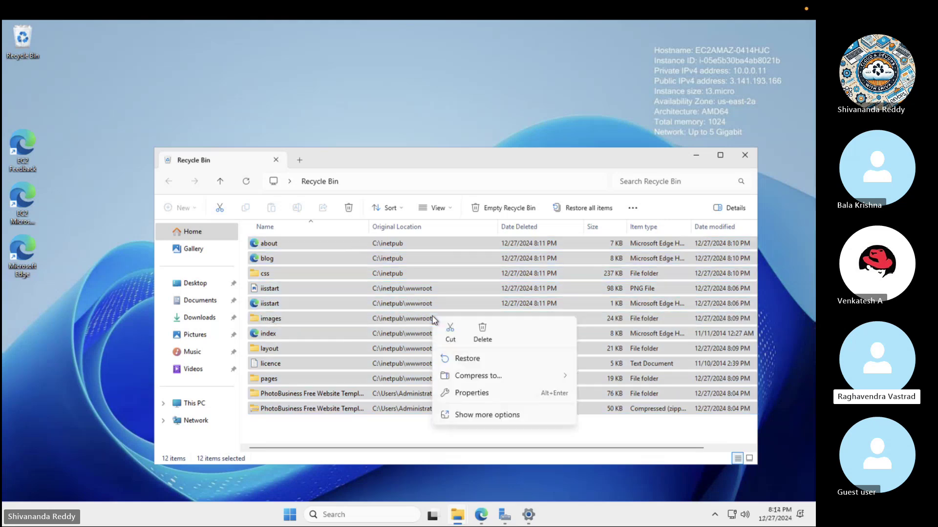
{"action": "left_click", "coordinate": [484, 332]}
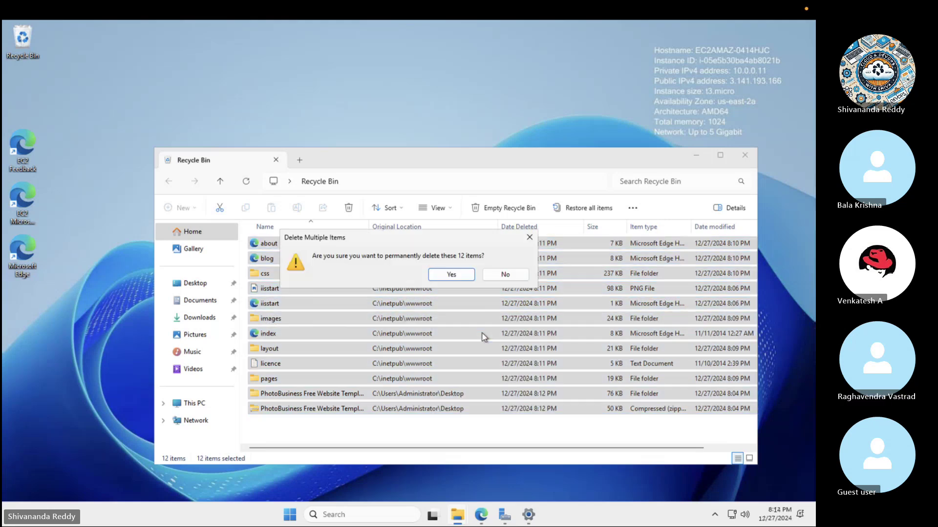
{"action": "left_click", "coordinate": [452, 275]}
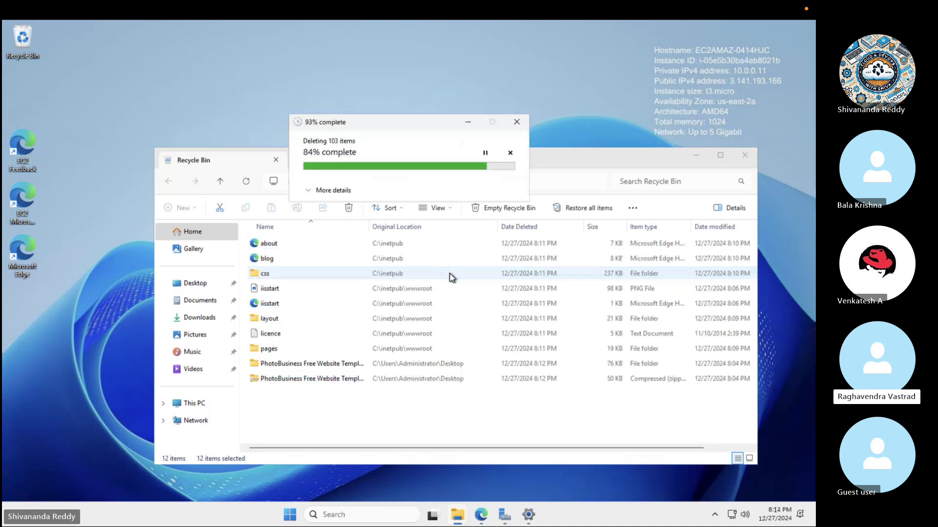
{"action": "left_click", "coordinate": [745, 155]}
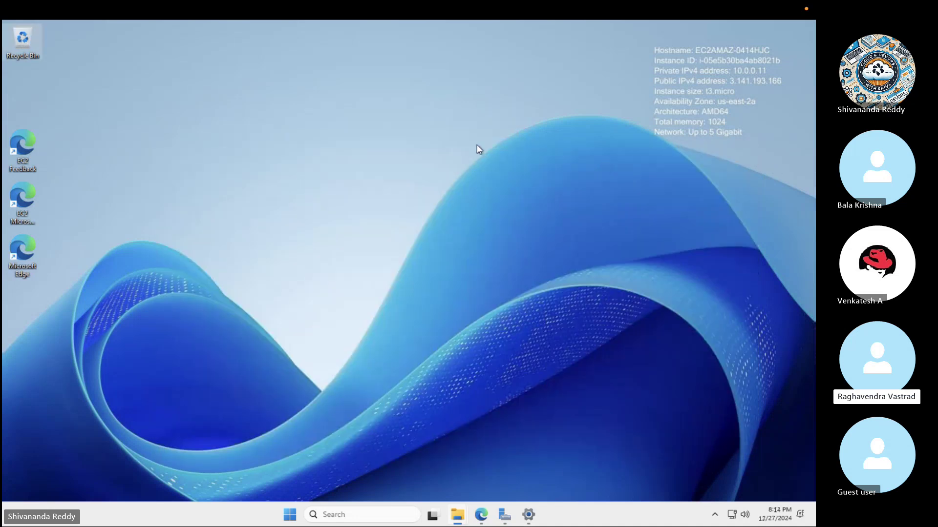
- Close the Windows Update settings window on the server and refresh the desktop
{"action": "right_click", "coordinate": [367, 137]}
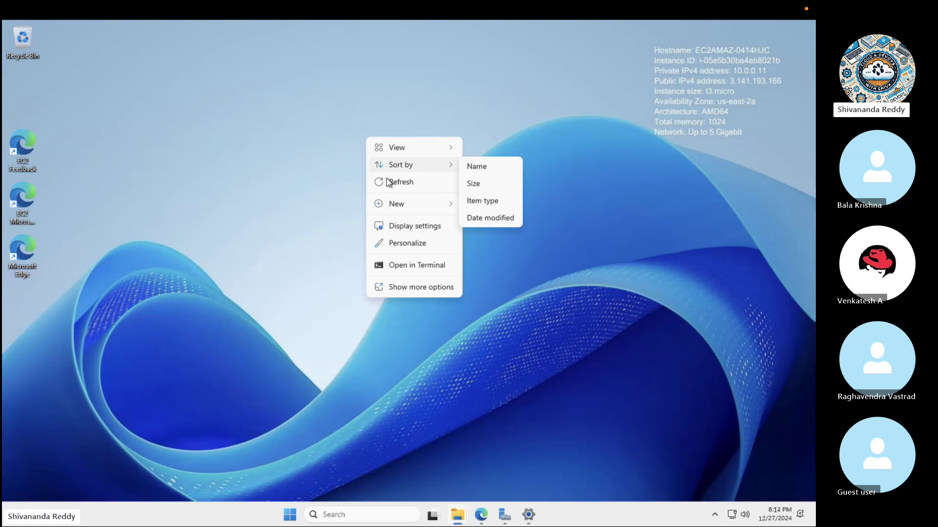
{"action": "left_click", "coordinate": [387, 180]}
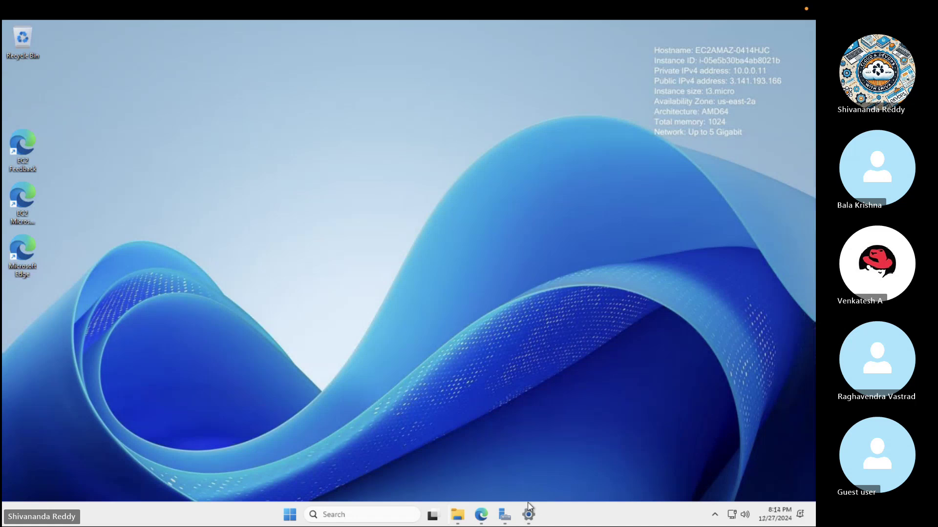
{"action": "left_click", "coordinate": [530, 514]}
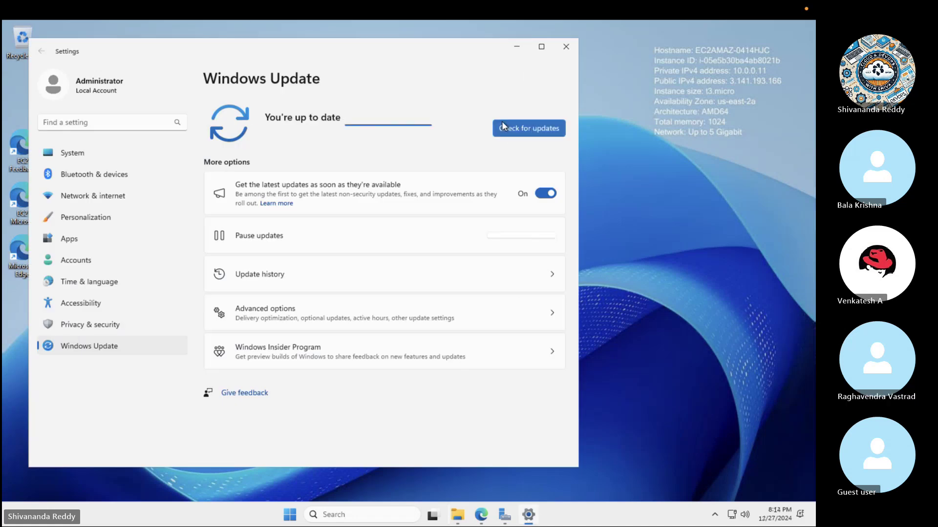
{"action": "left_click", "coordinate": [565, 47]}
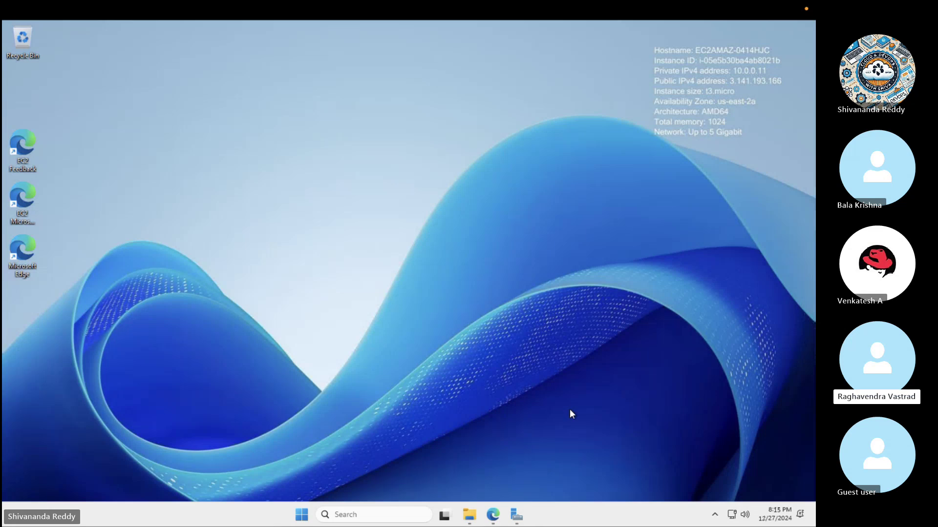
{"action": "right_click", "coordinate": [586, 297]}
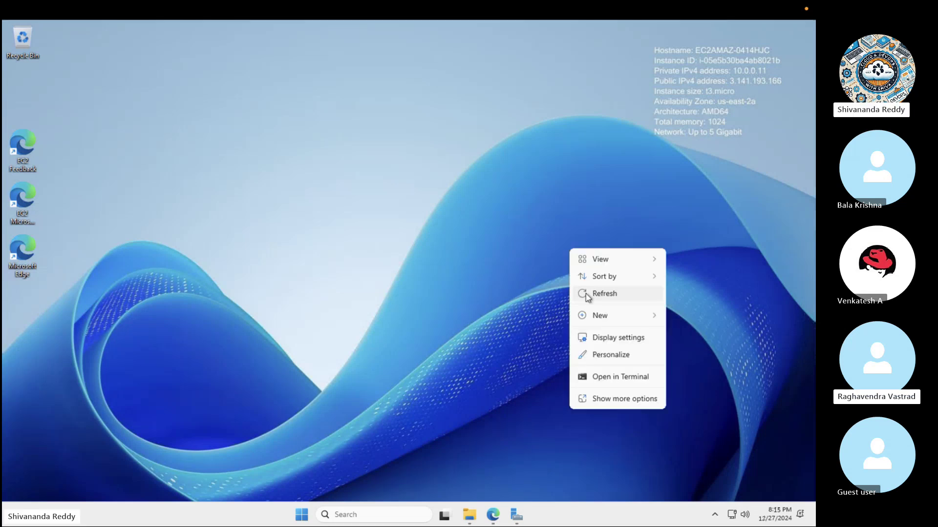
{"action": "left_click", "coordinate": [604, 294]}
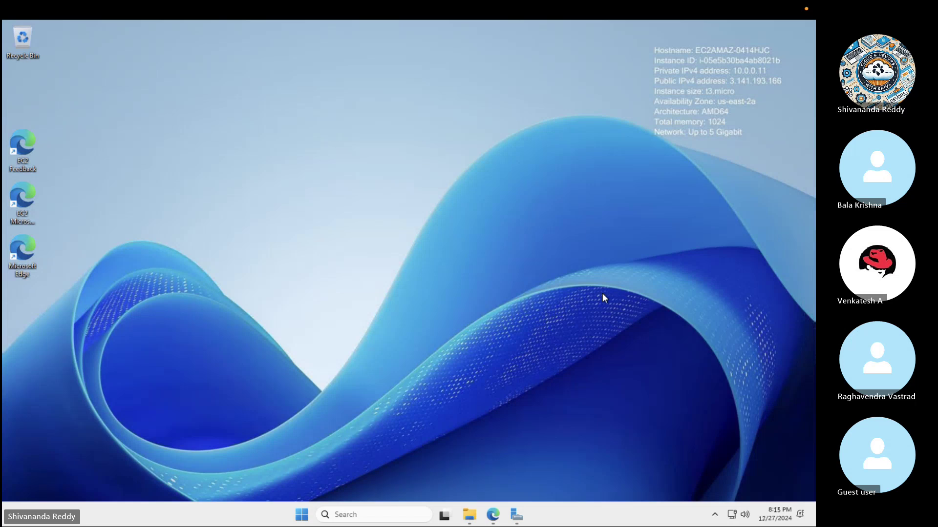
{"action": "right_click", "coordinate": [575, 251]}
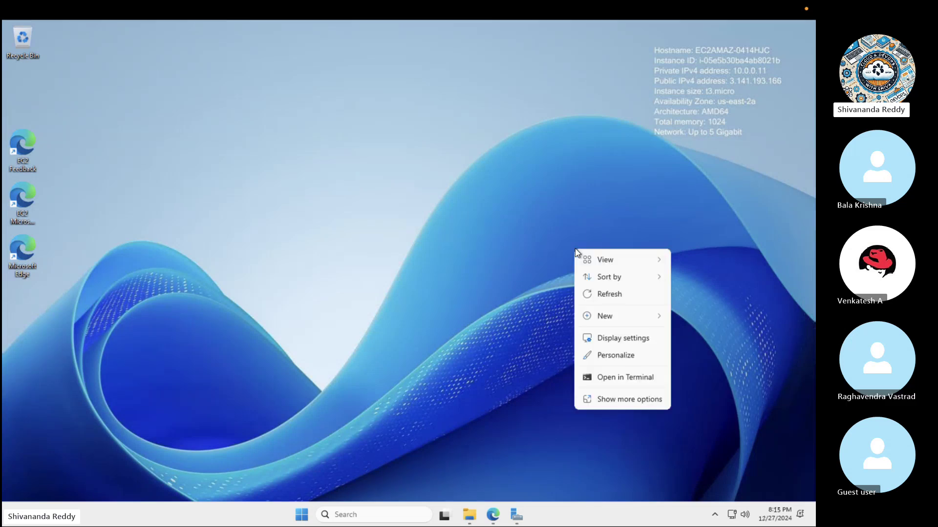
{"action": "left_click", "coordinate": [601, 295]}
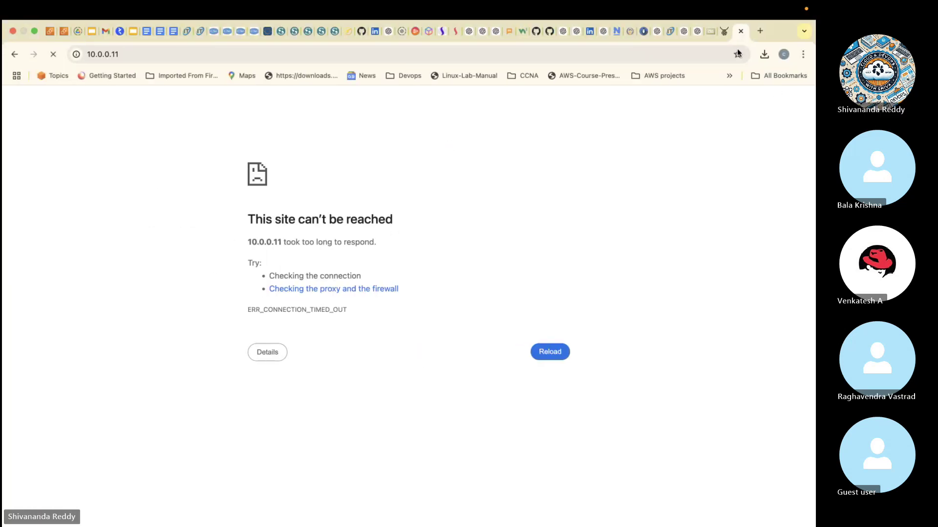
- Close the 10.0.0.11 tab in local Chrome and highlight the private IPv4 address of Windows-public-webserver in the EC2 console
{"action": "left_click", "coordinate": [741, 32]}
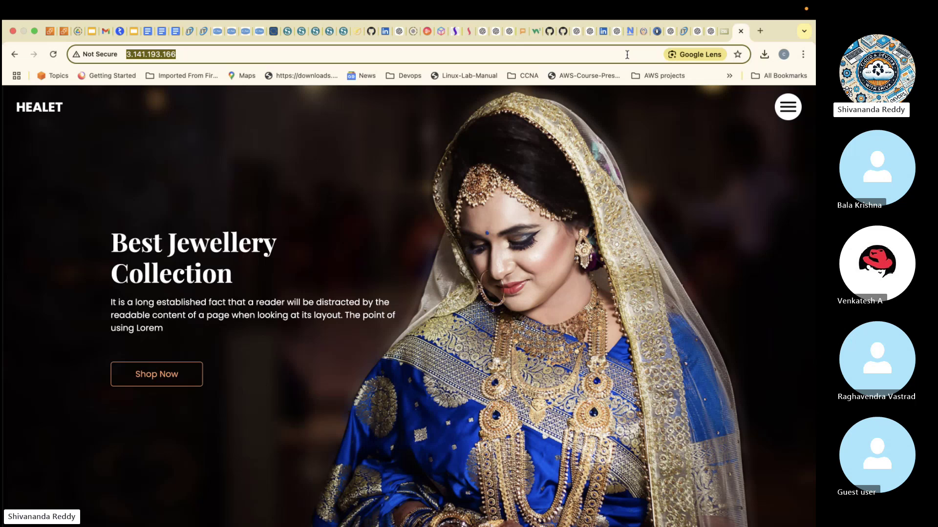
{"action": "left_click", "coordinate": [65, 31]}
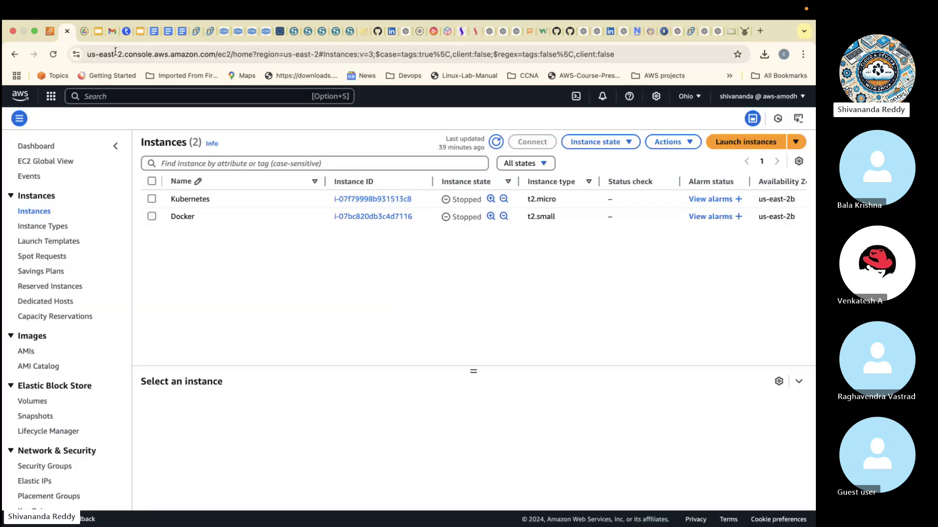
{"action": "left_click", "coordinate": [50, 32]}
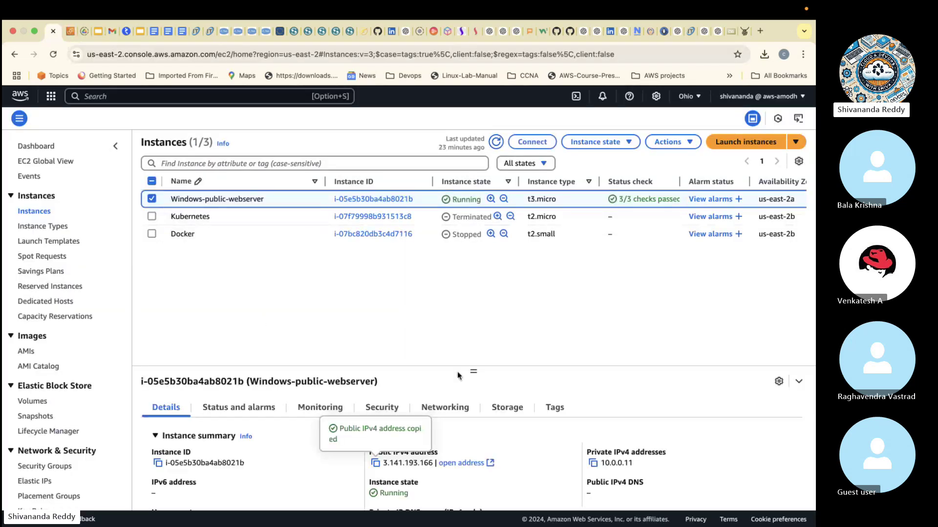
{"action": "double_click", "coordinate": [605, 462]}
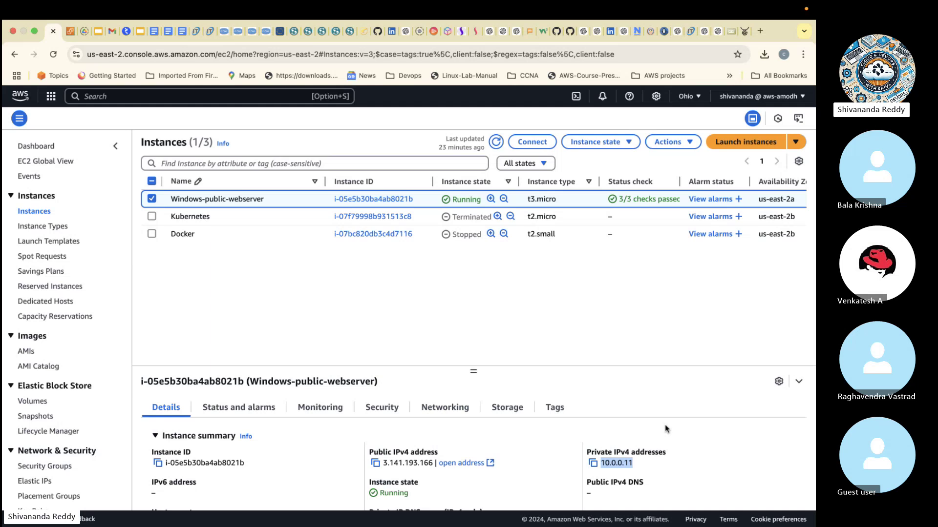
- Return to the Windows server's remote desktop, view the drives under This PC, and close File Explorer
{"action": "key", "text": "ctrl+Right"}
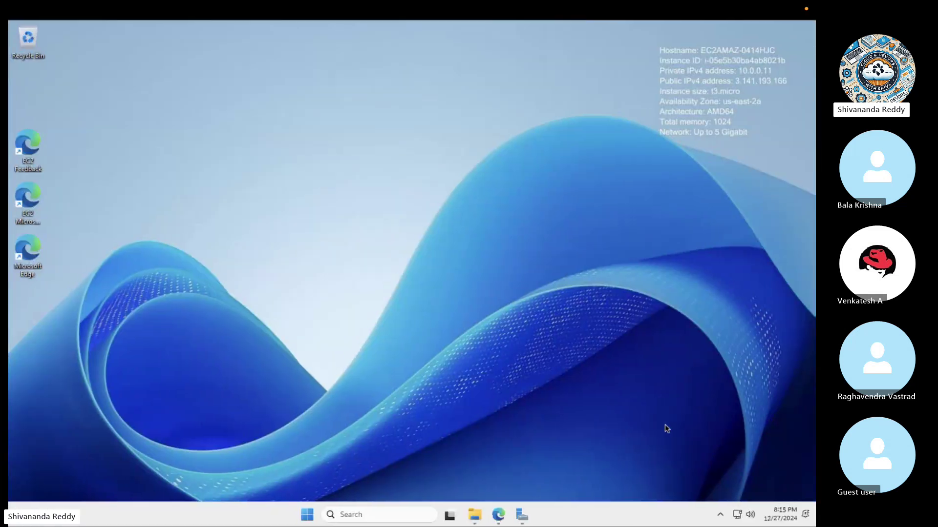
{"action": "left_click", "coordinate": [470, 515]}
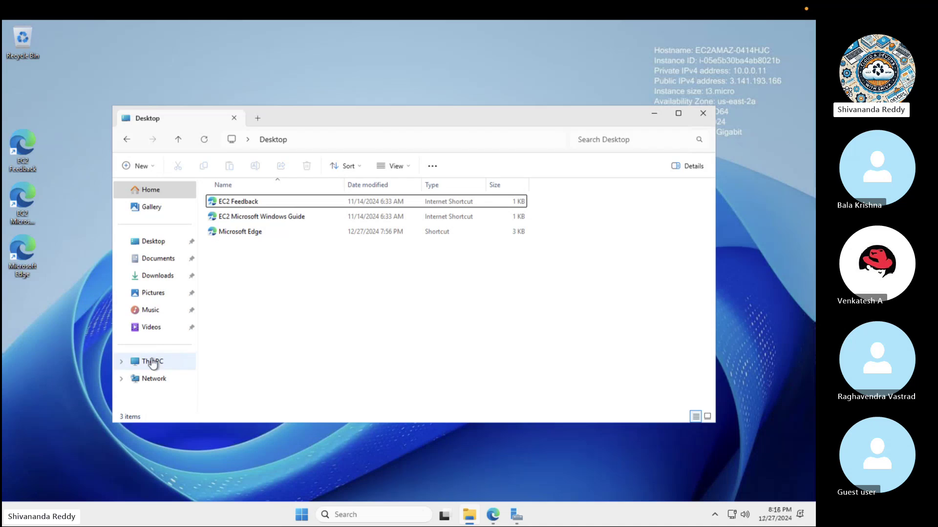
{"action": "left_click", "coordinate": [153, 363]}
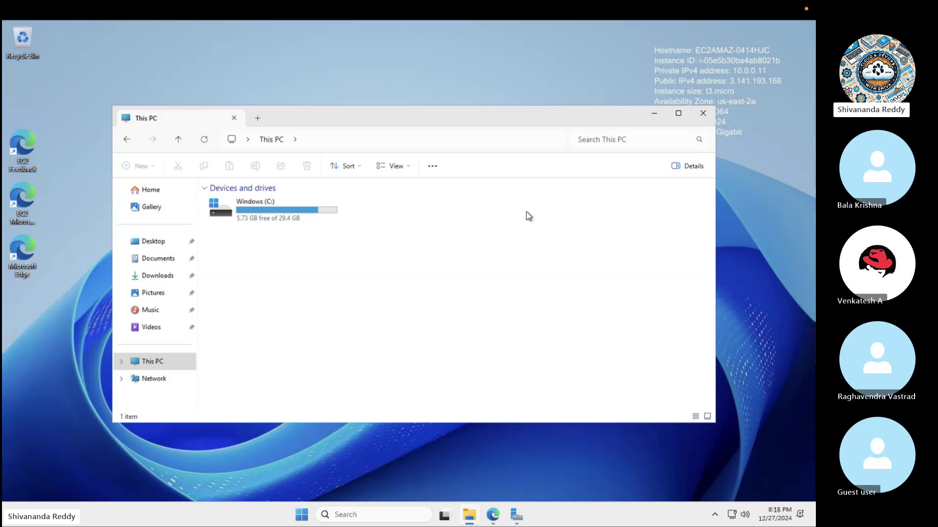
{"action": "left_click", "coordinate": [702, 112]}
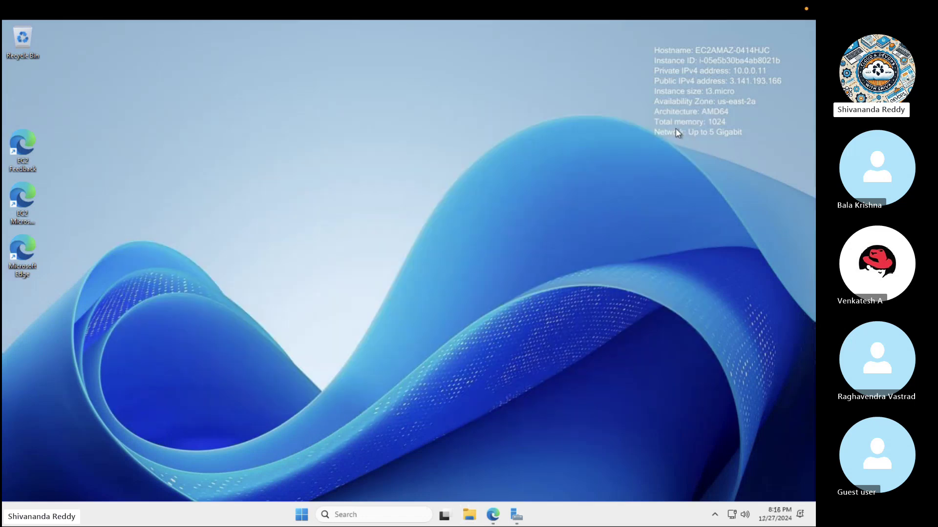
- Search the server for "iis" and open Internet Information Services (IIS) Manager
{"action": "left_click", "coordinate": [344, 515]}
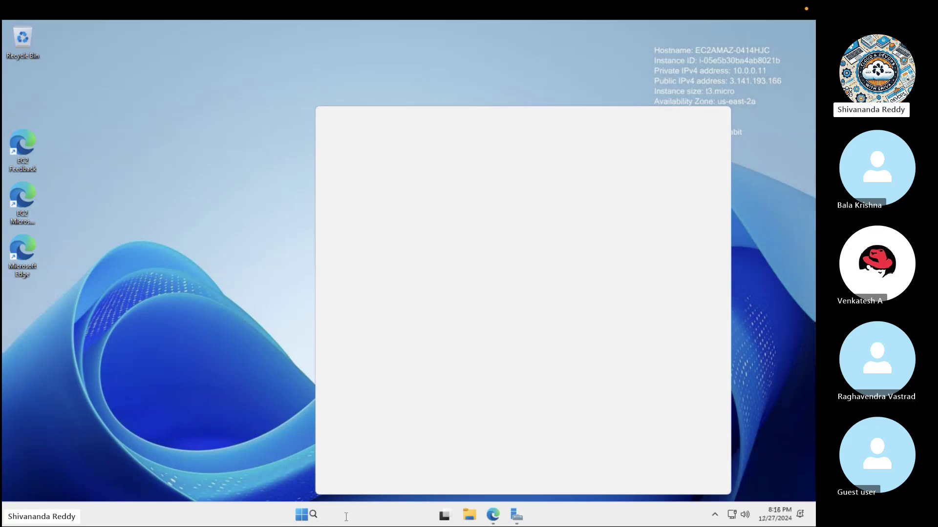
{"action": "type", "text": "s"}
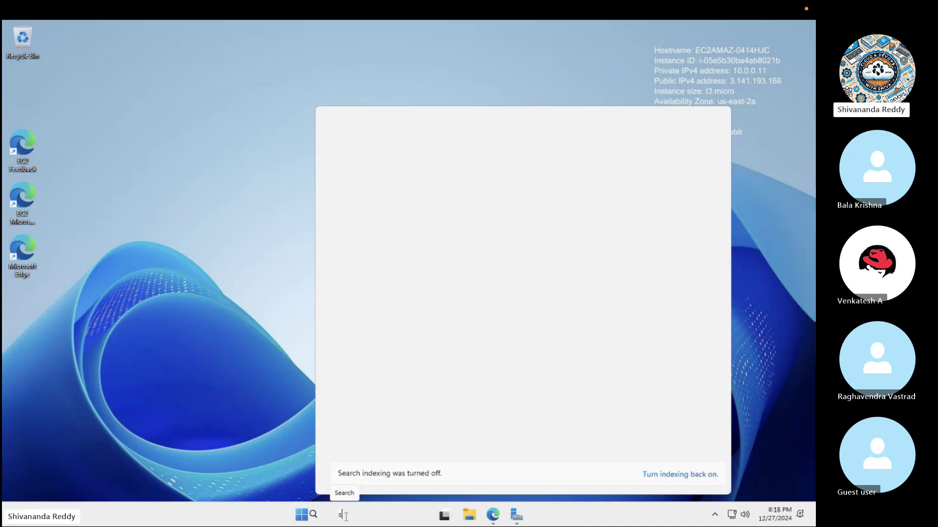
{"action": "key", "text": "BackSpace"}
{"action": "type", "text": "iis"}
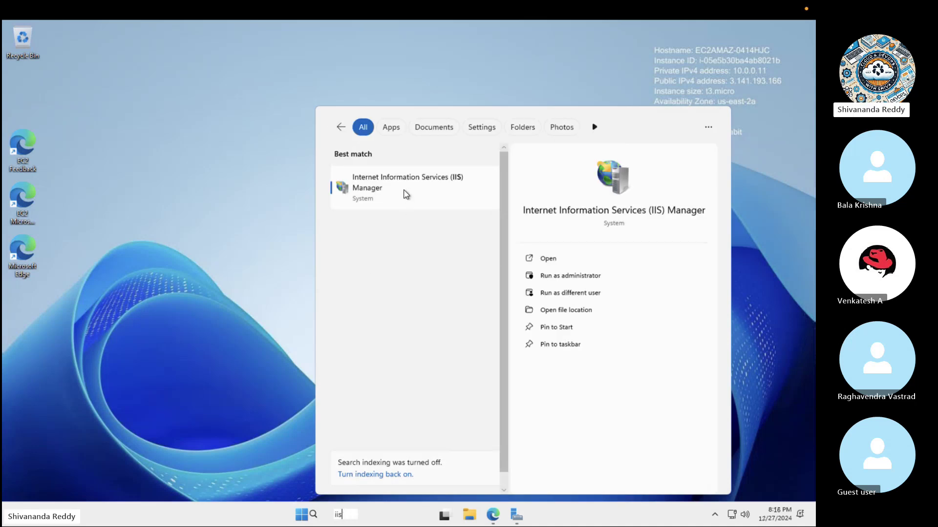
{"action": "left_click", "coordinate": [406, 194]}
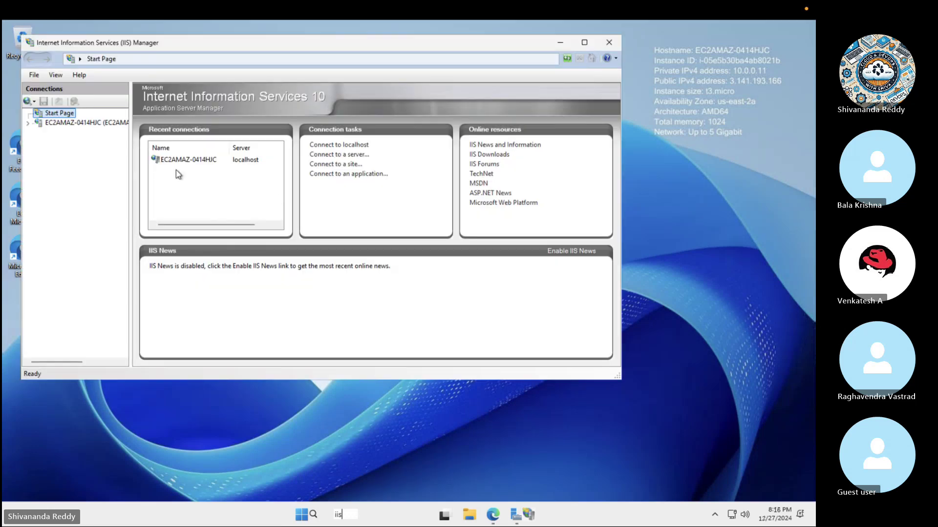
- Restart the Default Web Site under the server's Sites and close IIS Manager
{"action": "left_click", "coordinate": [28, 123]}
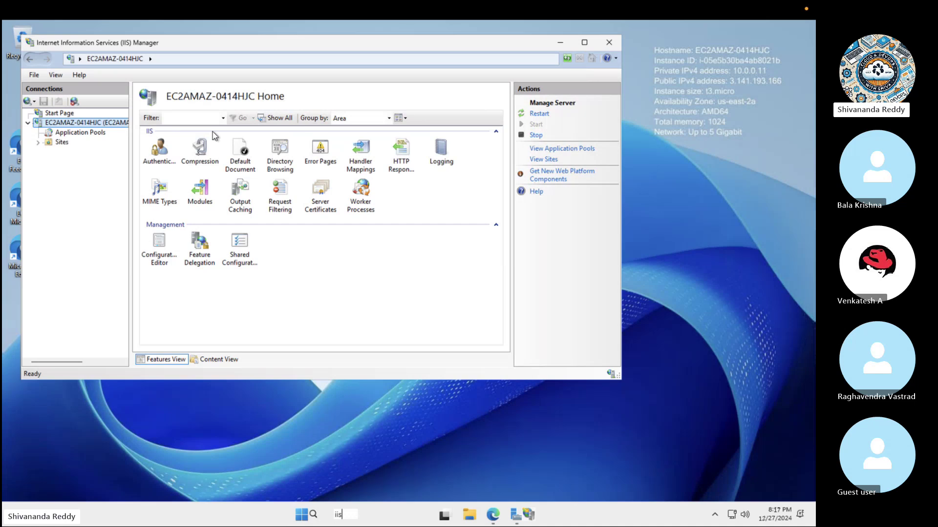
{"action": "left_click", "coordinate": [70, 134]}
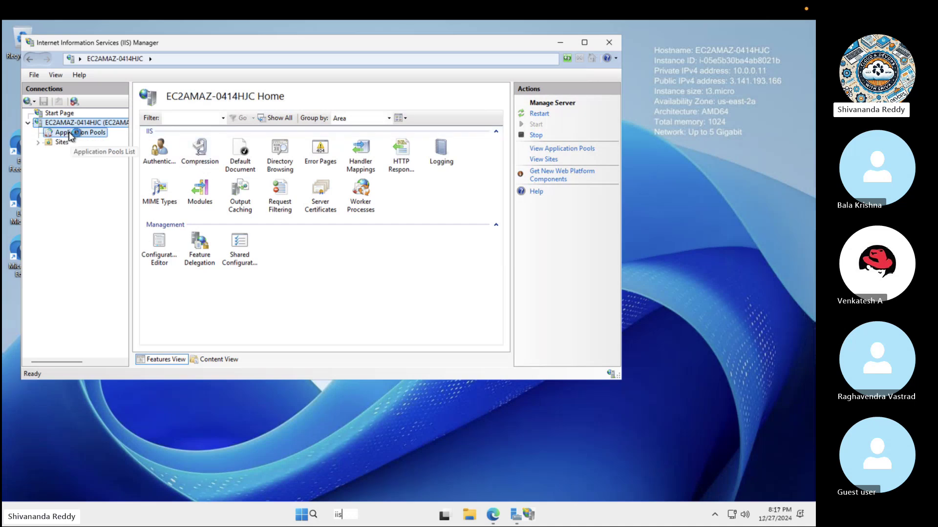
{"action": "left_click", "coordinate": [37, 142]}
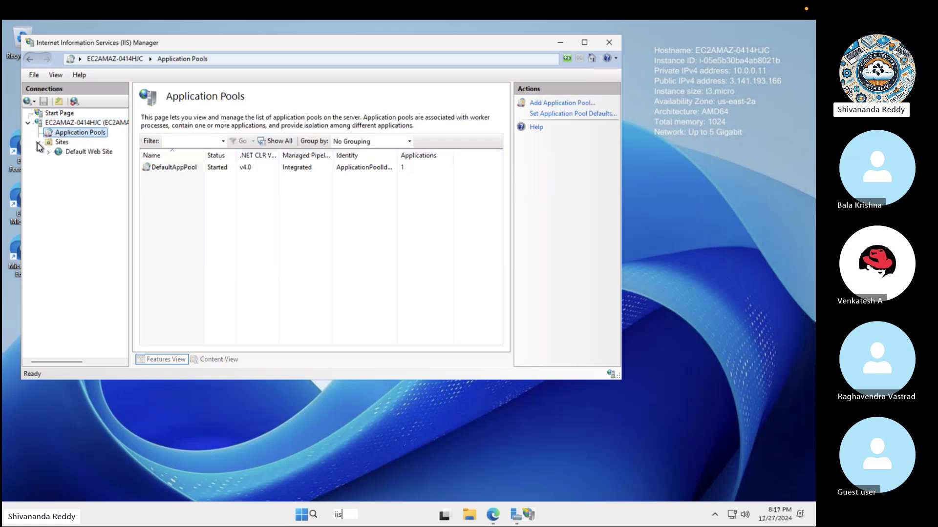
{"action": "double_click", "coordinate": [75, 152]}
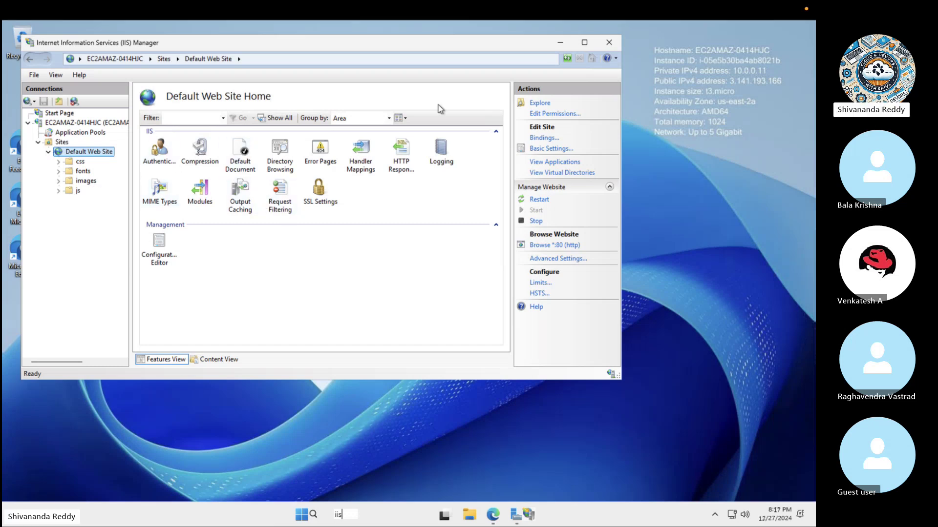
{"action": "left_click", "coordinate": [538, 201]}
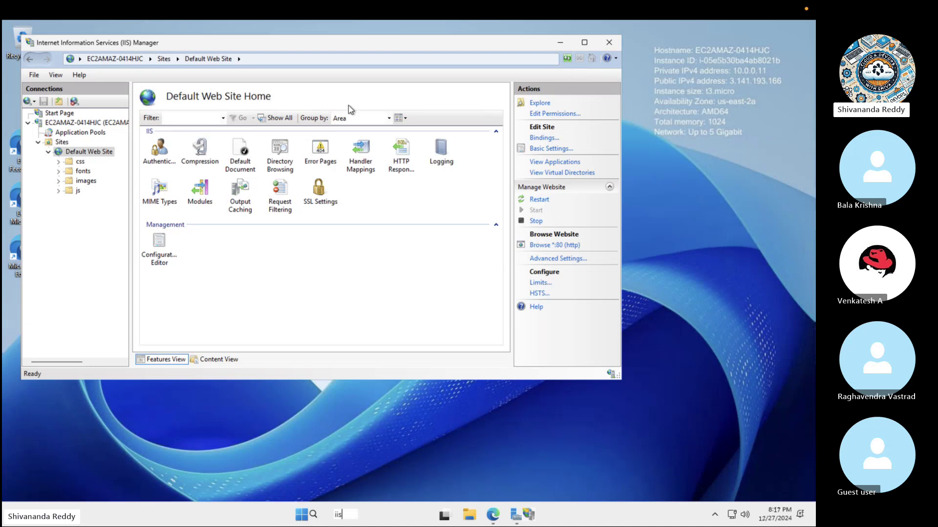
{"action": "left_click", "coordinate": [609, 42]}
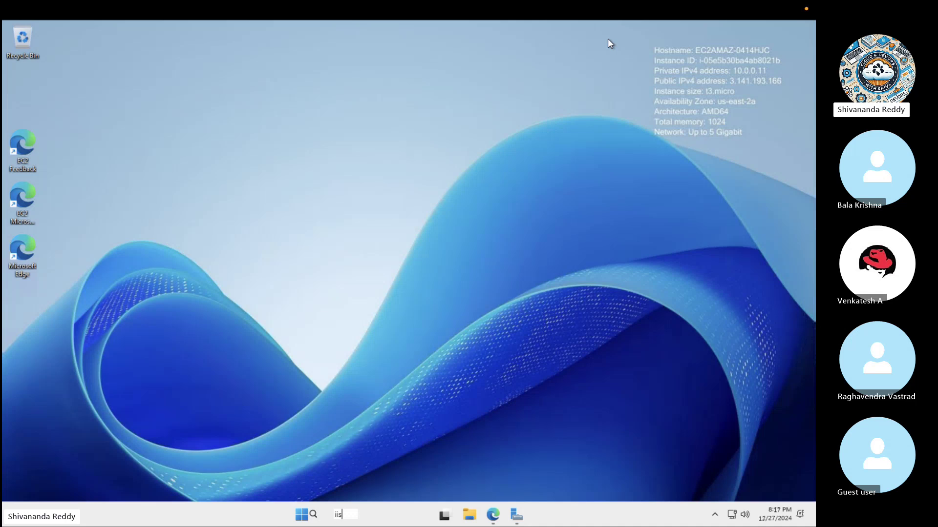
- Switch back to local Chrome and look through the Healet site served at 3.141.193.166
{"action": "key", "text": "ctrl+Left"}
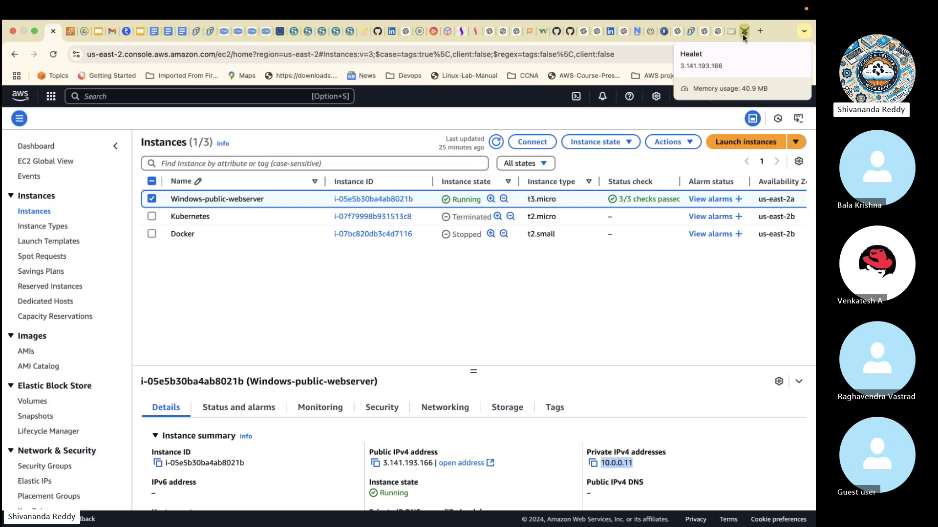
{"action": "left_click", "coordinate": [742, 33]}
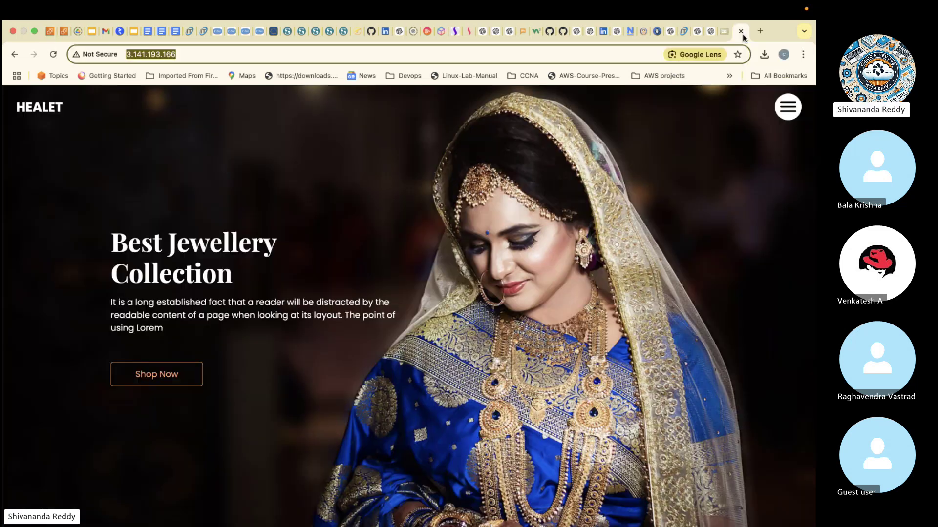
{"action": "scroll", "coordinate": [363, 236], "scroll_direction": "down", "scroll_amount": 20}
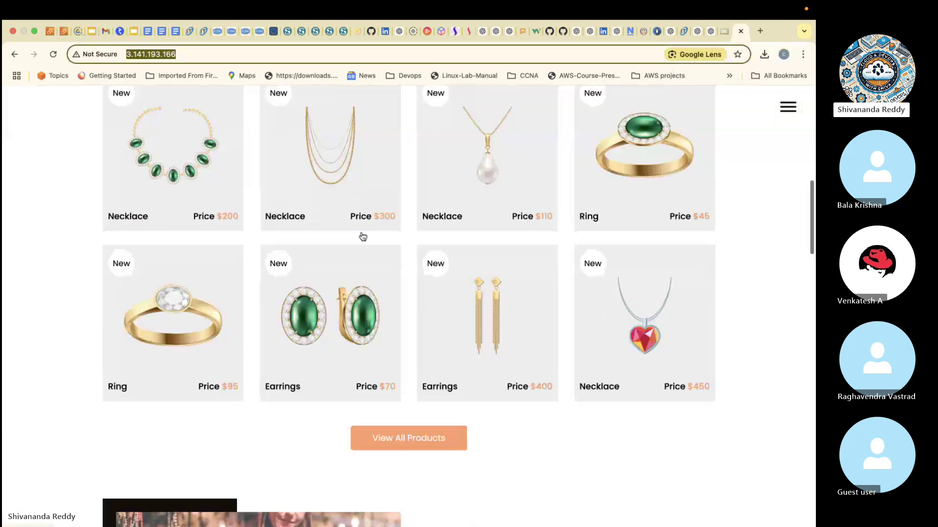
- Examine the Healet home page's product listings, blog, testimonial and footer sections, and return to its opening banner
{"action": "scroll", "coordinate": [362, 236], "scroll_direction": "down", "scroll_amount": 15}
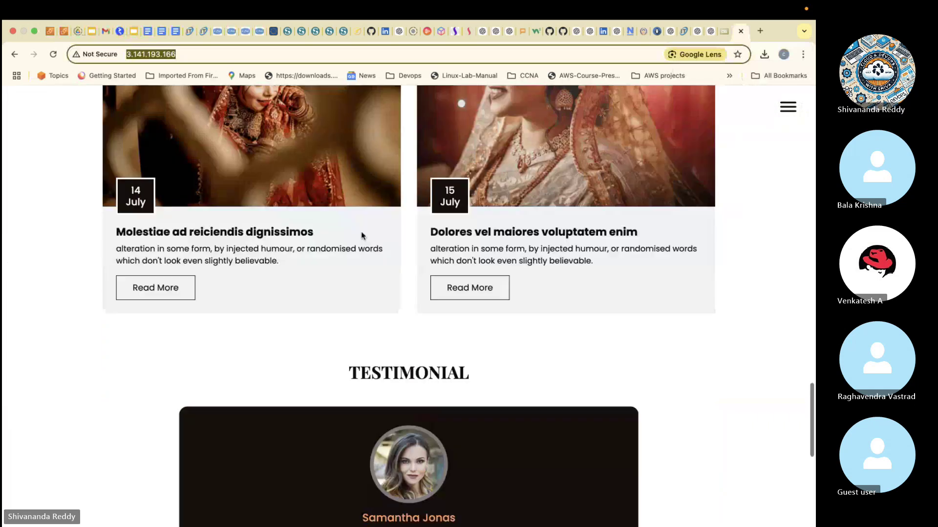
{"action": "scroll", "coordinate": [362, 236], "scroll_direction": "down", "scroll_amount": 2}
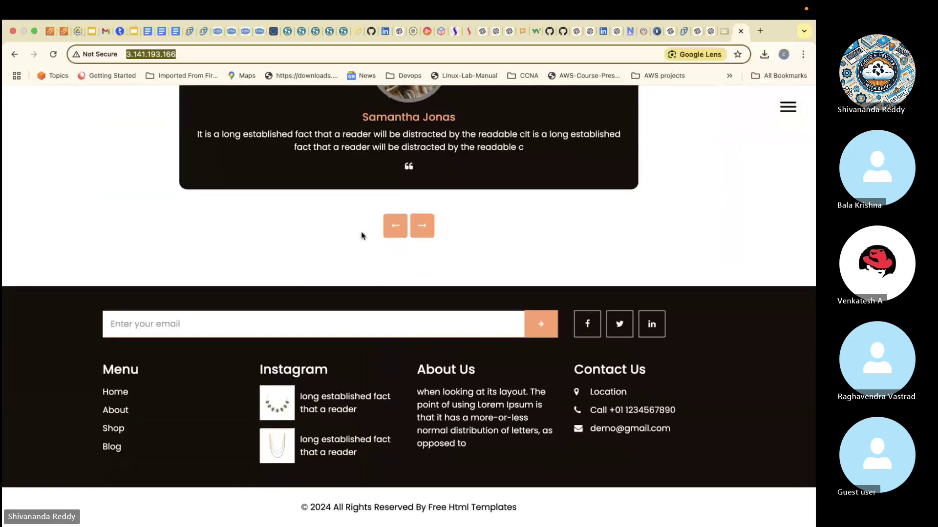
{"action": "scroll", "coordinate": [361, 236], "scroll_direction": "up", "scroll_amount": 4}
{"action": "scroll", "coordinate": [361, 236], "scroll_direction": "up", "scroll_amount": 20}
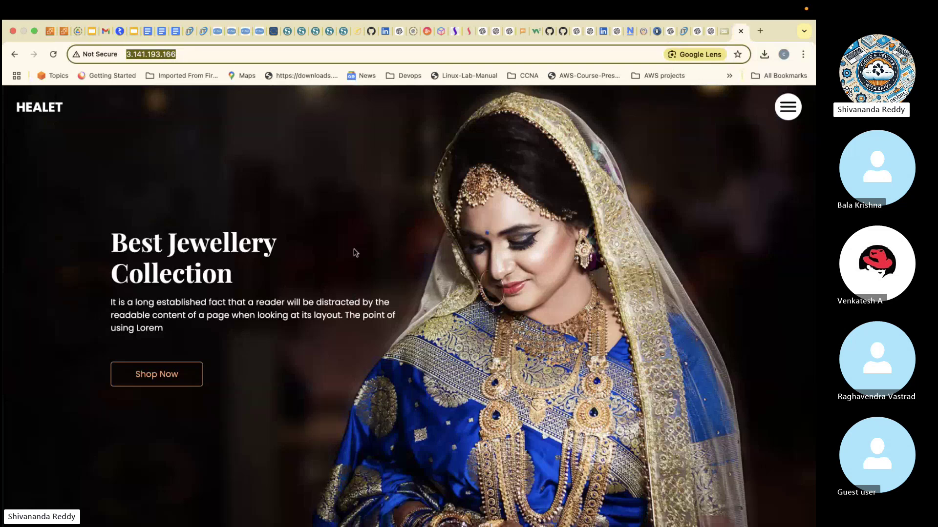
{"action": "scroll", "coordinate": [355, 252], "scroll_direction": "down", "scroll_amount": 20}
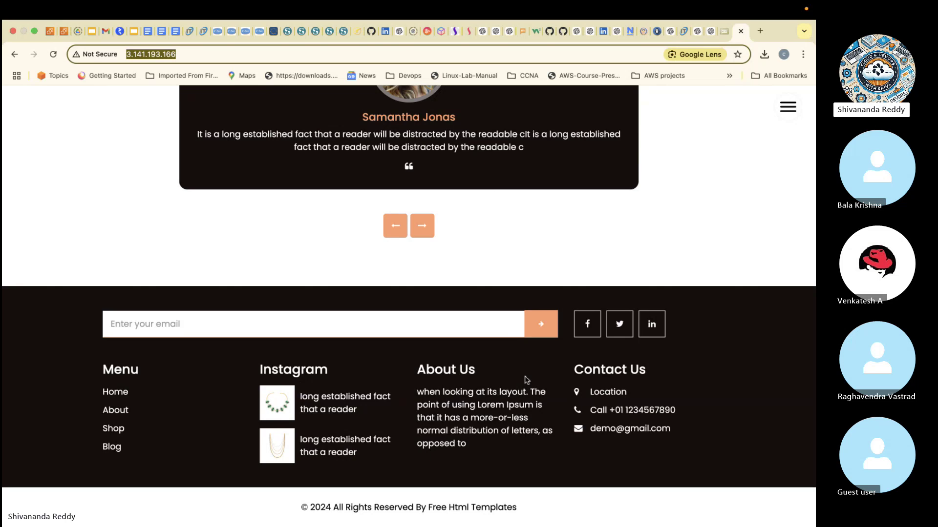
{"action": "scroll", "coordinate": [526, 380], "scroll_direction": "up", "scroll_amount": 10}
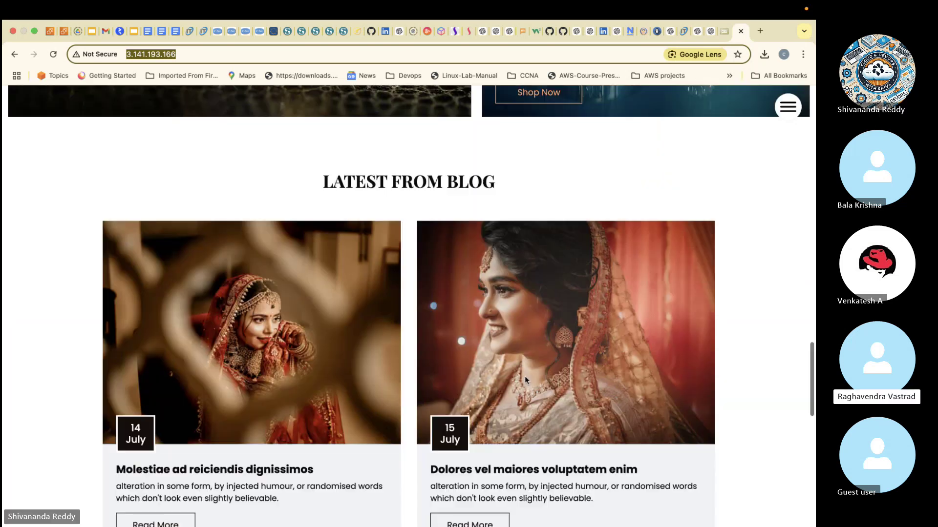
{"action": "scroll", "coordinate": [525, 380], "scroll_direction": "up", "scroll_amount": 10}
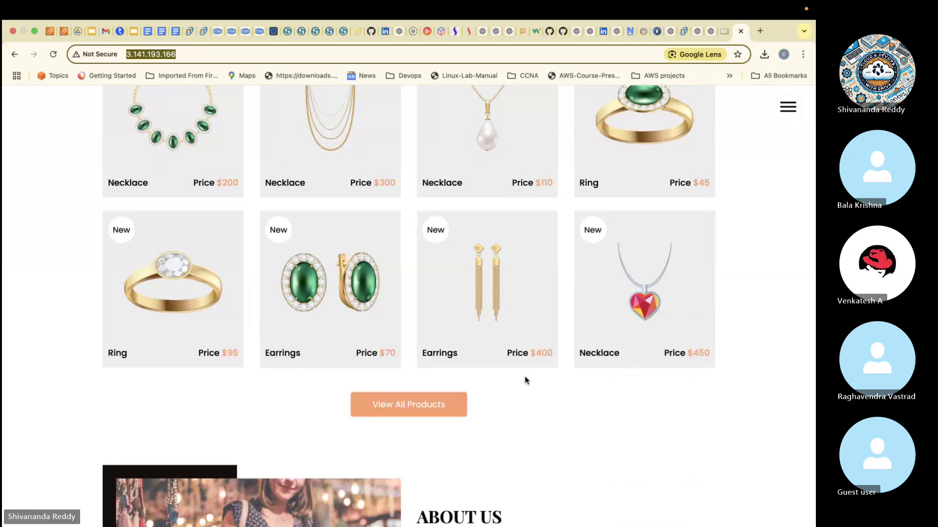
{"action": "scroll", "coordinate": [525, 380], "scroll_direction": "up", "scroll_amount": 10}
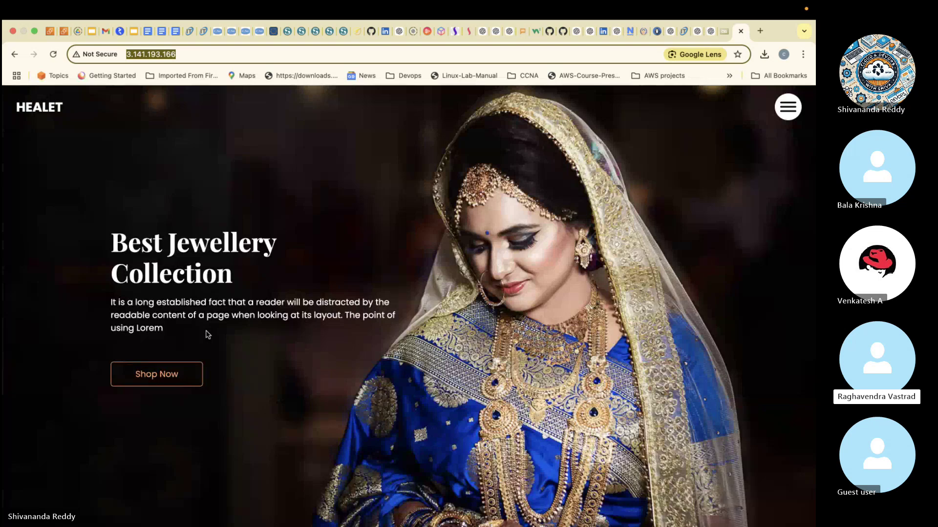
{"action": "key", "text": "super+Tab"}
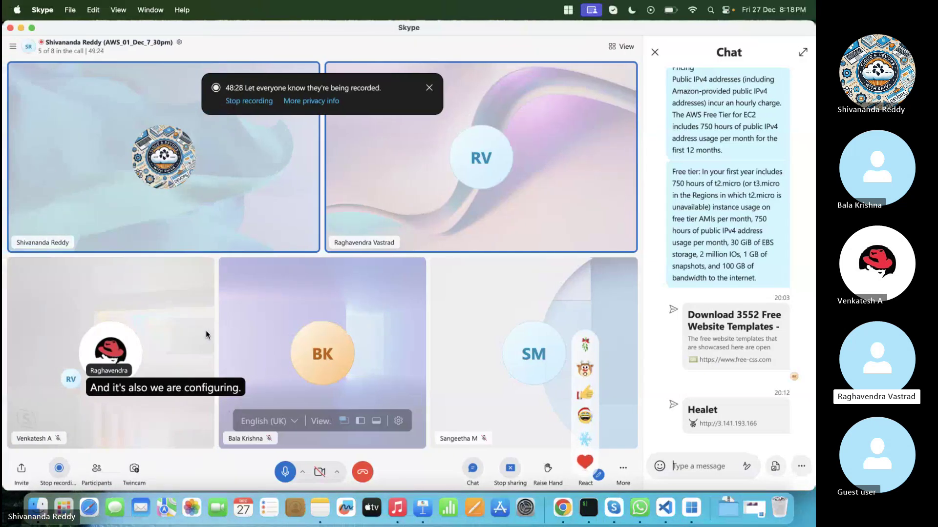
{"action": "key", "text": "super+Tab"}
{"action": "key", "text": "super+l"}
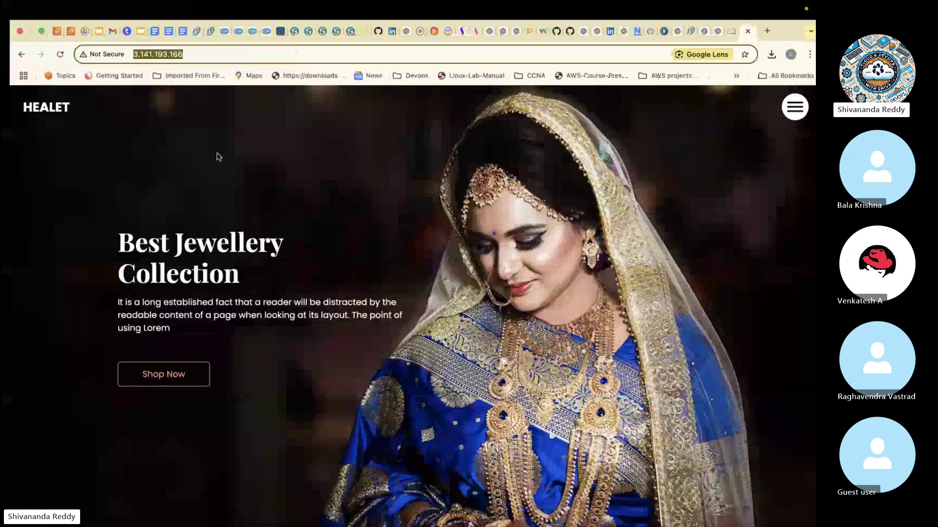
- Stop the Windows-public-webserver instance in the EC2 console and switch to the Skype call
{"action": "left_click", "coordinate": [58, 31]}
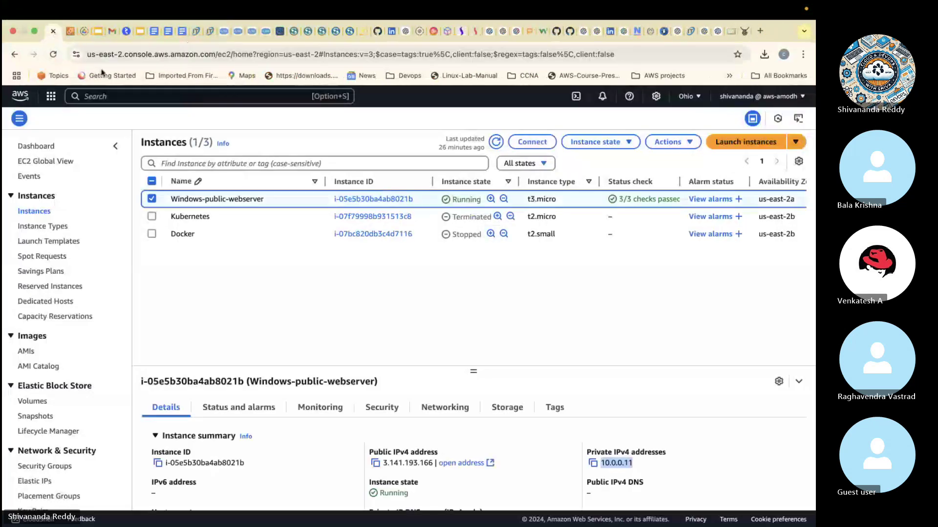
{"action": "right_click", "coordinate": [210, 201]}
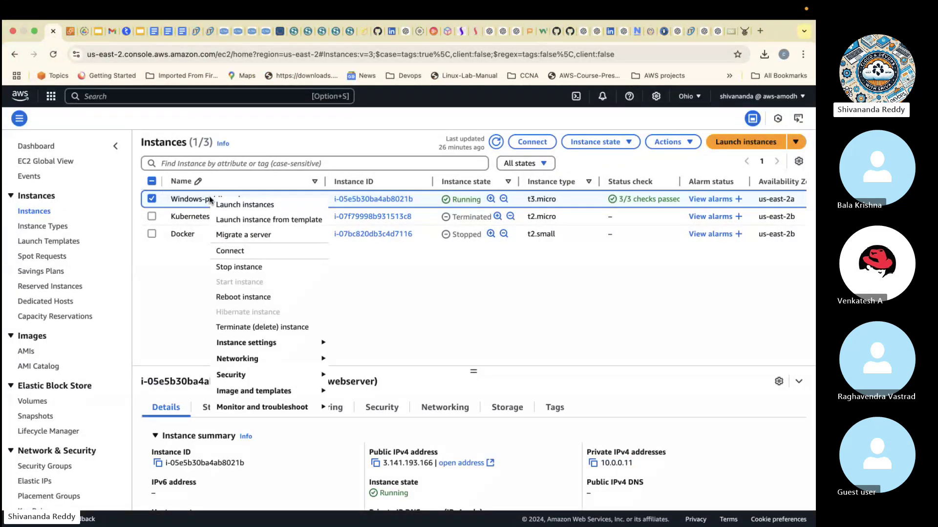
{"action": "left_click", "coordinate": [230, 268]}
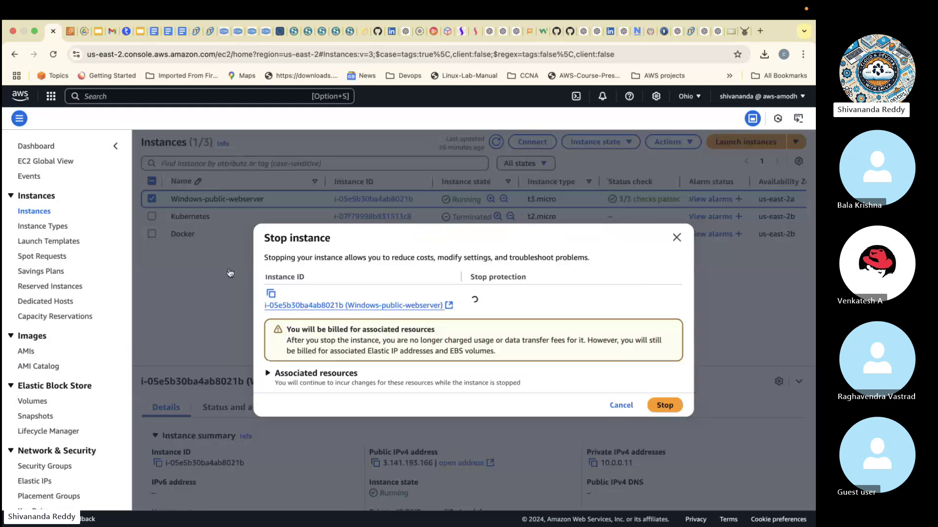
{"action": "left_click", "coordinate": [665, 405]}
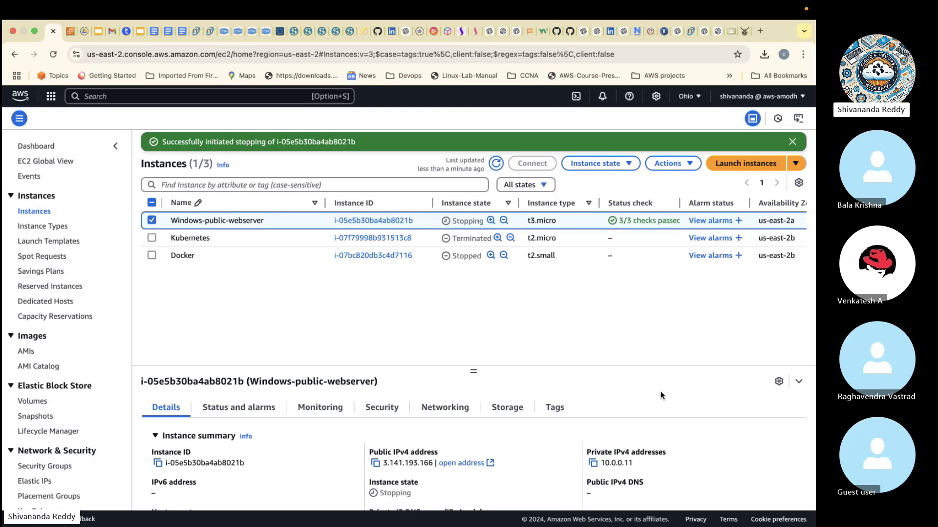
{"action": "key", "text": "ctrl+Left"}
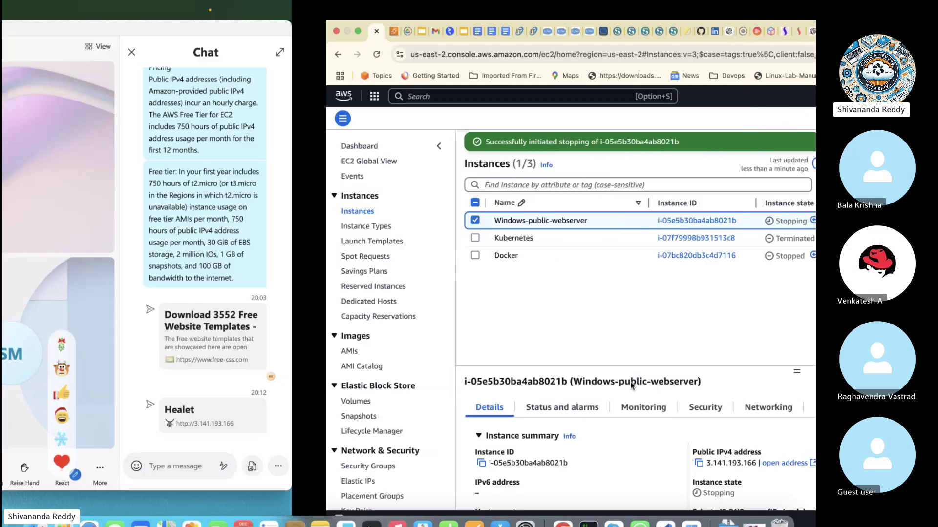